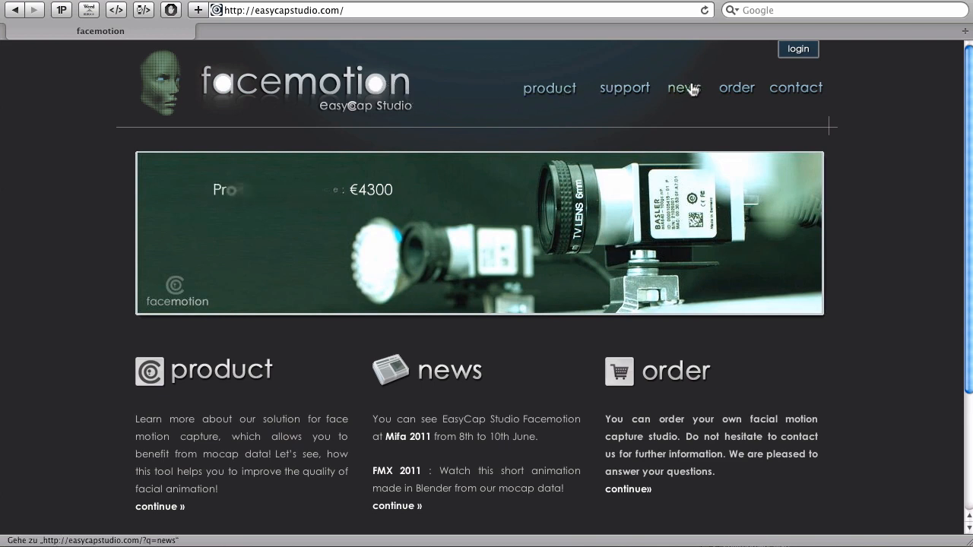
Step: Open the Sample files page in the Support section of easycapstudio.com and look through the .bvh downloads
{"action": "left_click", "coordinate": [628, 88]}
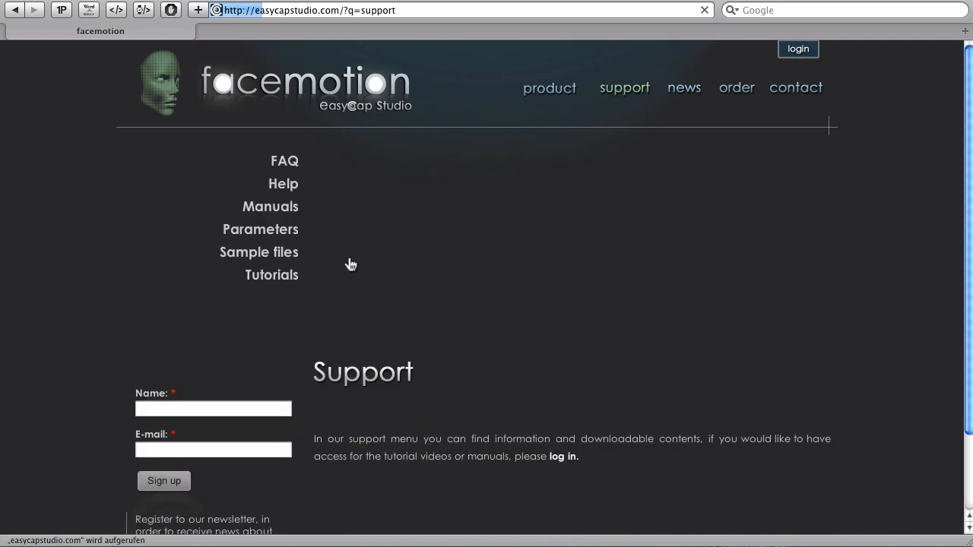
{"action": "left_click", "coordinate": [259, 255]}
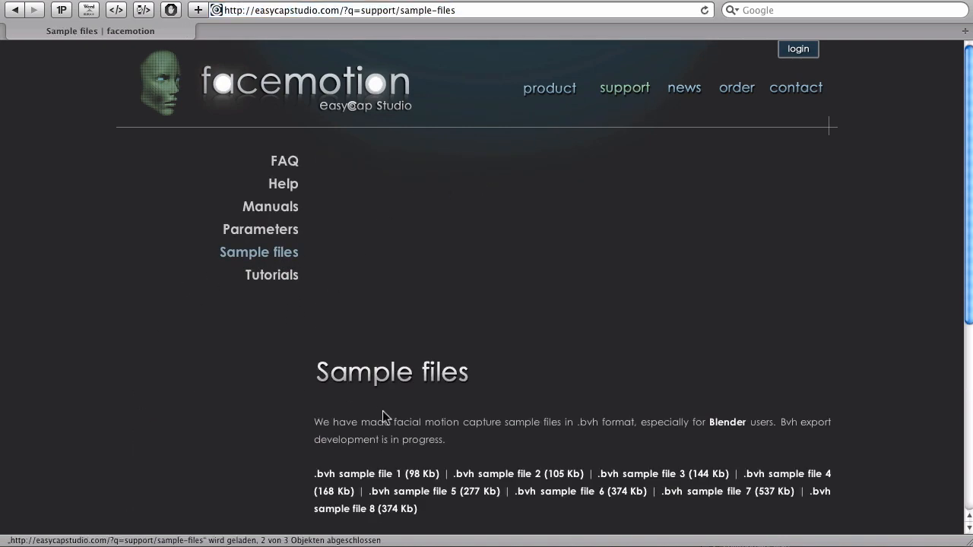
{"action": "scroll", "coordinate": [423, 353], "scroll_direction": "down", "scroll_amount": 3}
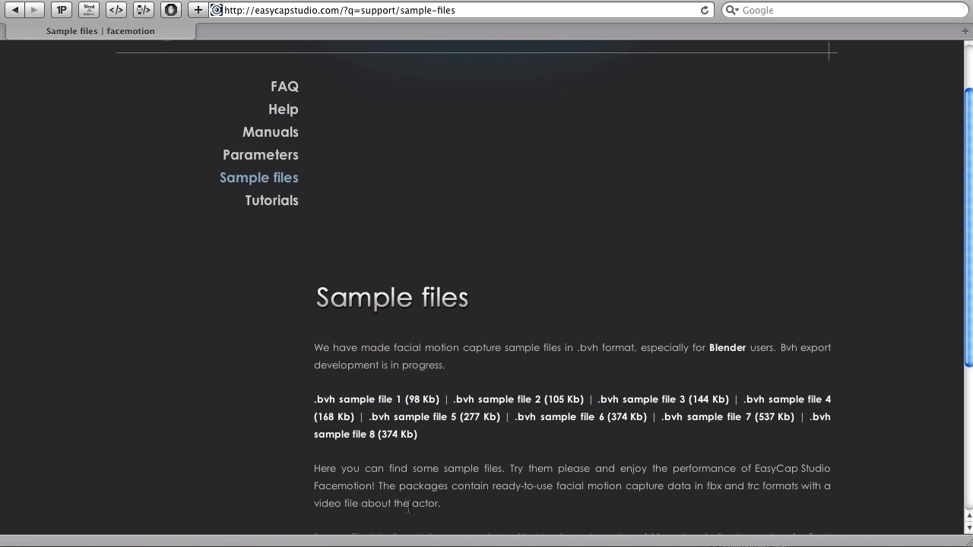
{"action": "scroll", "coordinate": [365, 297], "scroll_direction": "up", "scroll_amount": 2}
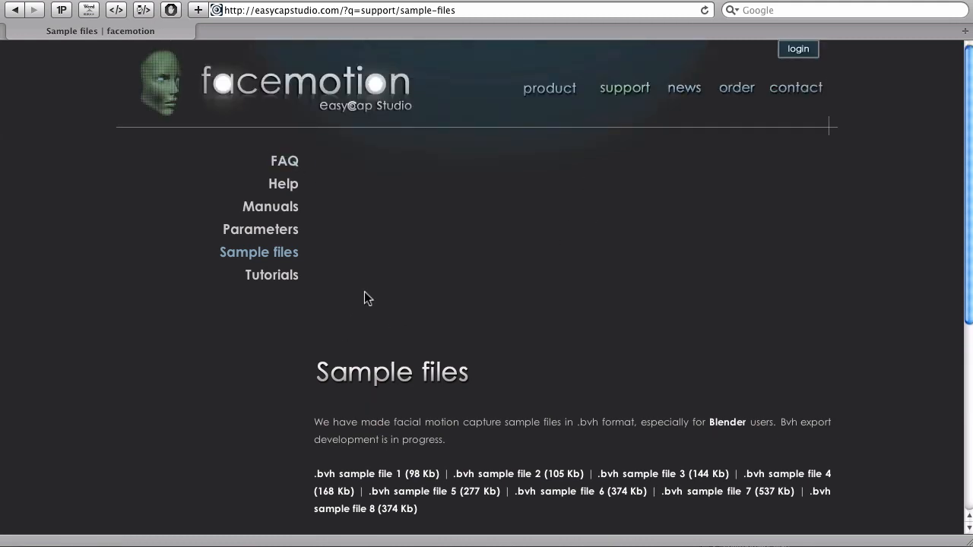
Step: Open the News page, play part of the FMX 2011 facial animation video, and pause it
{"action": "left_click", "coordinate": [690, 88]}
{"action": "scroll", "coordinate": [525, 319], "scroll_direction": "down", "scroll_amount": 4}
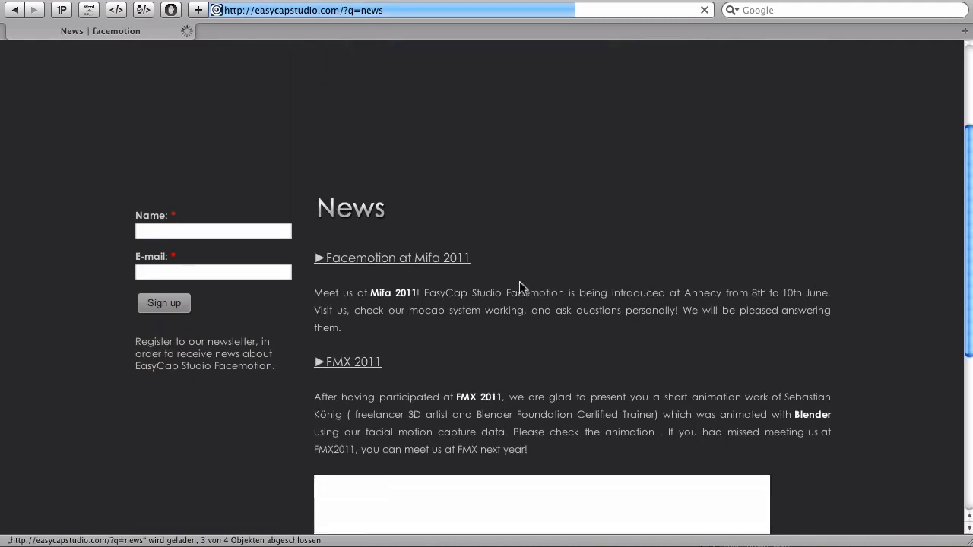
{"action": "scroll", "coordinate": [530, 285], "scroll_direction": "down", "scroll_amount": 5}
{"action": "left_click", "coordinate": [348, 490]}
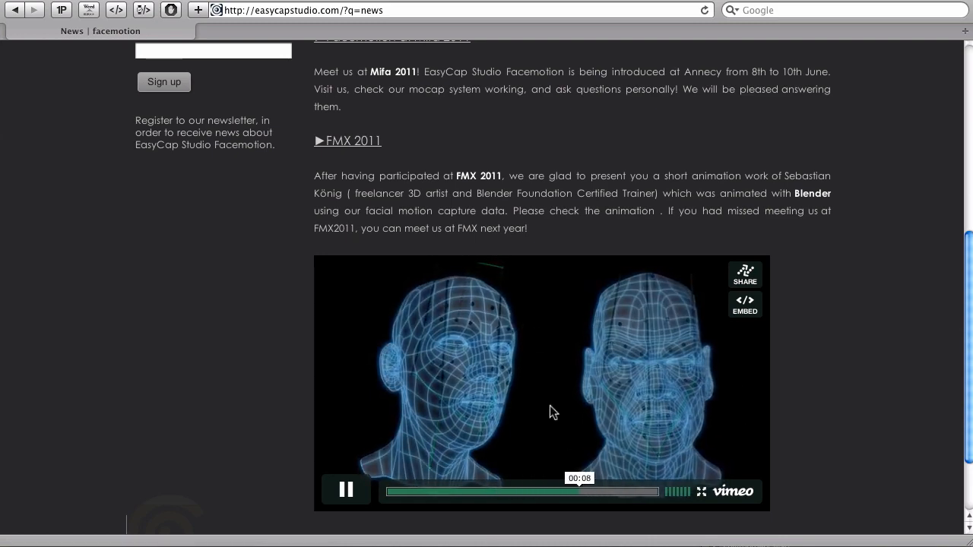
{"action": "left_click", "coordinate": [346, 489]}
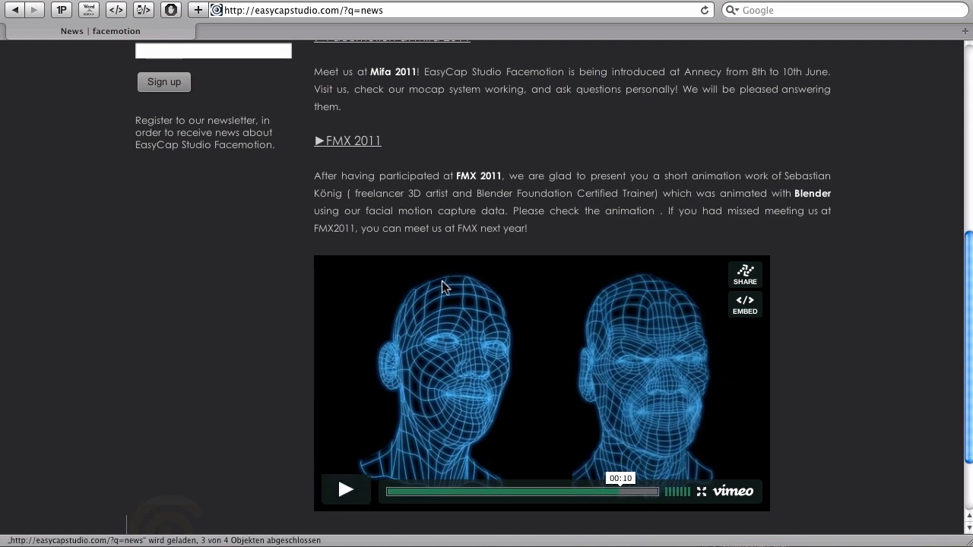
{"action": "left_click_drag", "start_coordinate": [968, 262], "coordinate": [963, 64]}
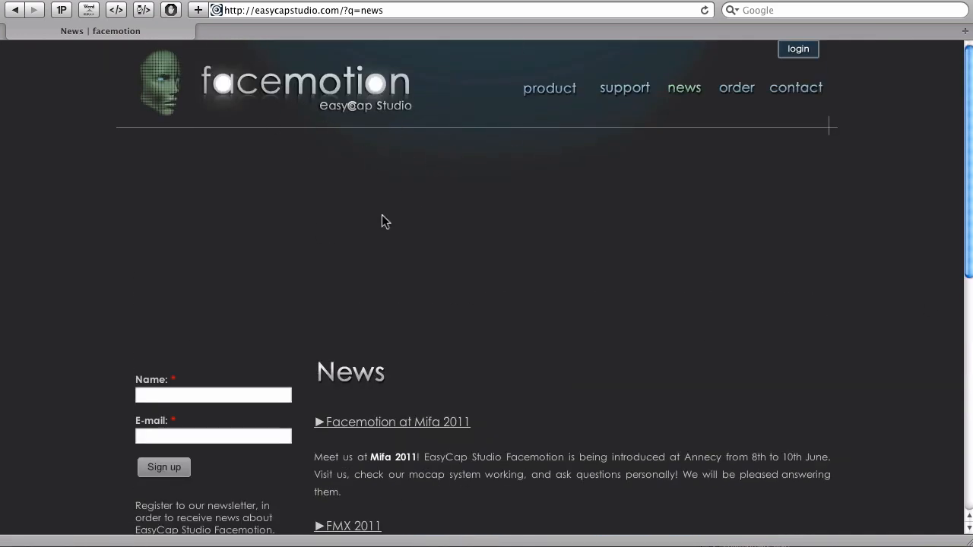
Step: Return to the Support section's Sample files page and review the available sample packages
{"action": "left_click", "coordinate": [628, 89]}
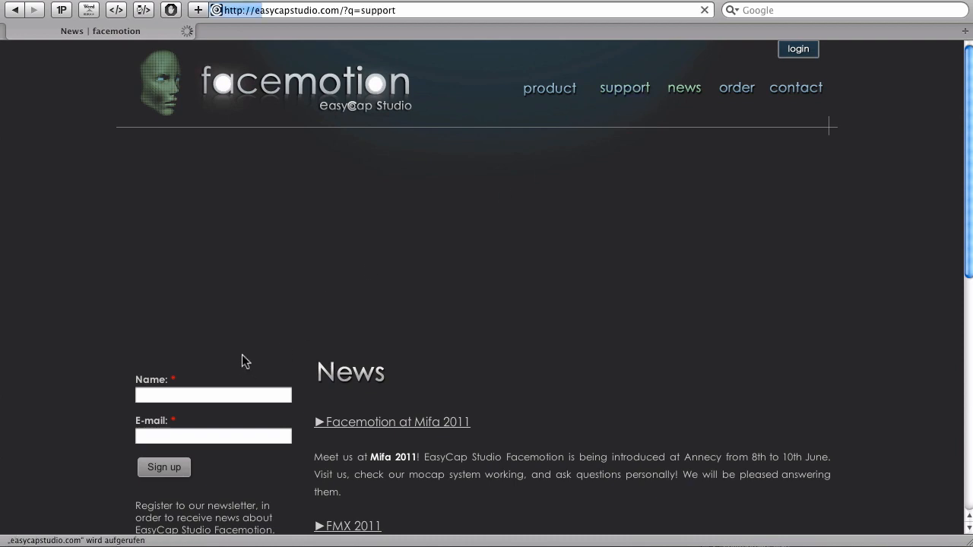
{"action": "left_click", "coordinate": [255, 254]}
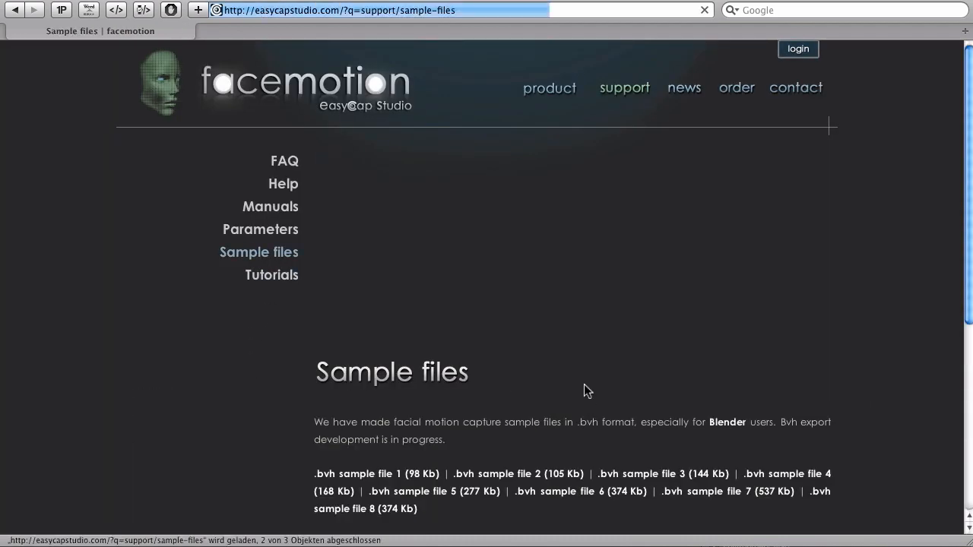
{"action": "scroll", "coordinate": [554, 409], "scroll_direction": "down", "scroll_amount": 3}
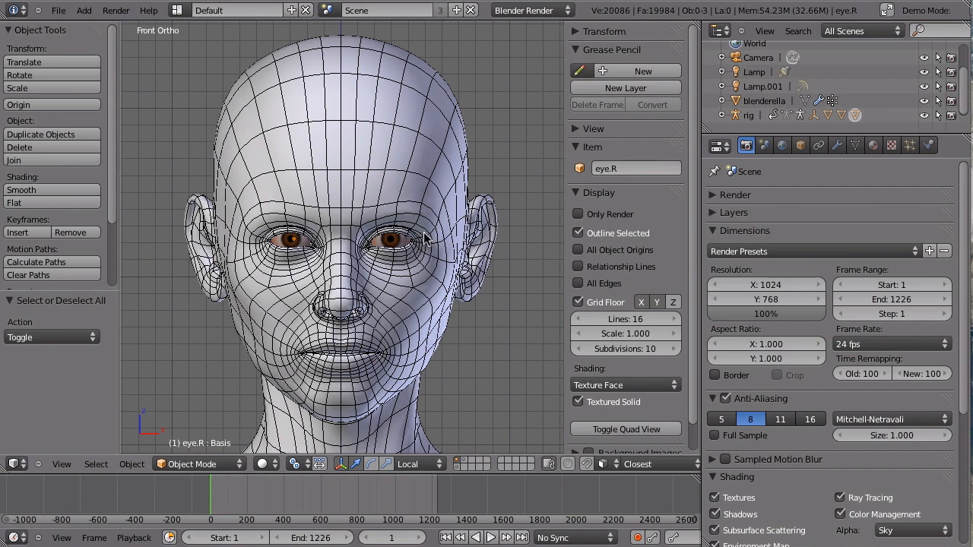
Step: Switch to Blender and inspect the blenderella head mesh and the eye.R object by selecting each one
{"action": "right_click", "coordinate": [398, 279]}
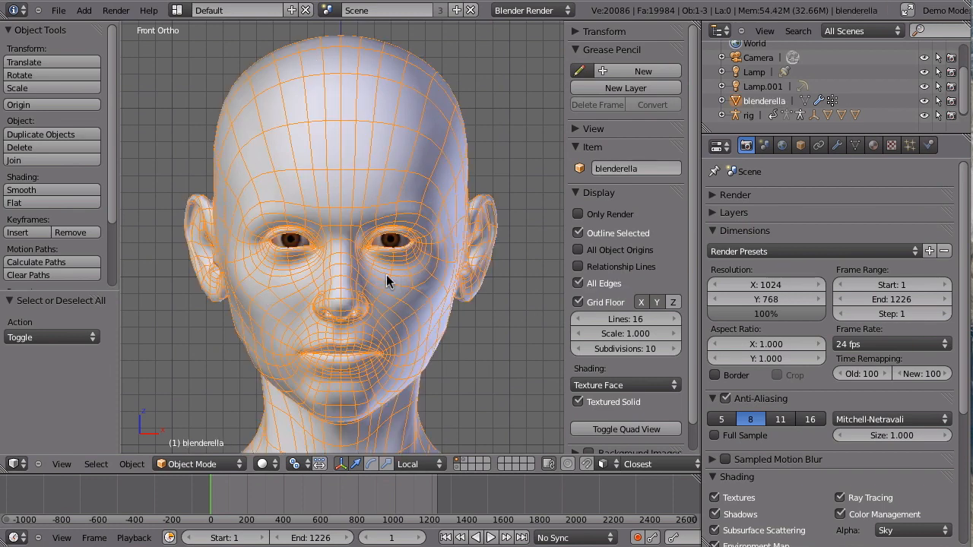
{"action": "right_click", "coordinate": [295, 240]}
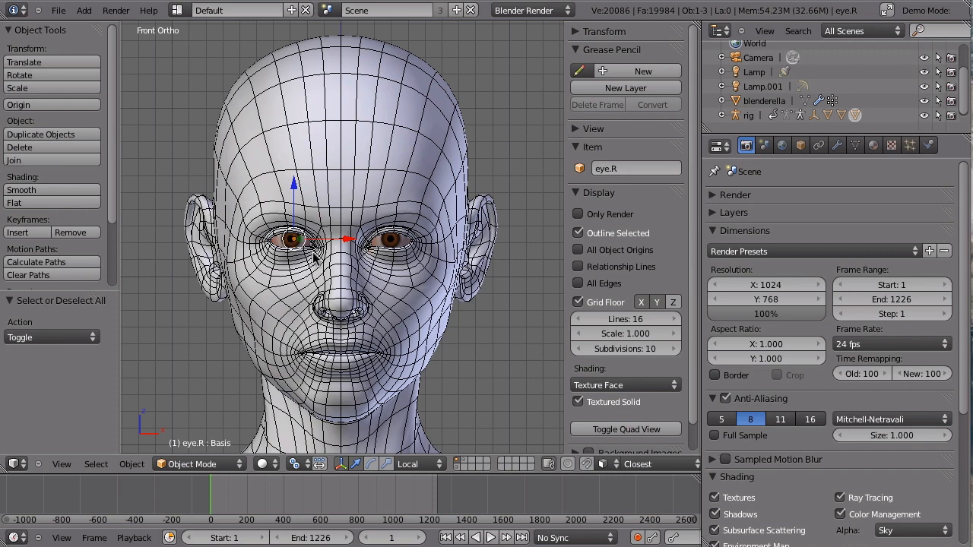
Step: Search the add-ons in the User Preferences for "bvh" to check the BioVision Motion Capture format add-on, and close the preferences
{"action": "left_click", "coordinate": [61, 12]}
{"action": "mouse_move", "coordinate": [147, 279]}
{"action": "left_click", "coordinate": [59, 9]}
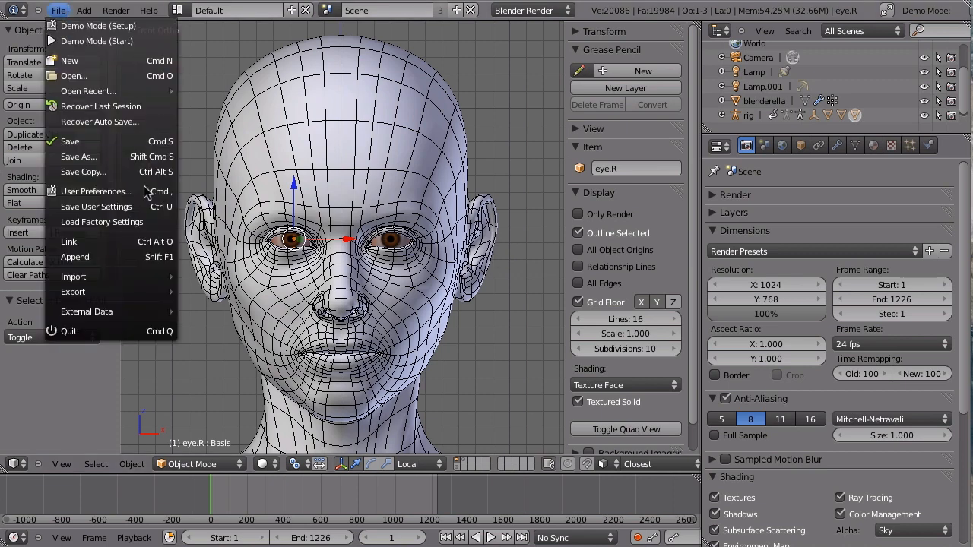
{"action": "left_click", "coordinate": [116, 192]}
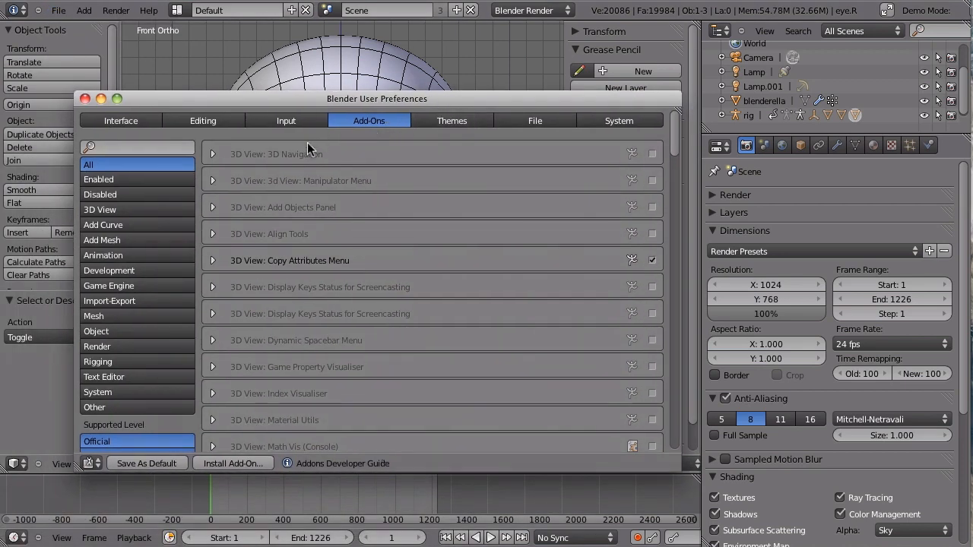
{"action": "left_click", "coordinate": [150, 149]}
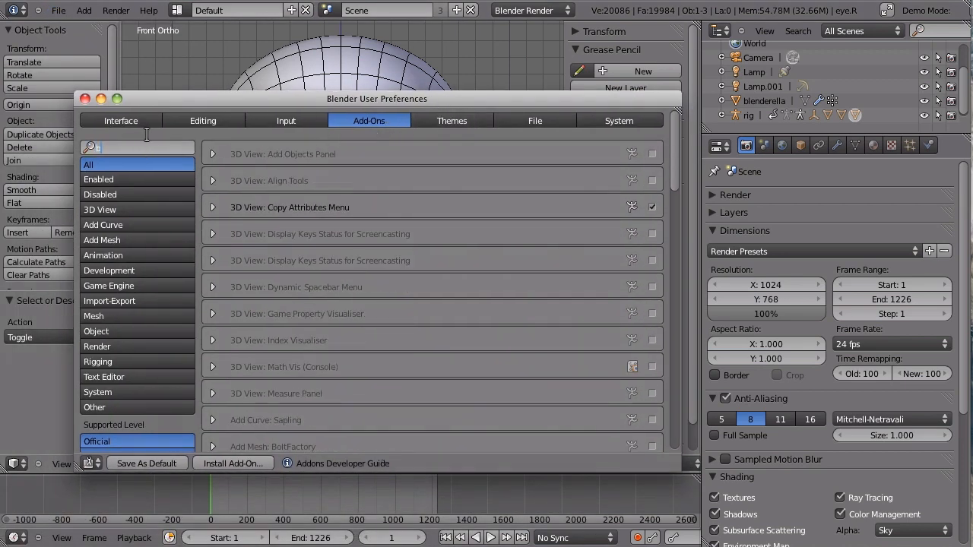
{"action": "type", "text": "bvh"}
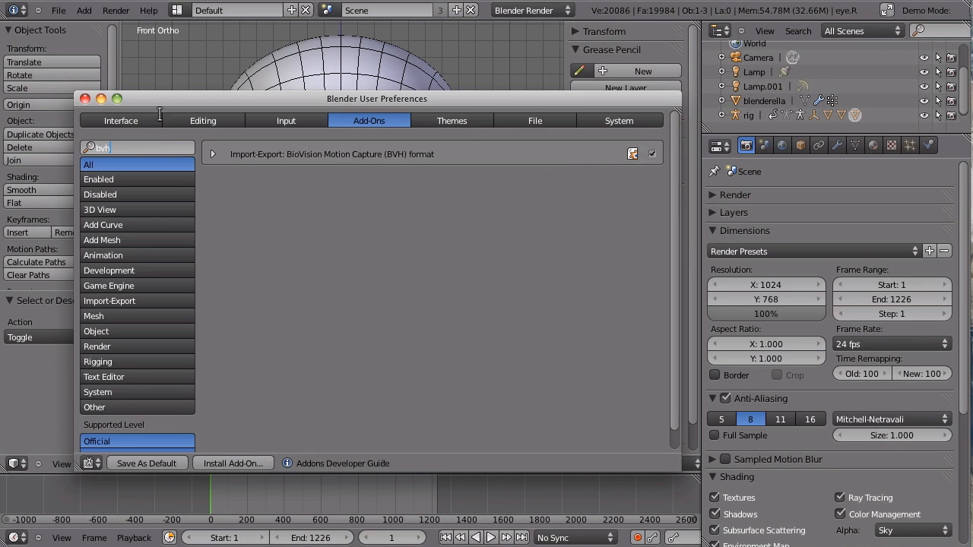
{"action": "key", "text": "Return"}
{"action": "left_click", "coordinate": [85, 99]}
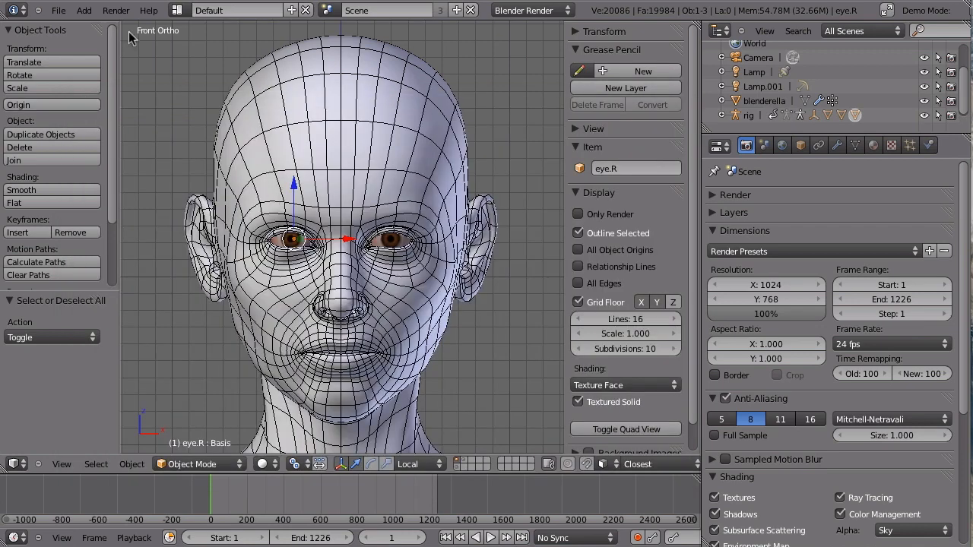
Step: Start a Motion Capture (.bvh) import and browse to EasyCapBvh/EasyCap_Studio_Facemotion_sample_file_7bvh in the Facial folder
{"action": "left_click", "coordinate": [59, 10]}
{"action": "mouse_move", "coordinate": [101, 279]}
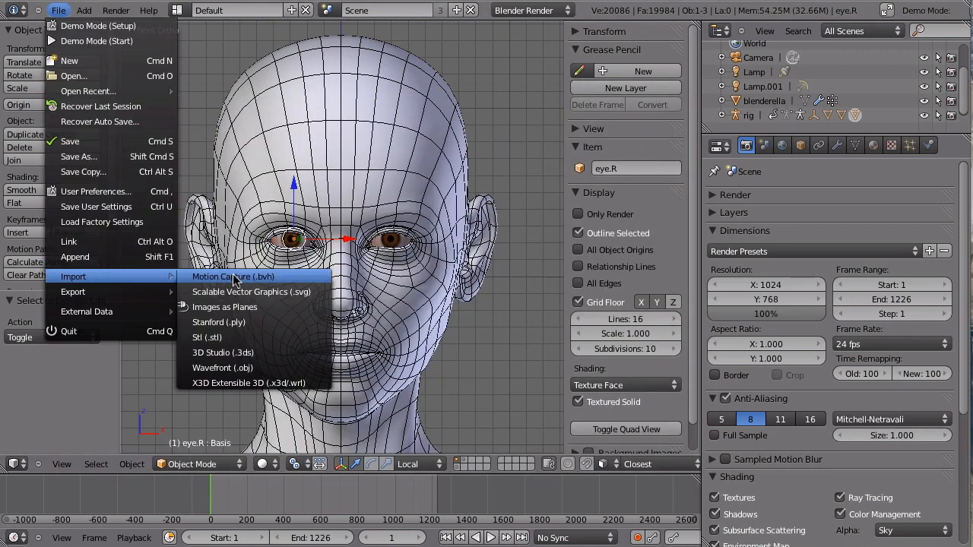
{"action": "left_click", "coordinate": [237, 279]}
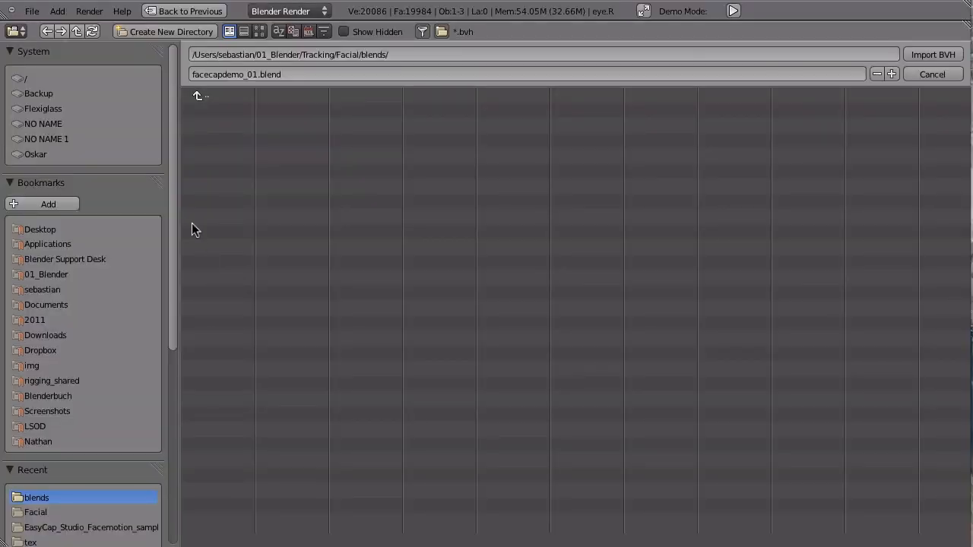
{"action": "left_click", "coordinate": [214, 96]}
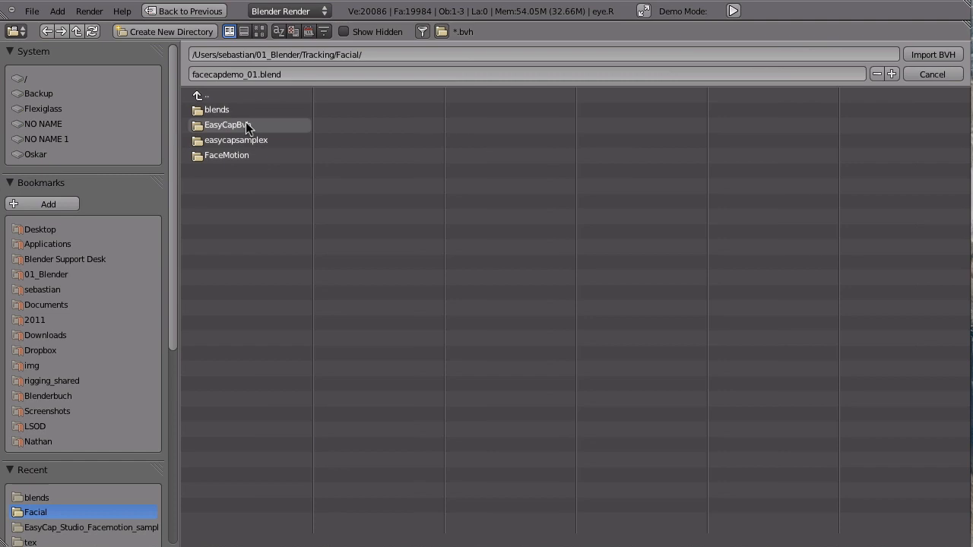
{"action": "left_click", "coordinate": [213, 124]}
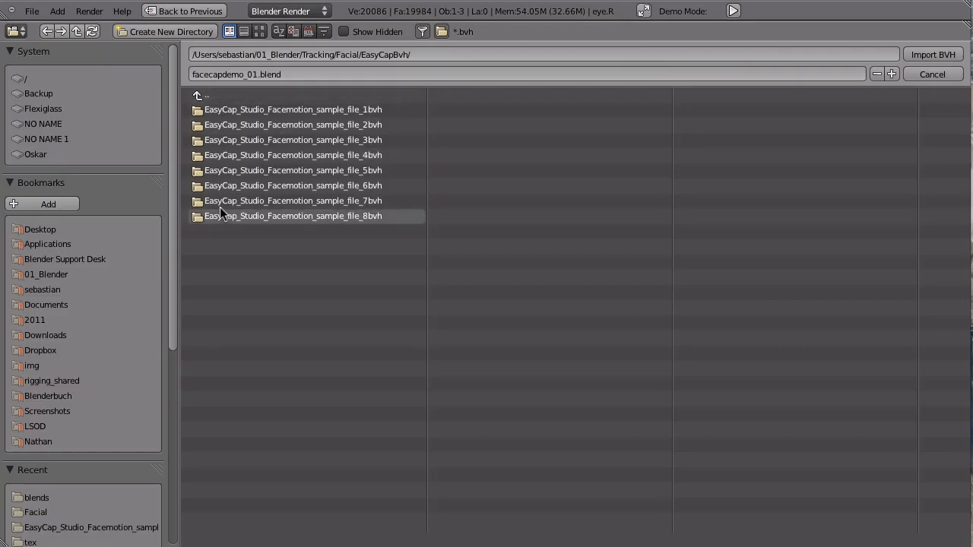
{"action": "left_click", "coordinate": [315, 201]}
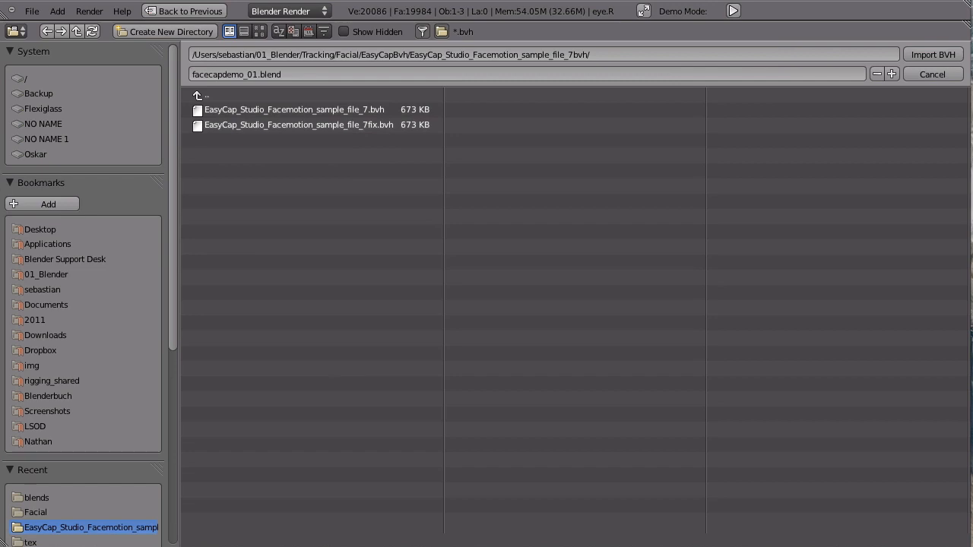
Step: View the marker reference video for sample file 7 and close it
{"action": "key", "text": "super+Tab"}
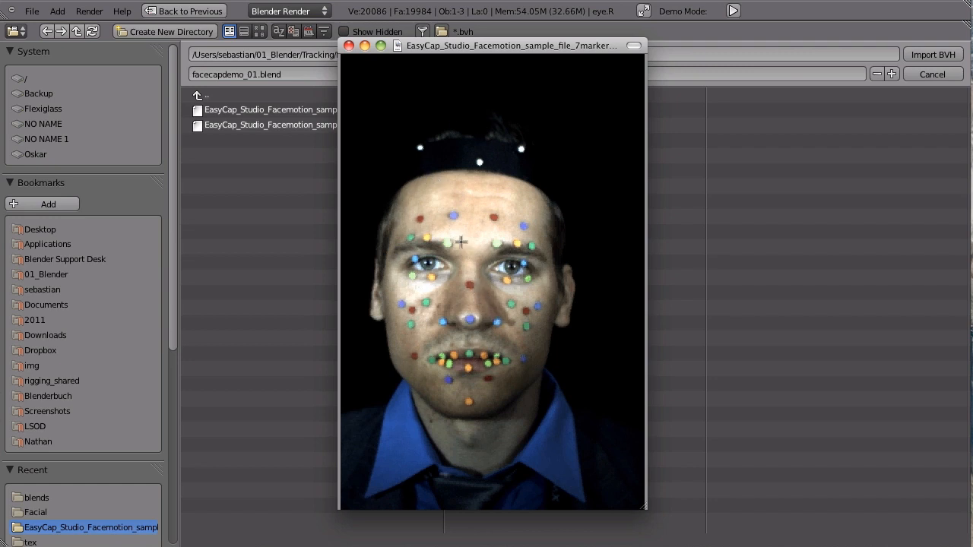
{"action": "left_click", "coordinate": [348, 47]}
Step: Import EasyCap_Studio_Facemotion_sample_file_7fix.bvh as an armature with a scale of 0.1
{"action": "left_click", "coordinate": [316, 125]}
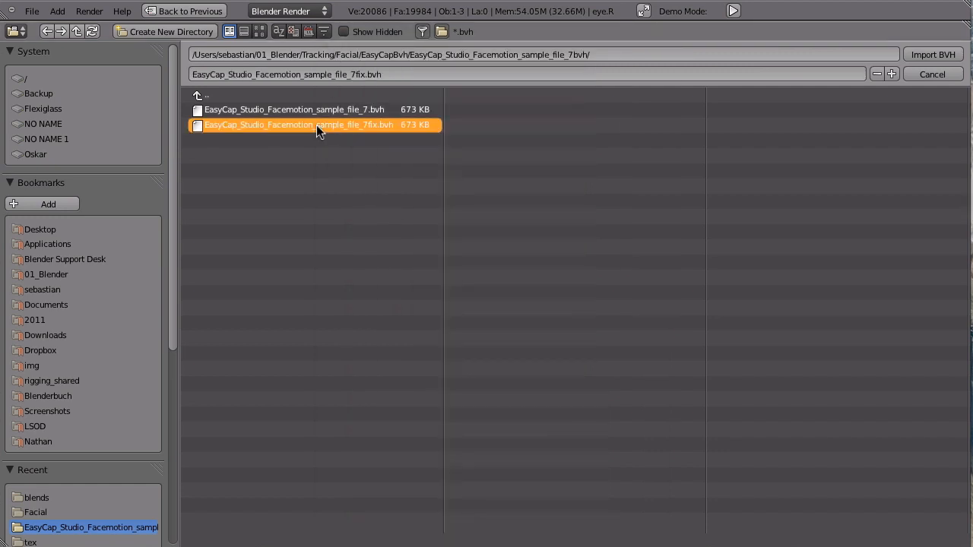
{"action": "left_click", "coordinate": [15, 183]}
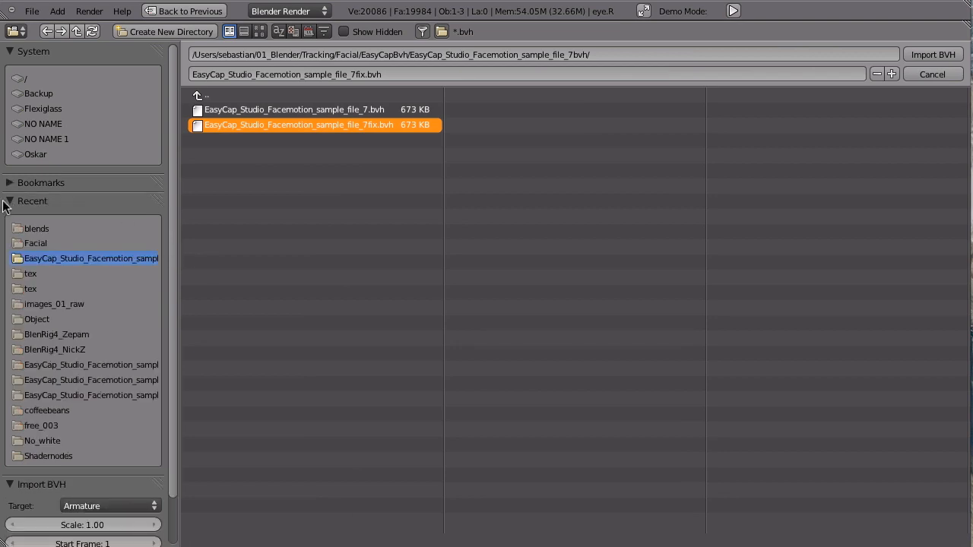
{"action": "left_click", "coordinate": [9, 201]}
{"action": "left_click", "coordinate": [122, 259]}
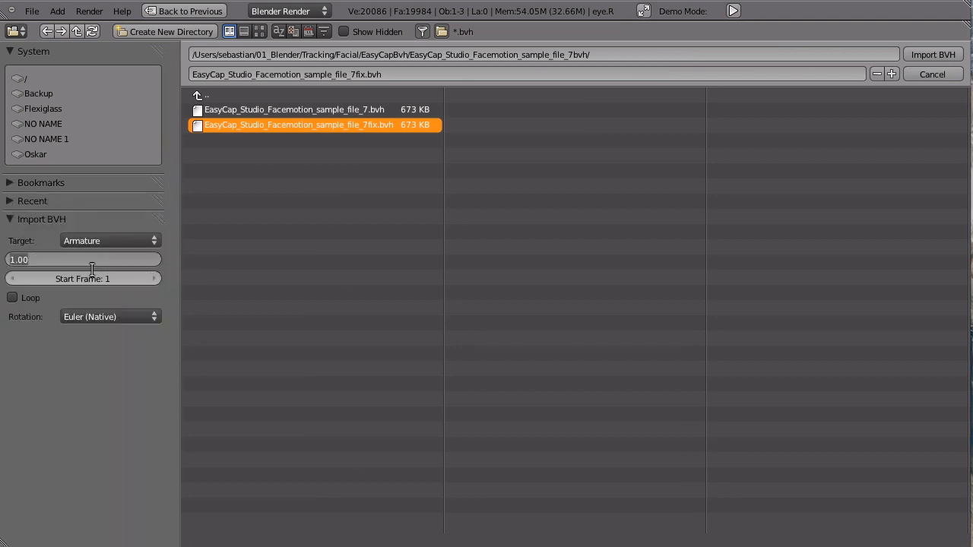
{"action": "type", "text": ".1"}
{"action": "left_click", "coordinate": [936, 55]}
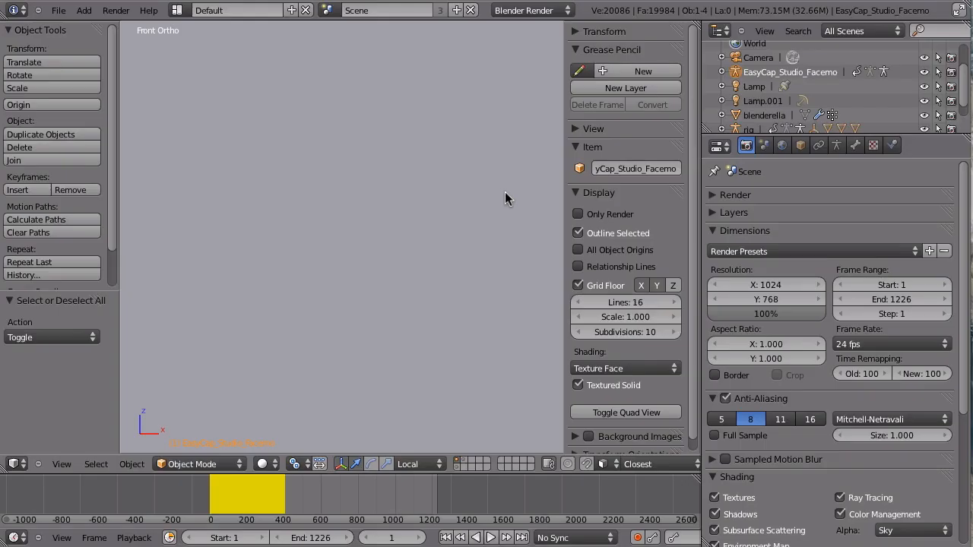
Step: Examine the imported motion capture armature in wireframe from the front and right, and briefly play its animation
{"action": "scroll", "coordinate": [276, 165], "scroll_direction": "down", "scroll_amount": 8}
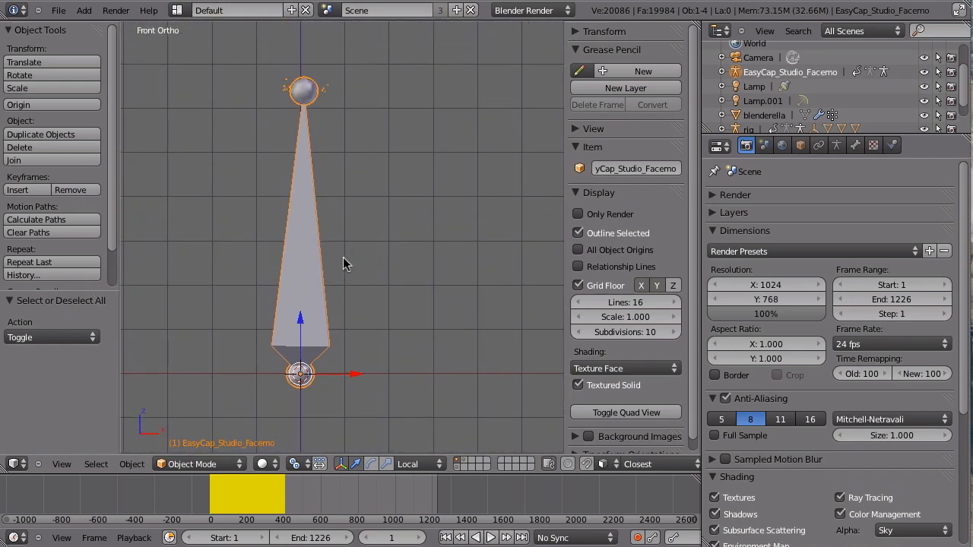
{"action": "key", "text": "z"}
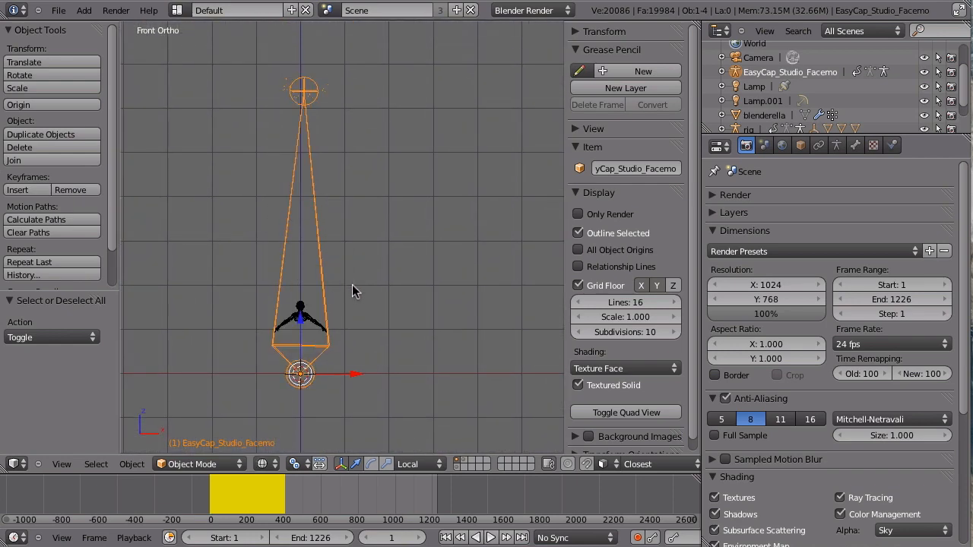
{"action": "key", "text": "KP_3"}
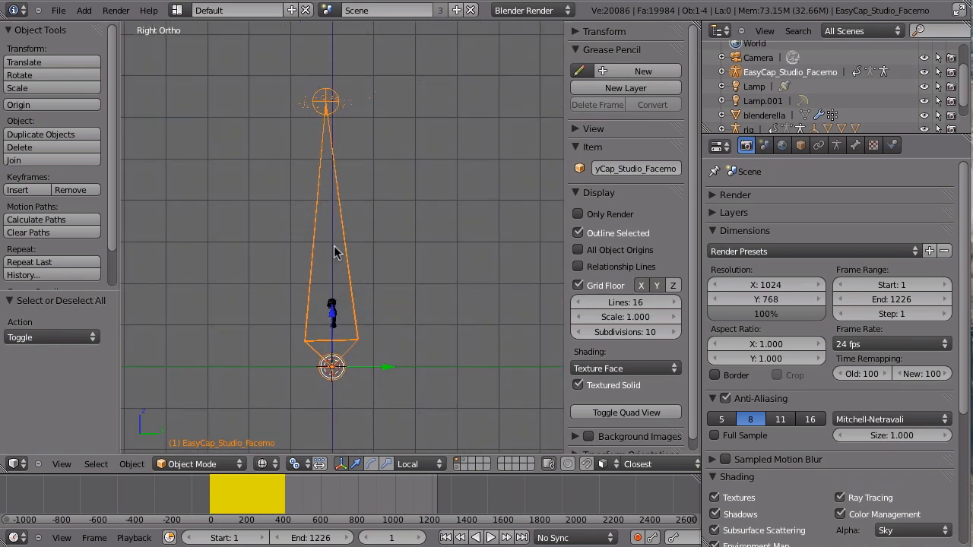
{"action": "key", "text": "KP_1"}
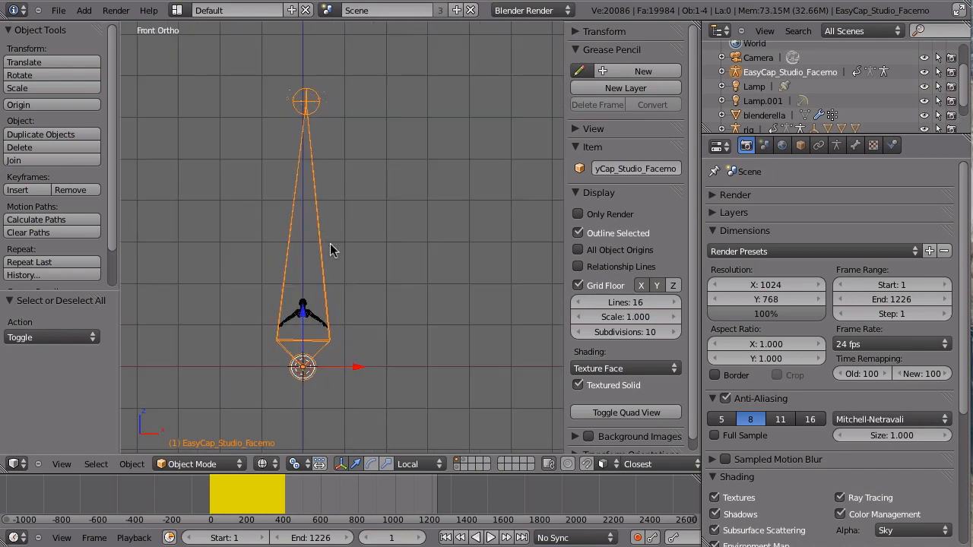
{"action": "key", "text": "KP_3"}
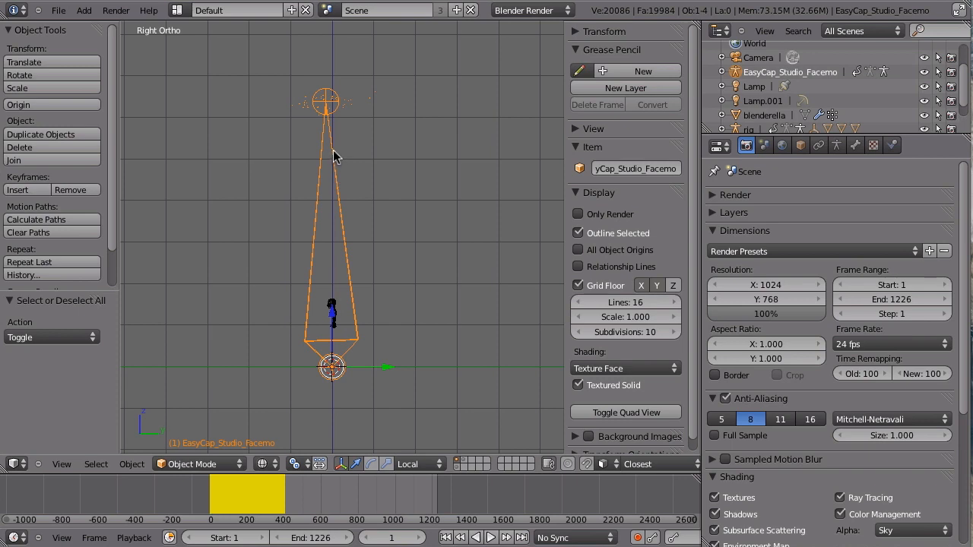
{"action": "key", "text": "alt+a"}
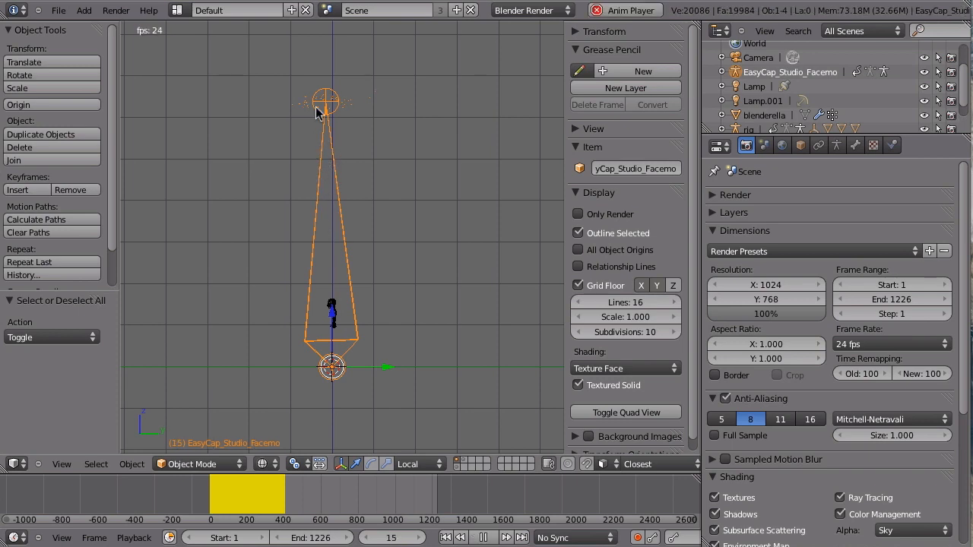
{"action": "key", "text": "Escape"}
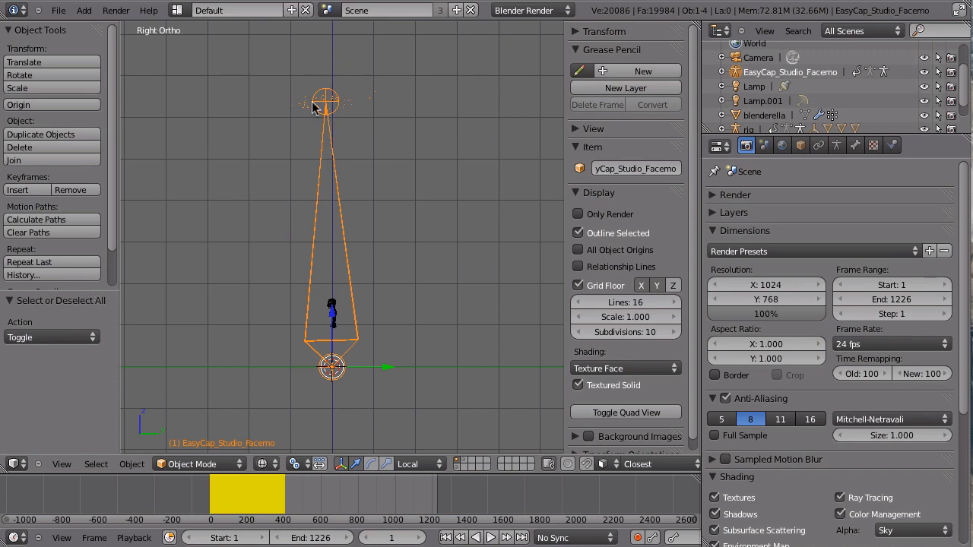
Step: Display the armature's bones as sticks and play the animation to check the markers from the right view
{"action": "left_click", "coordinate": [836, 146]}
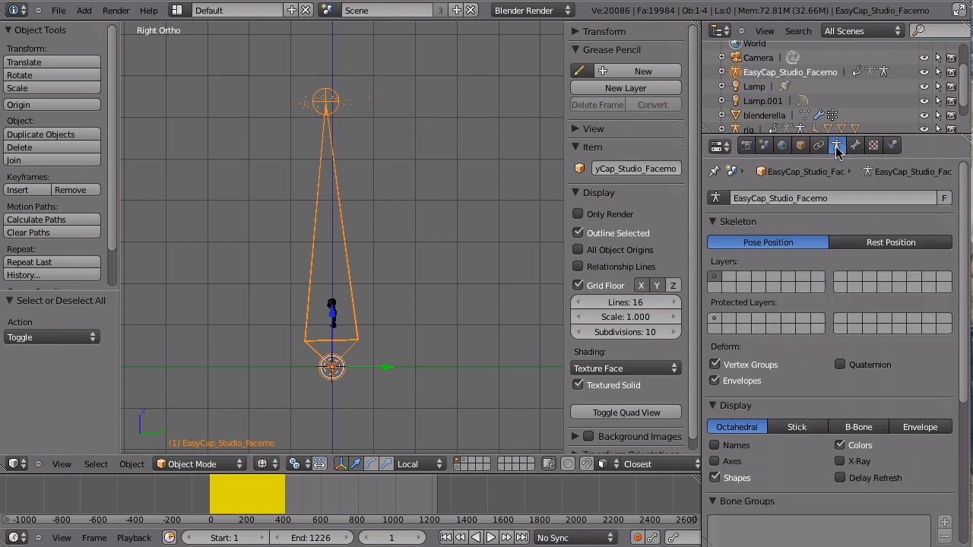
{"action": "left_click", "coordinate": [795, 428]}
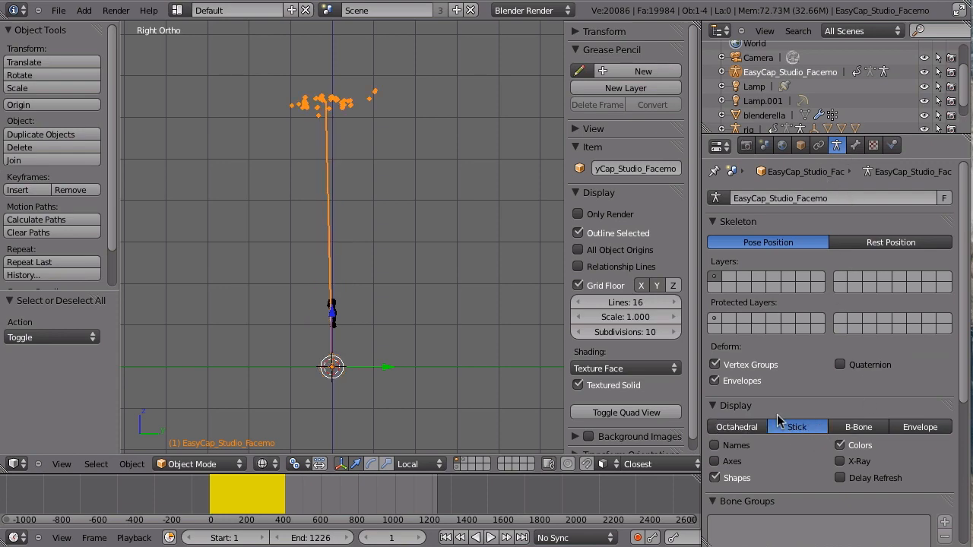
{"action": "middle_click_drag", "start_coordinate": [339, 122], "coordinate": [335, 152], "text": "ctrl"}
{"action": "middle_click_drag", "start_coordinate": [316, 101], "coordinate": [319, 255], "text": "shift"}
{"action": "key", "text": "alt+a"}
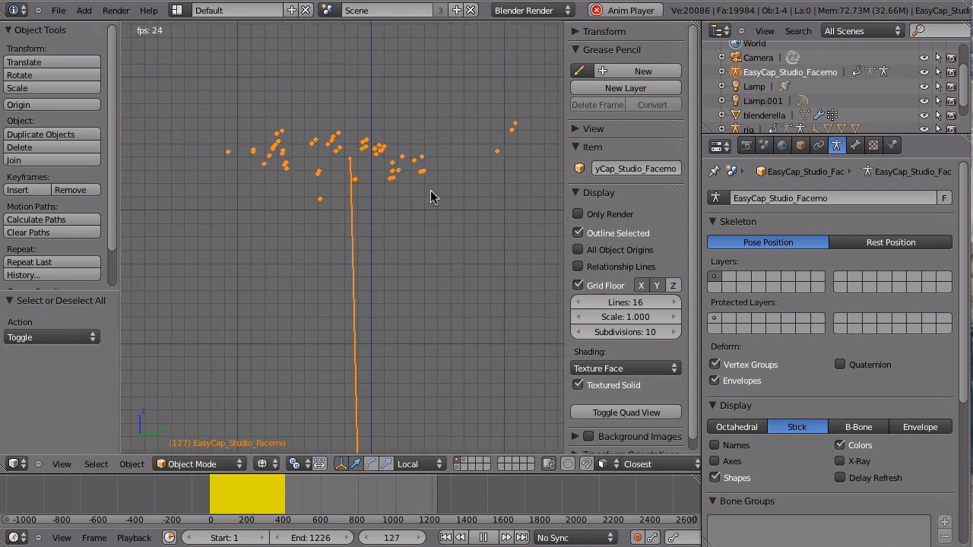
{"action": "key", "text": "Escape"}
{"action": "key", "text": "KP_3"}
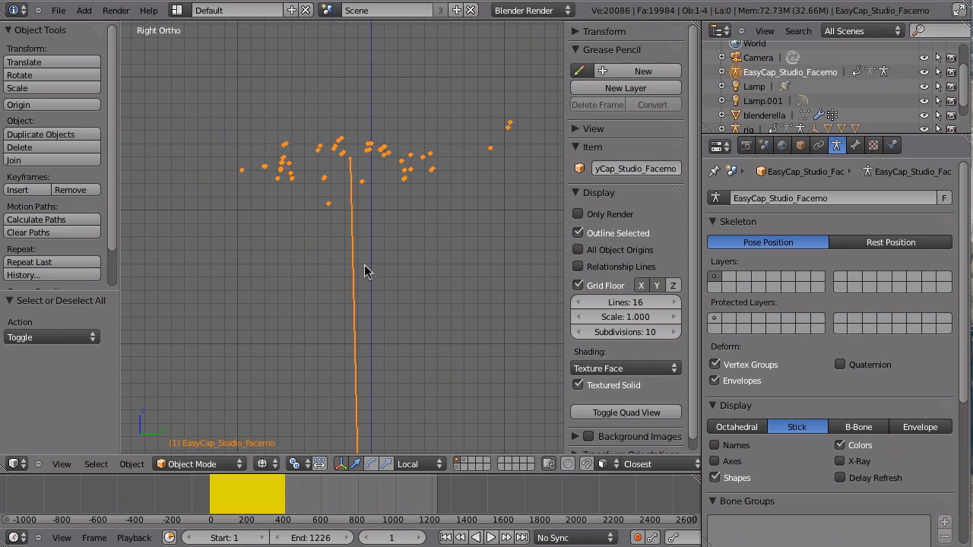
Step: Rotate the motion capture armature -90° about the global X axis in the right view
{"action": "middle_click_drag", "start_coordinate": [404, 309], "coordinate": [418, 351], "text": "ctrl"}
{"action": "middle_click_drag", "start_coordinate": [418, 351], "coordinate": [360, 310], "text": "shift"}
{"action": "middle_click_drag", "start_coordinate": [360, 310], "coordinate": [301, 250], "text": "shift"}
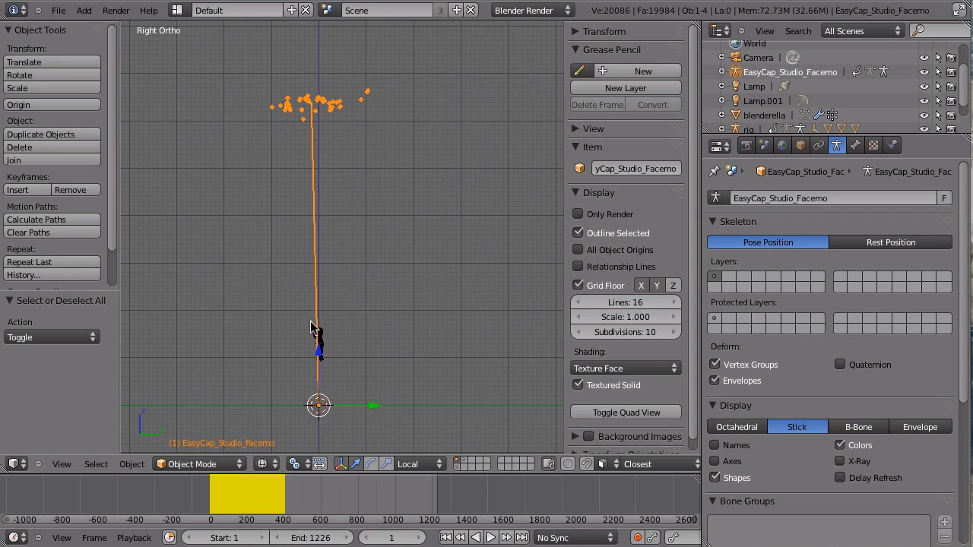
{"action": "type", "text": "r90"}
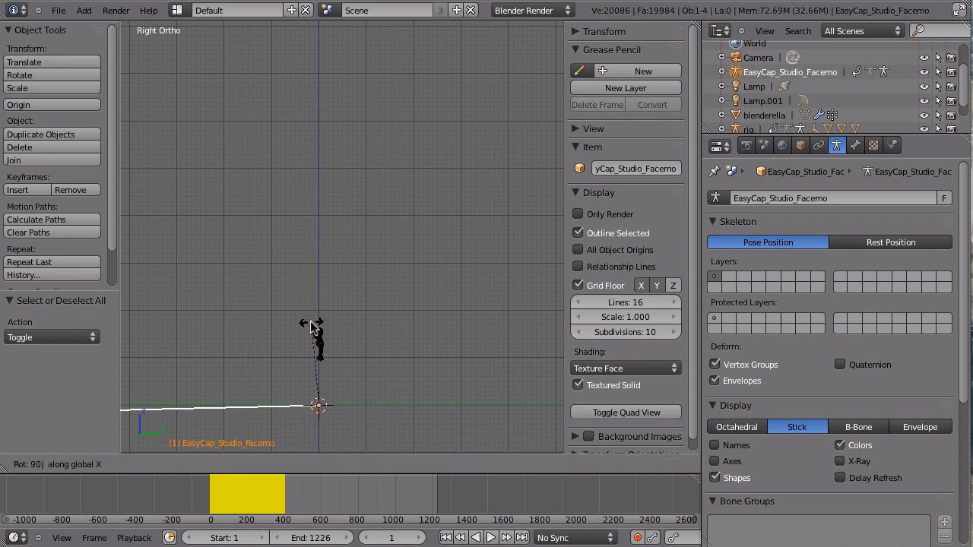
{"action": "key", "text": "minus"}
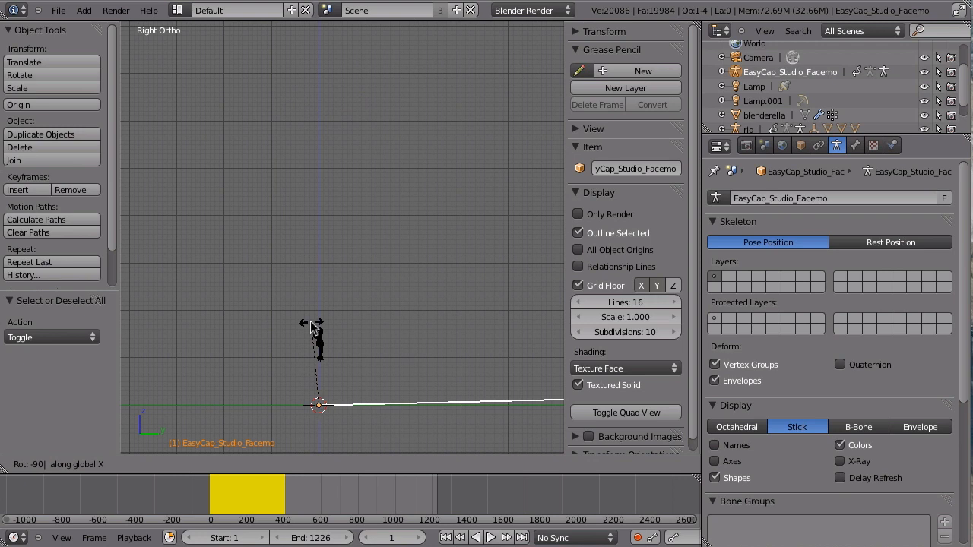
{"action": "key", "text": "Return"}
{"action": "scroll", "coordinate": [320, 298], "scroll_direction": "down", "scroll_amount": 2}
{"action": "middle_click_drag", "start_coordinate": [397, 280], "coordinate": [318, 240], "text": "shift"}
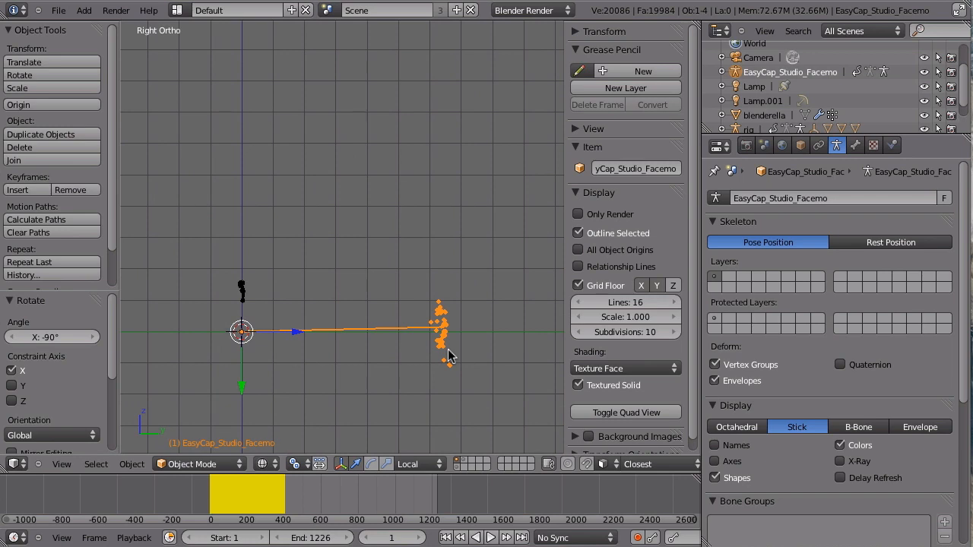
Step: Rotate the armature 180° about the global Y axis so the face markers stand upright
{"action": "key", "text": "r"}
{"action": "type", "text": "y"}
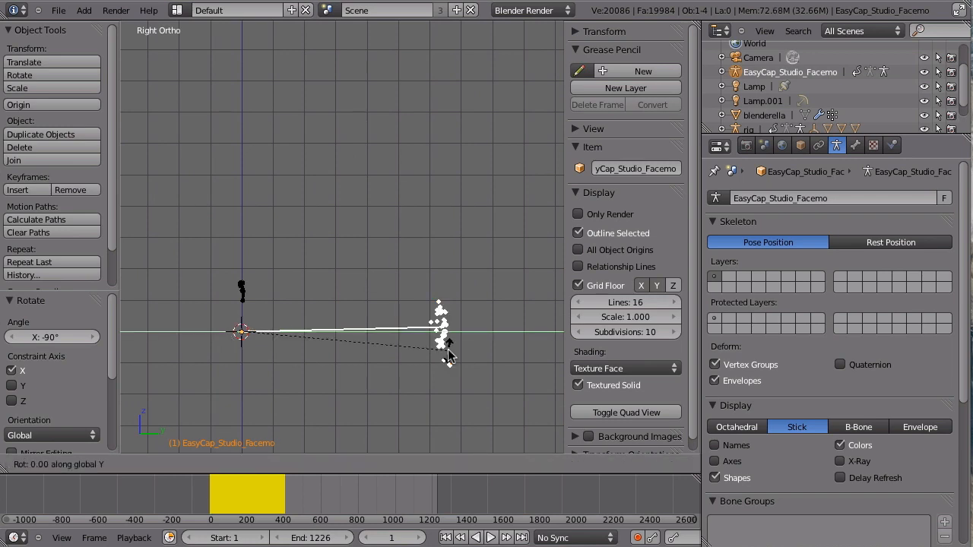
{"action": "type", "text": "180"}
{"action": "key", "text": "Return"}
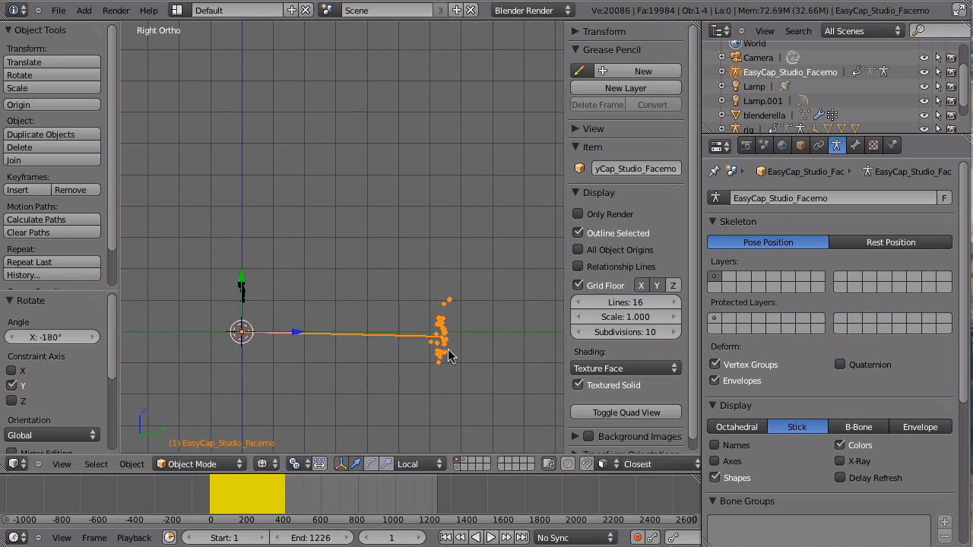
Step: Play the animation from an angled view to check the rotated face markers
{"action": "scroll", "coordinate": [319, 354], "scroll_direction": "up", "scroll_amount": 2}
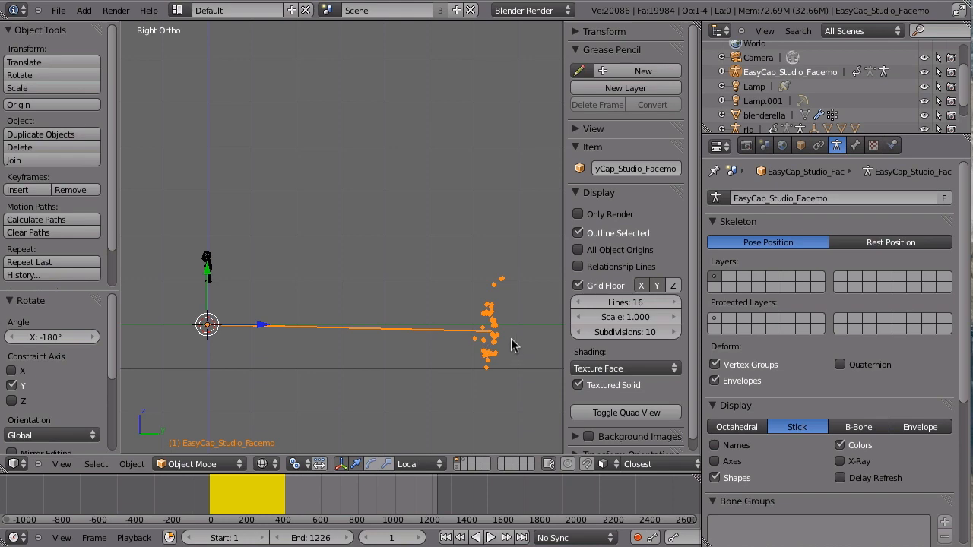
{"action": "middle_click_drag", "start_coordinate": [463, 336], "coordinate": [370, 364]}
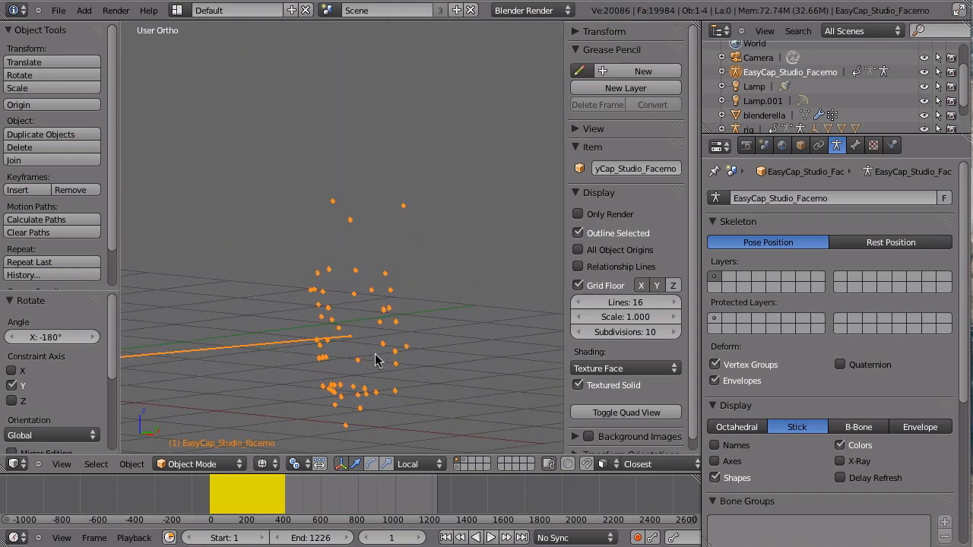
{"action": "key", "text": "alt+a"}
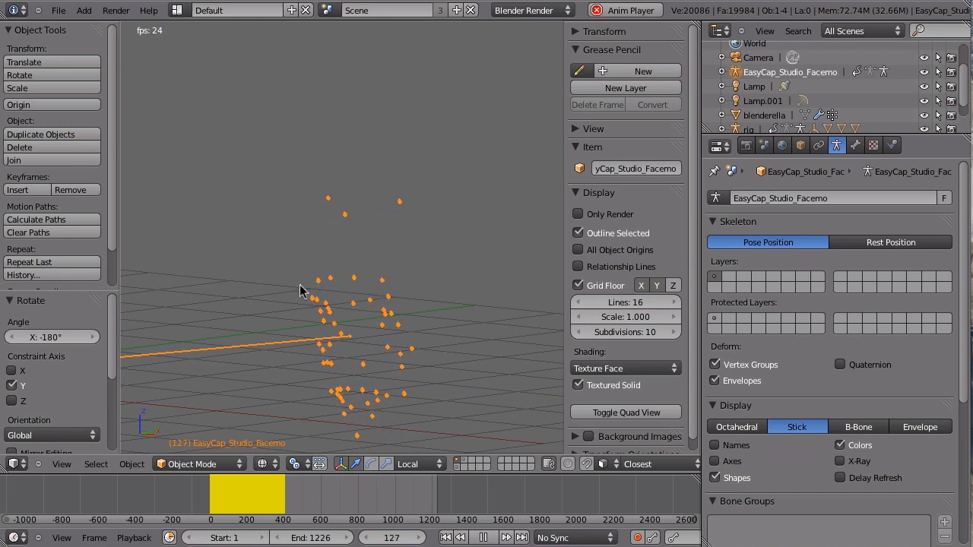
{"action": "key", "text": "Escape"}
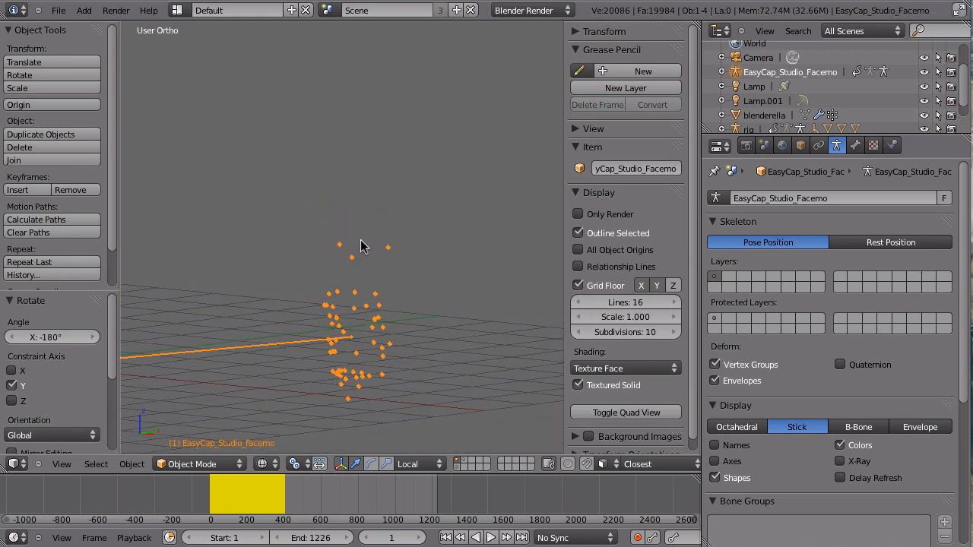
Step: Try to delete the three marker bones above the face in Edit Mode
{"action": "key", "text": "Tab"}
{"action": "key", "text": "a"}
{"action": "key", "text": "b"}
{"action": "left_click_drag", "start_coordinate": [305, 218], "coordinate": [386, 243]}
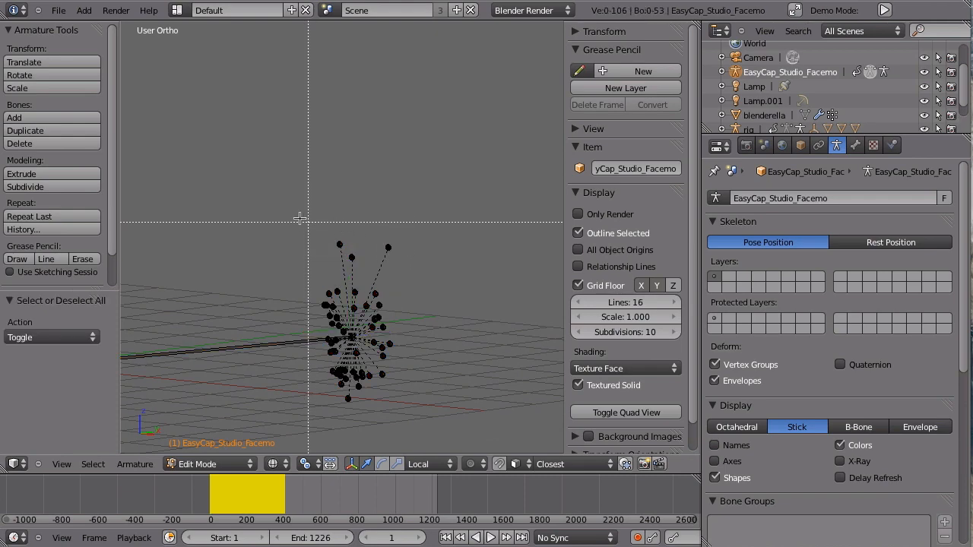
{"action": "scroll", "coordinate": [297, 221], "scroll_direction": "up", "scroll_amount": 5}
{"action": "key", "text": "x"}
{"action": "left_click", "coordinate": [334, 250]}
{"action": "scroll", "coordinate": [267, 352], "scroll_direction": "down", "scroll_amount": 4}
{"action": "key", "text": "Tab"}
Step: Examine the armature from the right and from an angle, and play the animation to observe the face markers
{"action": "key", "text": "KP_3"}
{"action": "scroll", "coordinate": [302, 344], "scroll_direction": "down", "scroll_amount": 5}
{"action": "middle_click_drag", "start_coordinate": [374, 307], "coordinate": [366, 287], "text": "shift"}
{"action": "middle_click_drag", "start_coordinate": [393, 339], "coordinate": [380, 296]}
{"action": "scroll", "coordinate": [373, 281], "scroll_direction": "up", "scroll_amount": 6}
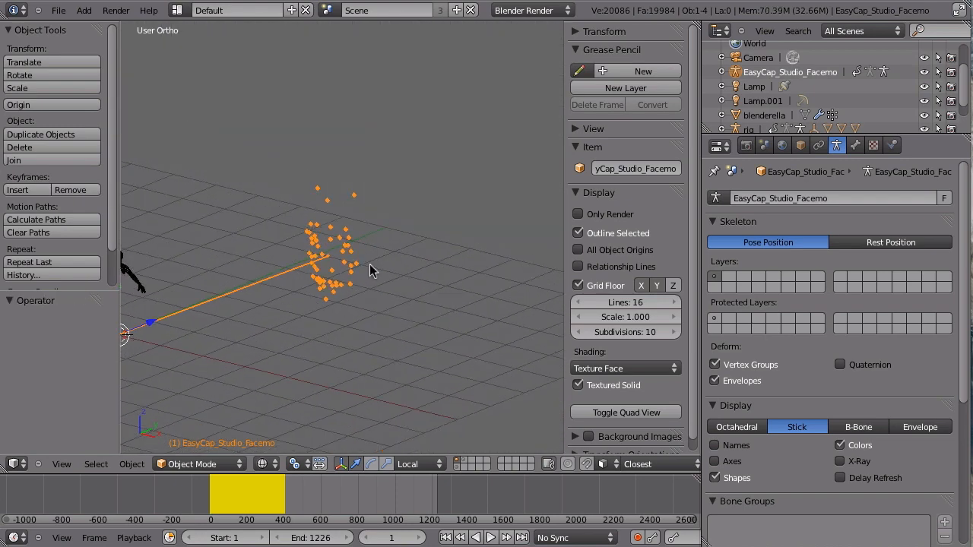
{"action": "key", "text": "alt+a"}
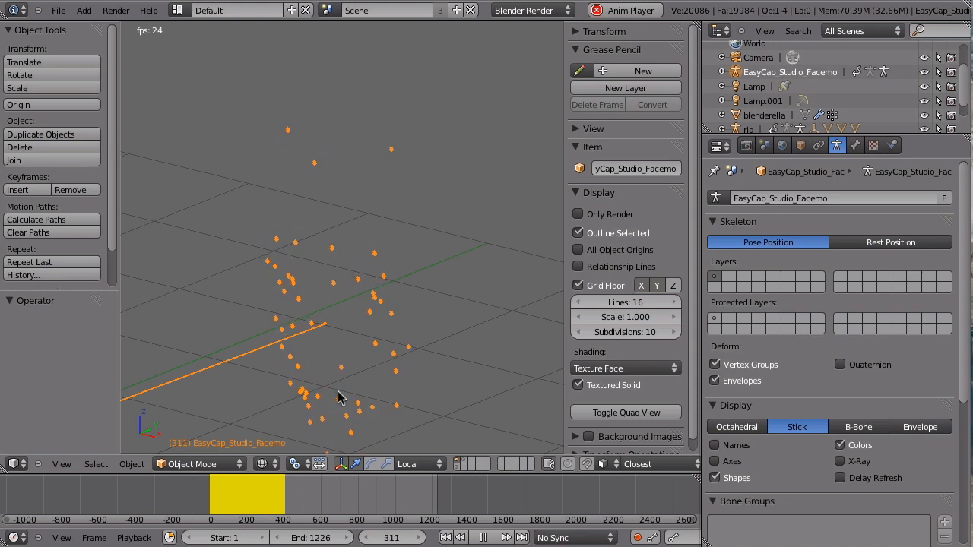
{"action": "key", "text": "Escape"}
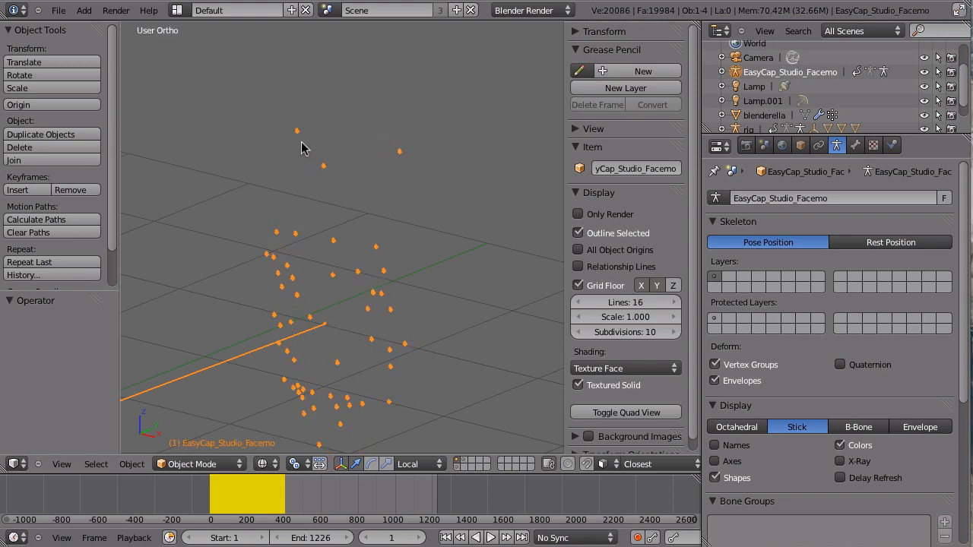
Step: Delete the three marker bones above the face from the armature in Edit Mode
{"action": "key", "text": "a"}
{"action": "key", "text": "a"}
{"action": "key", "text": "Tab"}
{"action": "key", "text": "a"}
{"action": "key", "text": "b"}
{"action": "left_click_drag", "start_coordinate": [240, 102], "coordinate": [459, 190]}
{"action": "key", "text": "a"}
{"action": "key", "text": "b"}
{"action": "key", "text": "x"}
{"action": "left_click", "coordinate": [418, 199]}
{"action": "scroll", "coordinate": [420, 175], "scroll_direction": "down", "scroll_amount": 8}
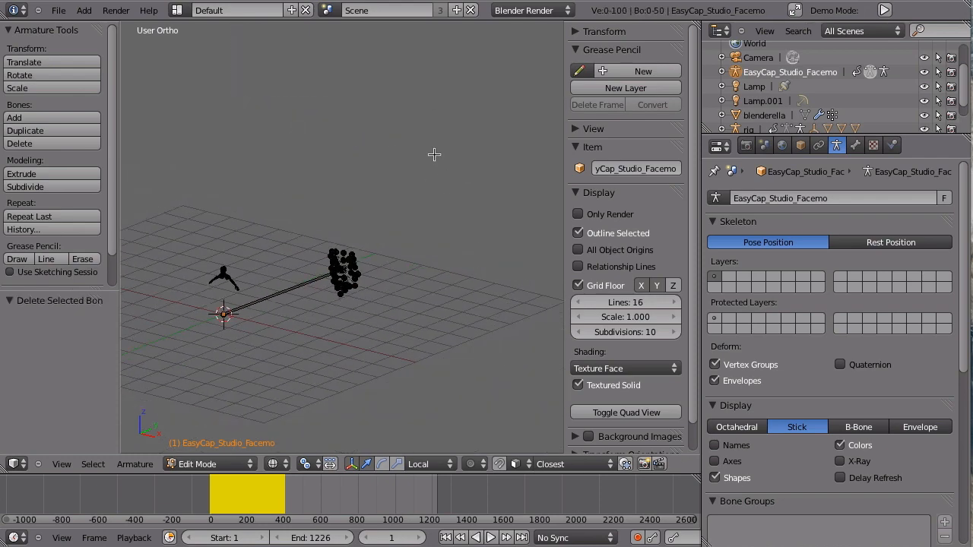
Step: Delete the long root bone "Markers" that runs from the origin to the face markers
{"action": "key", "text": "KP_3"}
{"action": "right_click", "coordinate": [416, 349]}
{"action": "middle_click_drag", "start_coordinate": [460, 346], "coordinate": [367, 297], "text": "shift"}
{"action": "scroll", "coordinate": [361, 313], "scroll_direction": "up", "scroll_amount": 1}
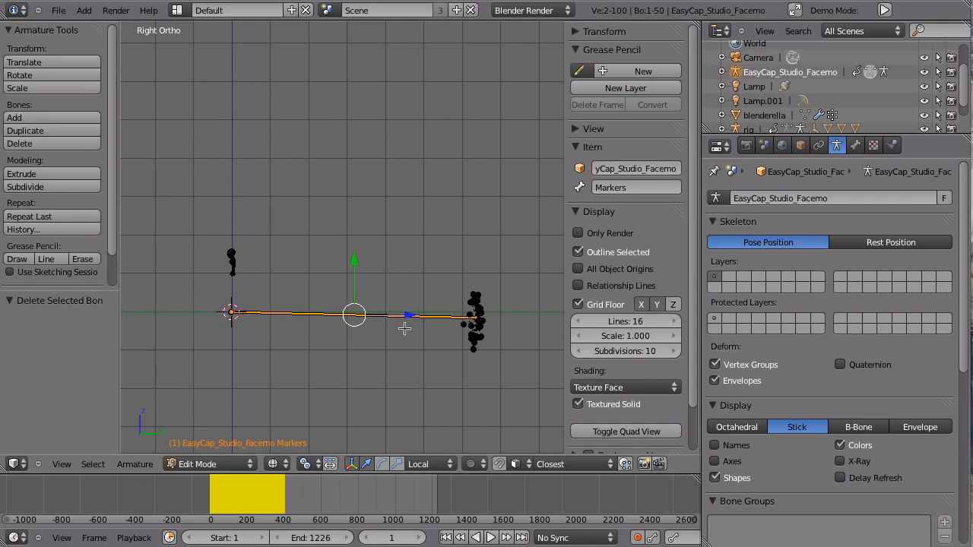
{"action": "key", "text": "x"}
{"action": "left_click", "coordinate": [353, 312]}
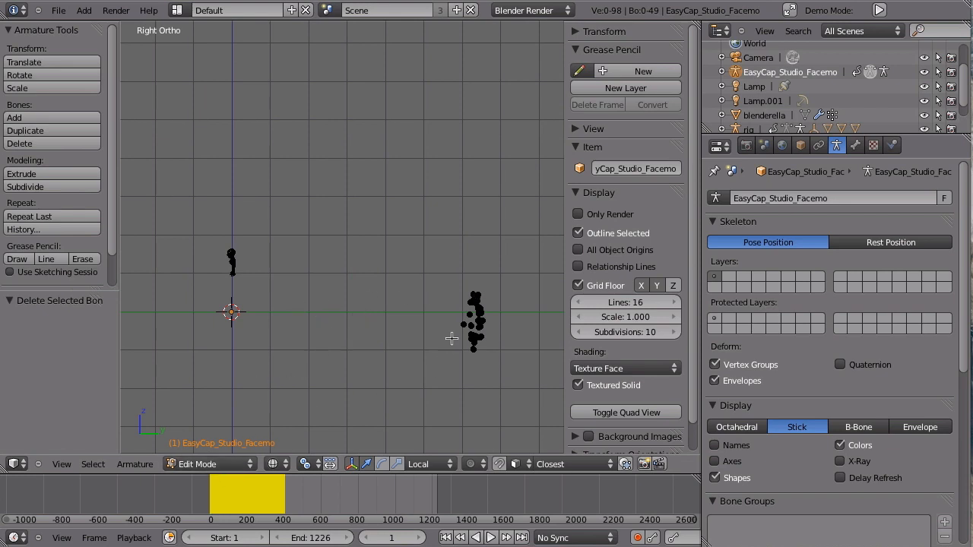
Step: Move all remaining marker bones to the armature's origin, about -6.34 units in Y and 0.30 in Z
{"action": "key", "text": "a"}
{"action": "key", "text": "g"}
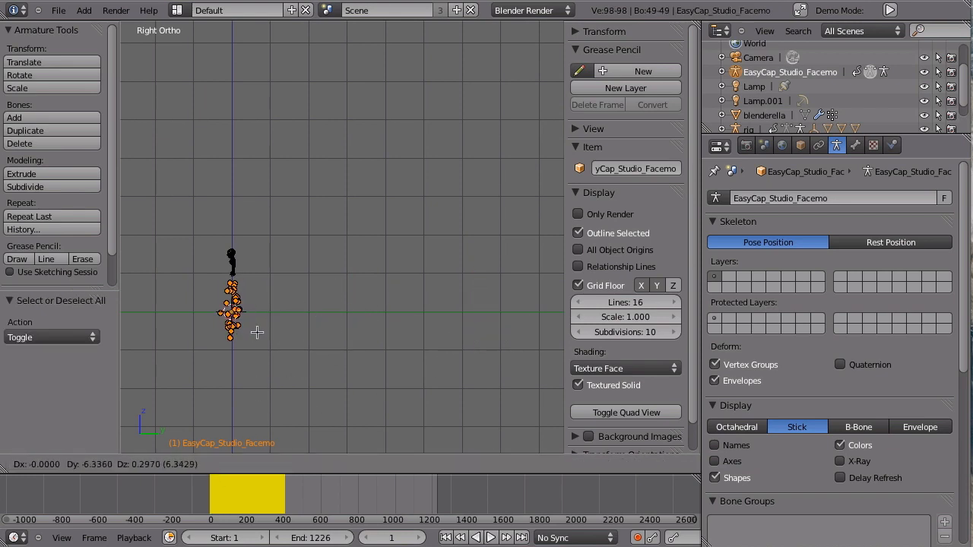
{"action": "left_click", "coordinate": [257, 333]}
{"action": "scroll", "coordinate": [223, 343], "scroll_direction": "up", "scroll_amount": 5}
{"action": "scroll", "coordinate": [358, 353], "scroll_direction": "down", "scroll_amount": 3}
{"action": "key", "text": "Tab"}
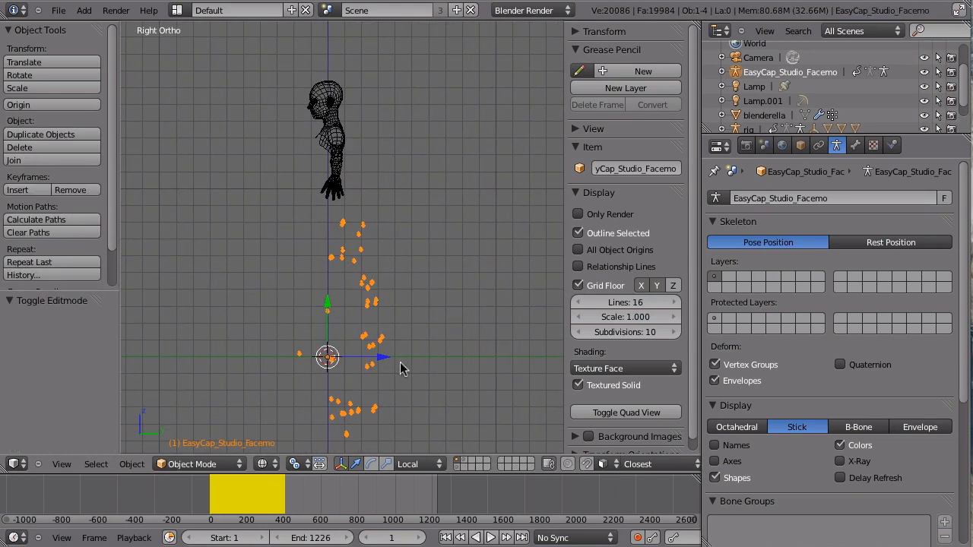
Step: Centre all marker bones on the vertical axis through the origin in the front view
{"action": "middle_click_drag", "start_coordinate": [382, 388], "coordinate": [383, 288]}
{"action": "key", "text": "KP_1"}
{"action": "scroll", "coordinate": [342, 300], "scroll_direction": "up", "scroll_amount": 1}
{"action": "middle_click_drag", "start_coordinate": [272, 352], "coordinate": [330, 261], "text": "shift"}
{"action": "key", "text": "Tab"}
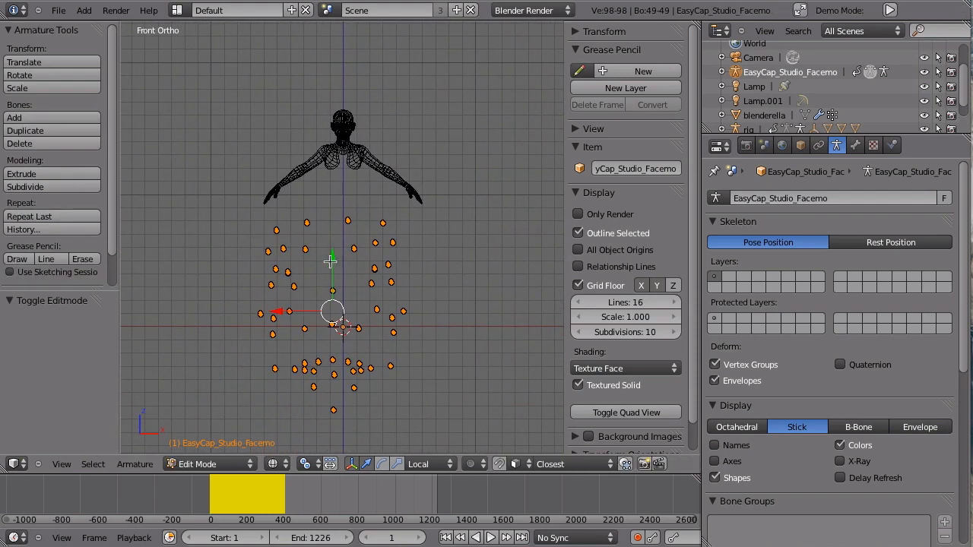
{"action": "key", "text": "g"}
{"action": "left_click", "coordinate": [340, 322]}
{"action": "scroll", "coordinate": [340, 326], "scroll_direction": "up", "scroll_amount": 4}
{"action": "middle_click_drag", "start_coordinate": [334, 342], "coordinate": [372, 276], "text": "shift"}
{"action": "scroll", "coordinate": [371, 277], "scroll_direction": "down", "scroll_amount": 2}
{"action": "key", "text": "Tab"}
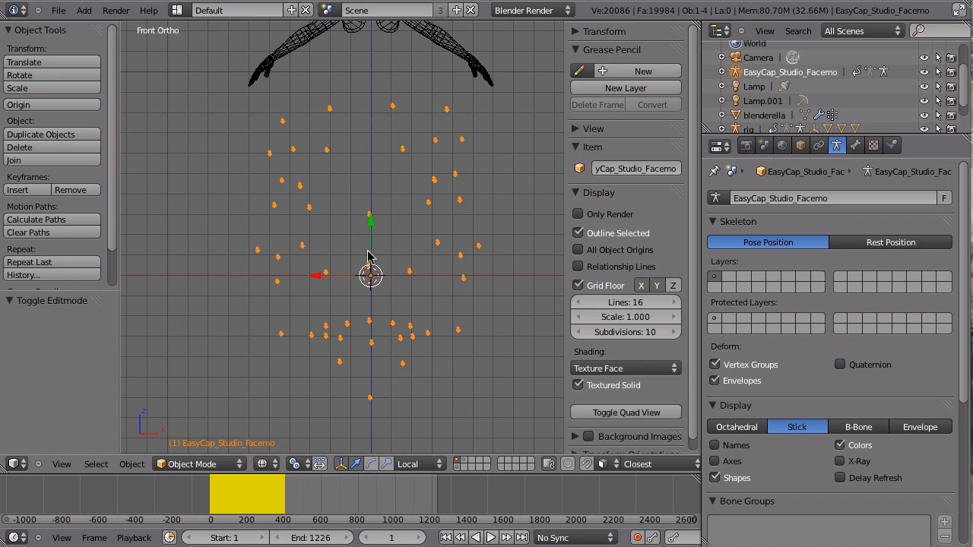
{"action": "key", "text": "Tab"}
{"action": "key", "text": "g"}
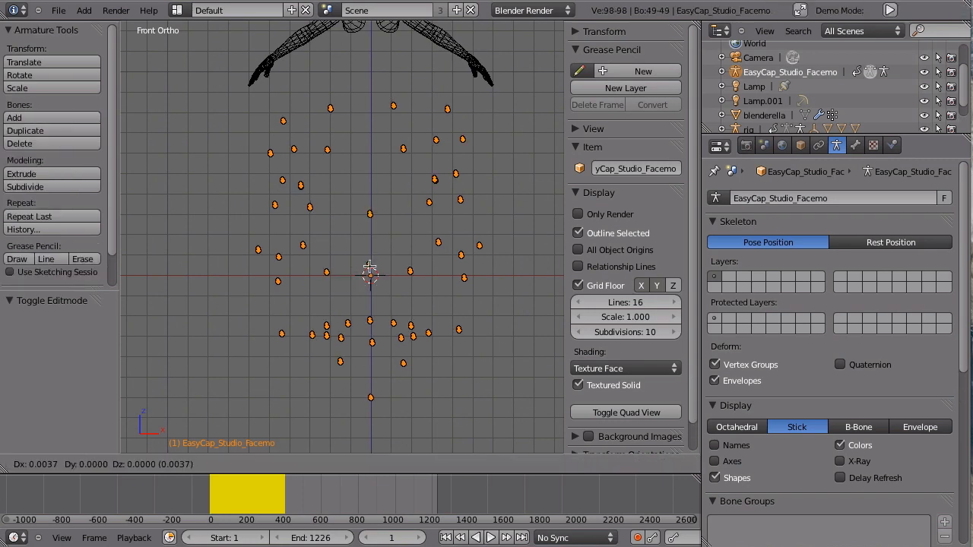
{"action": "left_click", "coordinate": [378, 268]}
Step: Play the animation in Object Mode from an angled view to check the centred markers
{"action": "middle_click_drag", "start_coordinate": [434, 287], "coordinate": [417, 320]}
{"action": "key", "text": "Tab"}
{"action": "key", "text": "alt+a"}
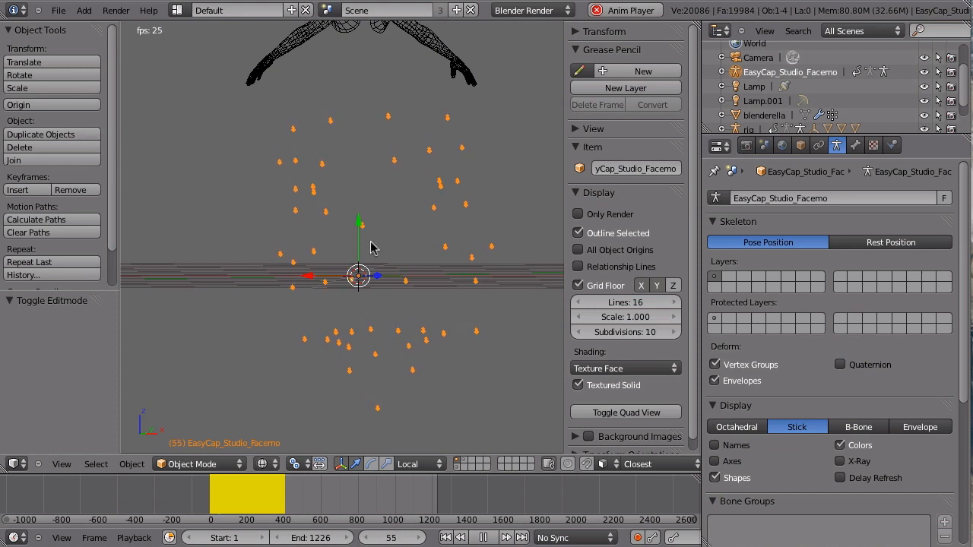
{"action": "scroll", "coordinate": [410, 243], "scroll_direction": "down", "scroll_amount": 4}
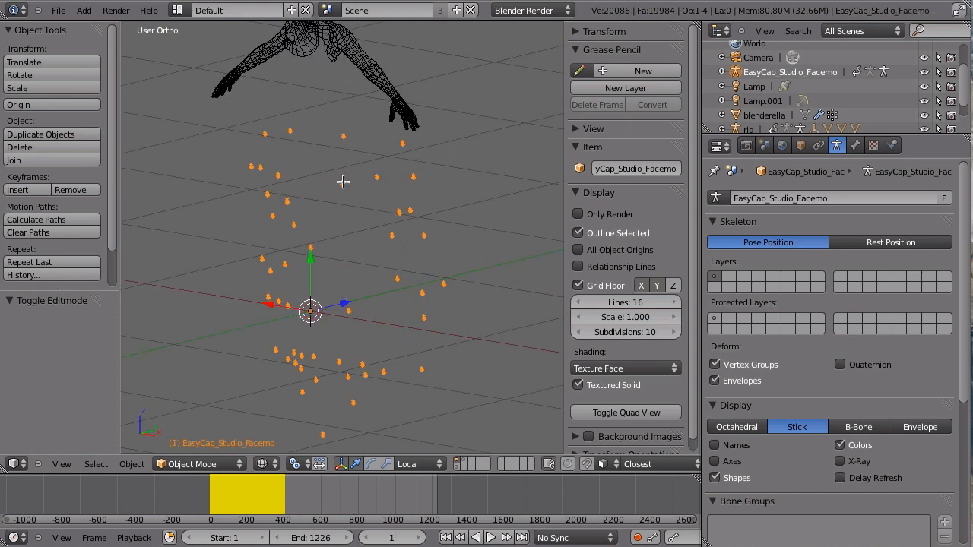
Step: Lengthen the marker bone at the tip of the nose by pulling its end toward the back of the head
{"action": "key", "text": "Tab"}
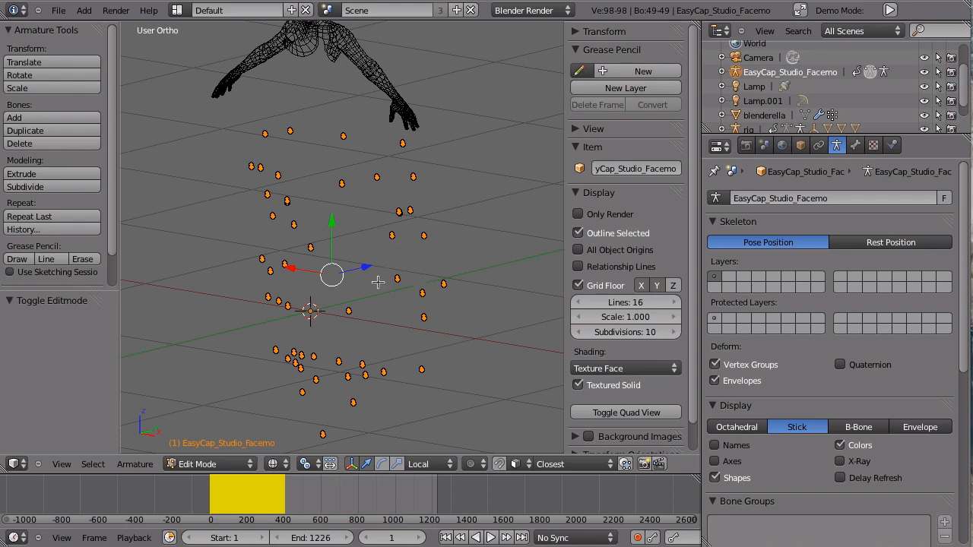
{"action": "middle_click_drag", "start_coordinate": [352, 307], "coordinate": [306, 313]}
{"action": "scroll", "coordinate": [243, 319], "scroll_direction": "up", "scroll_amount": 4}
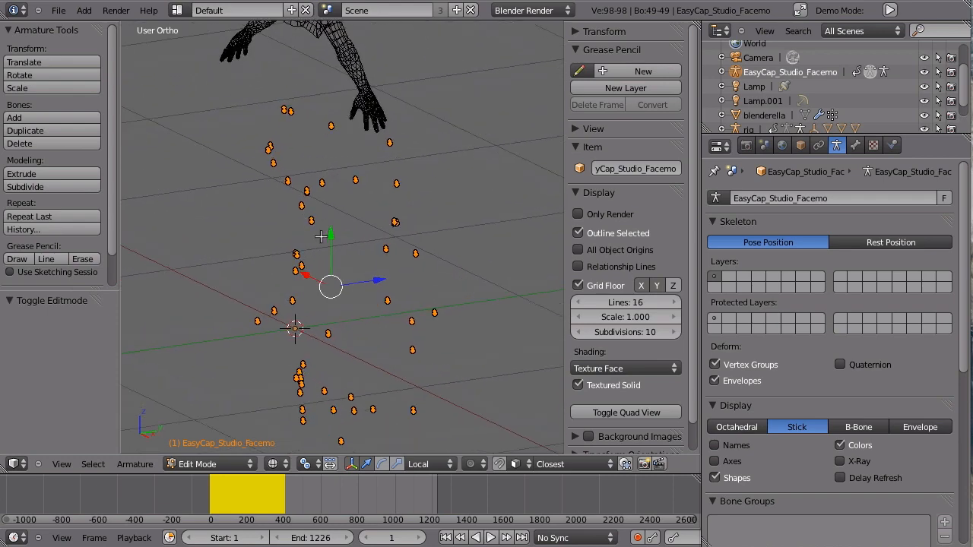
{"action": "middle_click_drag", "start_coordinate": [287, 354], "coordinate": [237, 339]}
{"action": "right_click_drag", "start_coordinate": [192, 380], "coordinate": [312, 379]}
{"action": "key", "text": "Tab"}
{"action": "scroll", "coordinate": [382, 315], "scroll_direction": "down", "scroll_amount": 4}
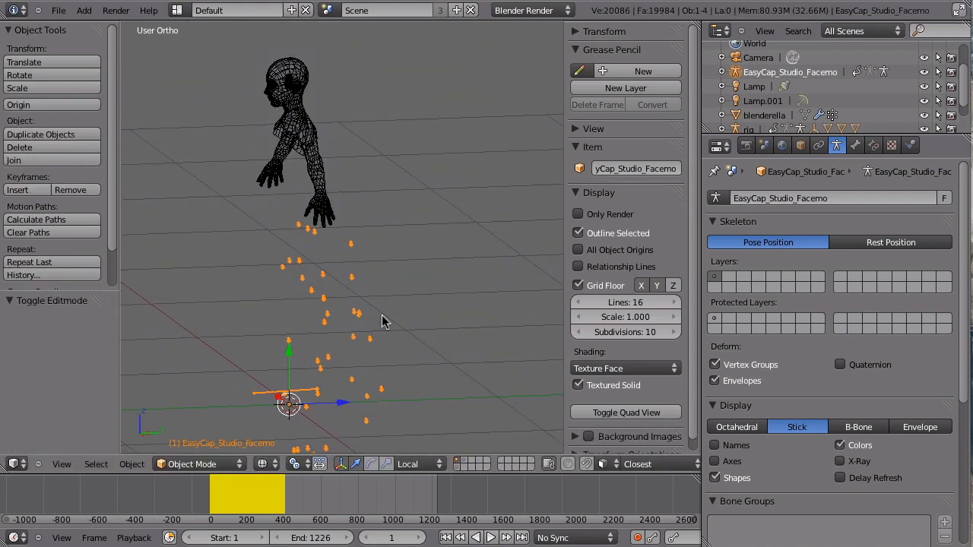
Step: Play the animation while orbiting around the face to observe how the lengthened nose bone moves
{"action": "key", "text": "alt+a"}
{"action": "middle_click_drag", "start_coordinate": [358, 376], "coordinate": [373, 304]}
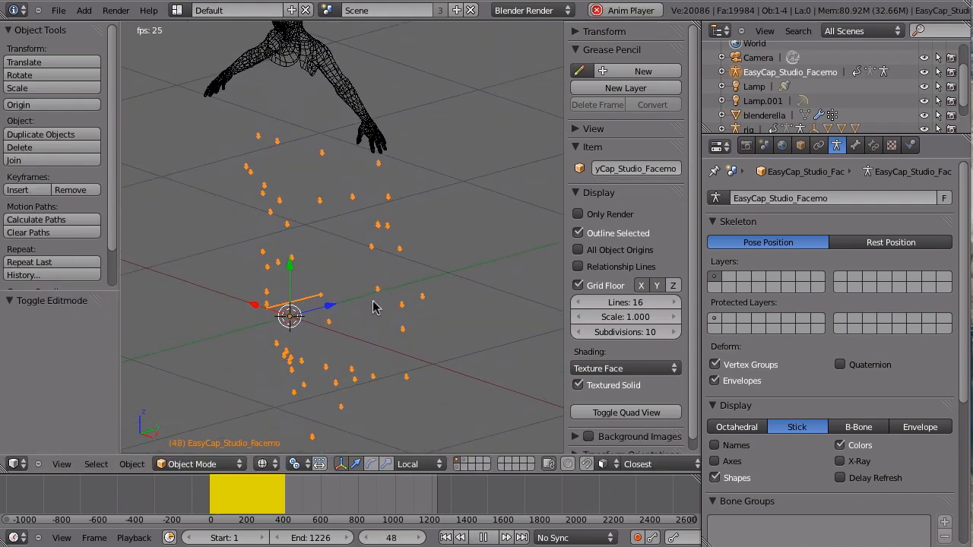
{"action": "middle_click_drag", "start_coordinate": [311, 302], "coordinate": [272, 306]}
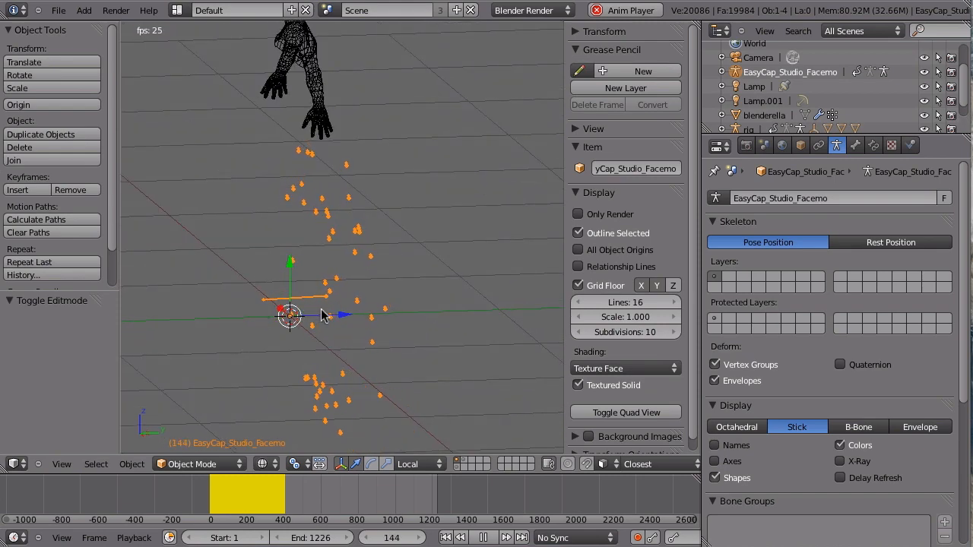
{"action": "key", "text": "Escape"}
Step: Try lengthening the marker bone near the chin toward the back of the head and test it by playing the animation
{"action": "middle_click_drag", "start_coordinate": [306, 404], "coordinate": [291, 329], "text": "shift"}
{"action": "key", "text": "Tab"}
{"action": "right_click", "coordinate": [295, 369]}
{"action": "key", "text": "g"}
{"action": "left_click", "coordinate": [373, 347]}
{"action": "key", "text": "Tab"}
{"action": "key", "text": "alt+a"}
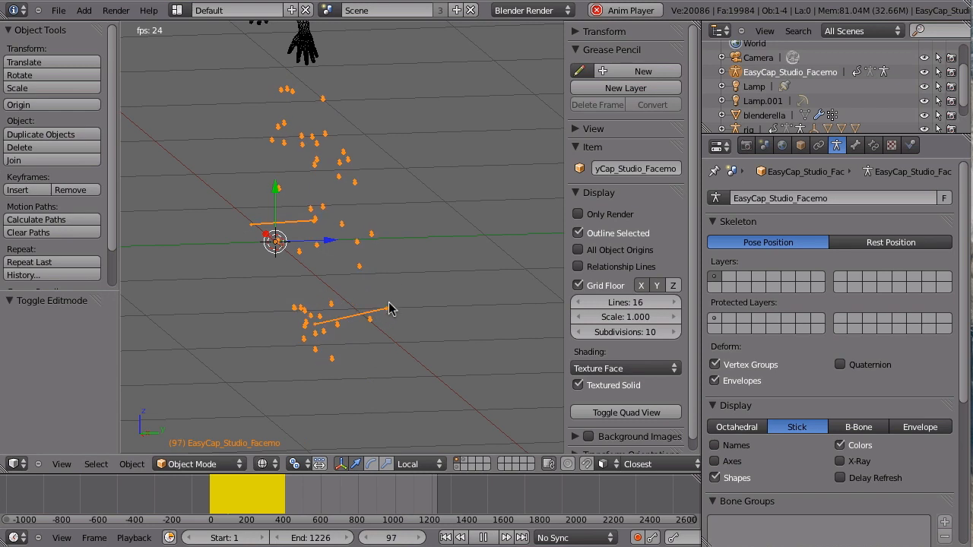
{"action": "key", "text": "Escape"}
{"action": "key", "text": "ctrl+z"}
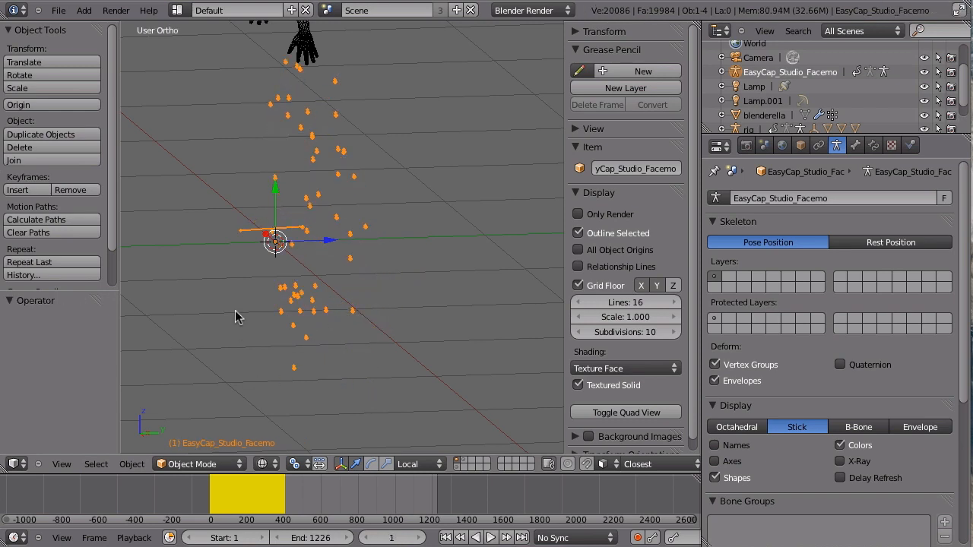
Step: Undo the test lengthening of the marker bones and return to the front view in Object Mode
{"action": "key", "text": "ctrl+z"}
{"action": "key", "text": "KP_7"}
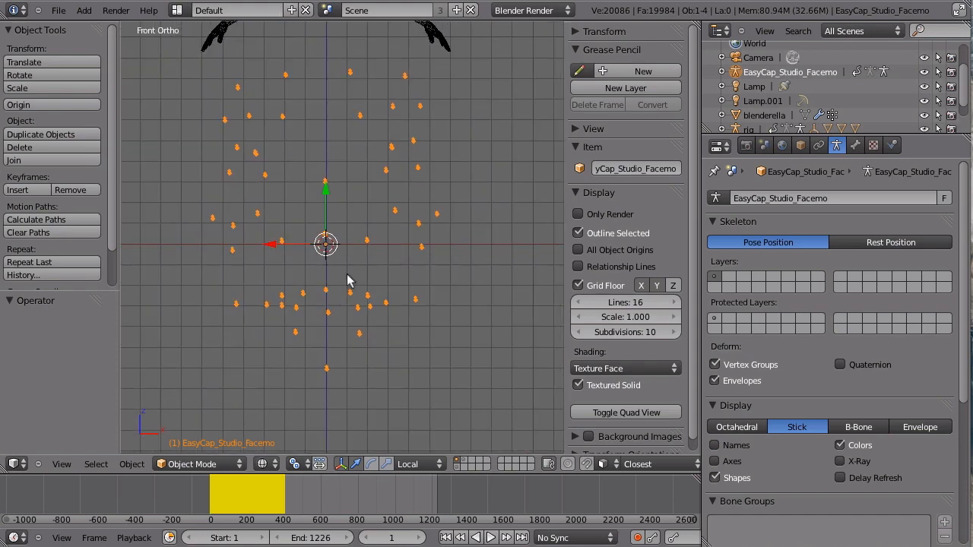
{"action": "key", "text": "KP_1"}
{"action": "key", "text": "Tab"}
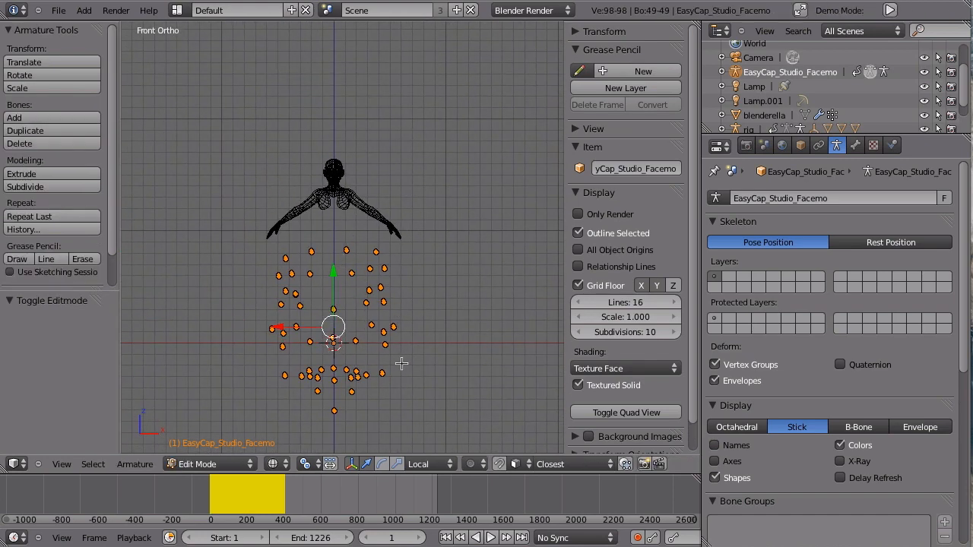
{"action": "key", "text": "Tab"}
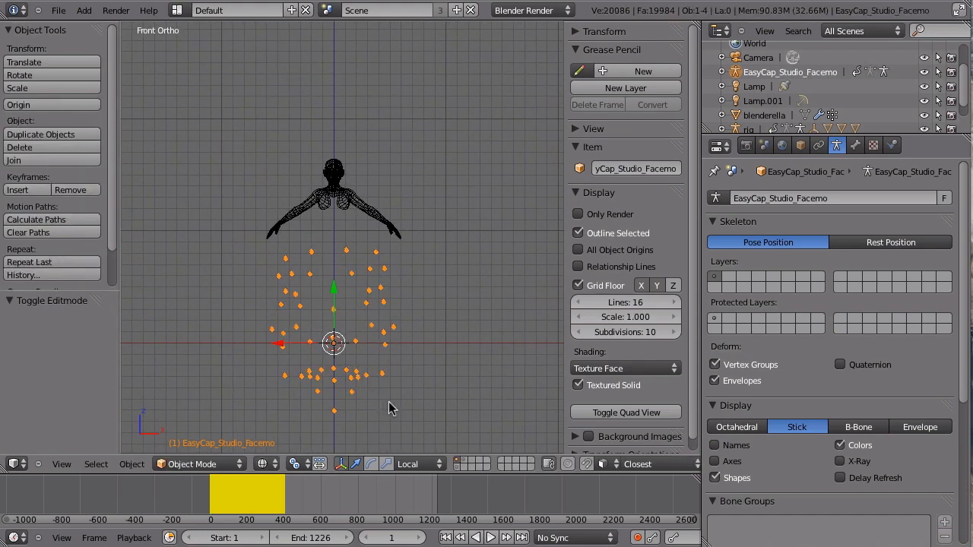
Step: Scale the marker armature down and move it up to blenderella's head in the front view
{"action": "key", "text": "s"}
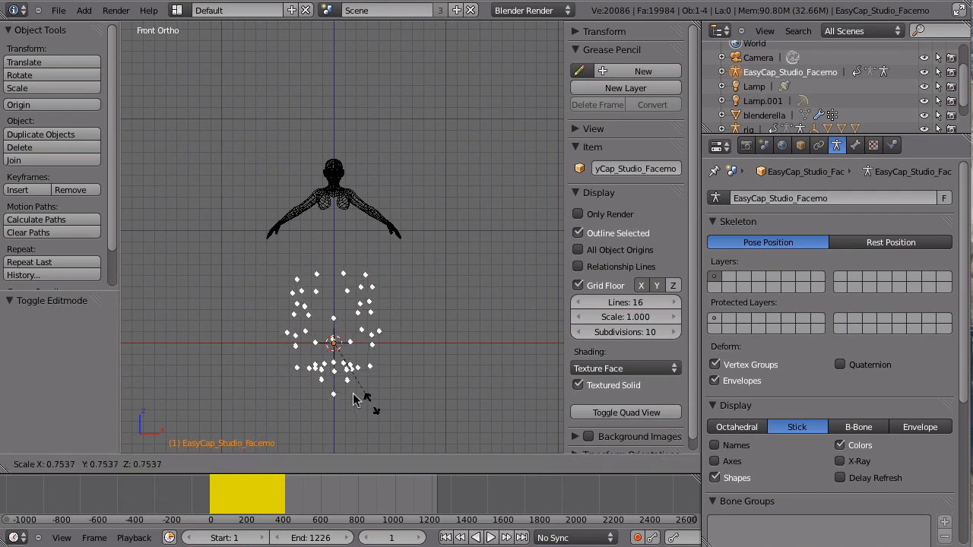
{"action": "left_click", "coordinate": [344, 385]}
{"action": "key", "text": "g"}
{"action": "left_click", "coordinate": [332, 173]}
Step: Scale the marker armature by about 0.305 to the size of the face and move it over the facial features
{"action": "scroll", "coordinate": [337, 164], "scroll_direction": "up", "scroll_amount": 9}
{"action": "middle_click_drag", "start_coordinate": [319, 221], "coordinate": [355, 291], "text": "shift"}
{"action": "key", "text": "s"}
{"action": "left_click", "coordinate": [357, 329]}
{"action": "scroll", "coordinate": [382, 386], "scroll_direction": "up", "scroll_amount": 3}
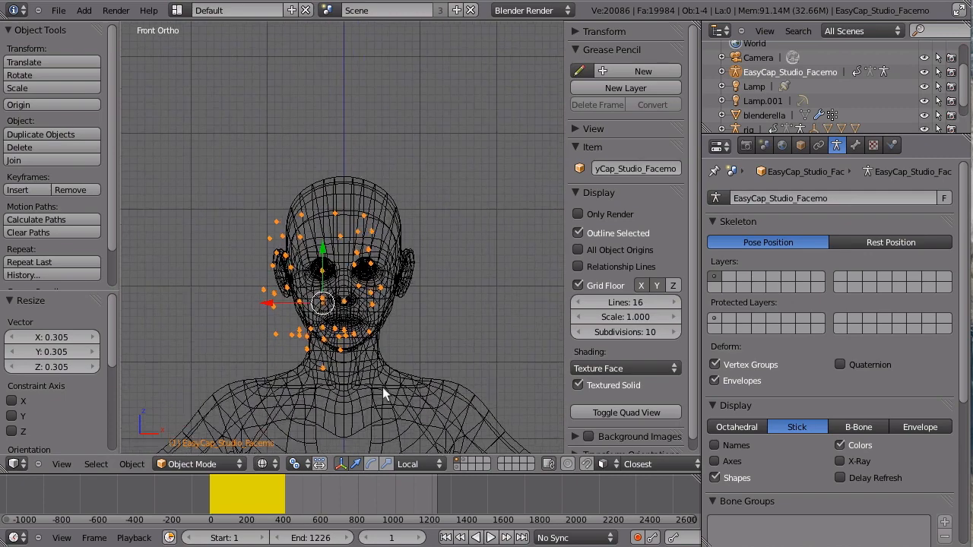
{"action": "key", "text": "g"}
{"action": "left_click", "coordinate": [329, 362]}
{"action": "scroll", "coordinate": [328, 362], "scroll_direction": "up", "scroll_amount": 1}
Step: Move the marker armature onto the front of the face in the side view, near the nose and mouth
{"action": "key", "text": "KP_3"}
{"action": "scroll", "coordinate": [297, 333], "scroll_direction": "down", "scroll_amount": 4}
{"action": "middle_click_drag", "start_coordinate": [236, 298], "coordinate": [414, 286], "text": "shift"}
{"action": "key", "text": "g"}
{"action": "left_click", "coordinate": [362, 285]}
{"action": "scroll", "coordinate": [357, 287], "scroll_direction": "up", "scroll_amount": 5}
{"action": "key", "text": "g"}
{"action": "left_click", "coordinate": [341, 334]}
Step: Tilt the marker armature in the side view and shift it to follow the face profile
{"action": "key", "text": "r"}
{"action": "left_click", "coordinate": [360, 364]}
{"action": "key", "text": "g"}
{"action": "left_click", "coordinate": [351, 352]}
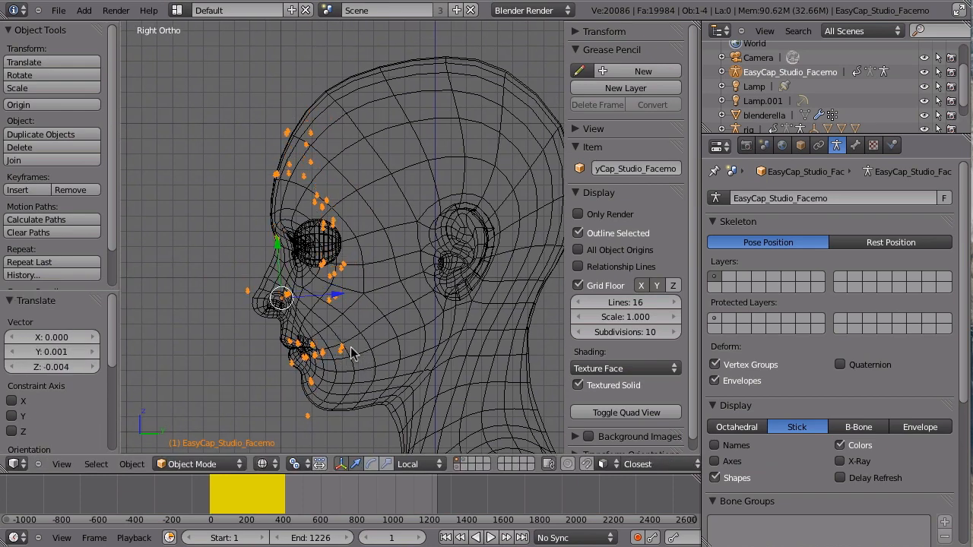
{"action": "key", "text": "g"}
{"action": "left_click", "coordinate": [354, 350]}
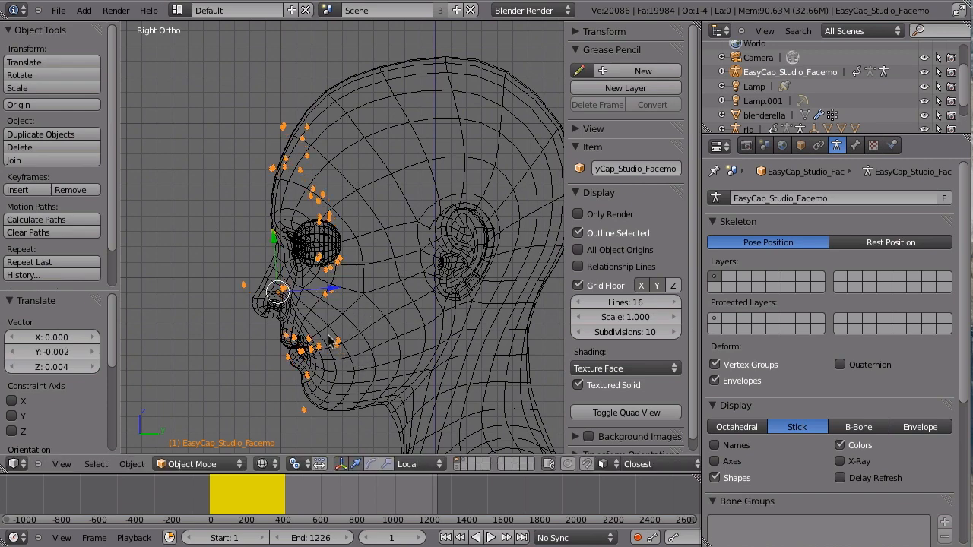
Step: Rotate the armature about -3.6° on X and nudge it against the face profile
{"action": "key", "text": "g"}
{"action": "key", "text": "g"}
{"action": "left_click", "coordinate": [345, 369]}
{"action": "key", "text": "g"}
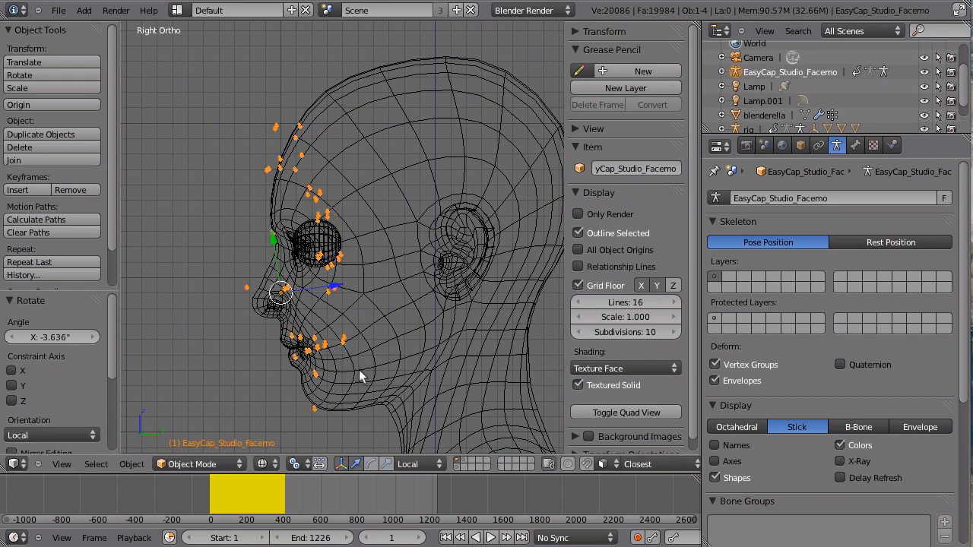
{"action": "left_click", "coordinate": [388, 388]}
Step: Shrink the armature slightly and tilt it about 6.6° on X, refitting it against the forehead, nose and chin profile
{"action": "key", "text": "s"}
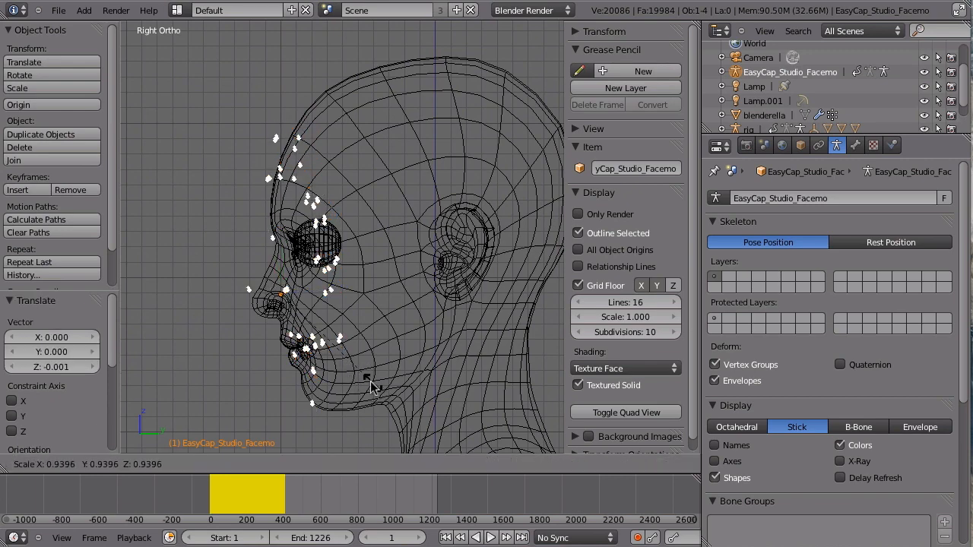
{"action": "left_click", "coordinate": [397, 380]}
{"action": "key", "text": "r"}
{"action": "left_click", "coordinate": [396, 394]}
{"action": "key", "text": "g"}
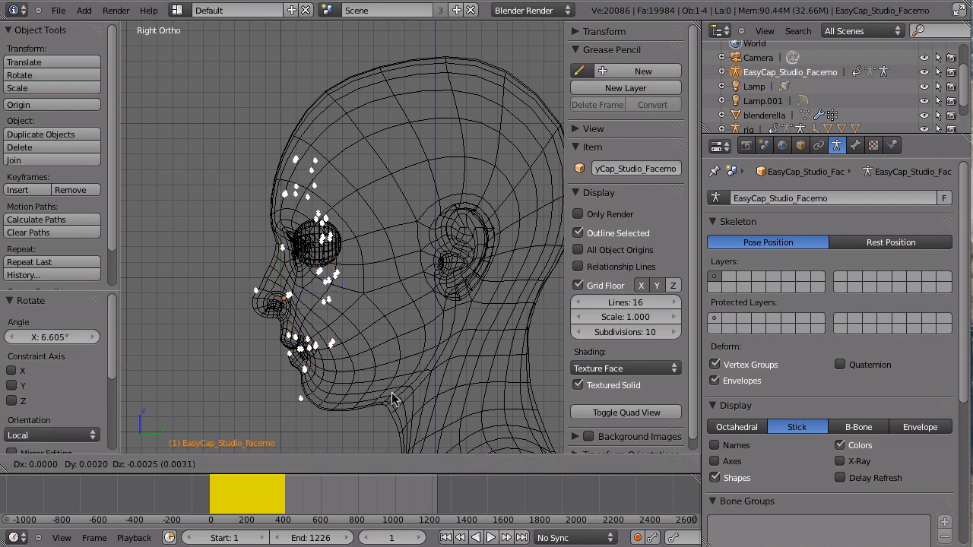
{"action": "left_click", "coordinate": [389, 372]}
Step: Centre the marker armature on the face by moving it along its local X axis in the front view
{"action": "key", "text": "KP_1"}
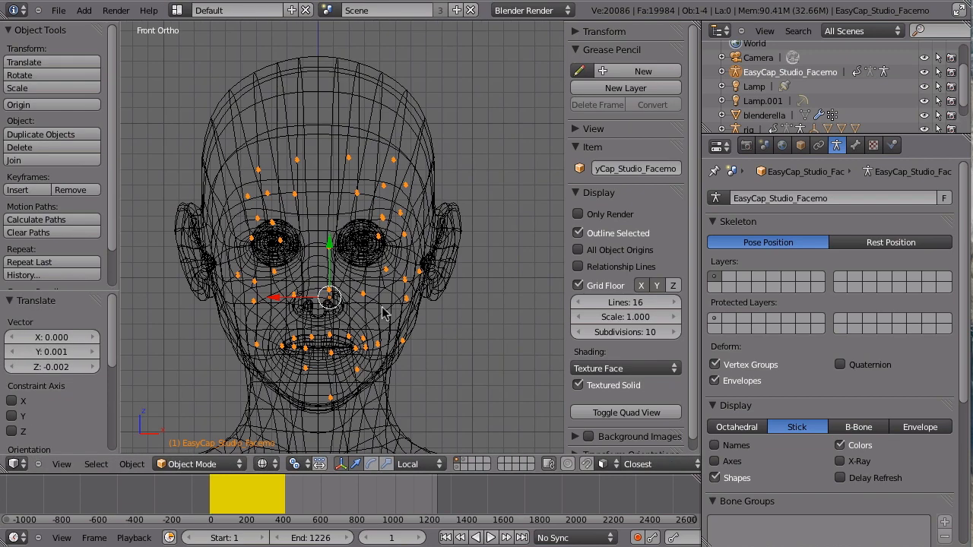
{"action": "key", "text": "g"}
{"action": "key", "text": "x"}
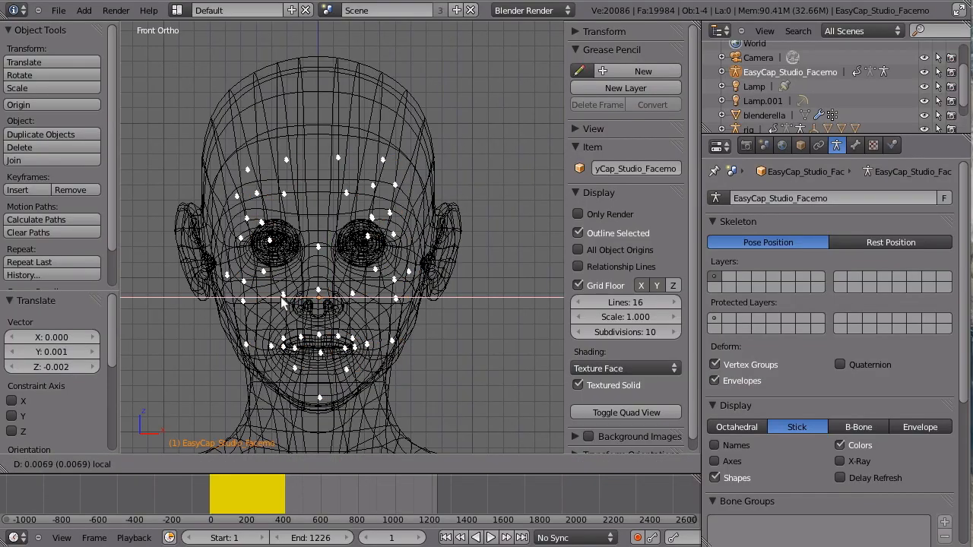
{"action": "left_click", "coordinate": [290, 290]}
Step: Play the animation from the side and front in solid and wireframe shading to check how the markers fit the face
{"action": "mouse_move", "coordinate": [289, 290]}
{"action": "middle_mouse_down"}
{"action": "mouse_move", "coordinate": [355, 298]}
{"action": "mouse_move", "coordinate": [516, 185]}
{"action": "mouse_move", "coordinate": [388, 228]}
{"action": "mouse_move", "coordinate": [341, 223]}
{"action": "mouse_move", "coordinate": [356, 146]}
{"action": "mouse_move", "coordinate": [399, 255]}
{"action": "mouse_move", "coordinate": [420, 224]}
{"action": "mouse_move", "coordinate": [376, 214]}
{"action": "mouse_move", "coordinate": [358, 251]}
{"action": "mouse_move", "coordinate": [384, 297]}
{"action": "mouse_move", "coordinate": [362, 273]}
{"action": "middle_mouse_up"}
{"action": "key", "text": "z"}
{"action": "key", "text": "Tab"}
{"action": "key", "text": "Tab"}
{"action": "key", "text": "alt+a"}
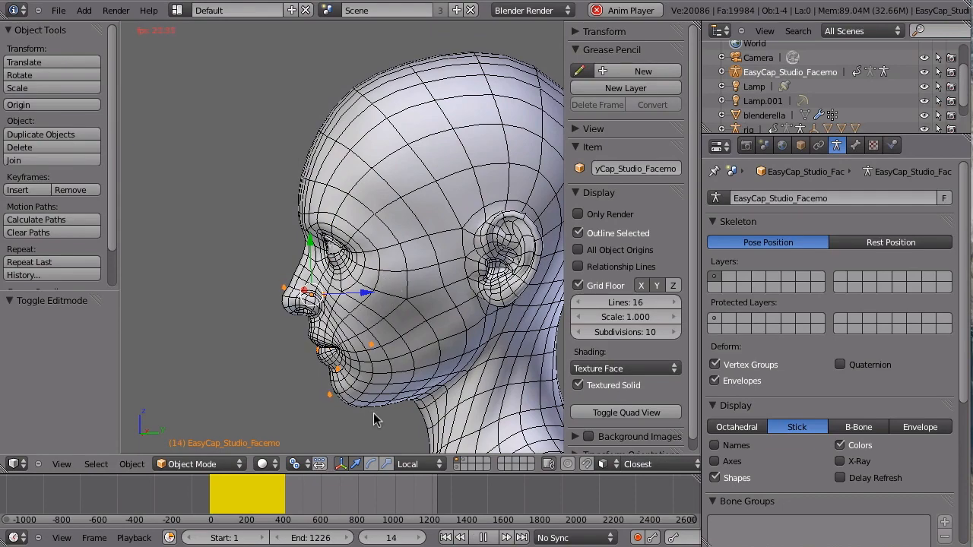
{"action": "key", "text": "Tab"}
{"action": "key", "text": "z"}
{"action": "key", "text": "KP_1"}
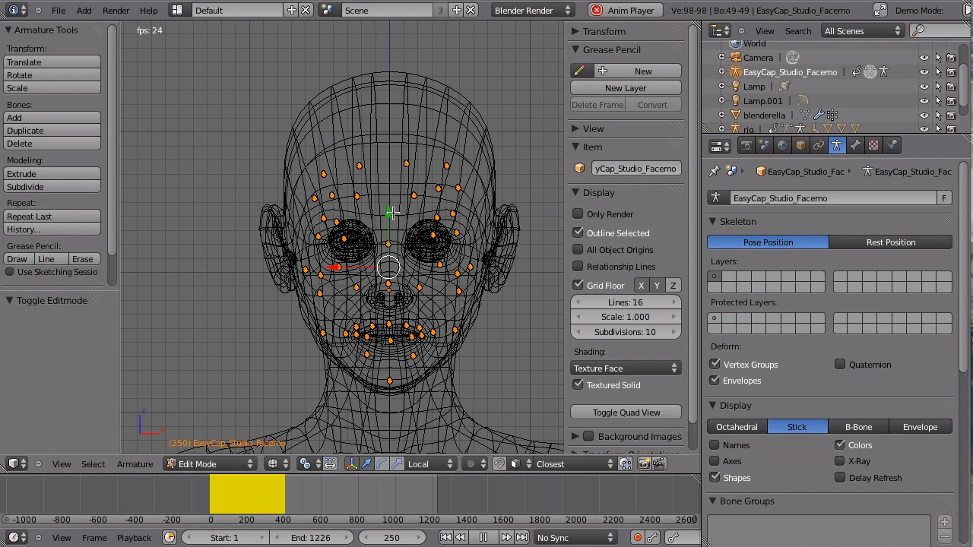
{"action": "key", "text": "Tab"}
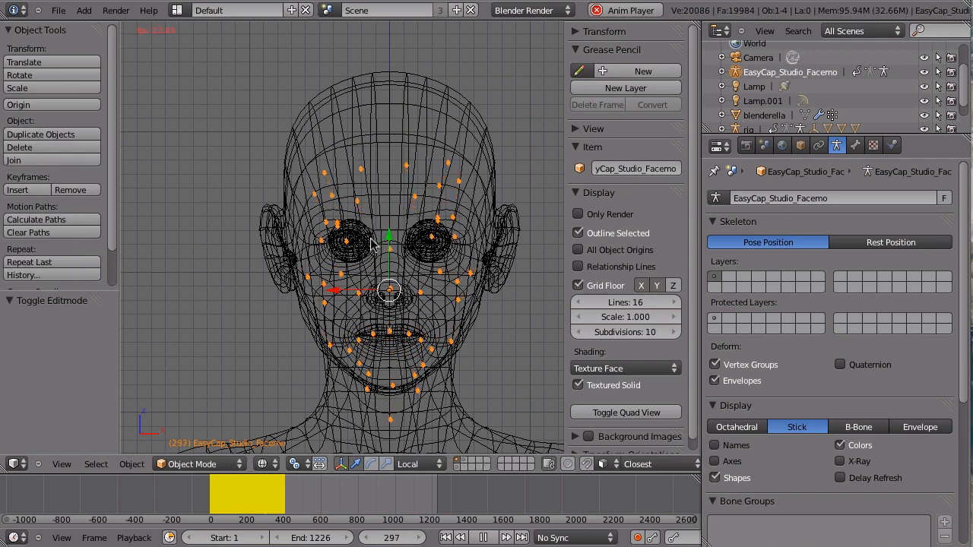
{"action": "key", "text": "Escape"}
Step: Refit the armature to the face in the front view by scaling it about 0.93 and 0.98 and recentring it
{"action": "scroll", "coordinate": [434, 235], "scroll_direction": "up", "scroll_amount": 3}
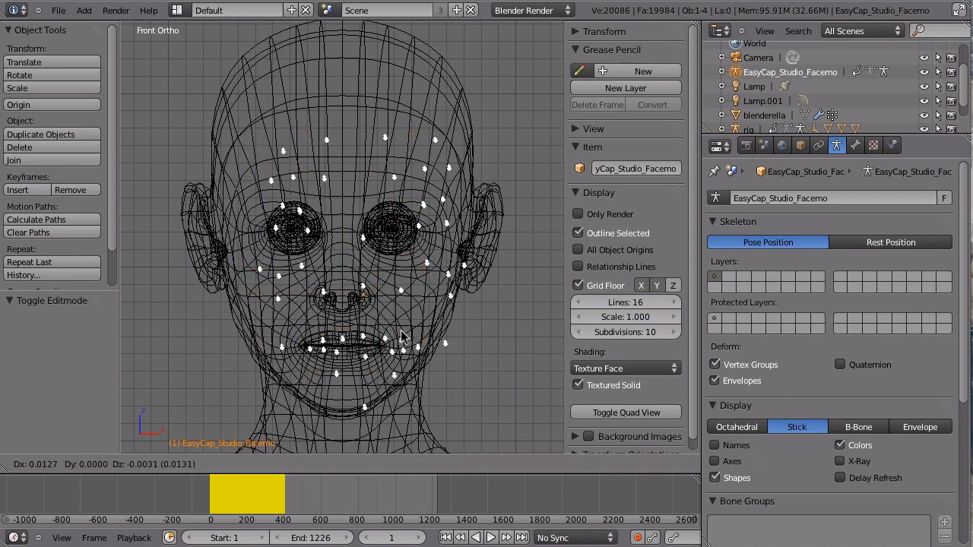
{"action": "key", "text": "g"}
{"action": "left_click", "coordinate": [431, 364]}
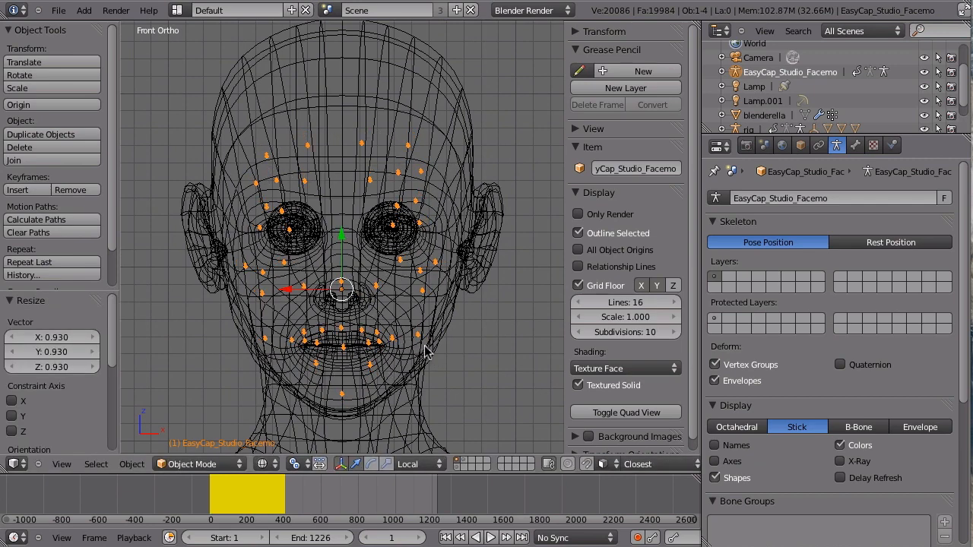
{"action": "key", "text": "s"}
{"action": "left_click", "coordinate": [428, 369]}
{"action": "key", "text": "g"}
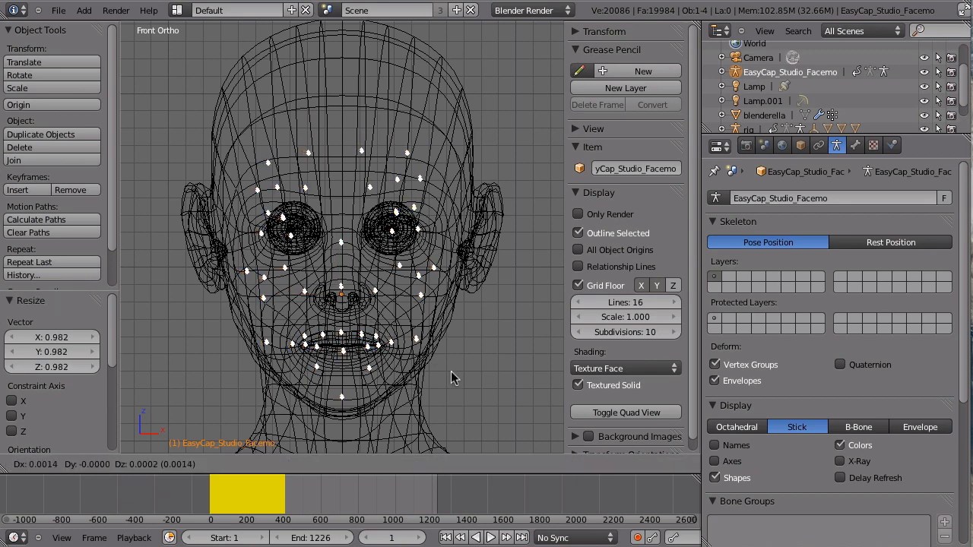
{"action": "left_click", "coordinate": [452, 372]}
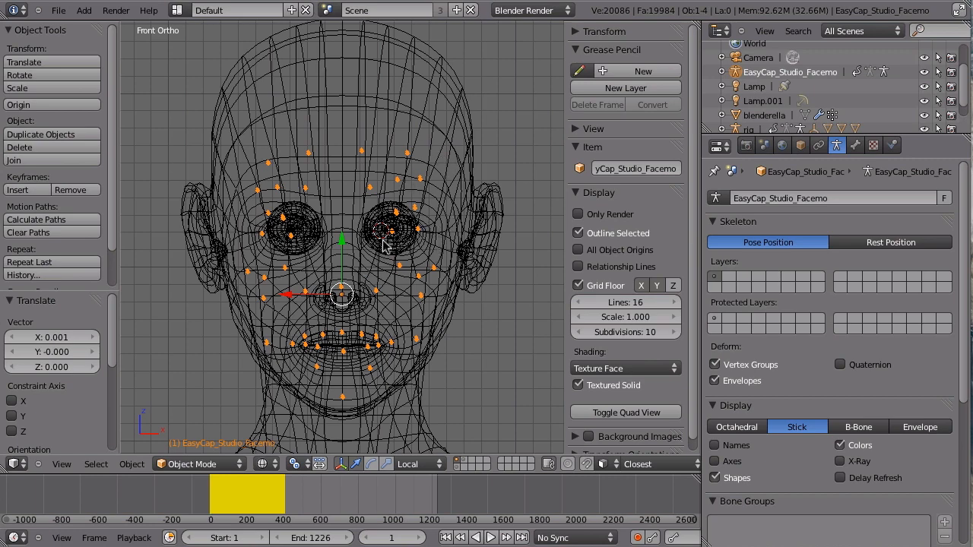
Step: Switch to solid shading, enable X-Ray display for the armature, and inspect the marker bones from below and the front
{"action": "key", "text": "z"}
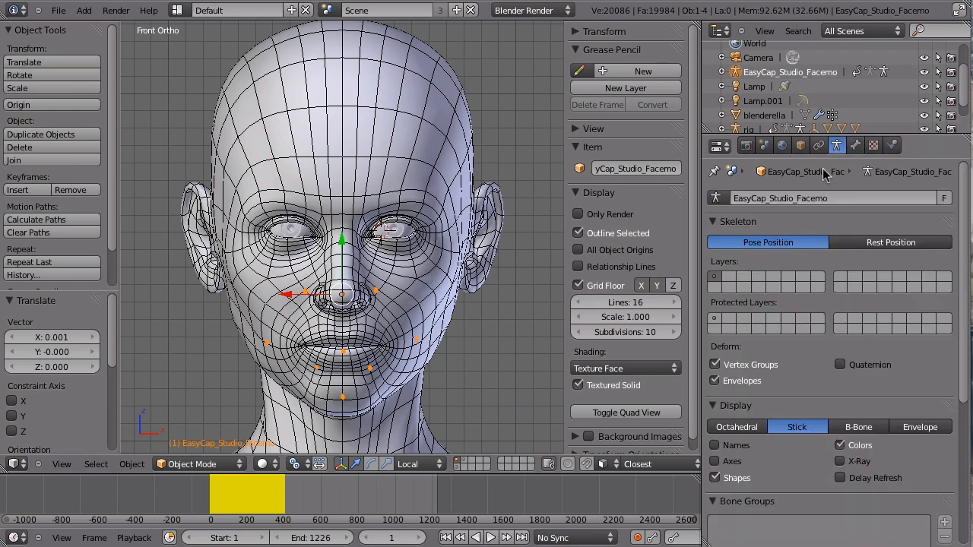
{"action": "left_click", "coordinate": [844, 462]}
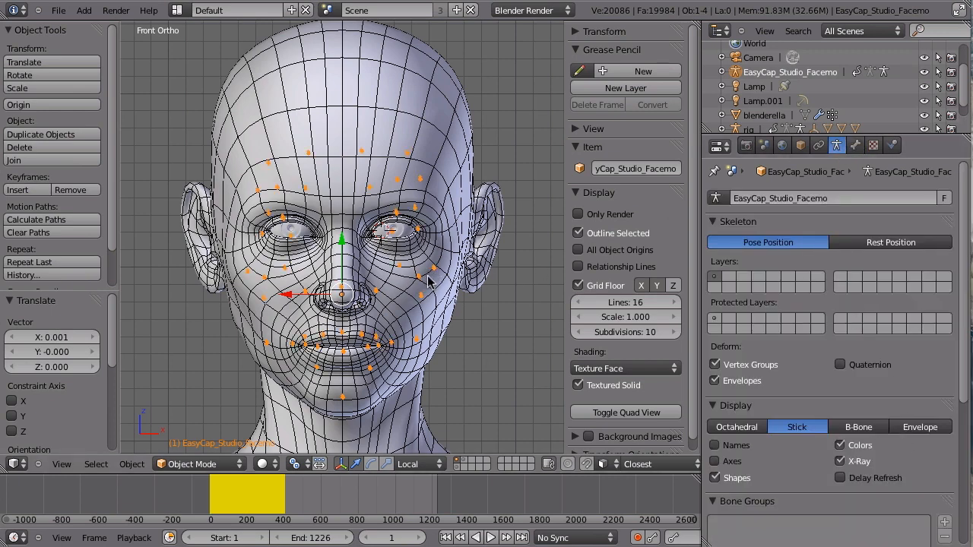
{"action": "middle_click_drag", "start_coordinate": [442, 294], "coordinate": [445, 178]}
{"action": "key", "text": "KP_1"}
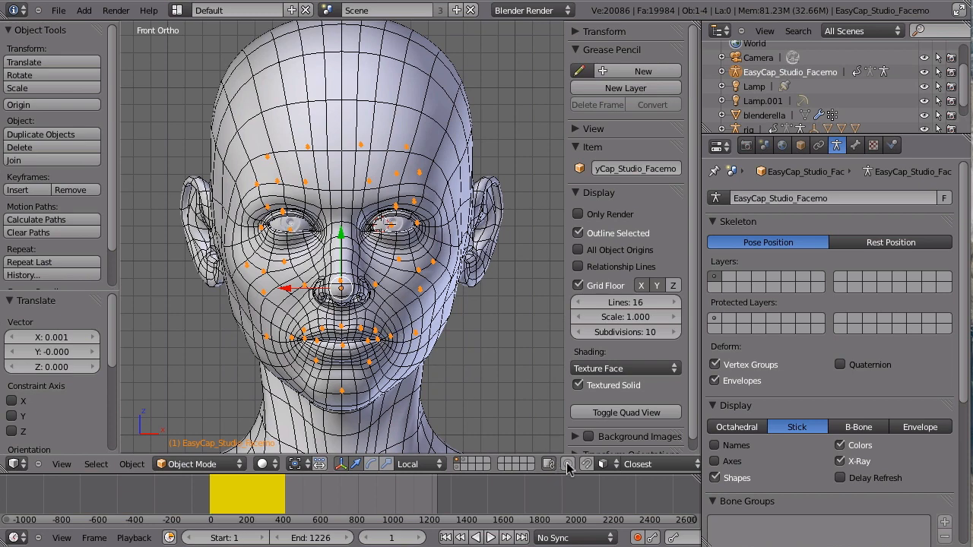
Step: Maximize the 3D view and enable snapping with Face as the snap element
{"action": "key", "text": "ctrl+Up"}
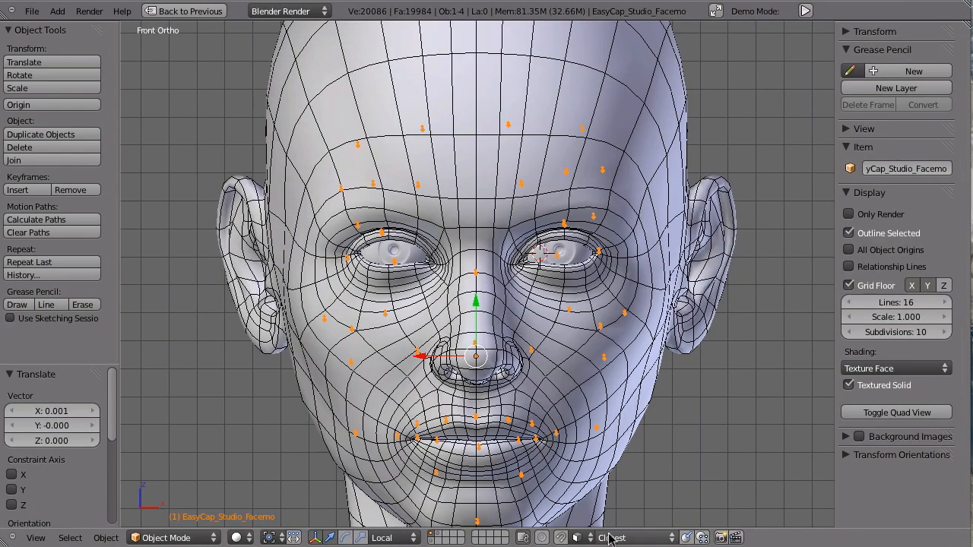
{"action": "left_click", "coordinate": [577, 537]}
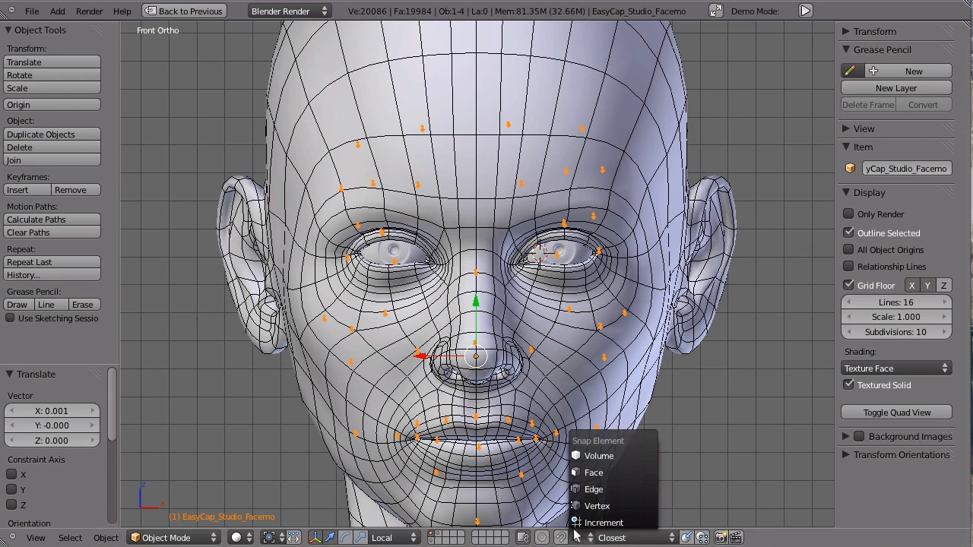
{"action": "left_click", "coordinate": [587, 473]}
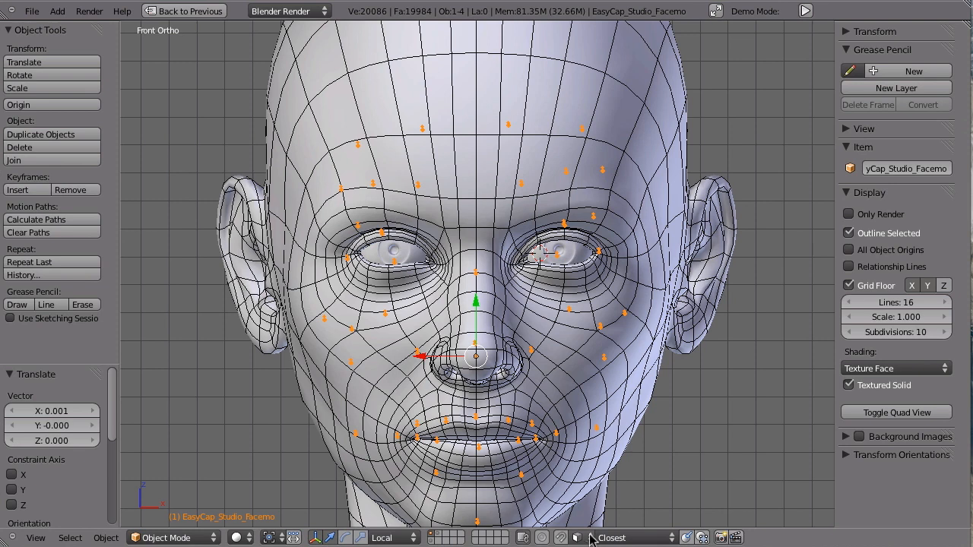
{"action": "left_click", "coordinate": [560, 538]}
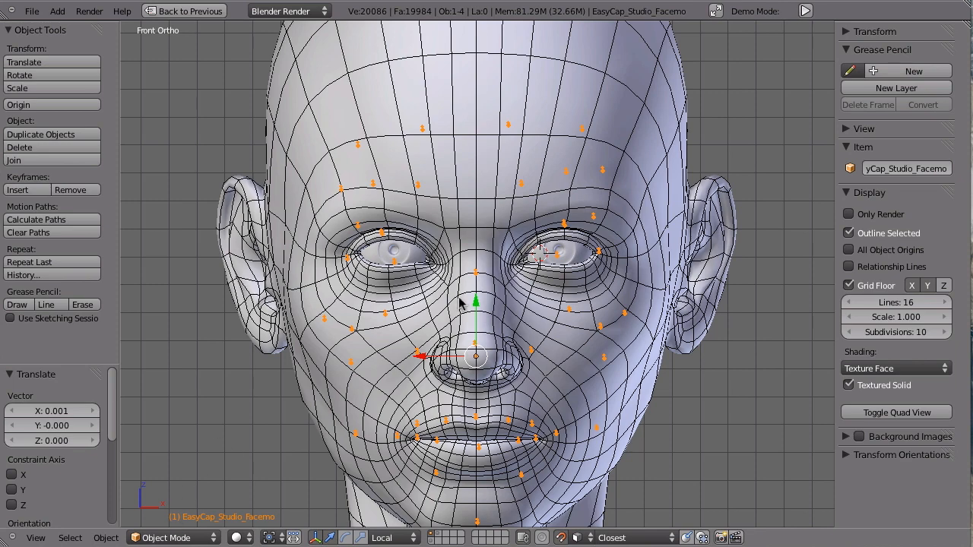
Step: Enter Edit Mode, deselect all bones and snap the outermost marker bone of the character's left cheek onto the face surface
{"action": "key", "text": "Tab"}
{"action": "key", "text": "a"}
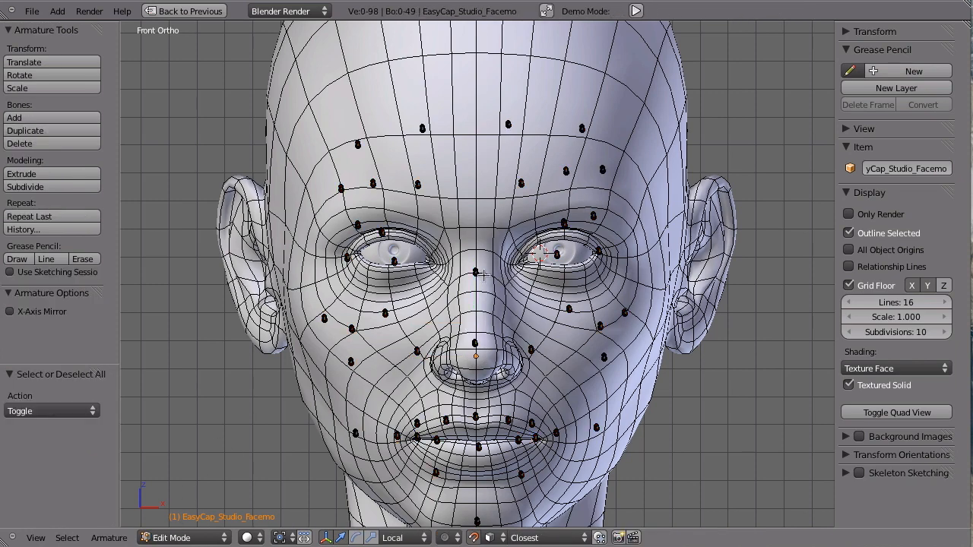
{"action": "right_click", "coordinate": [623, 310]}
{"action": "key", "text": "g"}
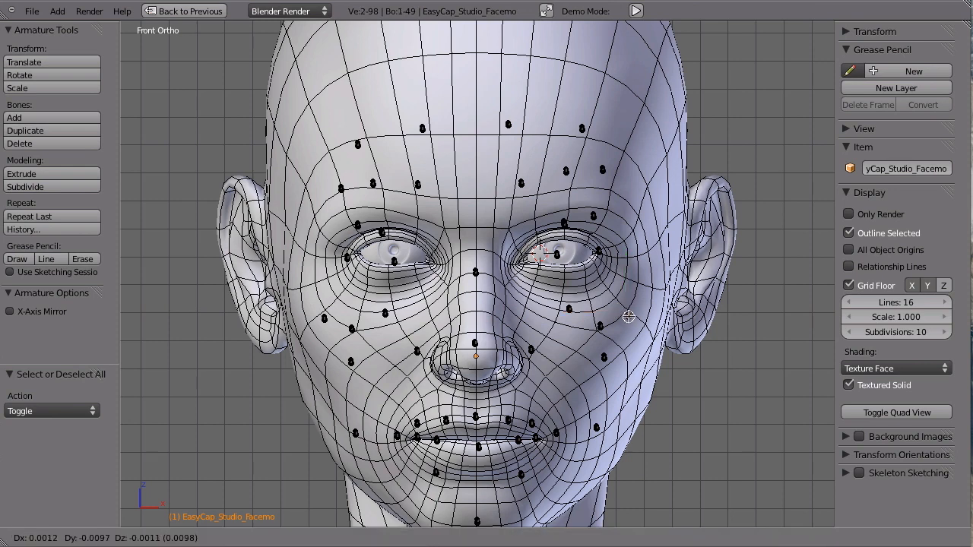
{"action": "left_click", "coordinate": [625, 314]}
{"action": "key", "text": "g"}
{"action": "left_click", "coordinate": [628, 312]}
Step: Fine-tune the outer left cheek marker bone's position on the mesh and check it from an angled view
{"action": "scroll", "coordinate": [637, 298], "scroll_direction": "up", "scroll_amount": 4}
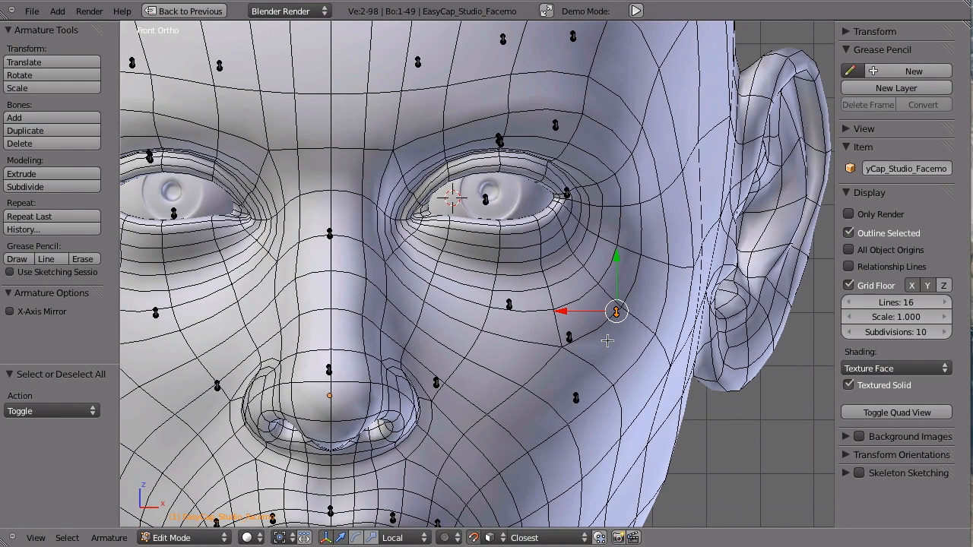
{"action": "key", "text": "g"}
{"action": "left_click", "coordinate": [616, 311]}
{"action": "key", "text": "g"}
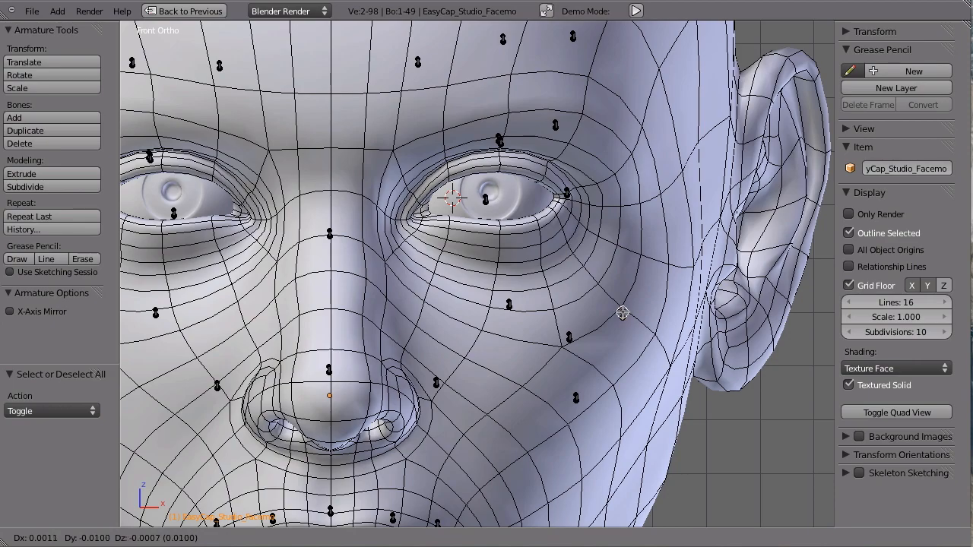
{"action": "left_click", "coordinate": [621, 317]}
{"action": "middle_click_drag", "start_coordinate": [621, 318], "coordinate": [494, 370]}
{"action": "key", "text": "KP_1"}
Step: Snap the other marker bones on the character's left cheek, including the one below the eye, onto the face surface
{"action": "scroll", "coordinate": [494, 372], "scroll_direction": "down", "scroll_amount": 5}
{"action": "middle_click_drag", "start_coordinate": [463, 403], "coordinate": [575, 317], "text": "shift"}
{"action": "scroll", "coordinate": [575, 318], "scroll_direction": "down", "scroll_amount": 1}
{"action": "key", "text": "a"}
{"action": "right_click", "coordinate": [584, 322]}
{"action": "key", "text": "g"}
{"action": "left_click", "coordinate": [582, 290]}
{"action": "right_click", "coordinate": [544, 266]}
{"action": "left_click_drag", "start_coordinate": [544, 266], "coordinate": [547, 267]}
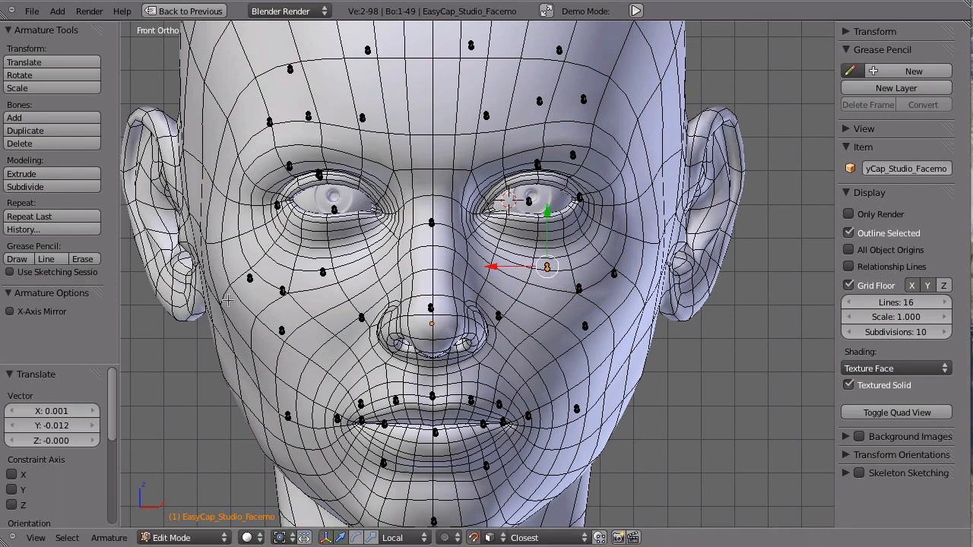
Step: Snap the outermost marker bone of the character's right cheek and its inner neighbour onto the face surface
{"action": "key", "text": "a"}
{"action": "right_click", "coordinate": [250, 278]}
{"action": "key", "text": "g"}
{"action": "left_click", "coordinate": [247, 275]}
{"action": "key", "text": "a"}
{"action": "key", "text": "b"}
{"action": "left_click_drag", "start_coordinate": [271, 281], "coordinate": [293, 301]}
{"action": "key", "text": "g"}
{"action": "left_click", "coordinate": [290, 298]}
Step: Snap the marker bone below the right eye and the lower right cheek marker bone onto the face surface
{"action": "key", "text": "a"}
{"action": "key", "text": "b"}
{"action": "left_click_drag", "start_coordinate": [312, 266], "coordinate": [329, 278]}
{"action": "key", "text": "g"}
{"action": "left_click", "coordinate": [338, 283]}
{"action": "key", "text": "a"}
{"action": "right_click", "coordinate": [287, 339]}
{"action": "key", "text": "g"}
{"action": "left_click", "coordinate": [285, 344]}
{"action": "middle_click_drag", "start_coordinate": [283, 346], "coordinate": [338, 335]}
{"action": "key", "text": "KP_1"}
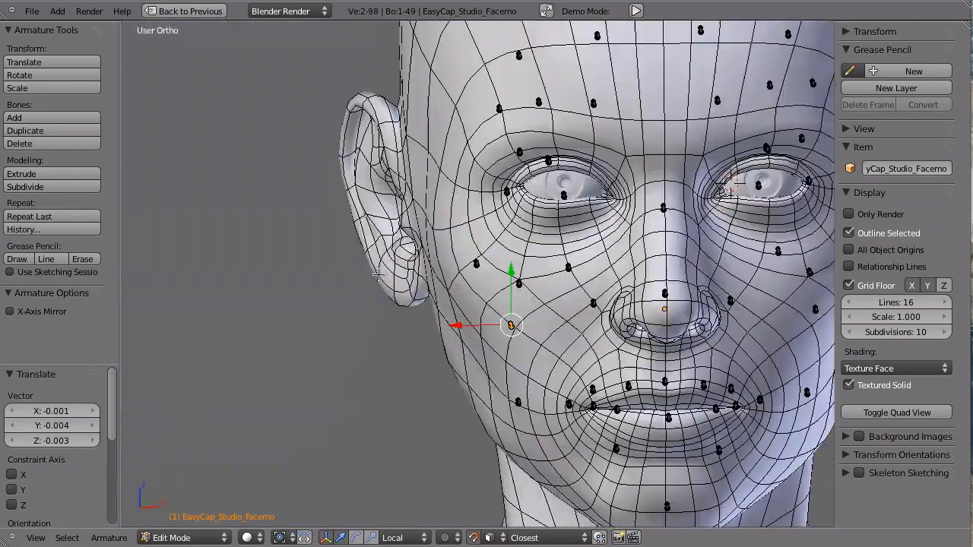
{"action": "scroll", "coordinate": [536, 323], "scroll_direction": "up", "scroll_amount": 2}
{"action": "key", "text": "Tab"}
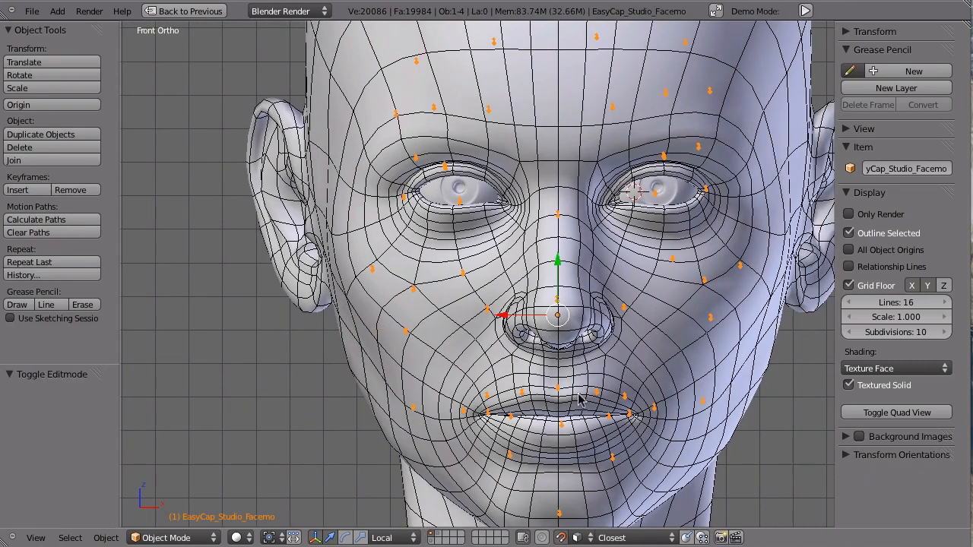
{"action": "key", "text": "Tab"}
{"action": "middle_click_drag", "start_coordinate": [571, 245], "coordinate": [518, 313], "text": "shift"}
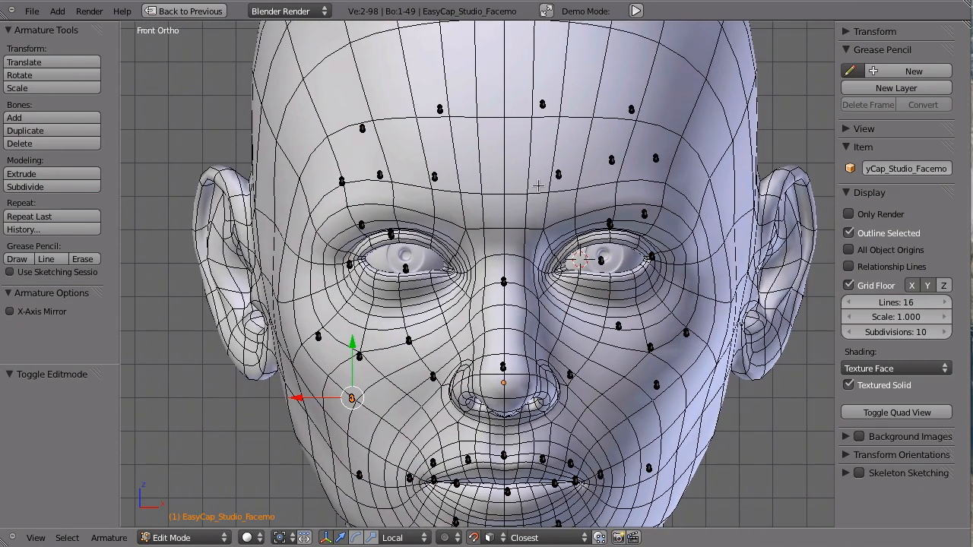
{"action": "middle_click_drag", "start_coordinate": [467, 243], "coordinate": [424, 215], "text": "shift"}
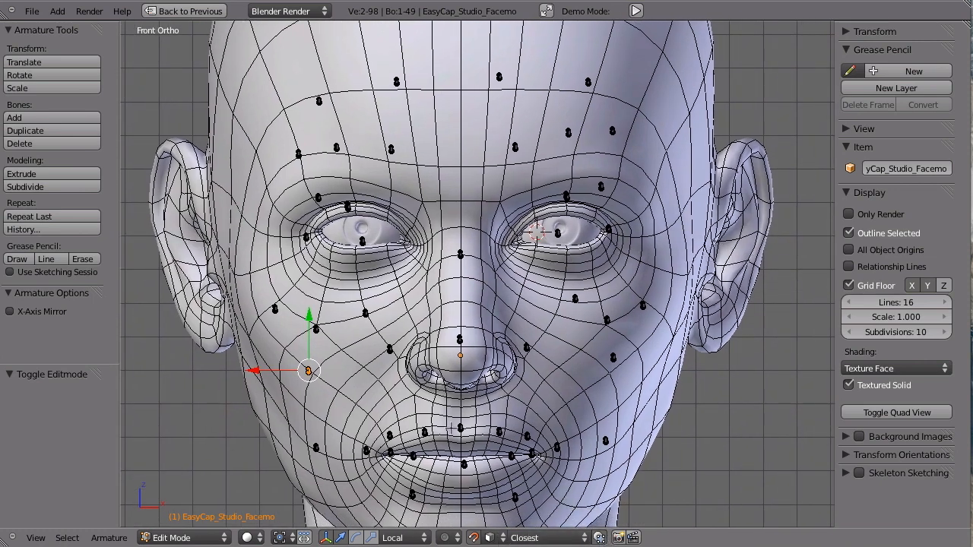
Step: Try to snap all the forehead marker bones together onto the face surface
{"action": "middle_click_drag", "start_coordinate": [495, 432], "coordinate": [379, 377], "text": "shift"}
{"action": "key", "text": "a"}
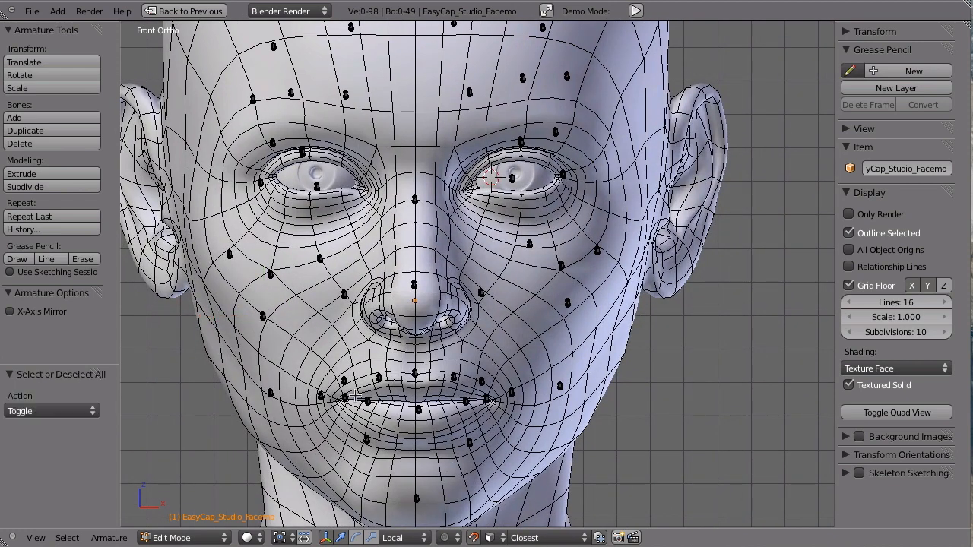
{"action": "middle_click_drag", "start_coordinate": [391, 126], "coordinate": [389, 243], "text": "shift"}
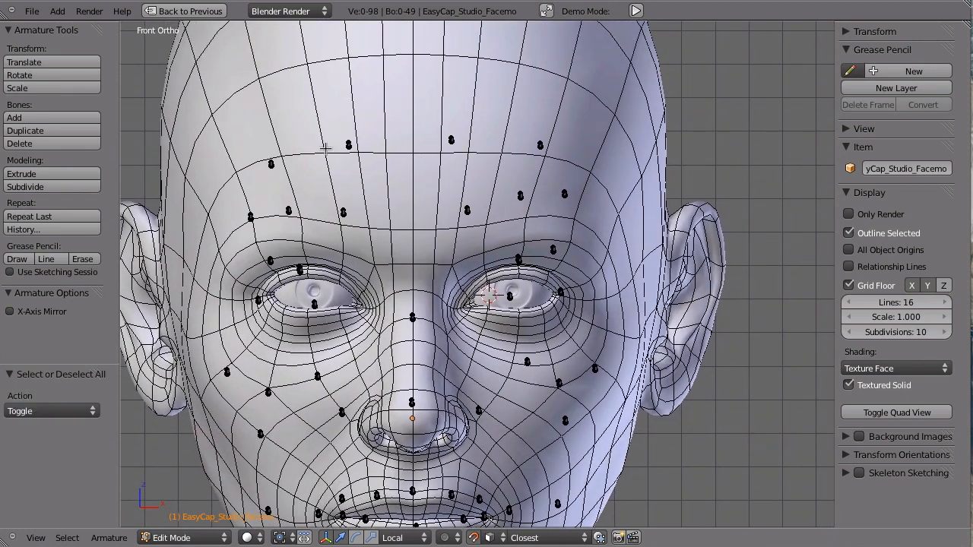
{"action": "key", "text": "a"}
{"action": "key", "text": "a"}
{"action": "key", "text": "b"}
{"action": "left_click_drag", "start_coordinate": [218, 94], "coordinate": [637, 232]}
{"action": "middle_click_drag", "start_coordinate": [379, 202], "coordinate": [348, 167]}
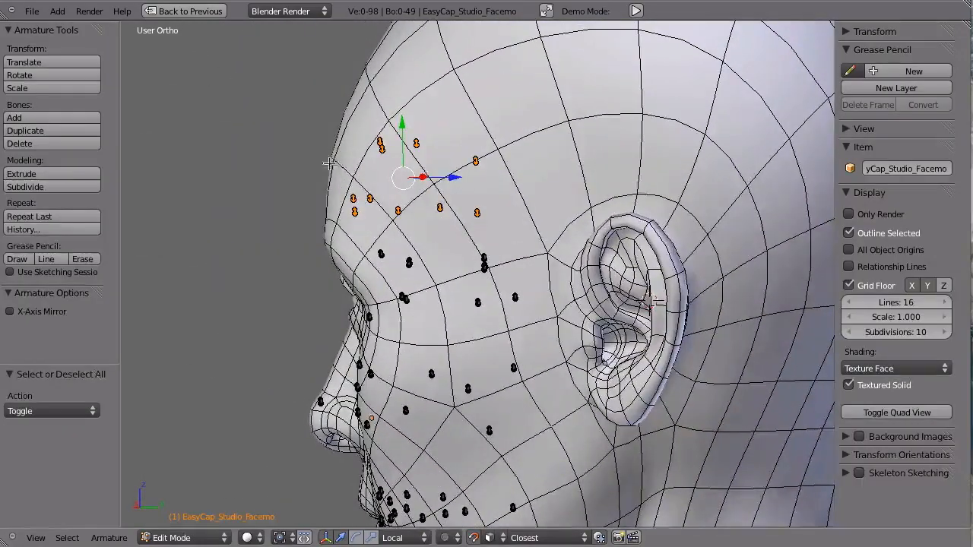
{"action": "middle_click_drag", "start_coordinate": [365, 200], "coordinate": [475, 195]}
{"action": "key", "text": "KP_1"}
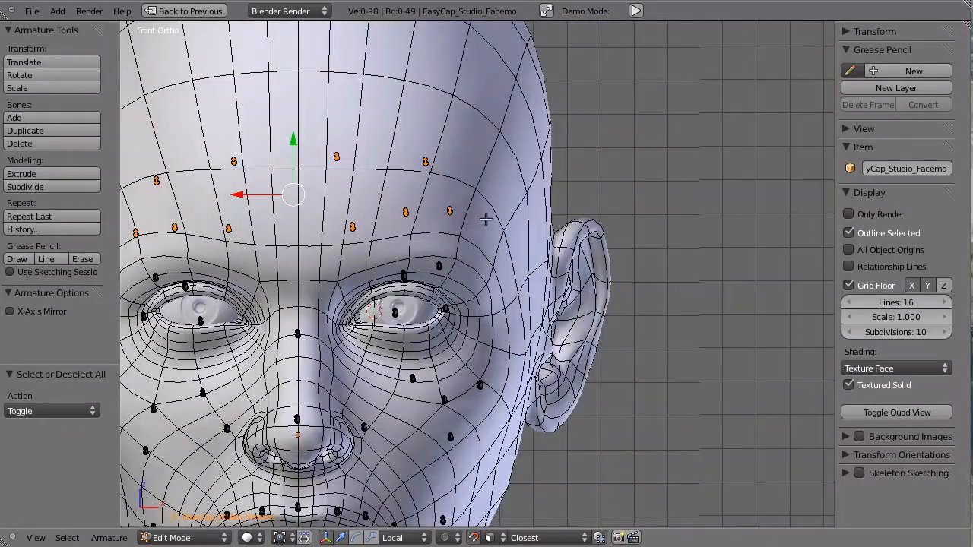
{"action": "key", "text": "g"}
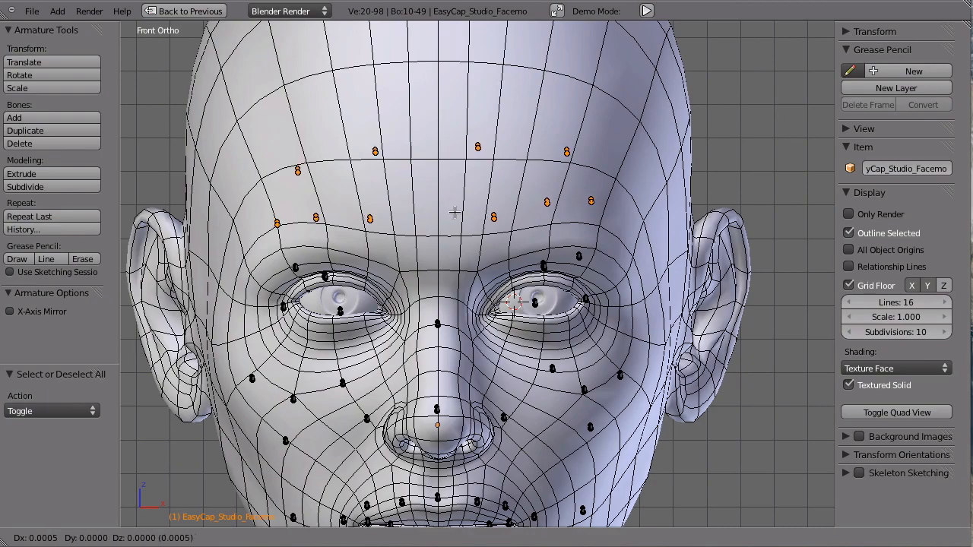
{"action": "left_click", "coordinate": [454, 213]}
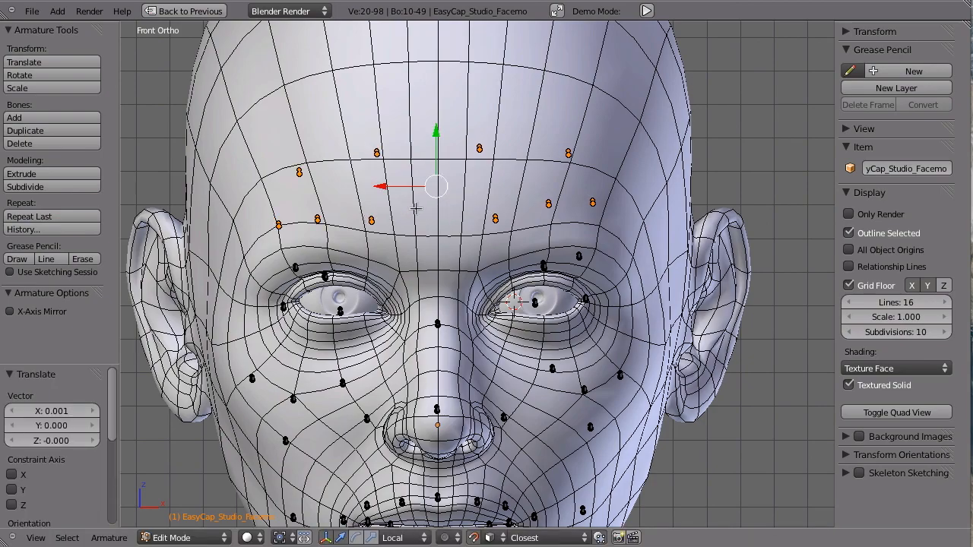
Step: Check the forehead marker bones against the surface from the side and undo their group move
{"action": "middle_click_drag", "start_coordinate": [606, 179], "coordinate": [467, 205]}
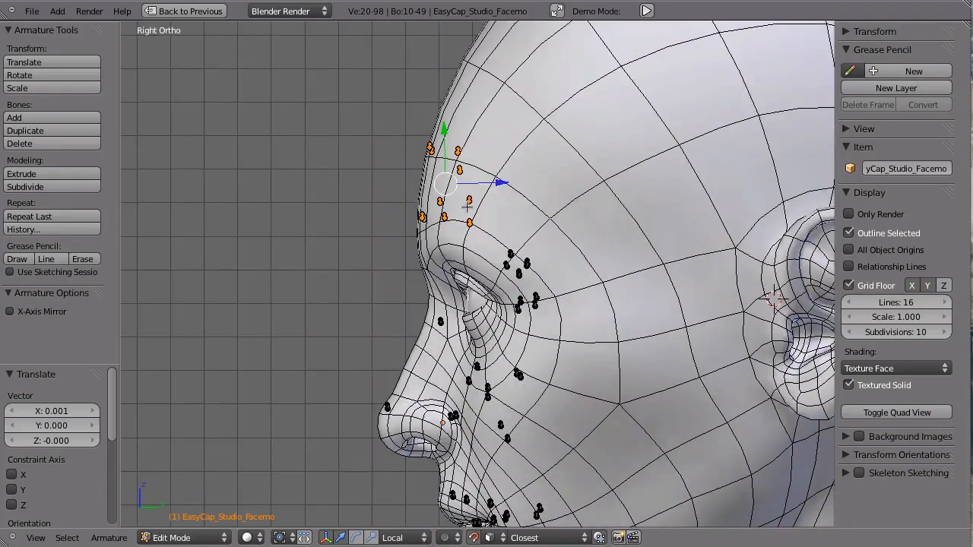
{"action": "middle_click_drag", "start_coordinate": [407, 219], "coordinate": [556, 203]}
{"action": "scroll", "coordinate": [574, 199], "scroll_direction": "up", "scroll_amount": 8}
{"action": "key", "text": "KP_3"}
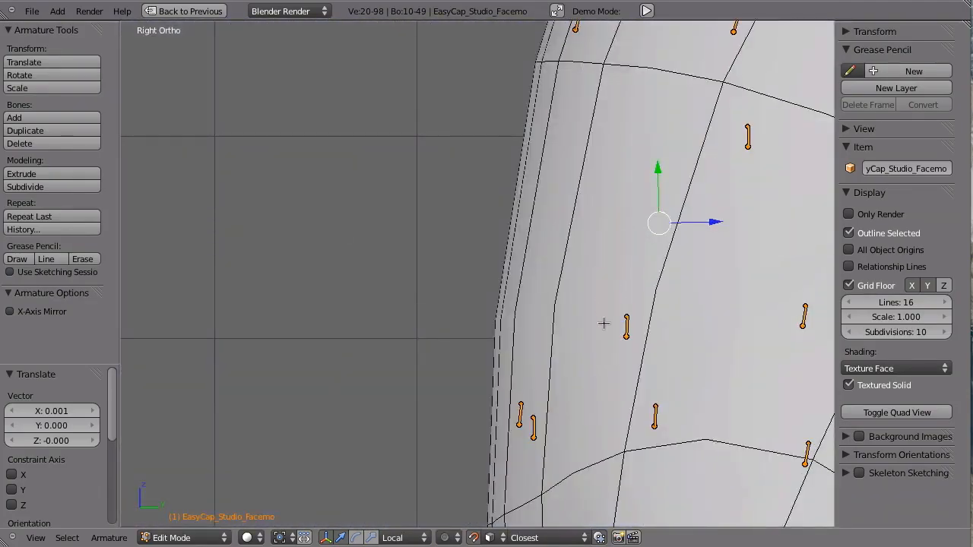
{"action": "middle_click_drag", "start_coordinate": [580, 336], "coordinate": [396, 217], "text": "shift"}
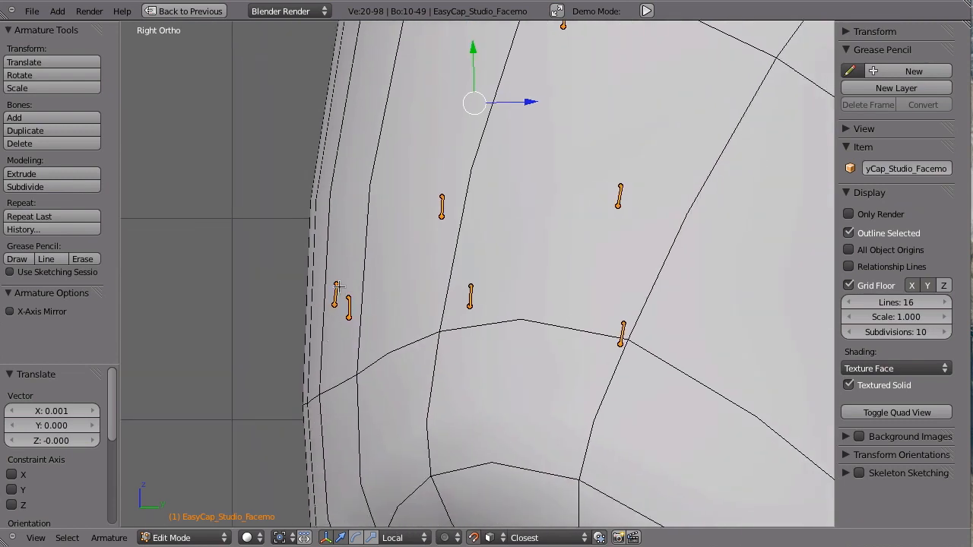
{"action": "scroll", "coordinate": [338, 287], "scroll_direction": "up", "scroll_amount": 5}
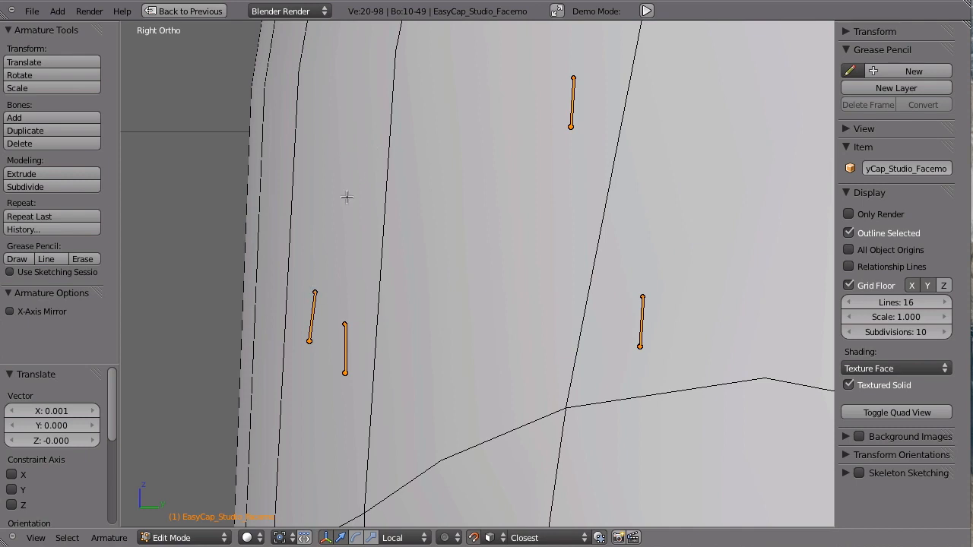
{"action": "scroll", "coordinate": [334, 375], "scroll_direction": "down", "scroll_amount": 6}
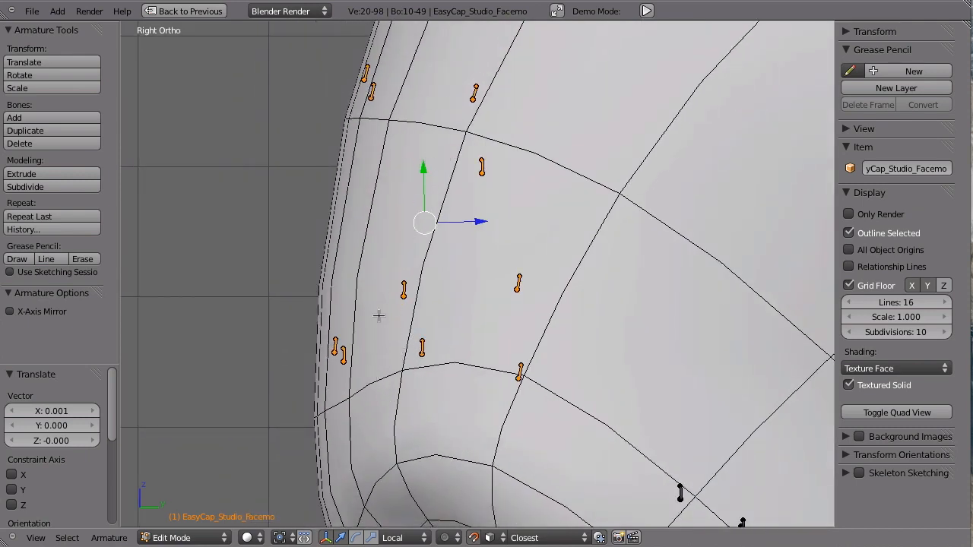
{"action": "scroll", "coordinate": [494, 224], "scroll_direction": "down", "scroll_amount": 4}
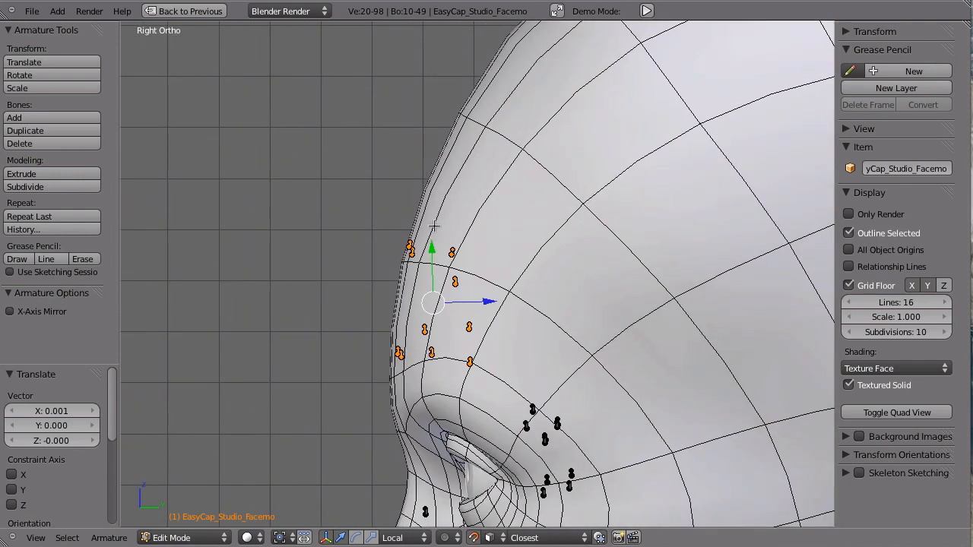
{"action": "key", "text": "ctrl+z"}
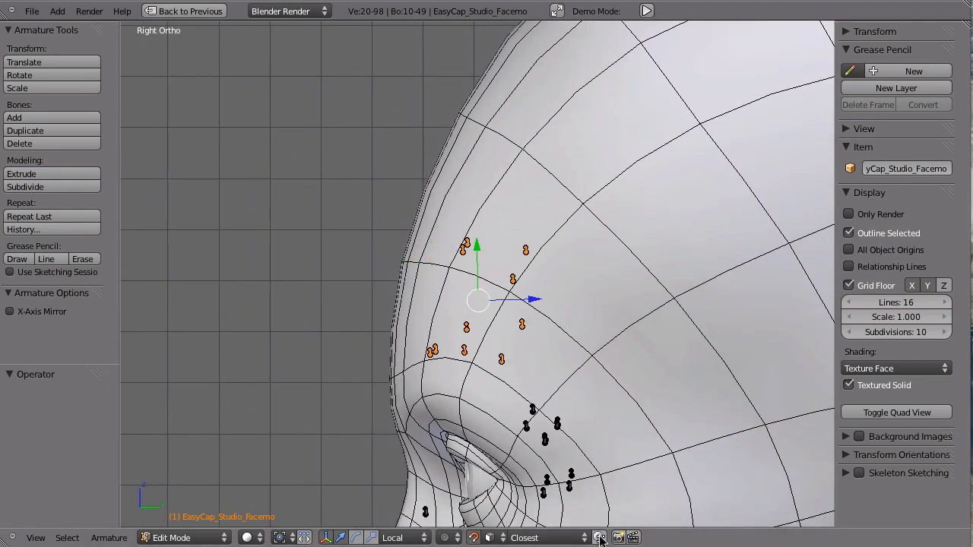
Step: Snap the four marker bones of the upper forehead row individually onto the face surface
{"action": "key", "text": "KP_1"}
{"action": "scroll", "coordinate": [384, 324], "scroll_direction": "down", "scroll_amount": 1}
{"action": "key", "text": "a"}
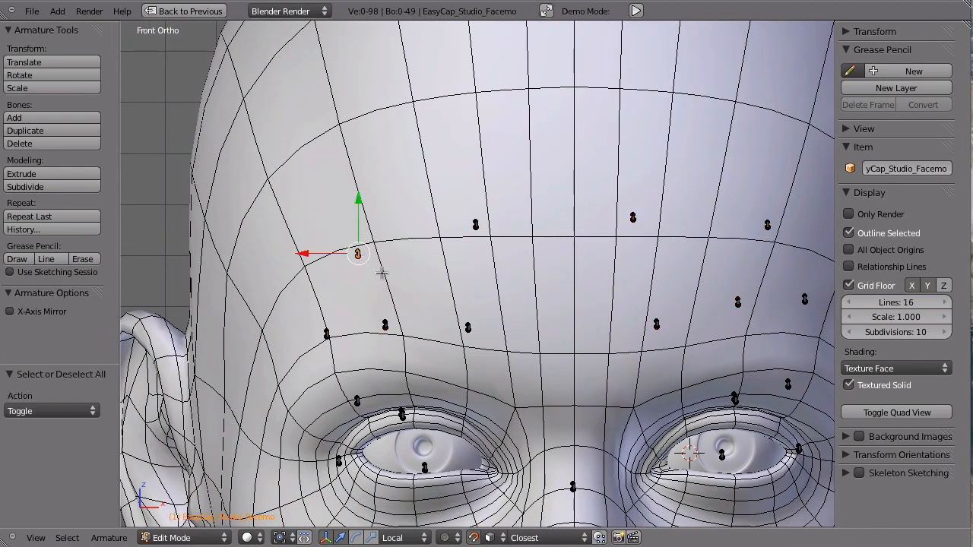
{"action": "left_click_drag", "start_coordinate": [358, 253], "coordinate": [353, 257]}
{"action": "key", "text": "a"}
{"action": "right_click", "coordinate": [476, 224]}
{"action": "right_click_drag", "start_coordinate": [476, 224], "coordinate": [472, 227]}
{"action": "key", "text": "a"}
{"action": "right_click_drag", "start_coordinate": [633, 218], "coordinate": [638, 219]}
{"action": "key", "text": "a"}
{"action": "right_click_drag", "start_coordinate": [769, 228], "coordinate": [773, 229]}
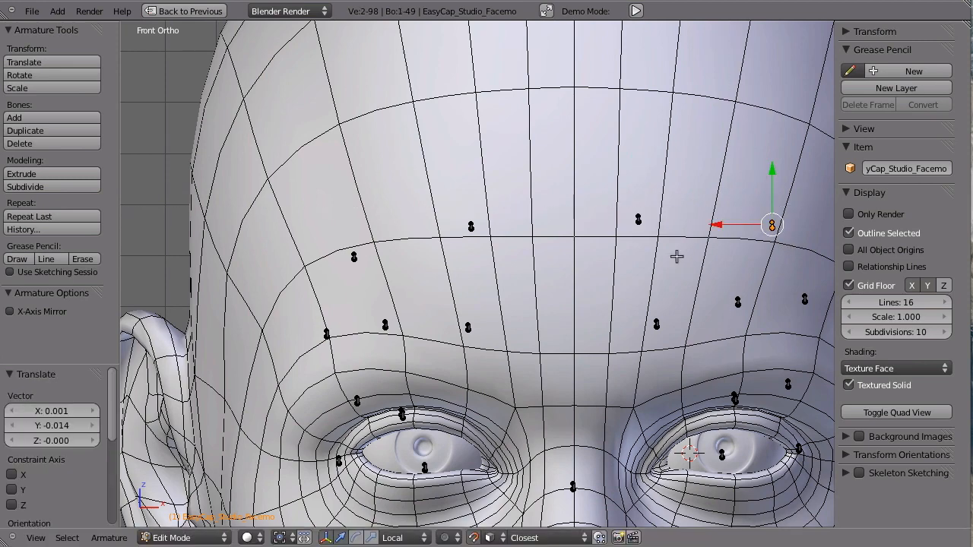
Step: Snap the three marker bones above the character's right eyebrow individually onto the face surface
{"action": "middle_click_drag", "start_coordinate": [593, 327], "coordinate": [585, 243], "text": "shift"}
{"action": "key", "text": "a"}
{"action": "right_click", "coordinate": [318, 251]}
{"action": "right_click_drag", "start_coordinate": [318, 251], "coordinate": [304, 255]}
{"action": "key", "text": "a"}
{"action": "right_click_drag", "start_coordinate": [377, 242], "coordinate": [382, 256]}
{"action": "left_click", "coordinate": [450, 227]}
{"action": "right_click_drag", "start_coordinate": [460, 244], "coordinate": [467, 272]}
Step: Snap the three marker bones above the character's left eyebrow individually onto the face surface
{"action": "middle_click_drag", "start_coordinate": [578, 273], "coordinate": [458, 258], "text": "shift"}
{"action": "key", "text": "a"}
{"action": "right_click", "coordinate": [528, 225]}
{"action": "right_click_drag", "start_coordinate": [528, 225], "coordinate": [537, 265]}
{"action": "key", "text": "a"}
{"action": "left_click", "coordinate": [585, 178]}
{"action": "right_click_drag", "start_coordinate": [609, 204], "coordinate": [614, 238]}
{"action": "key", "text": "a"}
{"action": "right_click_drag", "start_coordinate": [676, 200], "coordinate": [683, 236]}
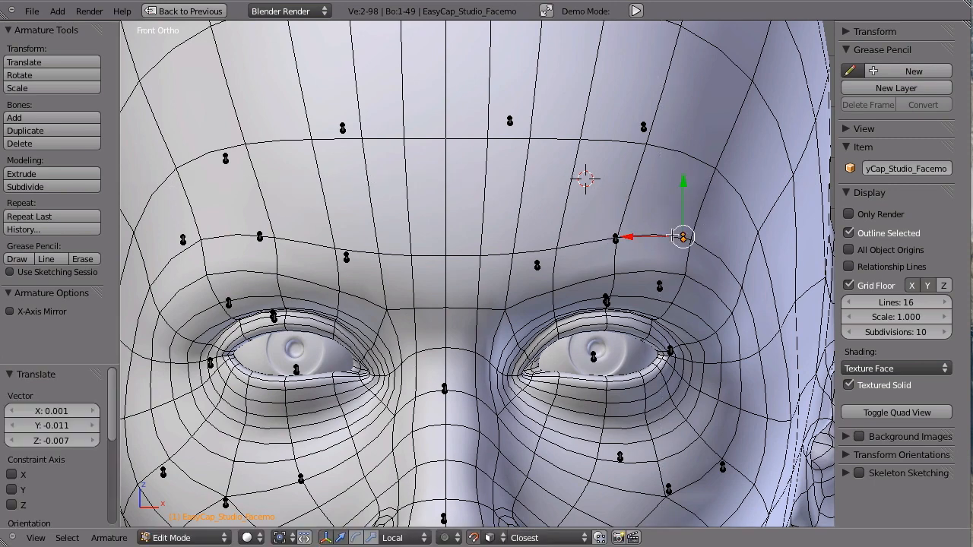
Step: Snap the left eye's outer-corner and lower marker bones onto the skin below the eye, shifting the lower one slightly inwards
{"action": "middle_click_drag", "start_coordinate": [546, 312], "coordinate": [526, 208], "text": "shift"}
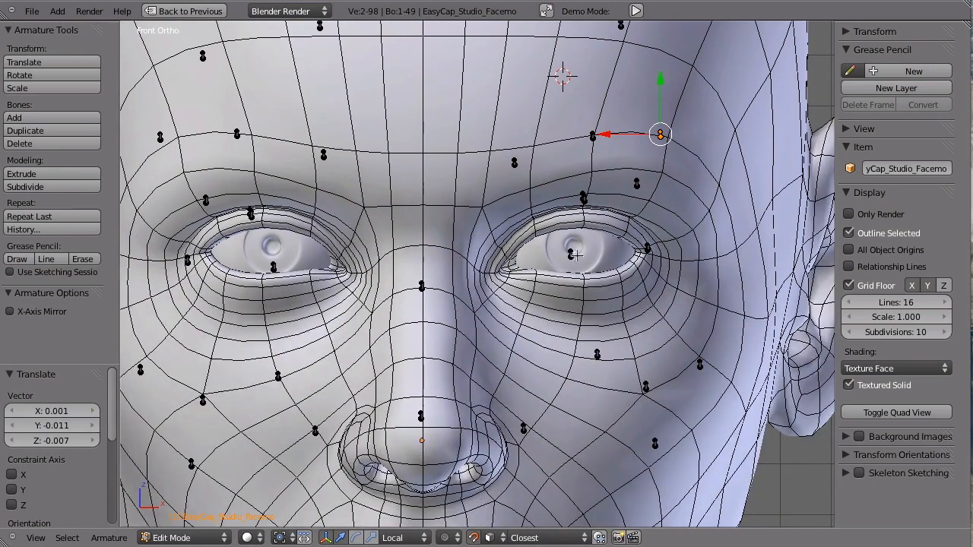
{"action": "key", "text": "a"}
{"action": "right_click_drag", "start_coordinate": [571, 254], "coordinate": [581, 296]}
{"action": "key", "text": "a"}
{"action": "left_click", "coordinate": [634, 233]}
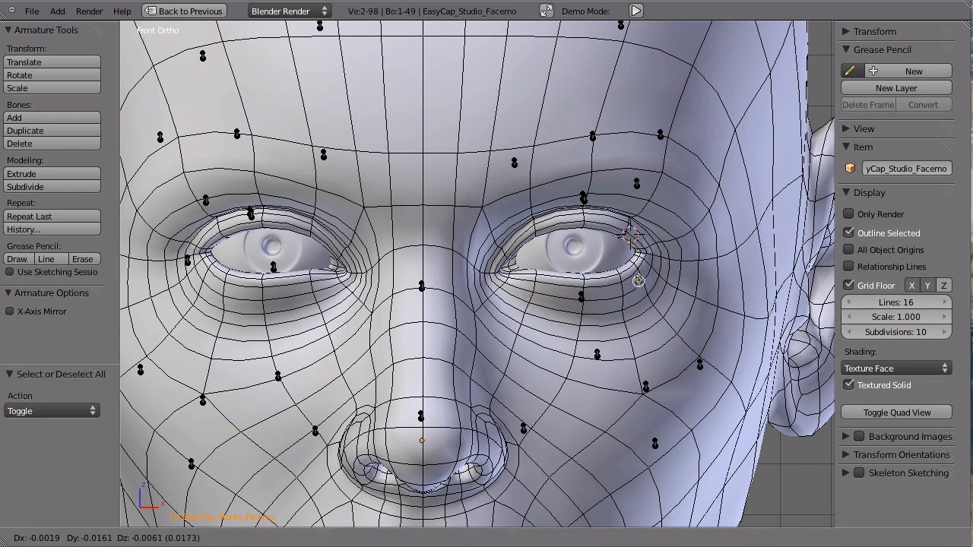
{"action": "left_click", "coordinate": [636, 276]}
{"action": "key", "text": "a"}
{"action": "left_click", "coordinate": [565, 281]}
{"action": "key", "text": "b"}
{"action": "left_click_drag", "start_coordinate": [572, 287], "coordinate": [596, 309]}
{"action": "key", "text": "g"}
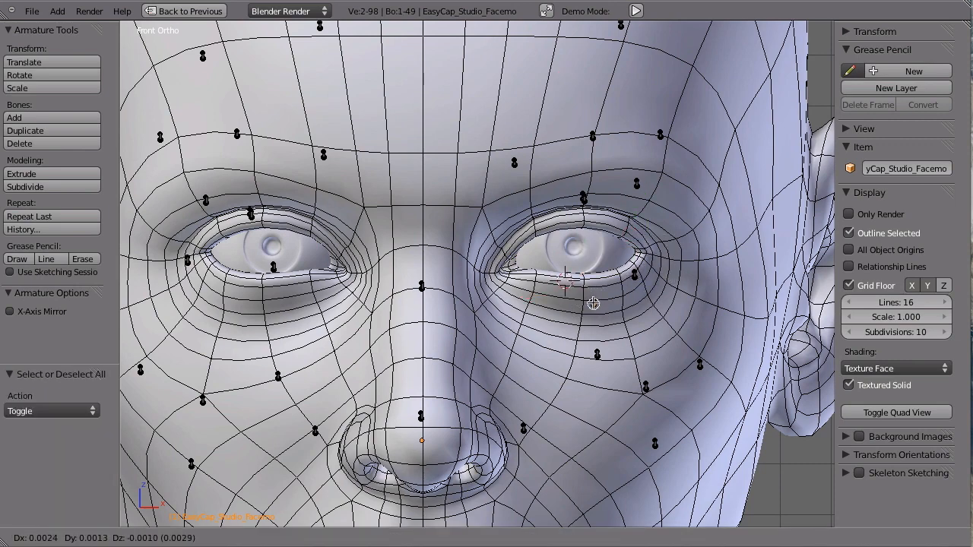
{"action": "left_click", "coordinate": [567, 285]}
Step: Snap the outer marker bone above the left eye onto the upper eyelid
{"action": "right_click", "coordinate": [637, 184]}
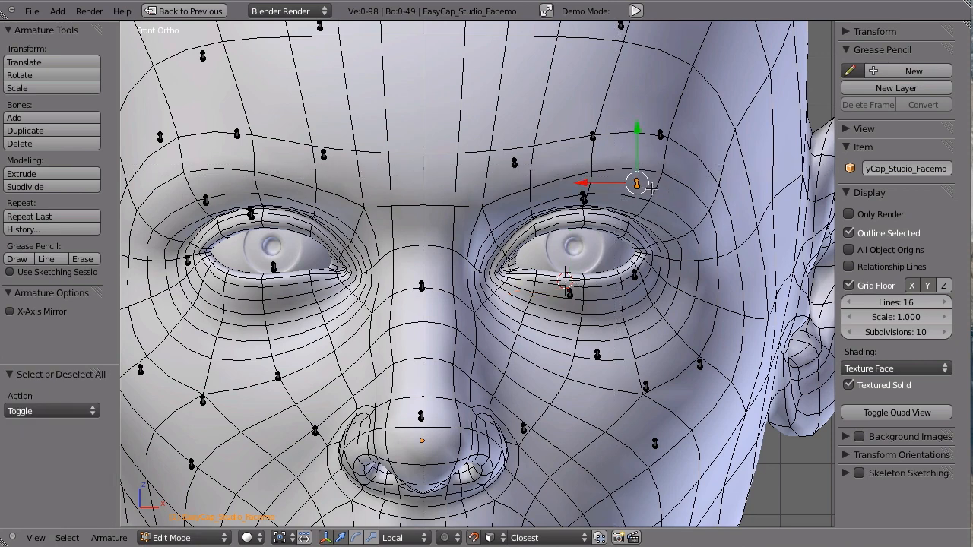
{"action": "key", "text": "g"}
{"action": "left_click", "coordinate": [603, 219]}
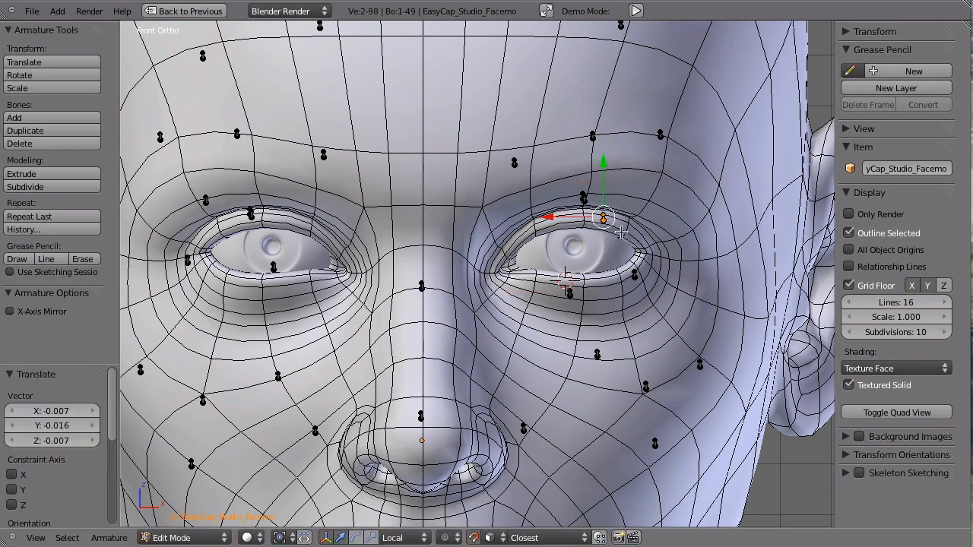
{"action": "scroll", "coordinate": [601, 190], "scroll_direction": "up", "scroll_amount": 10}
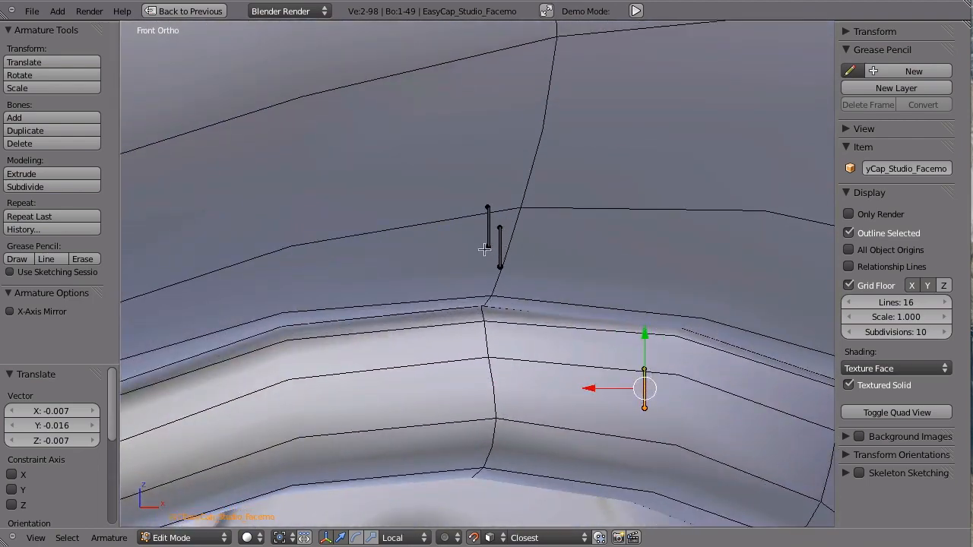
{"action": "scroll", "coordinate": [515, 301], "scroll_direction": "down", "scroll_amount": 6}
{"action": "scroll", "coordinate": [552, 306], "scroll_direction": "down", "scroll_amount": 6}
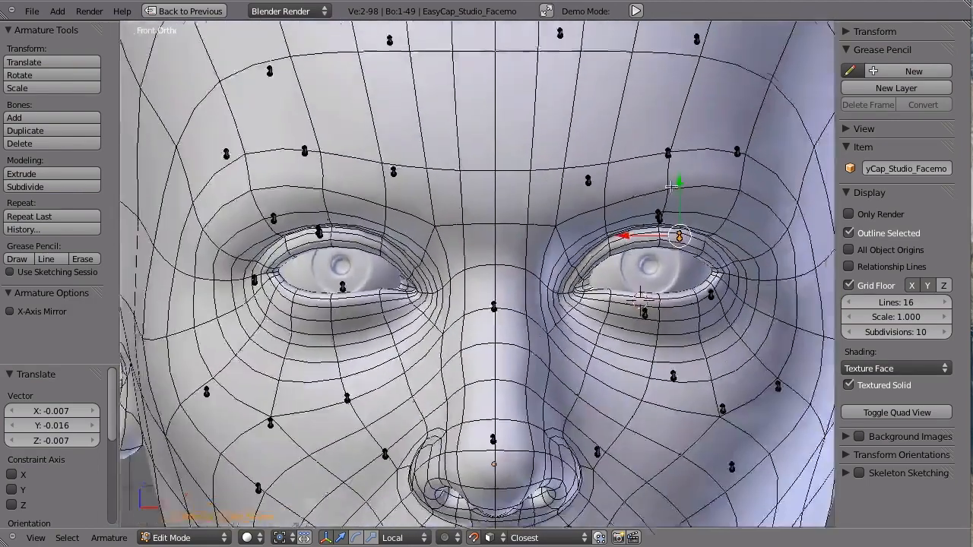
Step: Snap the right eye's lower and outer-corner marker bones onto the skin below the eye
{"action": "scroll", "coordinate": [649, 242], "scroll_direction": "up", "scroll_amount": 6}
{"action": "scroll", "coordinate": [649, 242], "scroll_direction": "down", "scroll_amount": 7}
{"action": "scroll", "coordinate": [594, 247], "scroll_direction": "up", "scroll_amount": 7}
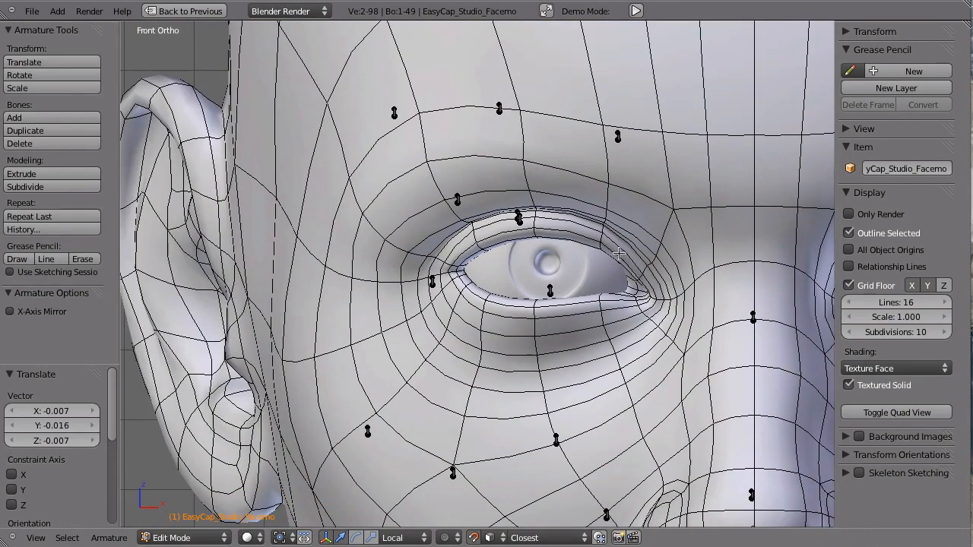
{"action": "key", "text": "a"}
{"action": "key", "text": "b"}
{"action": "left_click_drag", "start_coordinate": [470, 263], "coordinate": [536, 321]}
{"action": "key", "text": "g"}
{"action": "left_click", "coordinate": [505, 332]}
{"action": "right_click", "coordinate": [370, 291]}
{"action": "key", "text": "g"}
{"action": "left_click", "coordinate": [419, 323]}
{"action": "right_click", "coordinate": [505, 332]}
{"action": "key", "text": "g"}
{"action": "left_click", "coordinate": [568, 351]}
Step: Snap the outer marker bone above the right eye onto the upper eyelid and readjust the marker bone below that eye
{"action": "key", "text": "a"}
{"action": "key", "text": "b"}
{"action": "left_click_drag", "start_coordinate": [382, 155], "coordinate": [422, 205]}
{"action": "key", "text": "g"}
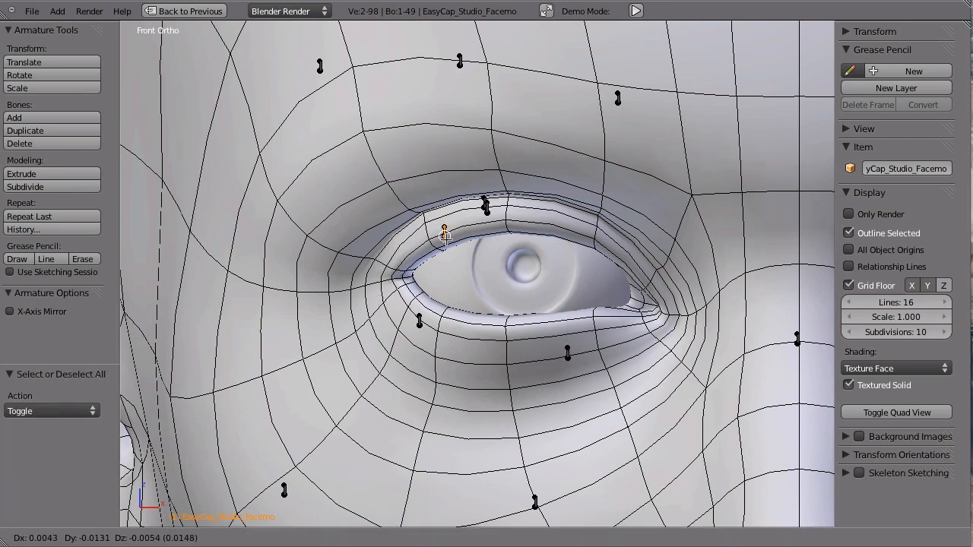
{"action": "left_click", "coordinate": [429, 229]}
{"action": "scroll", "coordinate": [504, 292], "scroll_direction": "down", "scroll_amount": 2}
{"action": "key", "text": "a"}
{"action": "right_click", "coordinate": [521, 327]}
{"action": "key", "text": "g"}
{"action": "left_click", "coordinate": [522, 328]}
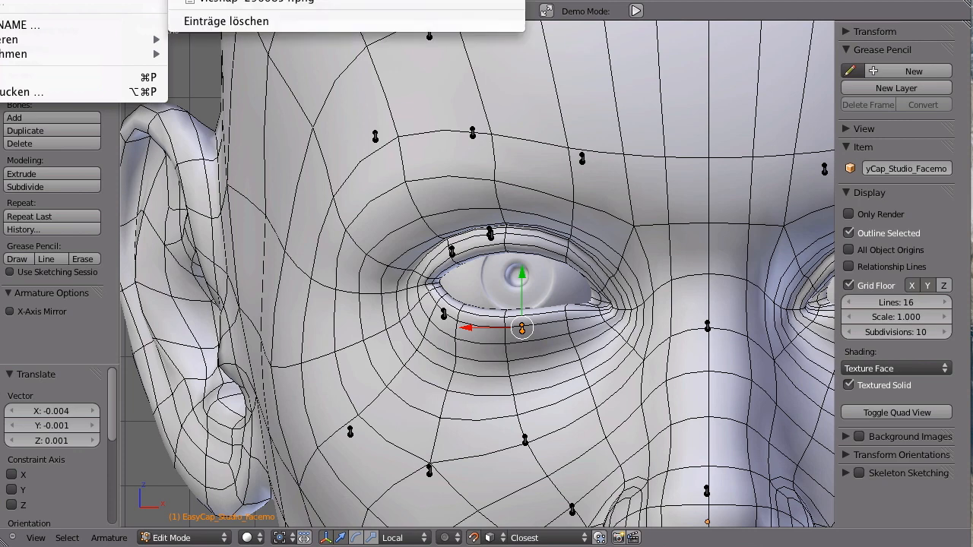
Step: Compare the marker placement with the EasyCap Facemotion sample photo of the actor's face, and close the photo
{"action": "left_click", "coordinate": [346, 1]}
{"action": "left_click_drag", "start_coordinate": [0, 0], "coordinate": [560, 38]}
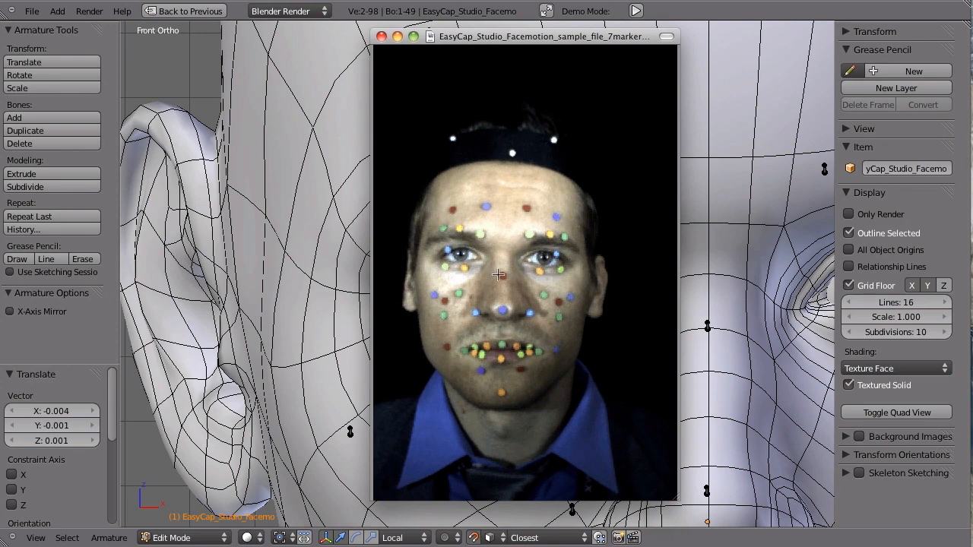
{"action": "left_click", "coordinate": [381, 36]}
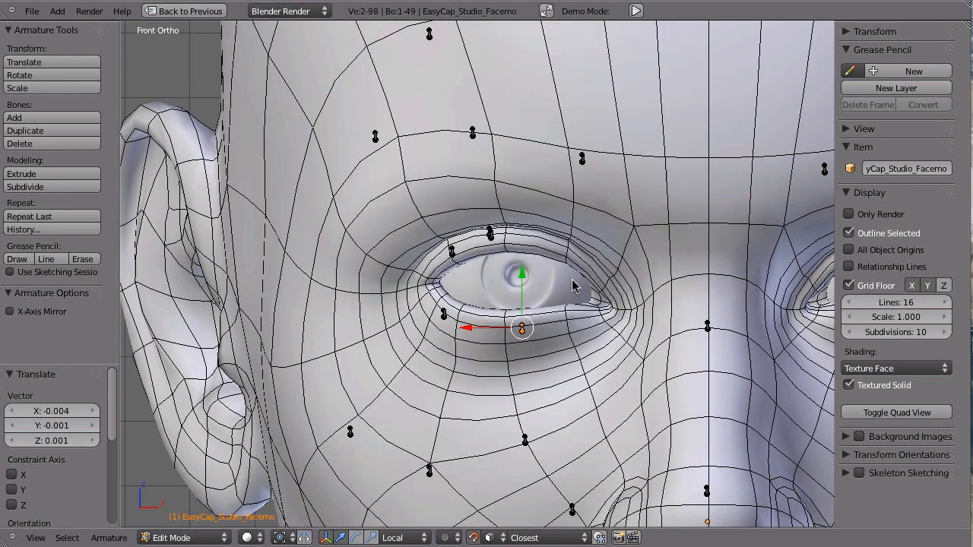
Step: Snap the marker bones on the nose bridge and the nose tip onto the face surface
{"action": "scroll", "coordinate": [568, 284], "scroll_direction": "down", "scroll_amount": 6}
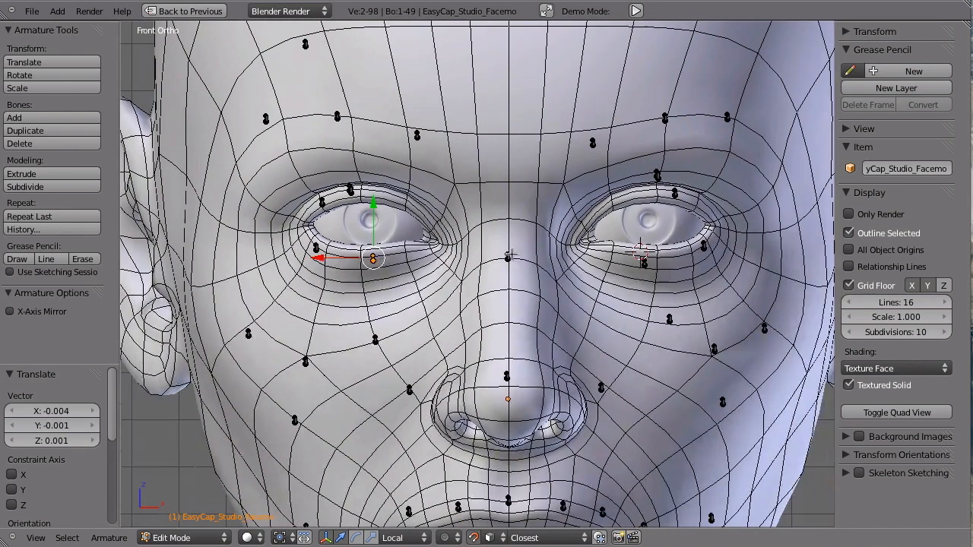
{"action": "key", "text": "a"}
{"action": "left_click_drag", "start_coordinate": [517, 265], "coordinate": [518, 266]}
{"action": "key", "text": "g"}
{"action": "left_click", "coordinate": [512, 259]}
{"action": "key", "text": "a"}
{"action": "key", "text": "b"}
{"action": "left_click_drag", "start_coordinate": [489, 358], "coordinate": [522, 395]}
{"action": "key", "text": "g"}
{"action": "left_click", "coordinate": [512, 390]}
Step: Snap the marker bones beside both nostrils onto the outer sides of the nose wings
{"action": "key", "text": "a"}
{"action": "left_click", "coordinate": [397, 380]}
{"action": "right_click", "coordinate": [413, 391]}
{"action": "key", "text": "g"}
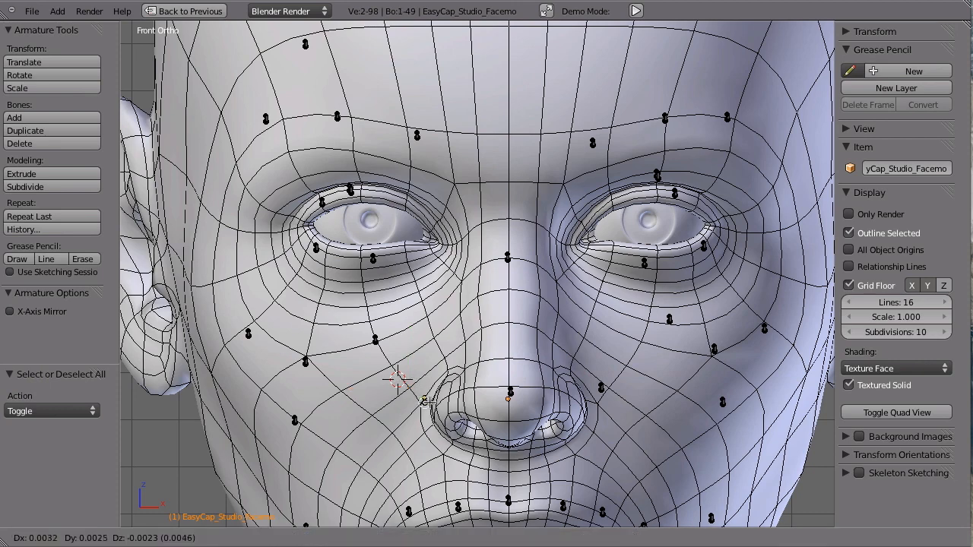
{"action": "left_click", "coordinate": [439, 403]}
{"action": "key", "text": "a"}
{"action": "left_click", "coordinate": [587, 370]}
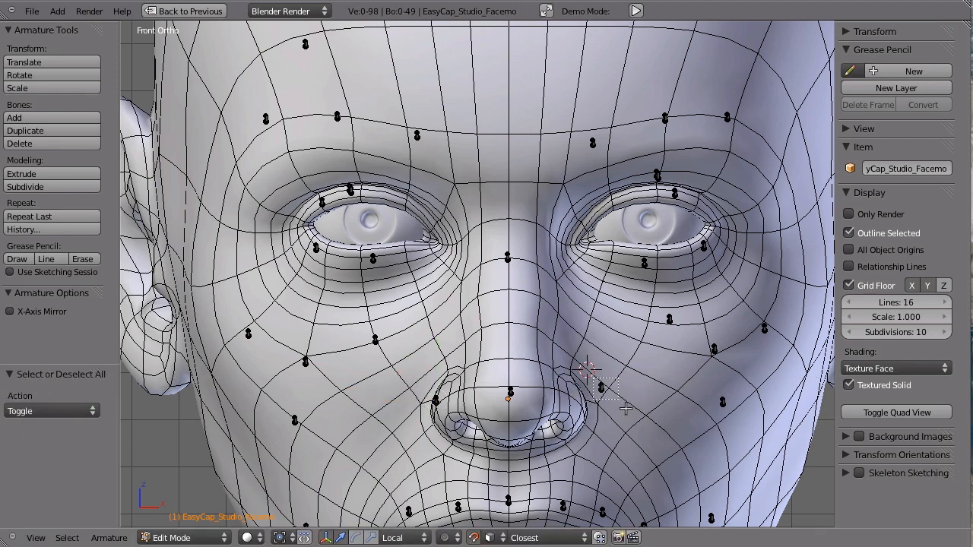
{"action": "left_click_drag", "start_coordinate": [618, 400], "coordinate": [618, 401]}
{"action": "key", "text": "g"}
{"action": "left_click", "coordinate": [592, 383]}
Step: Shift the lower right cheek marker bone slightly inwards on the face surface
{"action": "middle_click_drag", "start_coordinate": [248, 435], "coordinate": [275, 330], "text": "shift"}
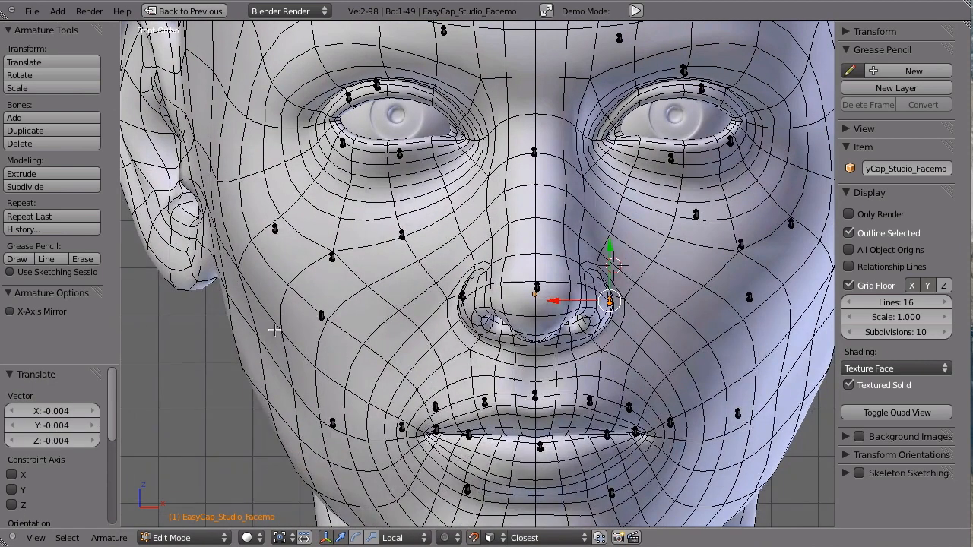
{"action": "key", "text": "a"}
{"action": "right_click", "coordinate": [322, 317]}
{"action": "key", "text": "g"}
{"action": "left_click", "coordinate": [359, 336]}
{"action": "middle_click_drag", "start_coordinate": [439, 326], "coordinate": [440, 415], "text": "ctrl"}
{"action": "middle_click_drag", "start_coordinate": [439, 414], "coordinate": [384, 312], "text": "shift"}
Step: Snap the outer cheek marker bones level with the mouth on both sides onto the face surface
{"action": "key", "text": "a"}
{"action": "right_click", "coordinate": [317, 313]}
{"action": "key", "text": "g"}
{"action": "left_click", "coordinate": [323, 325]}
{"action": "key", "text": "a"}
{"action": "left_click", "coordinate": [591, 284]}
{"action": "right_click", "coordinate": [614, 304]}
{"action": "key", "text": "g"}
{"action": "left_click", "coordinate": [624, 336]}
Step: Snap the chin marker bone and the two marker bones below the lower lip onto the face surface
{"action": "key", "text": "a"}
{"action": "right_click", "coordinate": [467, 421]}
{"action": "key", "text": "g"}
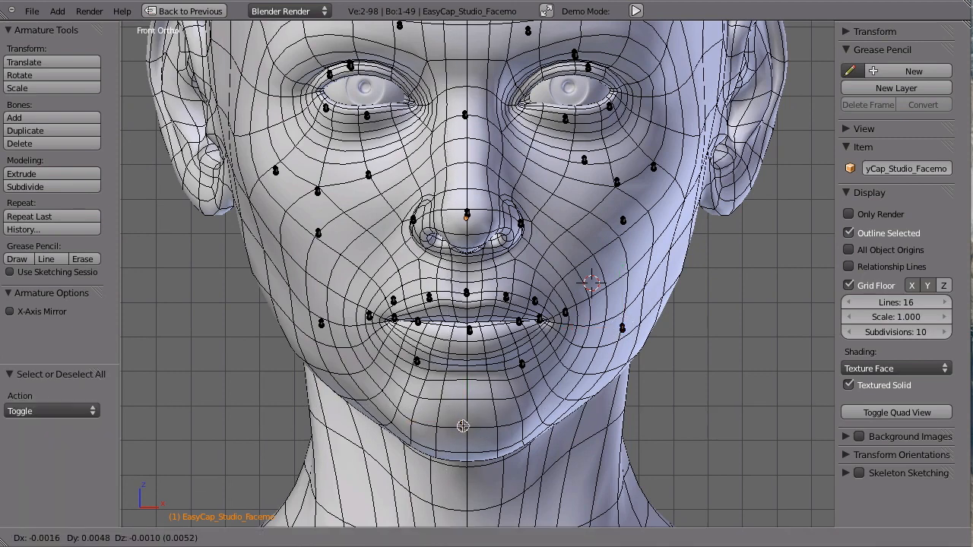
{"action": "left_click", "coordinate": [463, 427]}
{"action": "key", "text": "a"}
{"action": "right_click", "coordinate": [417, 361]}
{"action": "key", "text": "g"}
{"action": "left_click", "coordinate": [429, 371]}
{"action": "key", "text": "a"}
{"action": "right_click", "coordinate": [522, 365]}
{"action": "key", "text": "g"}
{"action": "left_click", "coordinate": [521, 354]}
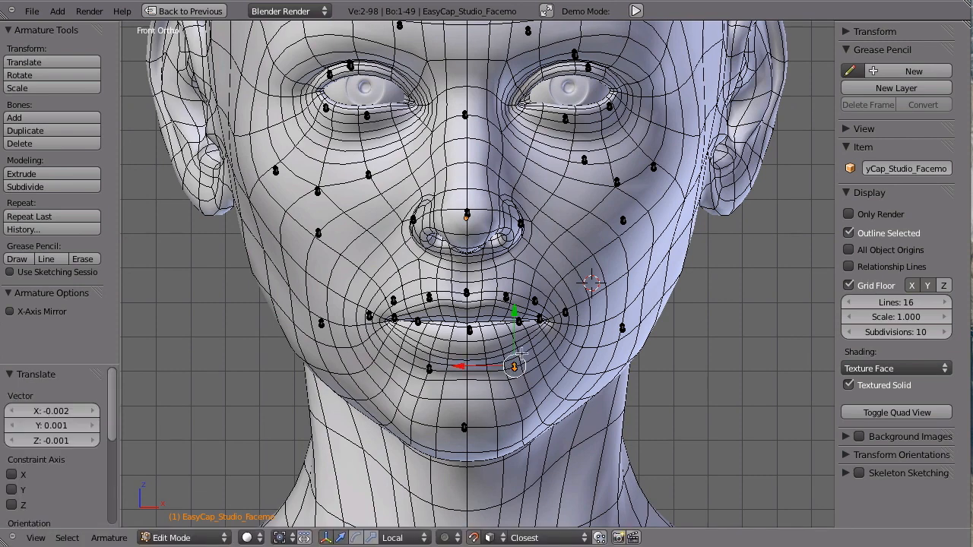
Step: Snap the centre marker bone and the neighbouring marker bone on the character's right side onto the lower lip surface
{"action": "scroll", "coordinate": [511, 320], "scroll_direction": "up", "scroll_amount": 5}
{"action": "key", "text": "a"}
{"action": "right_click", "coordinate": [404, 359]}
{"action": "key", "text": "g"}
{"action": "left_click", "coordinate": [387, 356]}
{"action": "key", "text": "a"}
{"action": "right_click", "coordinate": [275, 325]}
{"action": "key", "text": "g"}
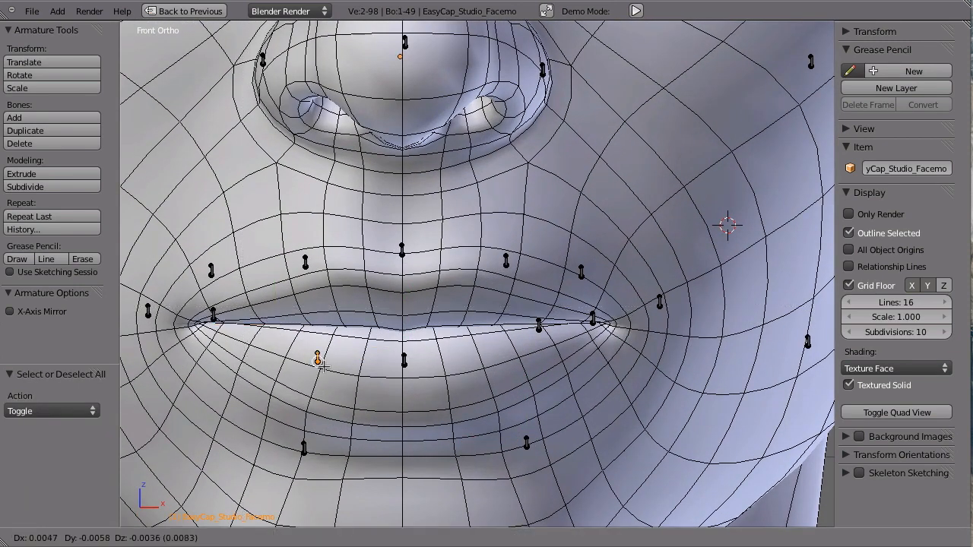
{"action": "left_click", "coordinate": [315, 362]}
Step: Snap the inner lower-lip marker bone on the character's left side onto the lower lip surface
{"action": "key", "text": "a"}
{"action": "left_click", "coordinate": [530, 312]}
{"action": "right_click", "coordinate": [539, 323]}
{"action": "key", "text": "g"}
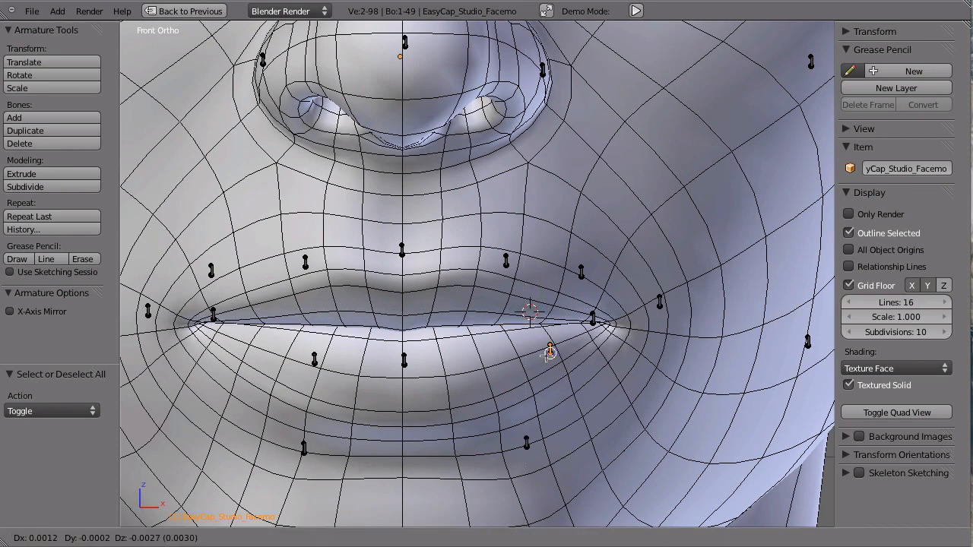
{"action": "left_click", "coordinate": [508, 353]}
Step: Snap the centre upper-lip marker bone and the two marker bones beside it down onto the upper lip surface
{"action": "key", "text": "a"}
{"action": "right_click", "coordinate": [403, 251]}
{"action": "key", "text": "g"}
{"action": "left_click", "coordinate": [402, 288]}
{"action": "key", "text": "a"}
{"action": "right_click", "coordinate": [305, 262]}
{"action": "key", "text": "g"}
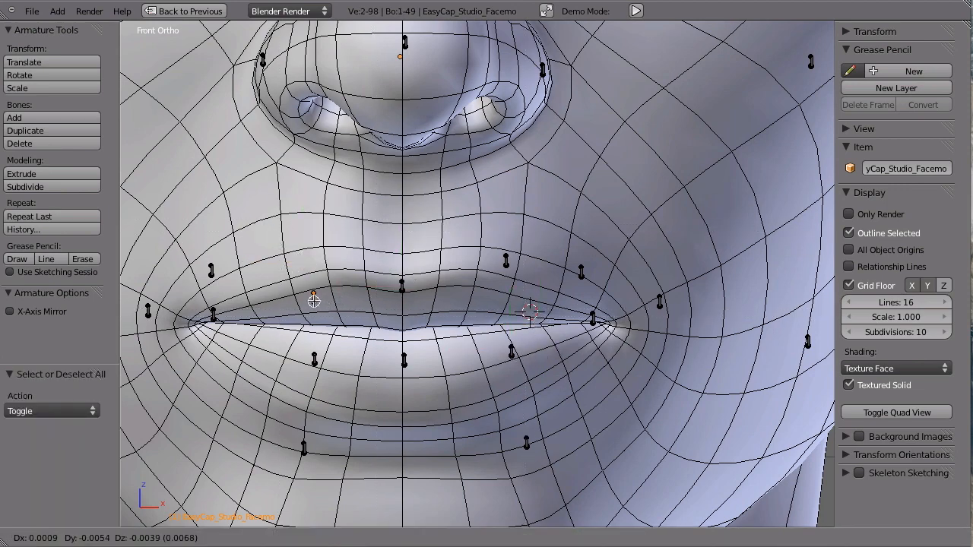
{"action": "left_click", "coordinate": [310, 290]}
{"action": "key", "text": "a"}
{"action": "right_click", "coordinate": [505, 261]}
{"action": "key", "text": "g"}
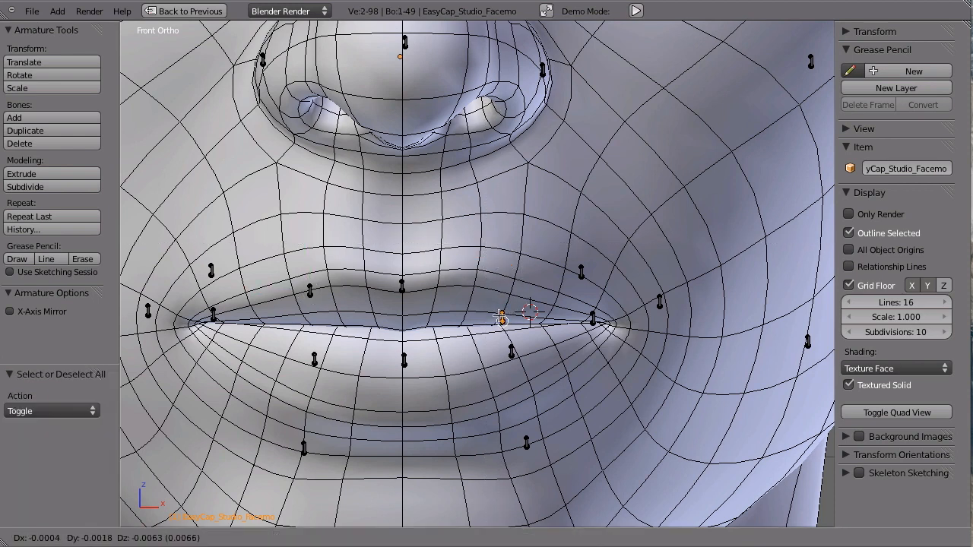
{"action": "left_click", "coordinate": [493, 297]}
Step: Snap the outer upper-lip marker bones on both sides inwards onto the upper lip surface
{"action": "key", "text": "a"}
{"action": "right_click", "coordinate": [581, 270]}
{"action": "key", "text": "g"}
{"action": "left_click", "coordinate": [549, 306]}
{"action": "key", "text": "a"}
{"action": "right_click", "coordinate": [211, 270]}
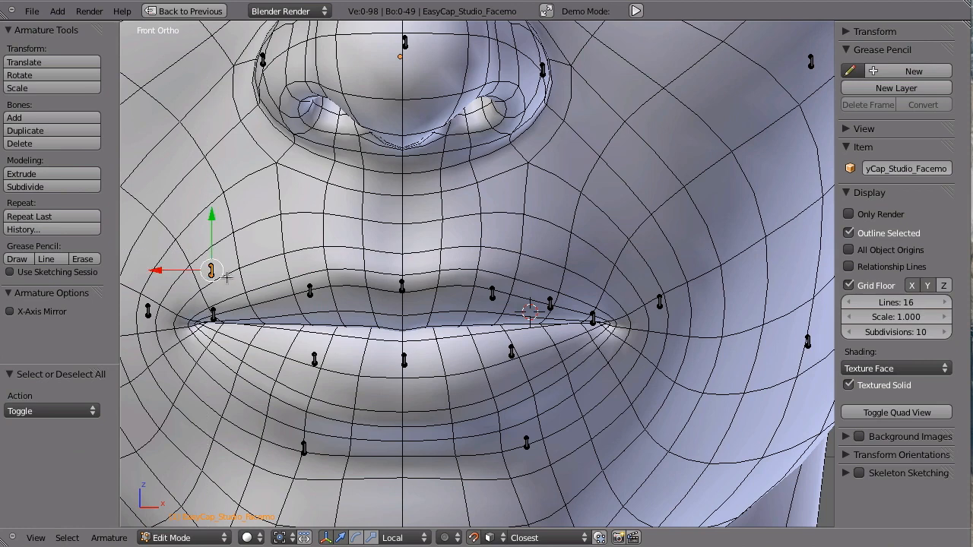
{"action": "key", "text": "g"}
{"action": "left_click", "coordinate": [258, 299]}
Step: Snap the outer lower-lip marker bone on the character's right side onto the lower lip surface
{"action": "key", "text": "a"}
{"action": "right_click", "coordinate": [213, 314]}
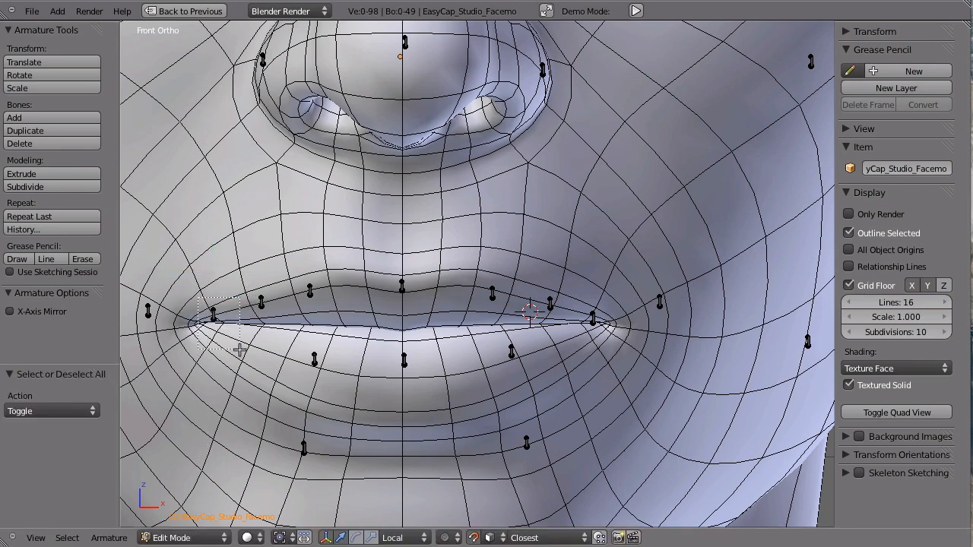
{"action": "key", "text": "g"}
{"action": "left_click", "coordinate": [238, 343]}
{"action": "key", "text": "a"}
{"action": "right_click", "coordinate": [550, 303]}
{"action": "key", "text": "g"}
{"action": "left_click", "coordinate": [561, 373]}
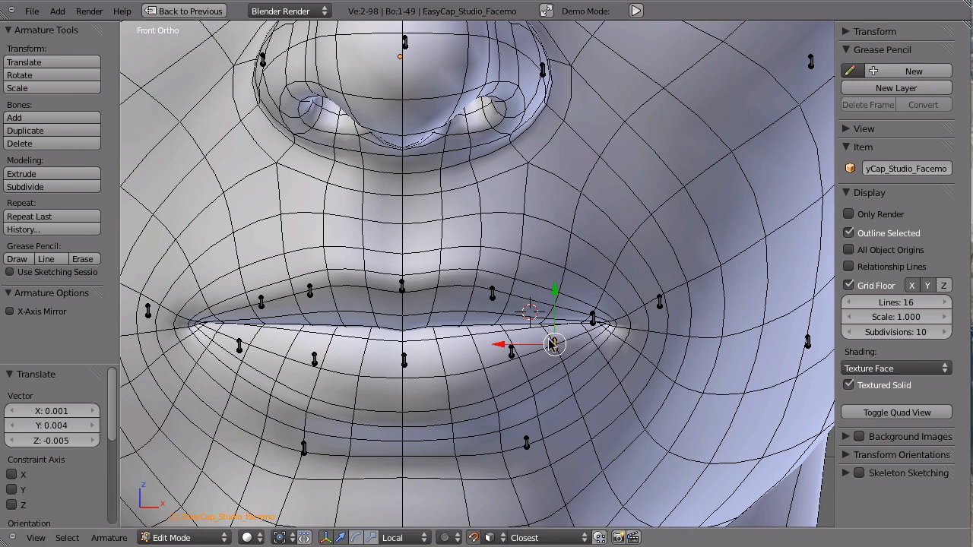
{"action": "key", "text": "ctrl+z"}
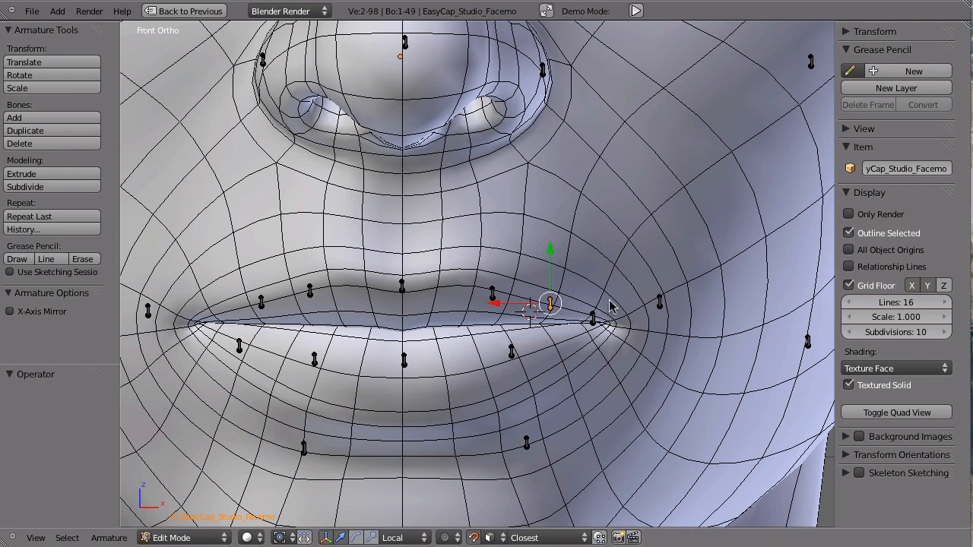
Step: Snap the marker bone near the character's left mouth corner down onto the outer lower lip
{"action": "key", "text": "a"}
{"action": "right_click", "coordinate": [593, 316]}
{"action": "key", "text": "g"}
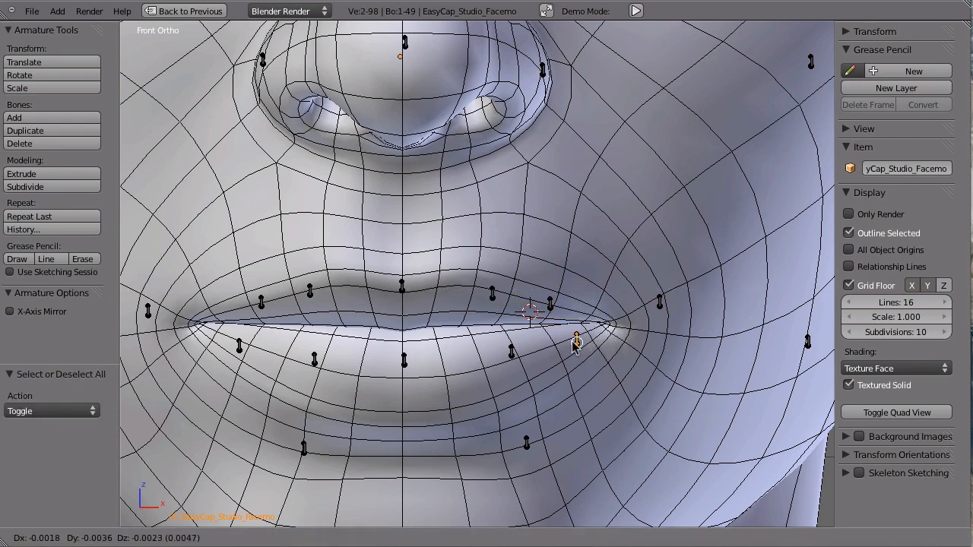
{"action": "left_click", "coordinate": [566, 342]}
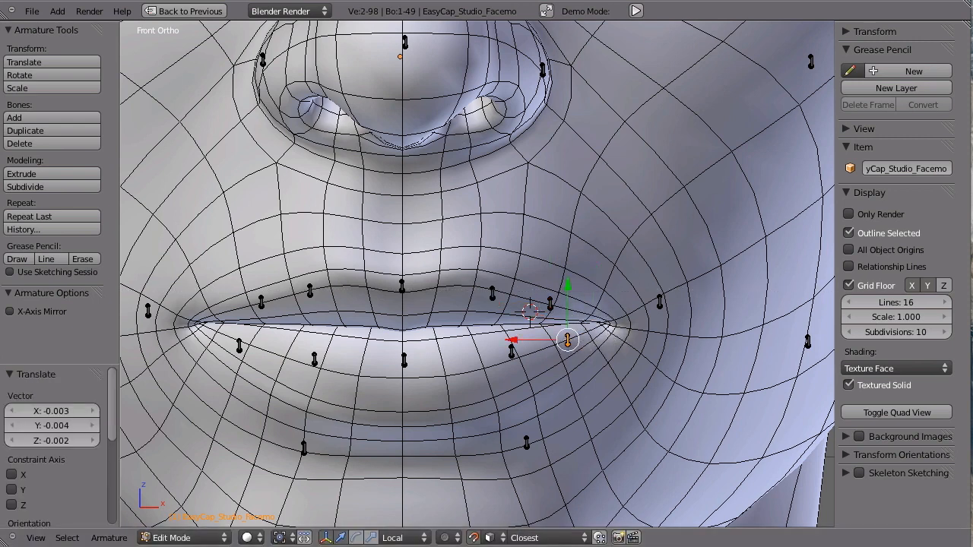
Step: Open the EasyCap_Studio_Facemotion_sample_file_7marker reference photo from the image viewer's recent files and move it aside to compare marker positions
{"action": "left_click", "coordinate": [8, 0]}
{"action": "mouse_move", "coordinate": [46, 0]}
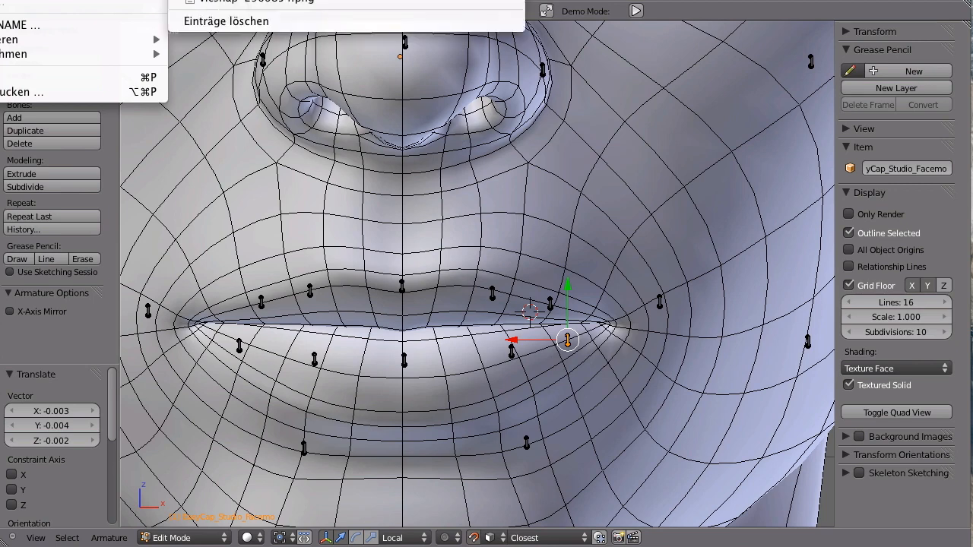
{"action": "left_click", "coordinate": [365, 0]}
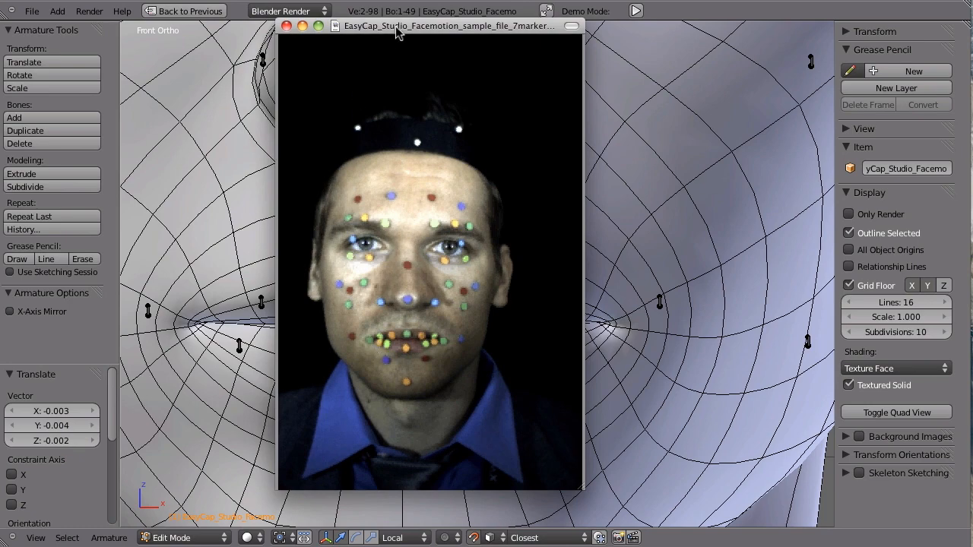
{"action": "left_click_drag", "start_coordinate": [396, 30], "coordinate": [627, 32]}
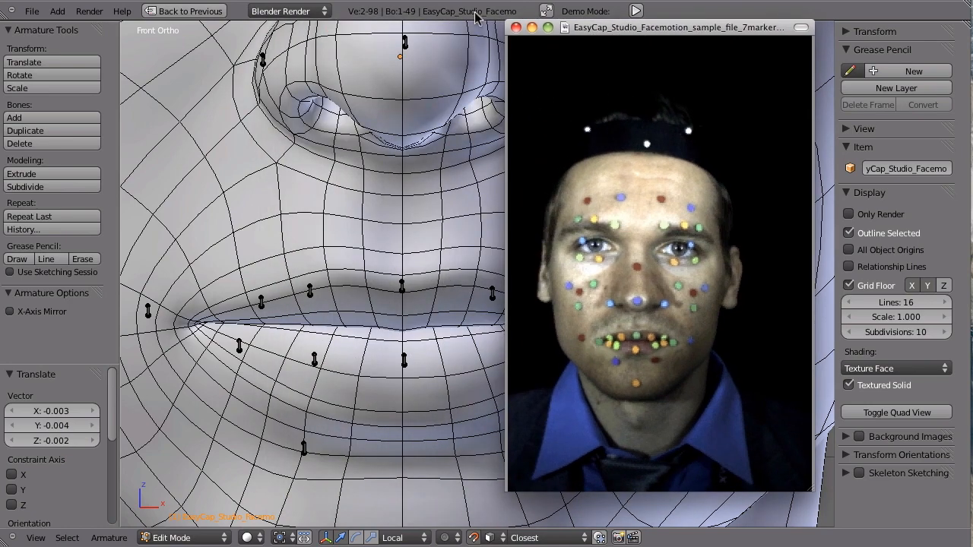
Step: Return to Blender and snap the two outermost mouth marker bones onto the corners of the mouth
{"action": "left_click", "coordinate": [315, 318]}
{"action": "middle_click_drag", "start_coordinate": [382, 356], "coordinate": [352, 288], "text": "ctrl"}
{"action": "key", "text": "a"}
{"action": "key", "text": "b"}
{"action": "left_click_drag", "start_coordinate": [198, 317], "coordinate": [229, 339]}
{"action": "key", "text": "g"}
{"action": "left_click", "coordinate": [239, 334]}
{"action": "key", "text": "a"}
{"action": "key", "text": "b"}
{"action": "left_click_drag", "start_coordinate": [562, 305], "coordinate": [597, 333]}
{"action": "key", "text": "g"}
{"action": "left_click", "coordinate": [560, 337]}
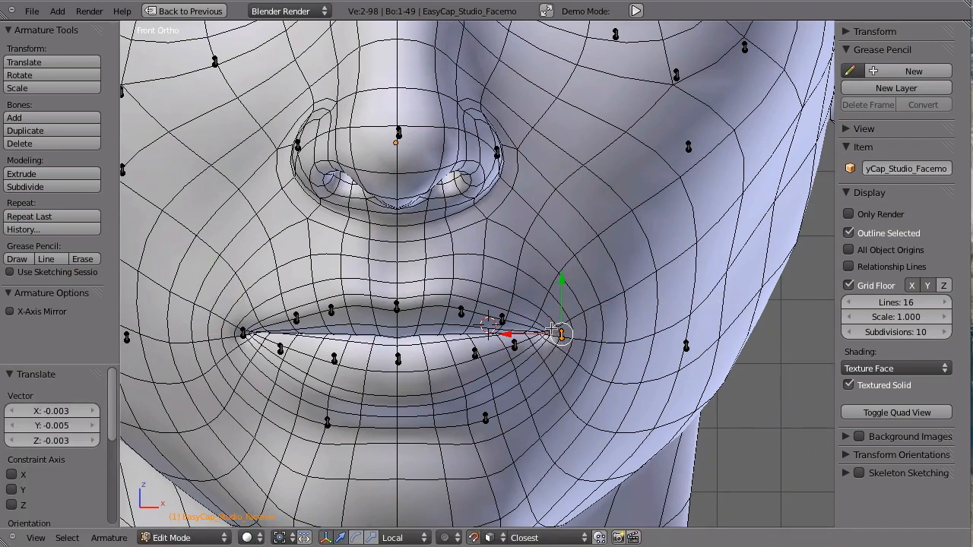
Step: Check the reference photo again and shift both outer cheek marker bones level with the mouth inwards on the face surface
{"action": "key", "text": "super+Tab"}
{"action": "key", "text": "super+Tab"}
{"action": "key", "text": "a"}
{"action": "key", "text": "g"}
{"action": "left_click", "coordinate": [655, 336]}
{"action": "key", "text": "a"}
{"action": "key", "text": "b"}
{"action": "left_click_drag", "start_coordinate": [115, 324], "coordinate": [155, 354]}
{"action": "key", "text": "g"}
{"action": "left_click", "coordinate": [160, 344]}
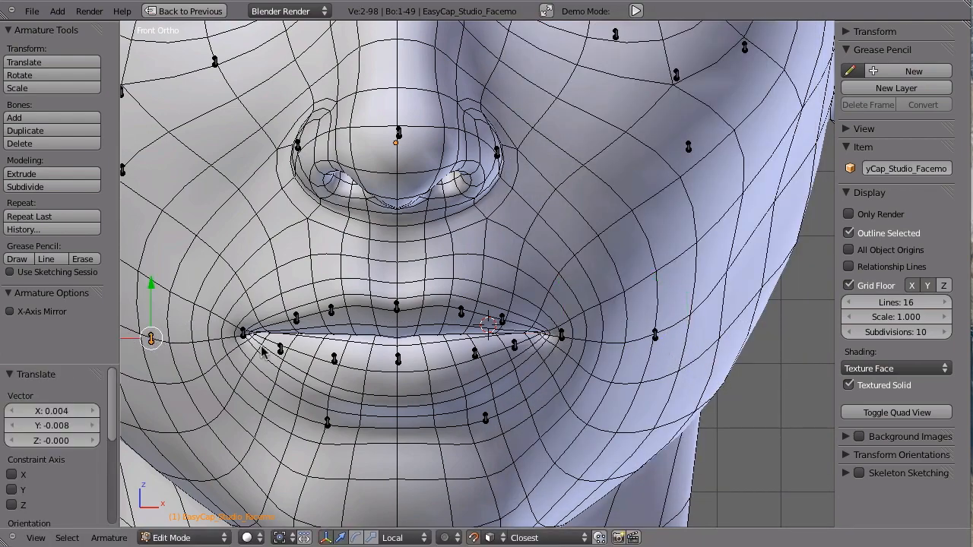
Step: Turn off snapping and move the two overlapping eye bones above the character's left eye down onto the pupil
{"action": "scroll", "coordinate": [159, 344], "scroll_direction": "down", "scroll_amount": 5}
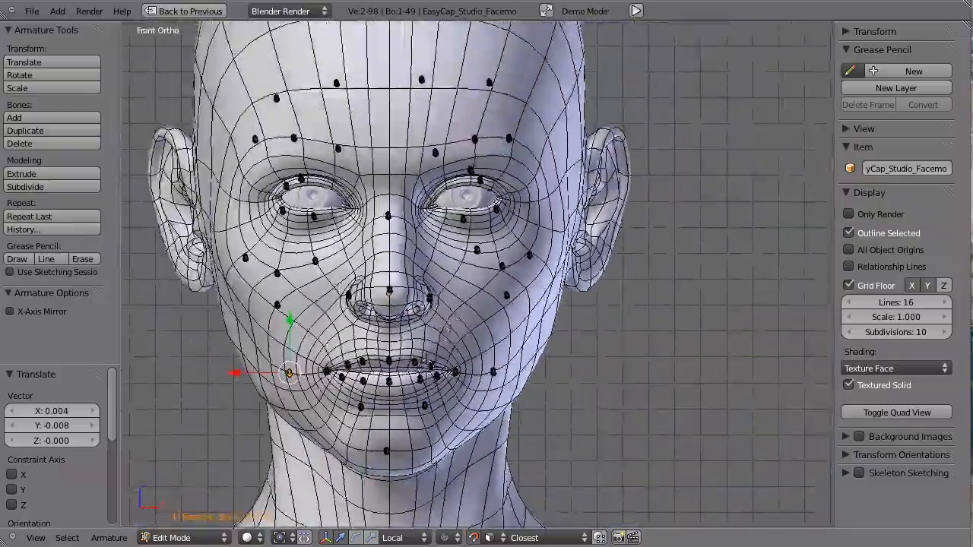
{"action": "middle_click_drag", "start_coordinate": [570, 298], "coordinate": [538, 276]}
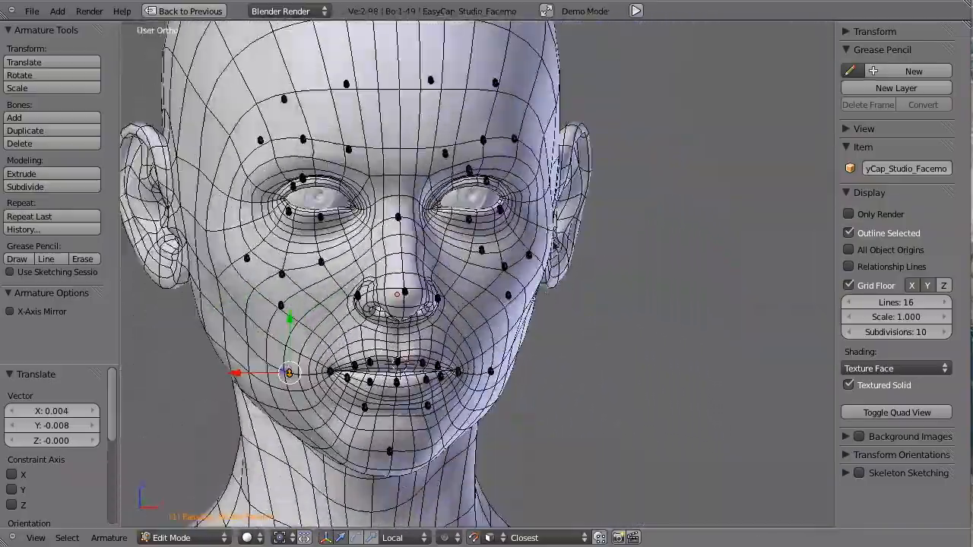
{"action": "key", "text": "KP_1"}
{"action": "scroll", "coordinate": [430, 212], "scroll_direction": "up", "scroll_amount": 2}
{"action": "middle_click_drag", "start_coordinate": [420, 220], "coordinate": [511, 289], "text": "shift"}
{"action": "scroll", "coordinate": [499, 255], "scroll_direction": "up", "scroll_amount": 1}
{"action": "scroll", "coordinate": [499, 259], "scroll_direction": "up", "scroll_amount": 1}
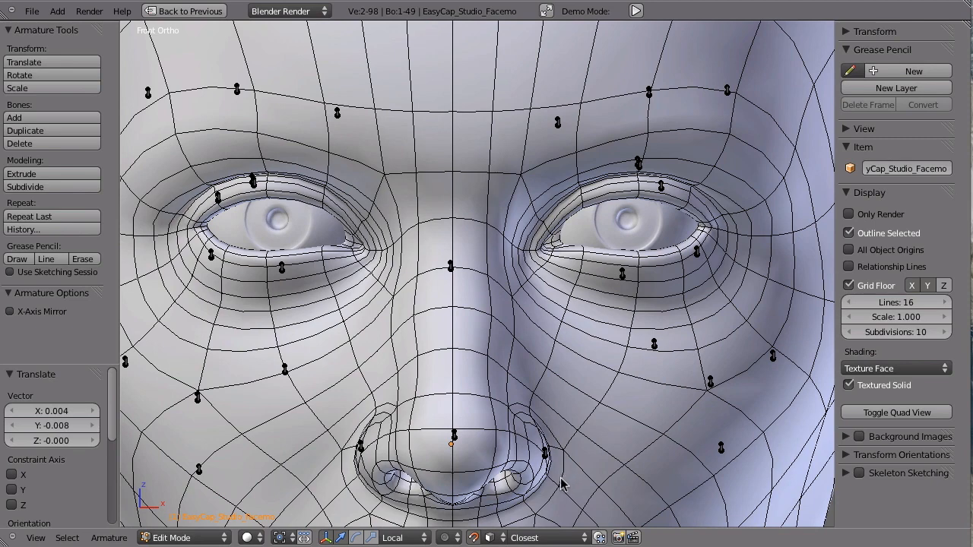
{"action": "left_click", "coordinate": [473, 537]}
{"action": "key", "text": "a"}
{"action": "right_click", "coordinate": [639, 163]}
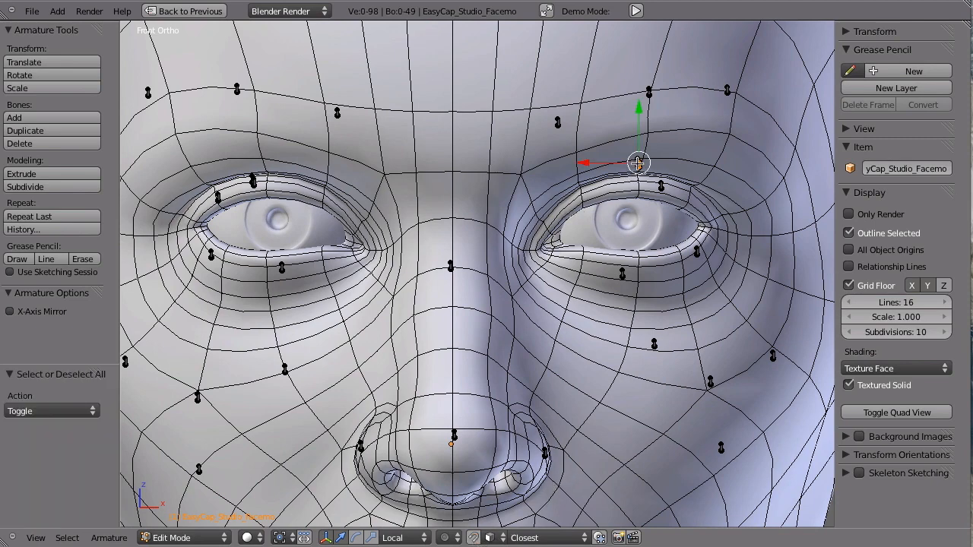
{"action": "key", "text": "g"}
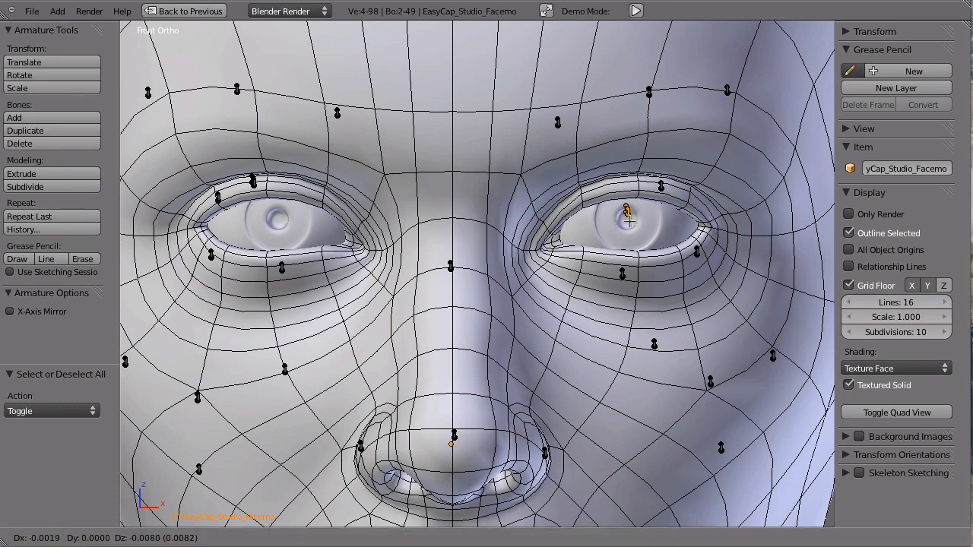
{"action": "left_click", "coordinate": [628, 219]}
Step: Move the two overlapping eye bones at the character's right upper eyelid onto the centre of the pupil
{"action": "key", "text": "a"}
{"action": "right_click", "coordinate": [253, 184]}
{"action": "key", "text": "g"}
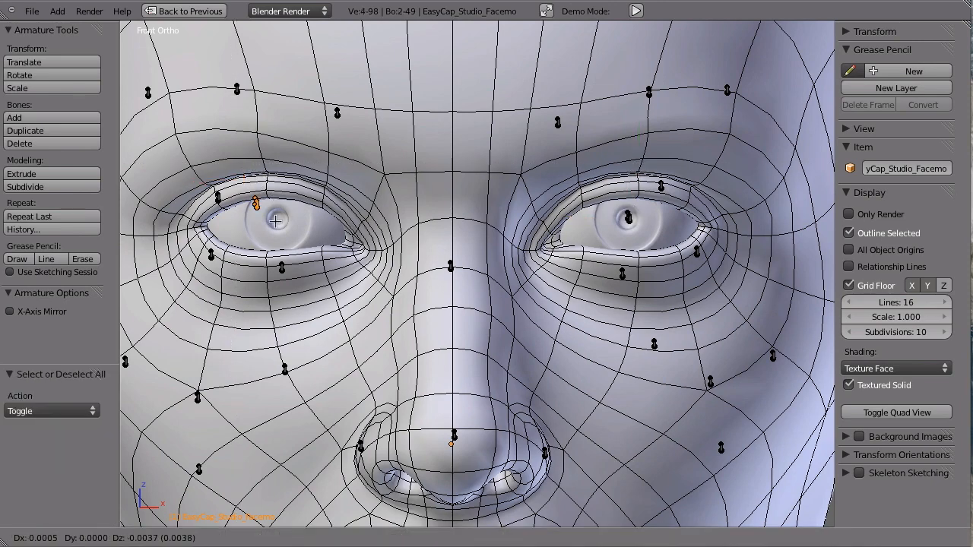
{"action": "left_click", "coordinate": [295, 239]}
{"action": "scroll", "coordinate": [581, 228], "scroll_direction": "down", "scroll_amount": 2}
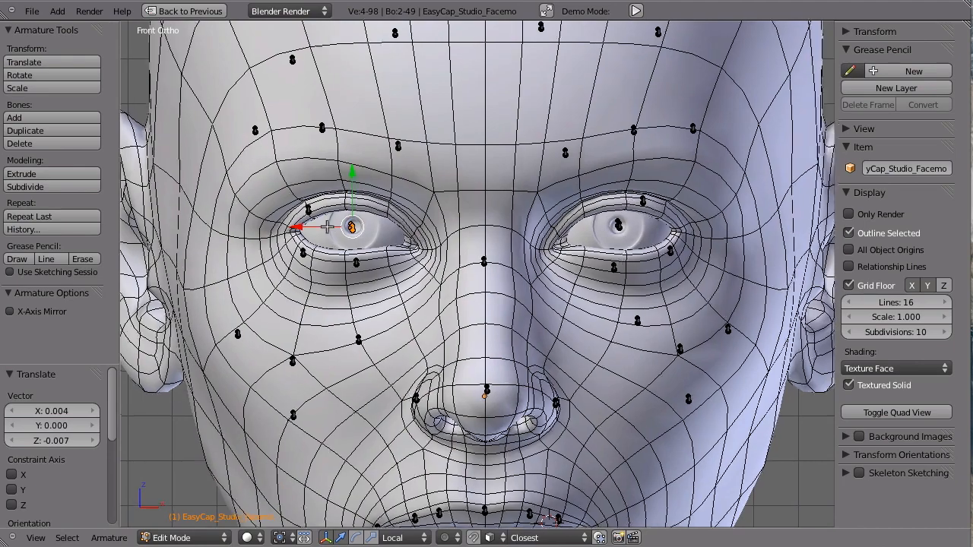
{"action": "scroll", "coordinate": [333, 221], "scroll_direction": "up", "scroll_amount": 7}
{"action": "scroll", "coordinate": [428, 171], "scroll_direction": "down", "scroll_amount": 7}
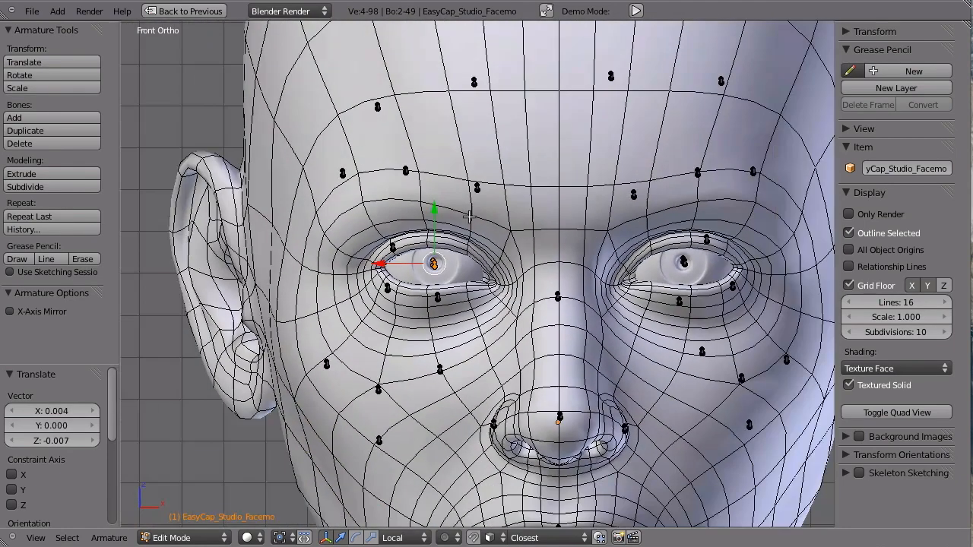
Step: Leave Edit Mode and play the armature animation twice to examine how the eye bones move, stopping playback each time
{"action": "key", "text": "Tab"}
{"action": "key", "text": "alt+a"}
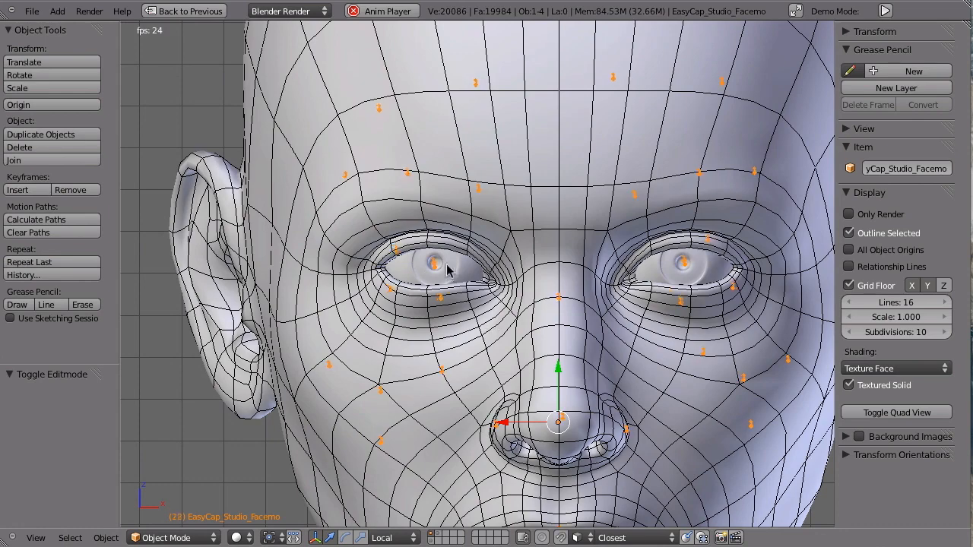
{"action": "scroll", "coordinate": [391, 369], "scroll_direction": "up", "scroll_amount": 6}
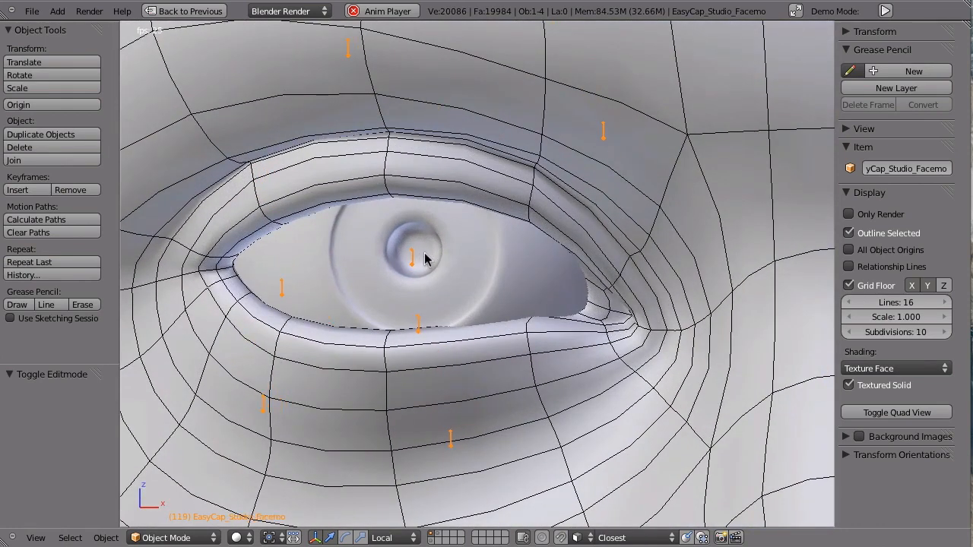
{"action": "key", "text": "Escape"}
{"action": "key", "text": "alt+a"}
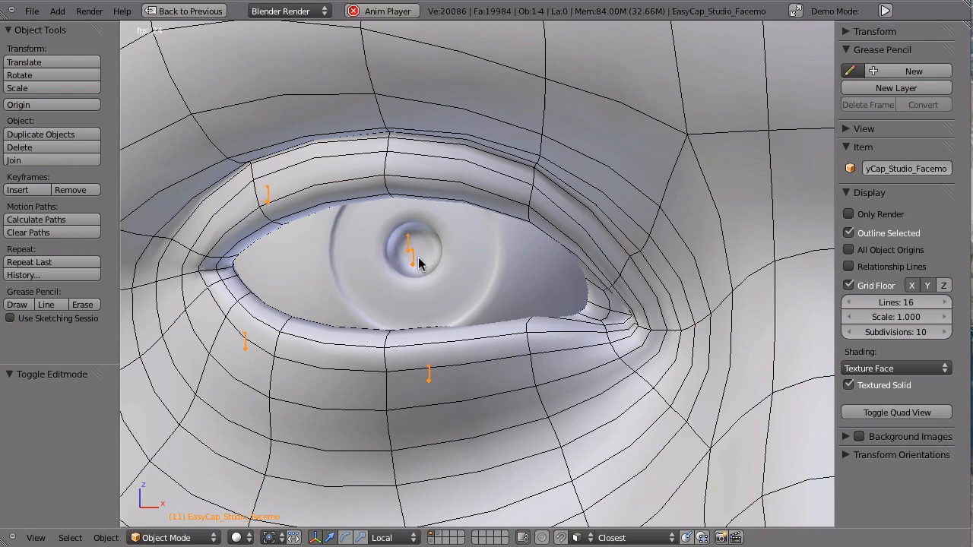
{"action": "scroll", "coordinate": [490, 285], "scroll_direction": "down", "scroll_amount": 8}
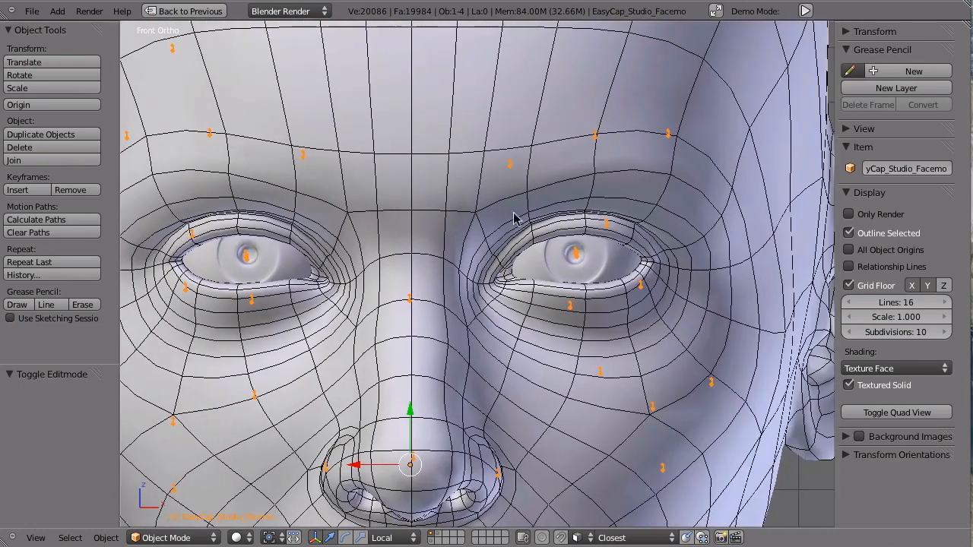
{"action": "scroll", "coordinate": [597, 258], "scroll_direction": "up", "scroll_amount": 5}
{"action": "key", "text": "Escape"}
Step: Switch the armature to Pose Mode and select each of the two overlapping bones at the character's right pupil to check their names
{"action": "middle_click_drag", "start_coordinate": [535, 298], "coordinate": [648, 296], "text": "shift"}
{"action": "scroll", "coordinate": [317, 275], "scroll_direction": "up", "scroll_amount": 2}
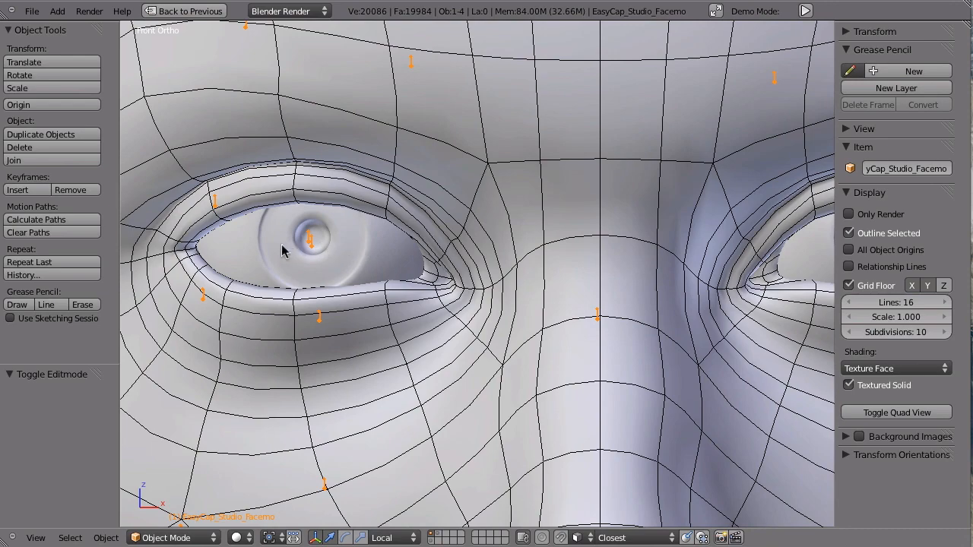
{"action": "scroll", "coordinate": [294, 238], "scroll_direction": "down", "scroll_amount": 3}
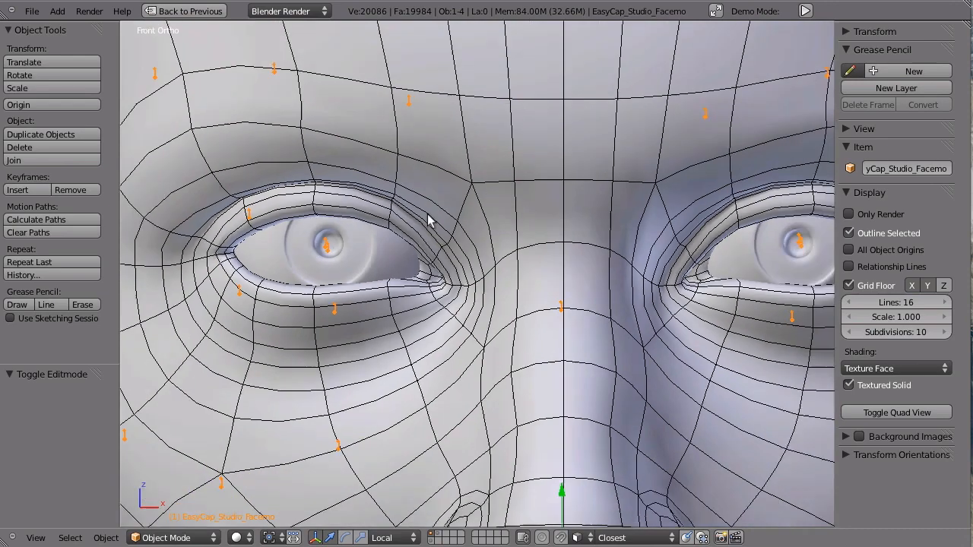
{"action": "right_click", "coordinate": [285, 231]}
{"action": "scroll", "coordinate": [274, 245], "scroll_direction": "up", "scroll_amount": 5}
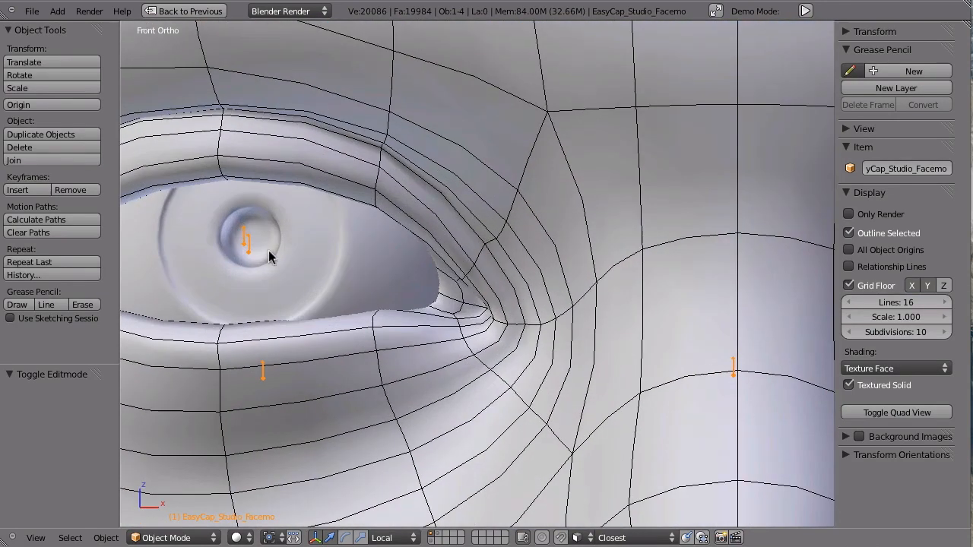
{"action": "right_click", "coordinate": [251, 256]}
{"action": "key", "text": "ctrl+Tab"}
{"action": "scroll", "coordinate": [333, 244], "scroll_direction": "down", "scroll_amount": 4}
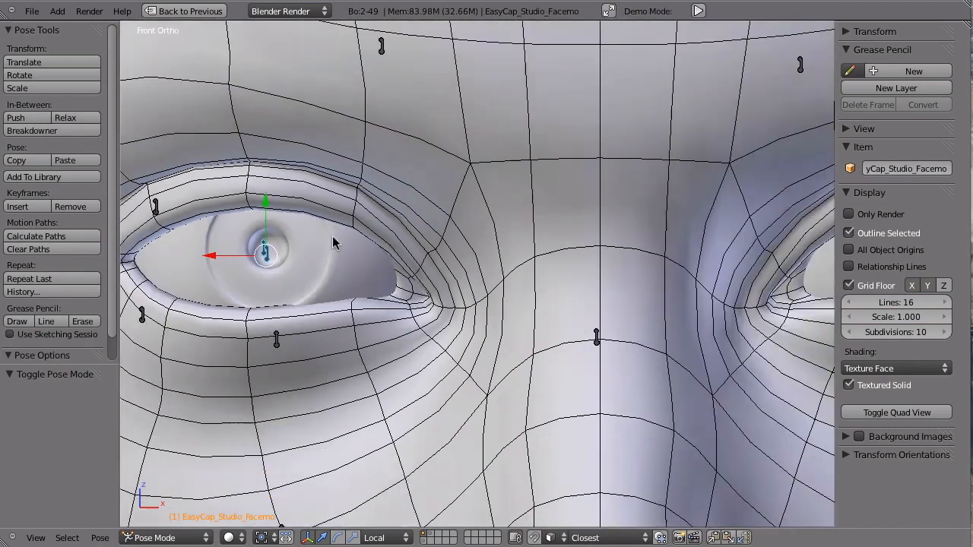
{"action": "scroll", "coordinate": [406, 241], "scroll_direction": "up", "scroll_amount": 4}
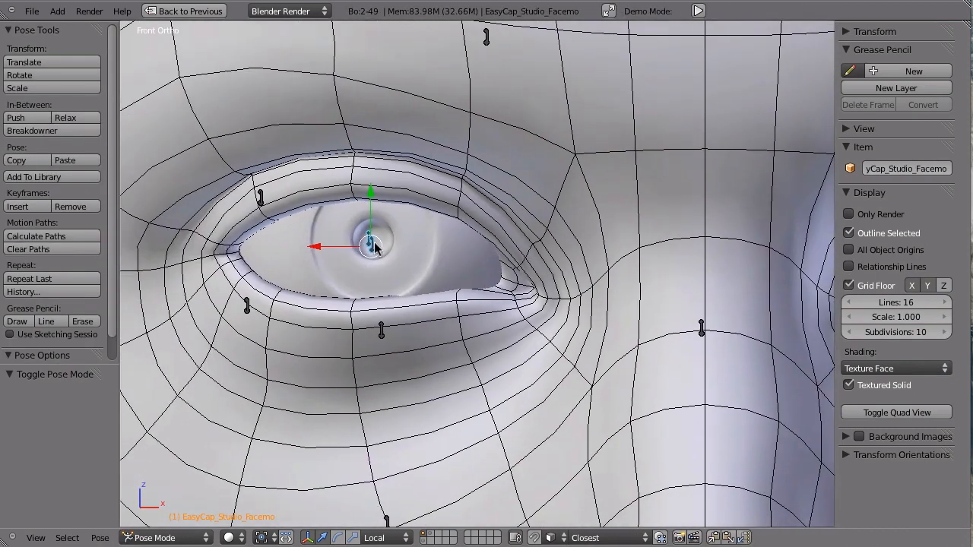
{"action": "right_click", "coordinate": [367, 243]}
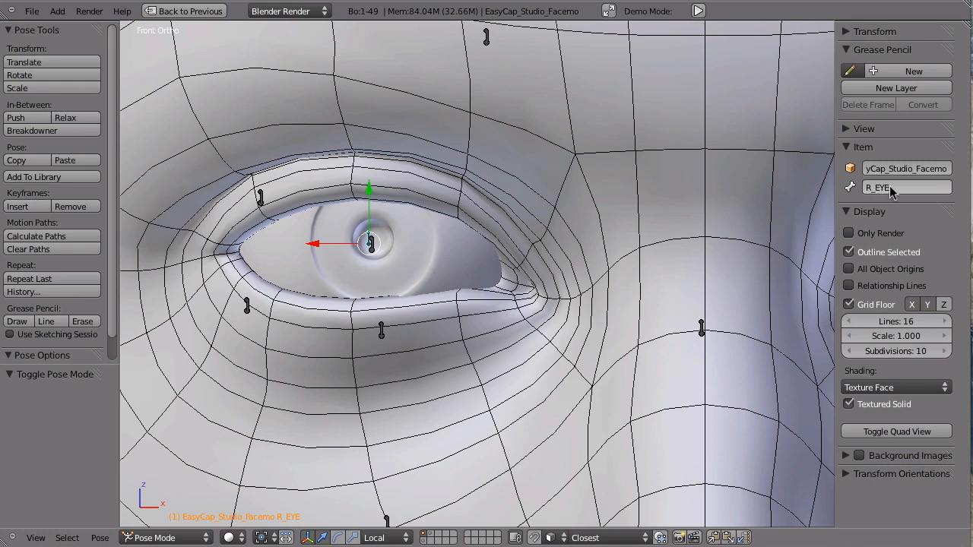
{"action": "right_click", "coordinate": [404, 253]}
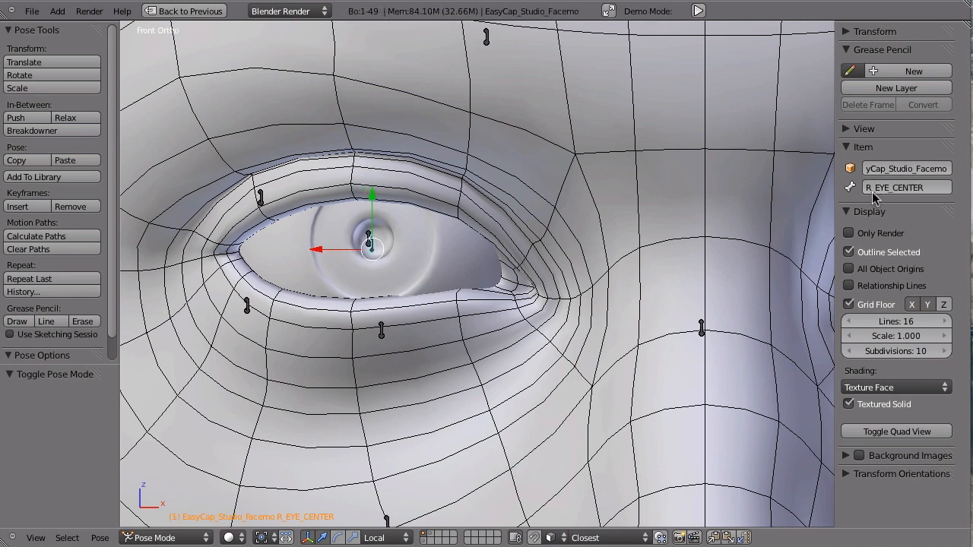
{"action": "scroll", "coordinate": [666, 249], "scroll_direction": "down", "scroll_amount": 4}
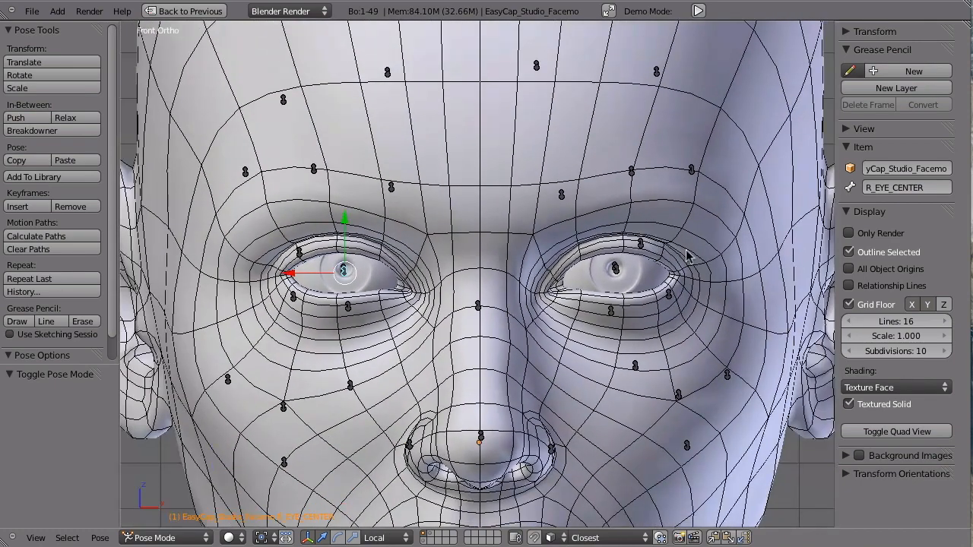
{"action": "scroll", "coordinate": [546, 313], "scroll_direction": "up", "scroll_amount": 5}
{"action": "scroll", "coordinate": [553, 311], "scroll_direction": "down", "scroll_amount": 5}
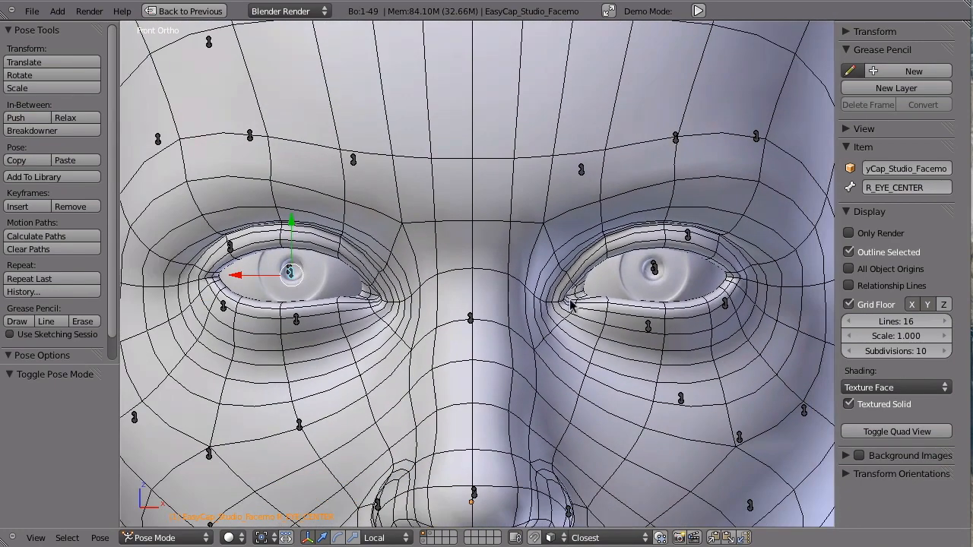
{"action": "key", "text": "Tab"}
{"action": "key", "text": "Tab"}
{"action": "scroll", "coordinate": [327, 281], "scroll_direction": "up", "scroll_amount": 3}
{"action": "middle_click_drag", "start_coordinate": [335, 300], "coordinate": [412, 290], "text": "shift"}
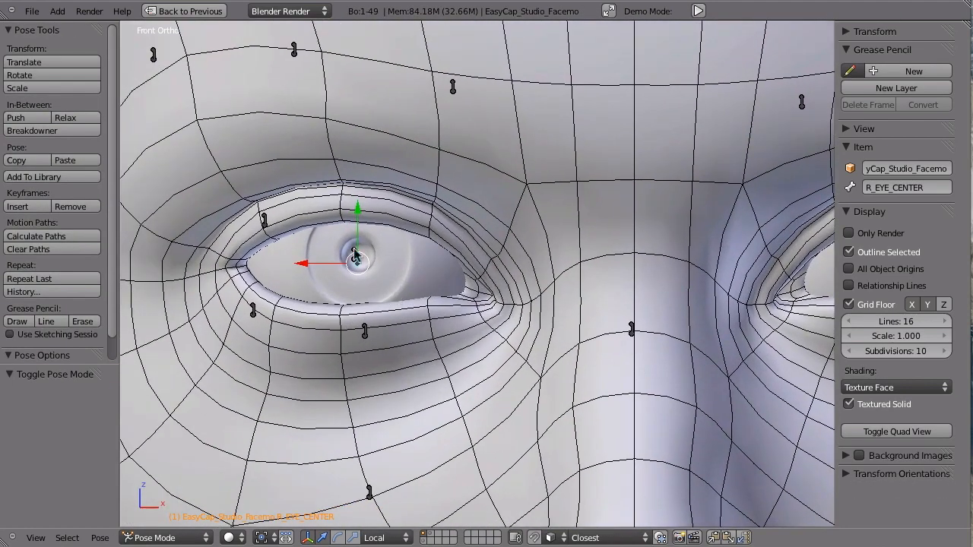
{"action": "middle_click_drag", "start_coordinate": [325, 273], "coordinate": [278, 400], "text": "ctrl"}
{"action": "right_click_drag", "start_coordinate": [482, 244], "coordinate": [473, 247]}
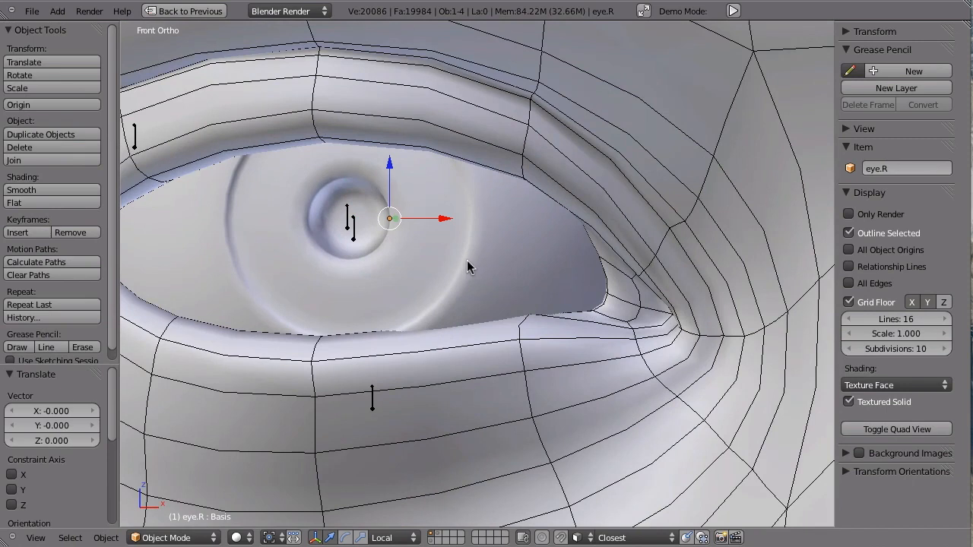
{"action": "key", "text": "ctrl+z"}
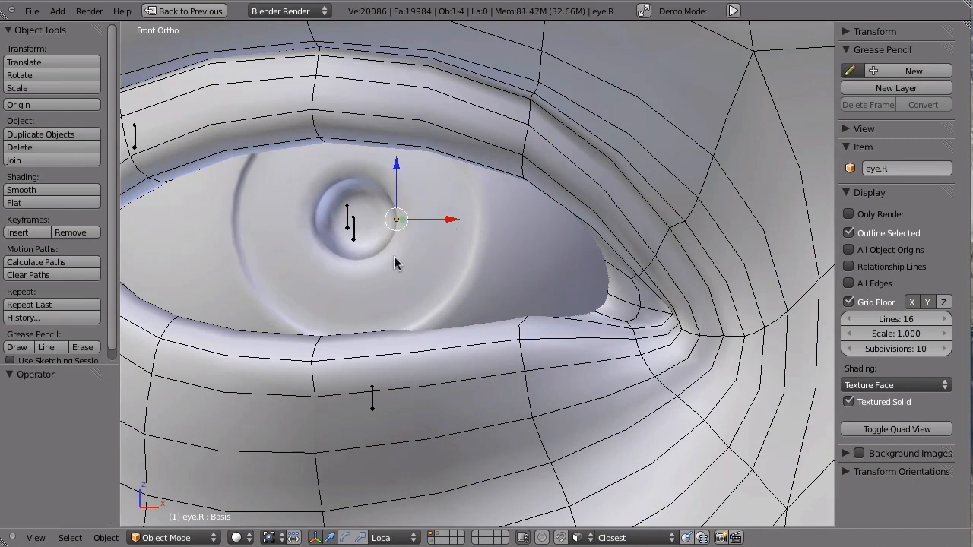
Step: Reselect the marker armature, return it to Pose Mode and deselect all of its bones
{"action": "right_click", "coordinate": [352, 220]}
{"action": "key", "text": "ctrl+Tab"}
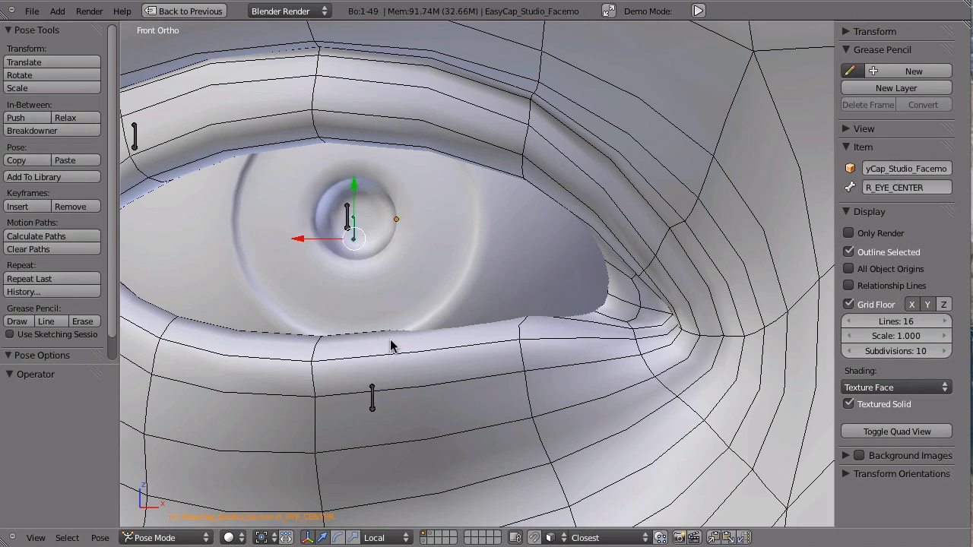
{"action": "key", "text": "a"}
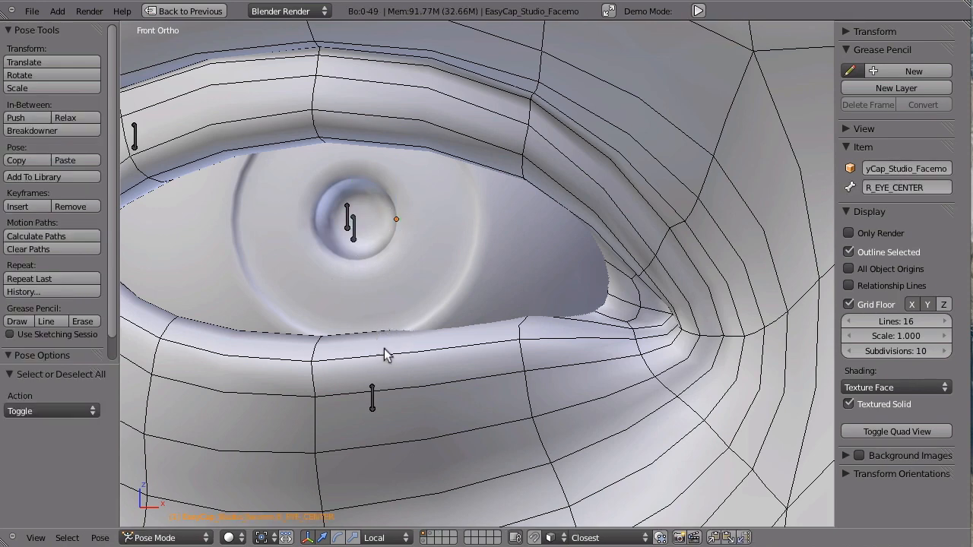
Step: Save the scene as a Blender file in the blends folder
{"action": "scroll", "coordinate": [380, 357], "scroll_direction": "down", "scroll_amount": 7}
{"action": "scroll", "coordinate": [502, 225], "scroll_direction": "down", "scroll_amount": 3}
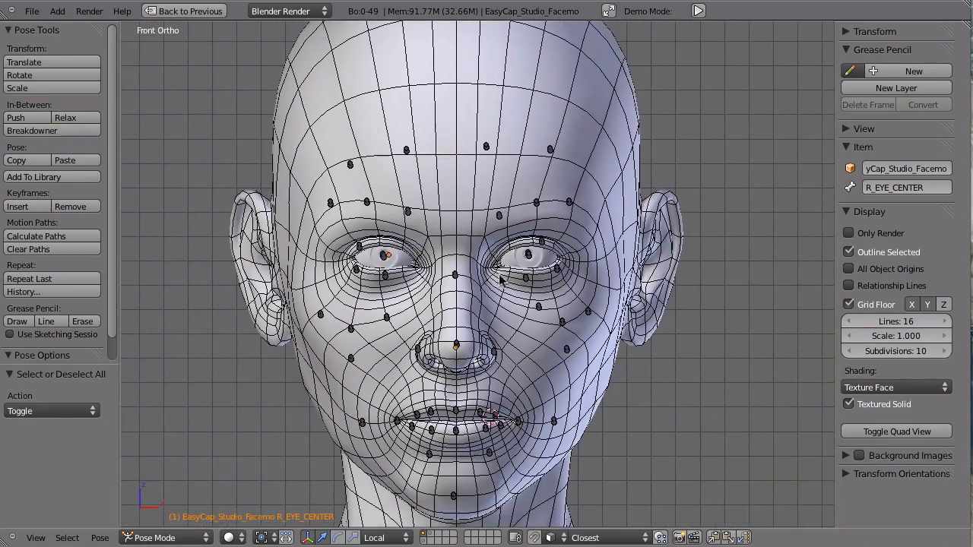
{"action": "key", "text": "ctrl+shift+s"}
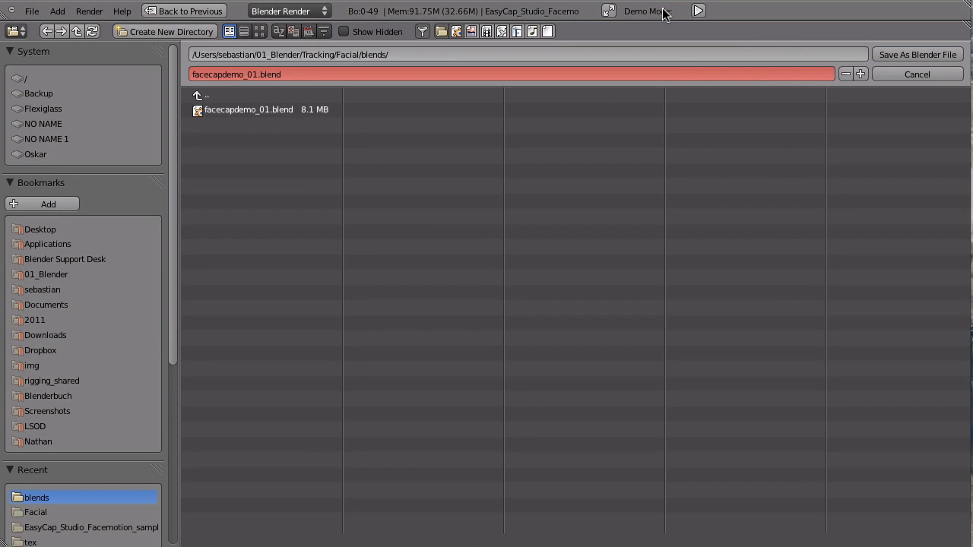
{"action": "left_click", "coordinate": [918, 55]}
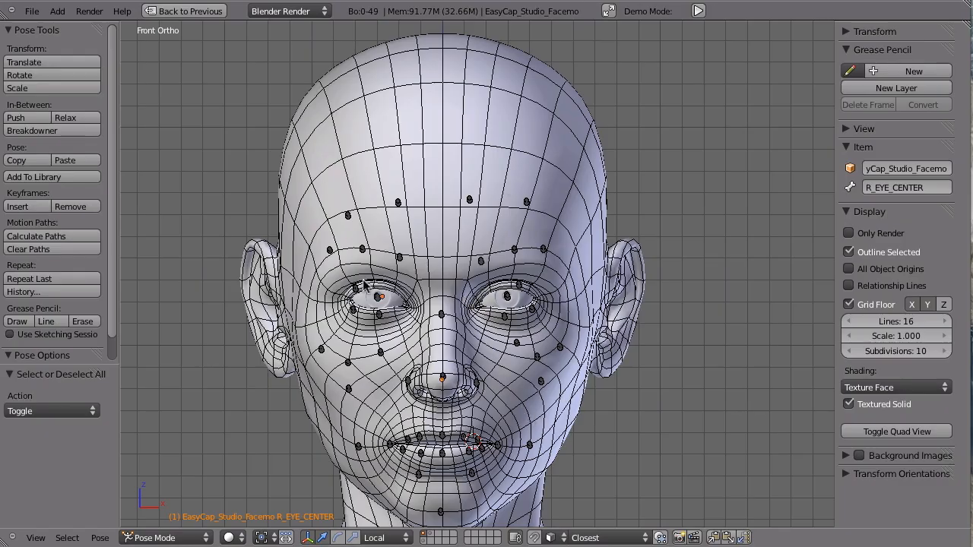
Step: Disable Deform for the R_EYE and R_EYE_CENTER bones at the character's right pupil
{"action": "scroll", "coordinate": [375, 287], "scroll_direction": "up", "scroll_amount": 6}
{"action": "right_click", "coordinate": [362, 327]}
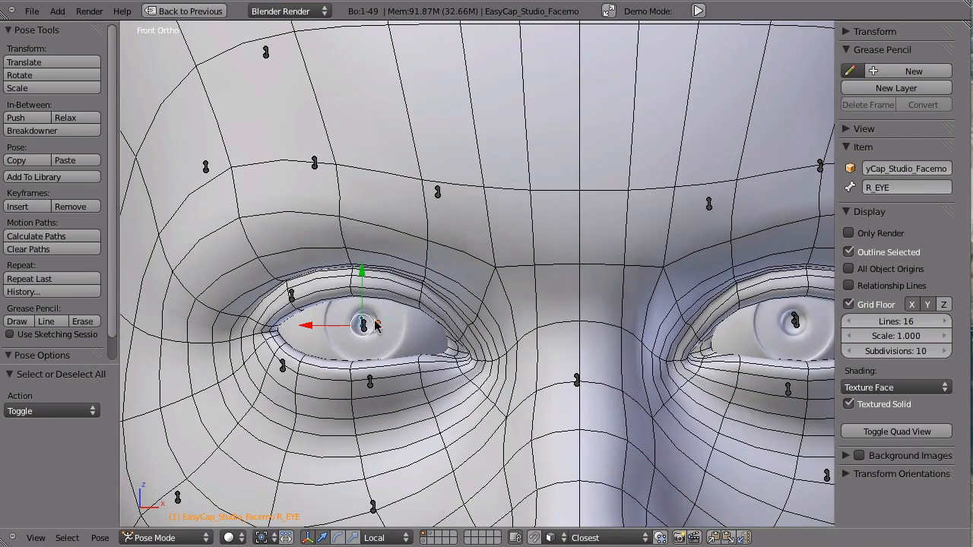
{"action": "key", "text": "ctrl+Up"}
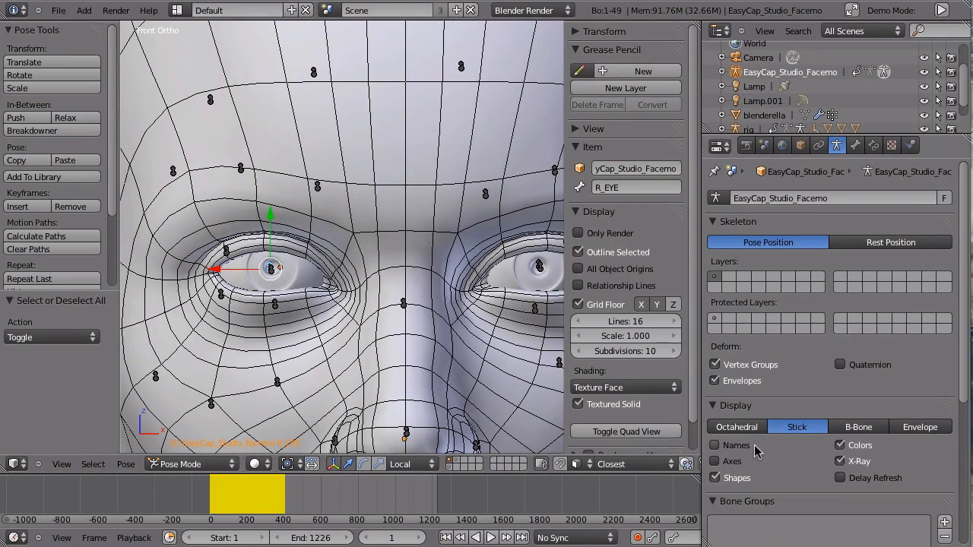
{"action": "left_click", "coordinate": [855, 145]}
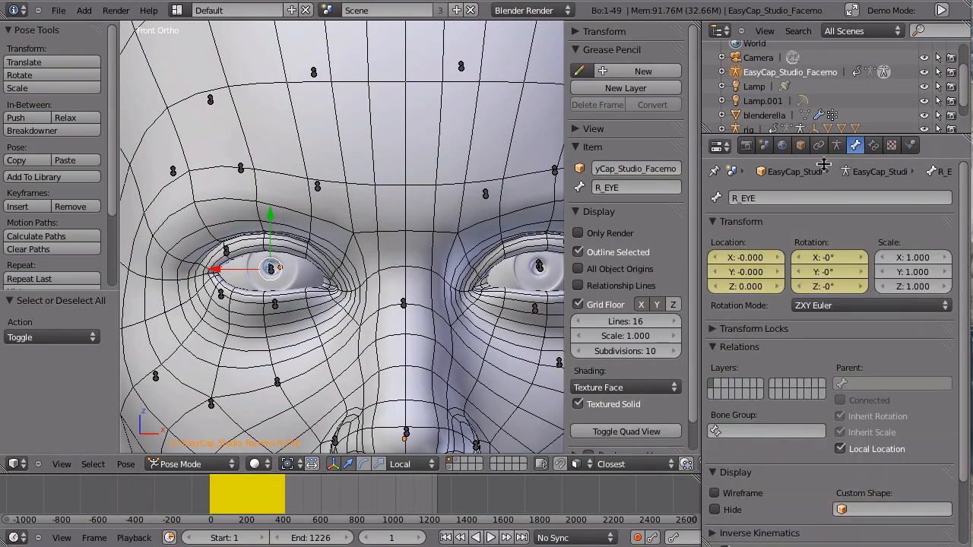
{"action": "scroll", "coordinate": [878, 168], "scroll_direction": "down", "scroll_amount": 3}
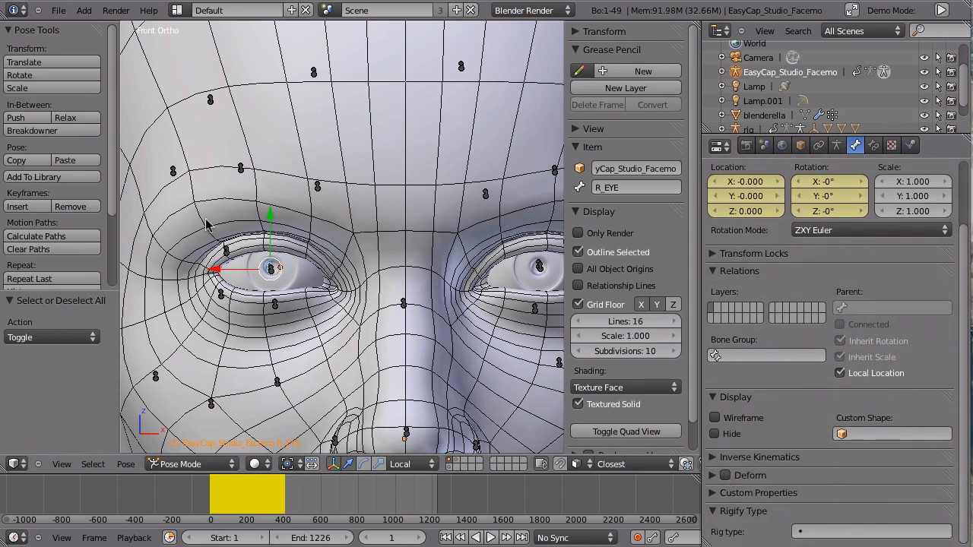
{"action": "scroll", "coordinate": [213, 224], "scroll_direction": "up", "scroll_amount": 4}
{"action": "right_click", "coordinate": [331, 321]}
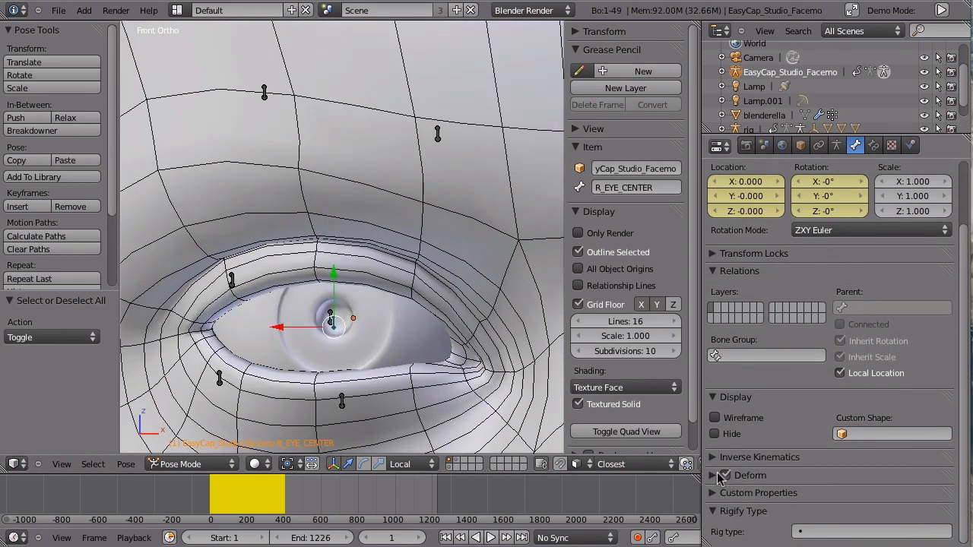
Step: Disable Deform for the L_EYE_CENTER and L_EYE bones at the character's left pupil
{"action": "middle_click_drag", "start_coordinate": [409, 320], "coordinate": [130, 309], "text": "shift"}
{"action": "mouse_move", "coordinate": [532, 277]}
{"action": "middle_mouse_down", "text": "shift"}
{"action": "mouse_move", "coordinate": [314, 289]}
{"action": "mouse_move", "coordinate": [232, 279]}
{"action": "middle_mouse_up", "text": "shift"}
{"action": "right_click", "coordinate": [344, 270]}
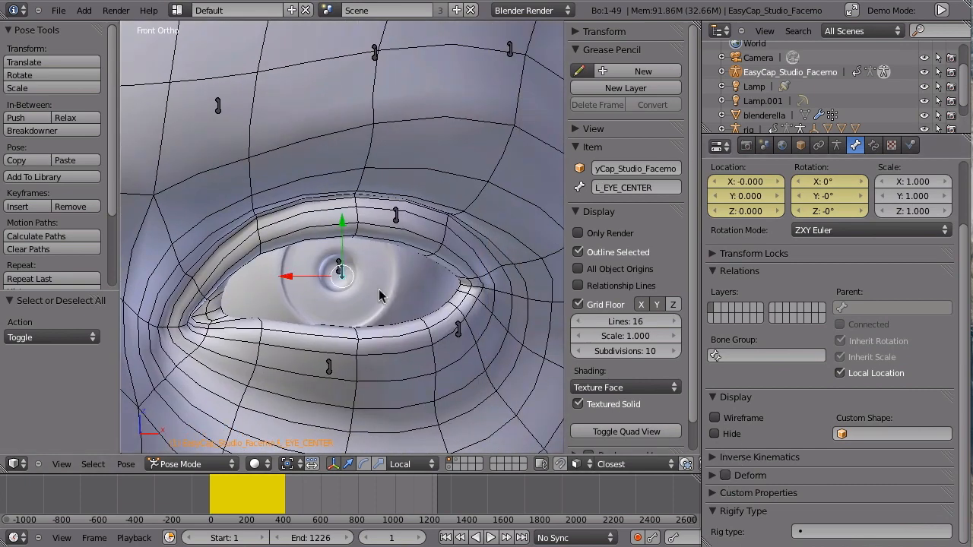
{"action": "right_click", "coordinate": [340, 272]}
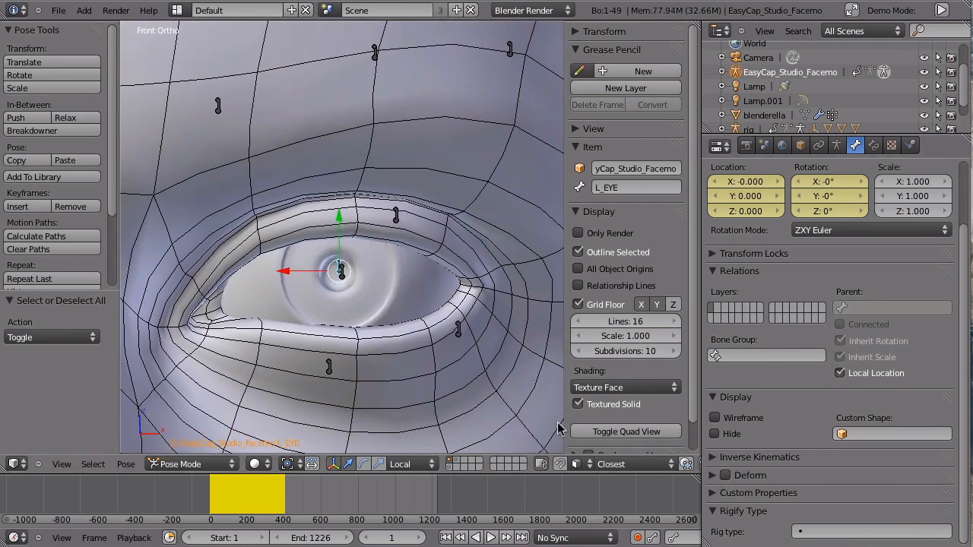
Step: Move the R_UPPER_EYELID bone in the armature's Edit Mode slightly inward along the character's right upper eyelid
{"action": "scroll", "coordinate": [435, 260], "scroll_direction": "down", "scroll_amount": 2}
{"action": "scroll", "coordinate": [434, 259], "scroll_direction": "down", "scroll_amount": 4}
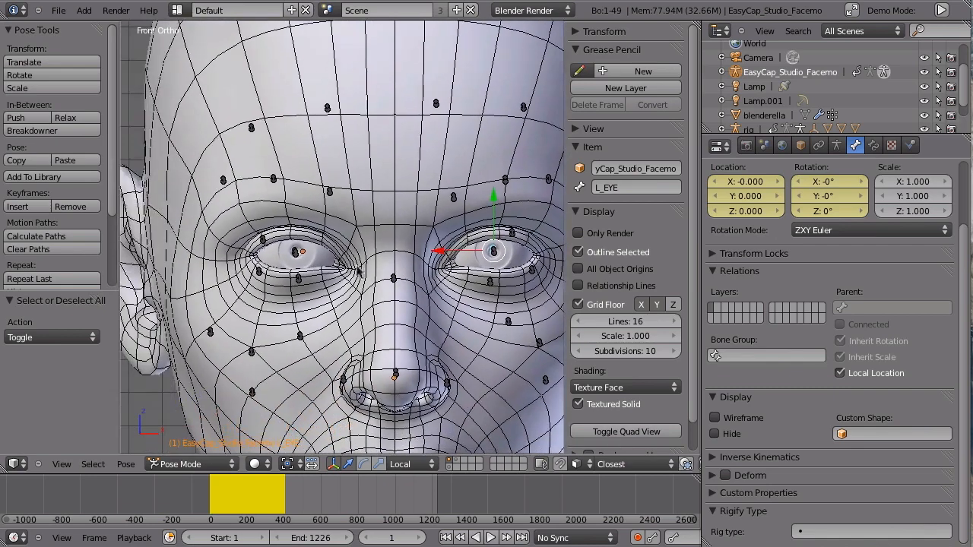
{"action": "scroll", "coordinate": [404, 269], "scroll_direction": "up", "scroll_amount": 1}
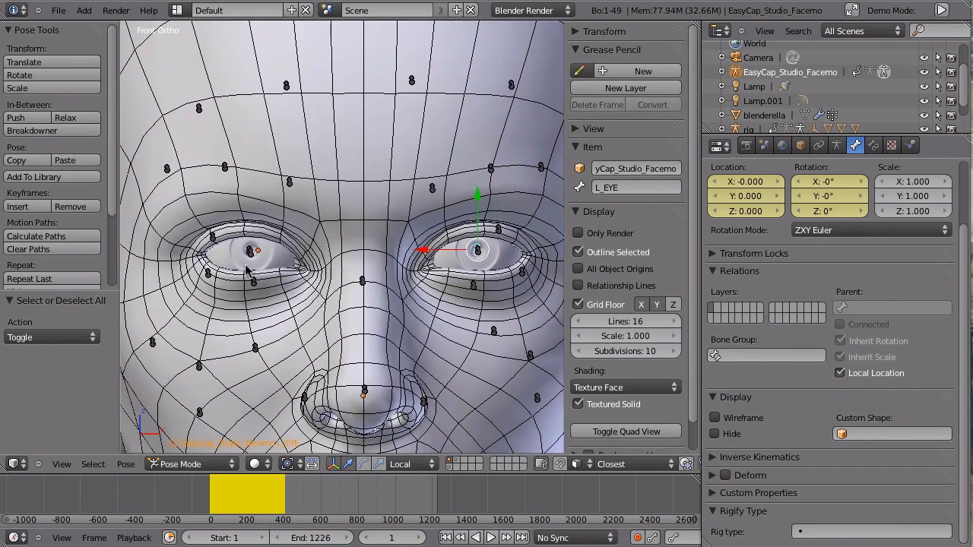
{"action": "right_click", "coordinate": [221, 238]}
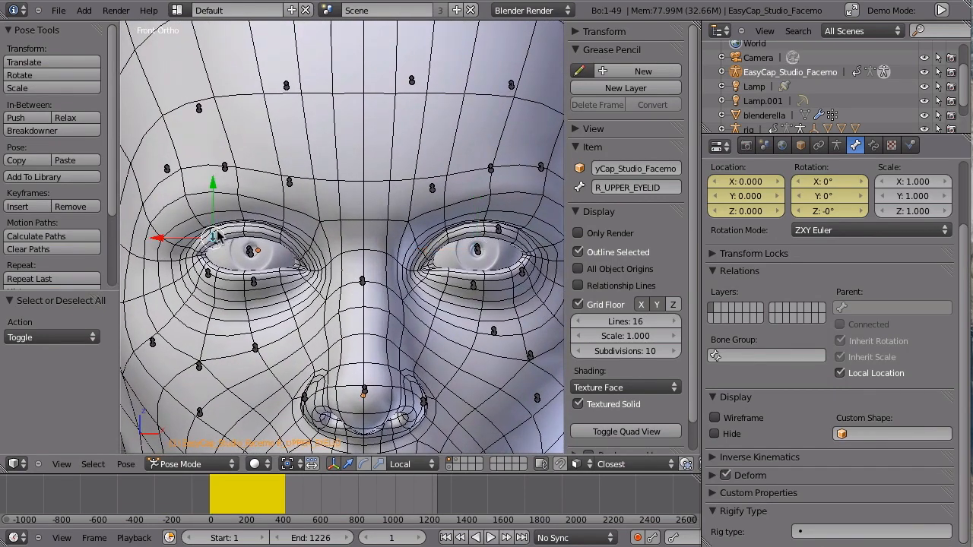
{"action": "key", "text": "g"}
{"action": "left_click", "coordinate": [224, 229]}
{"action": "key", "text": "Tab"}
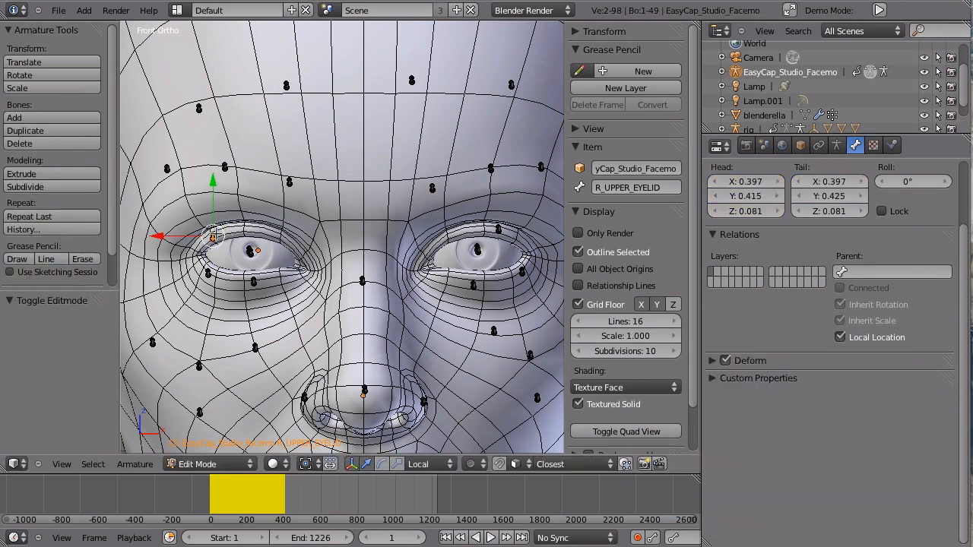
{"action": "key", "text": "g"}
{"action": "left_click", "coordinate": [221, 232]}
Step: Nudge the upper eyelid bone of the character's left eye onto the lid and return the armature to Pose Mode
{"action": "key", "text": "a"}
{"action": "right_click", "coordinate": [498, 228]}
{"action": "key", "text": "g"}
{"action": "left_click", "coordinate": [510, 241]}
{"action": "key", "text": "ctrl+Tab"}
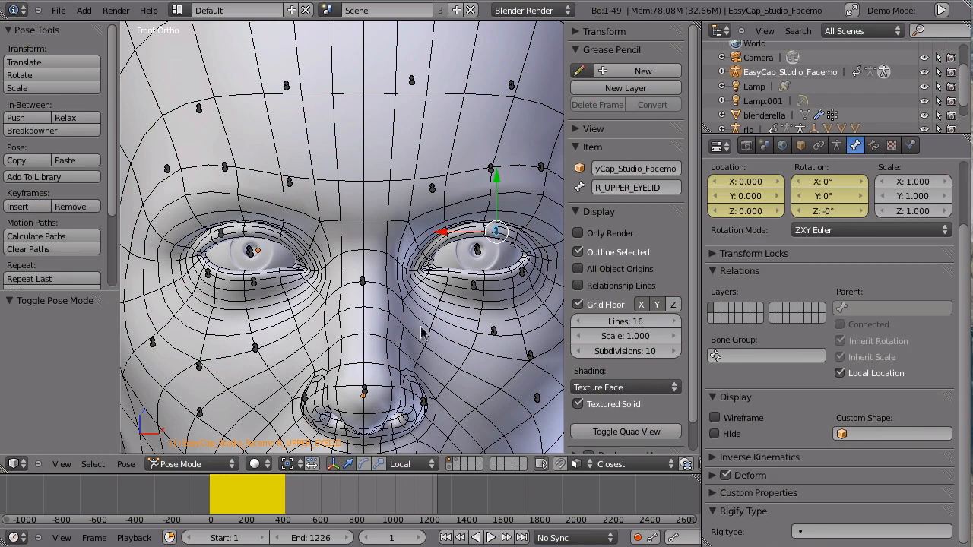
Step: Play the armature animation to examine how the repositioned eyelid bones move, stopping playback when done
{"action": "key", "text": "alt+a"}
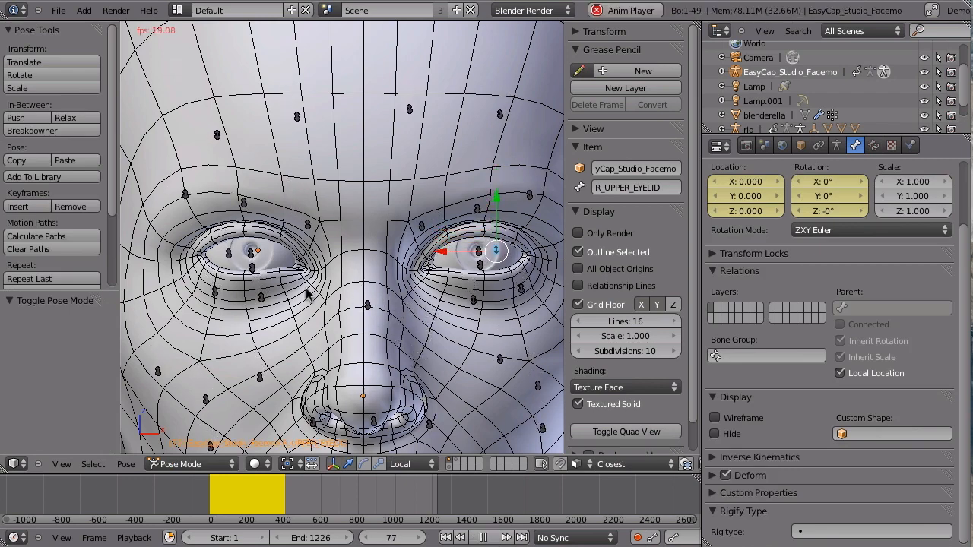
{"action": "key", "text": "Escape"}
{"action": "scroll", "coordinate": [395, 263], "scroll_direction": "down", "scroll_amount": 2}
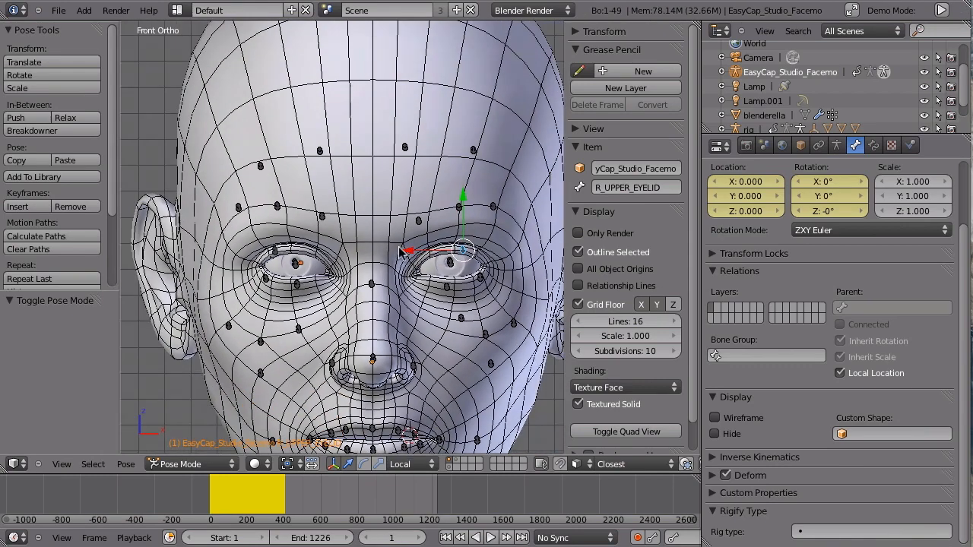
Step: Select the blenderella head mesh in the right side view
{"action": "key", "text": "KP_3"}
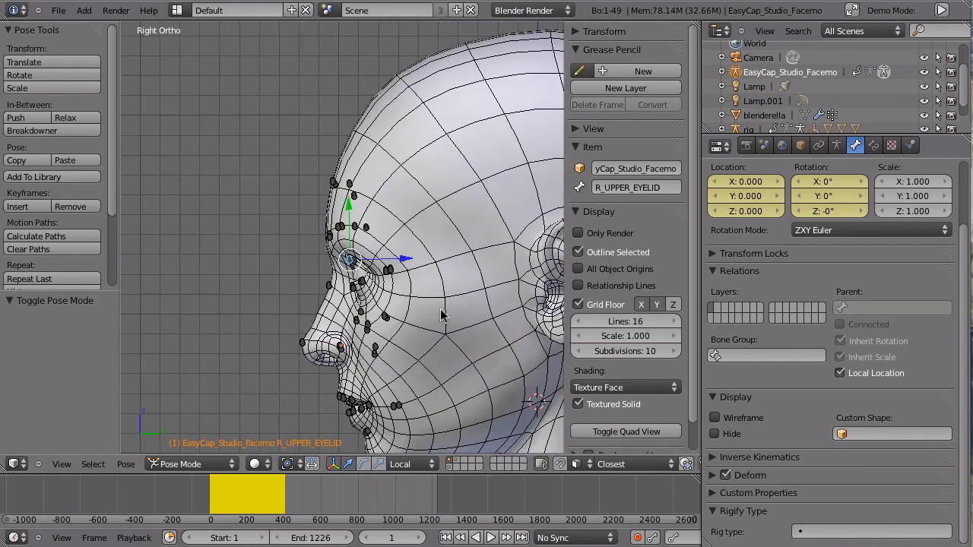
{"action": "scroll", "coordinate": [387, 285], "scroll_direction": "up", "scroll_amount": 2}
{"action": "middle_click_drag", "start_coordinate": [425, 281], "coordinate": [332, 255], "text": "shift"}
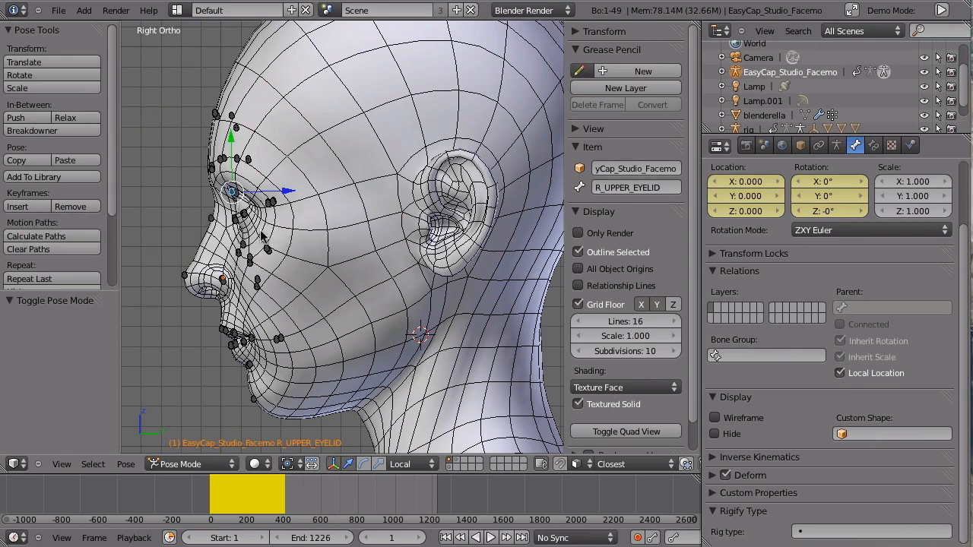
{"action": "right_click", "coordinate": [295, 256]}
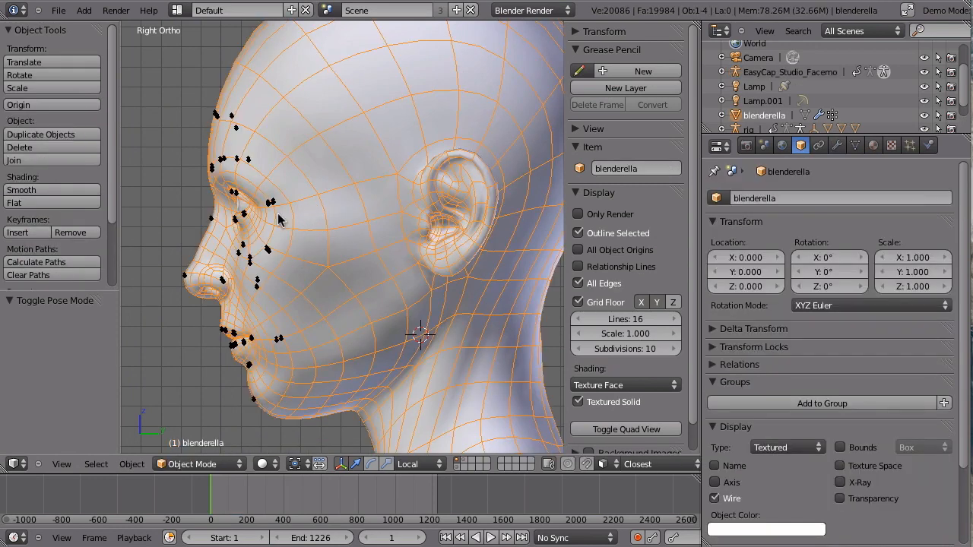
Step: Try parenting the blenderella head mesh to the EasyCap_Studio_Facemo armature with automatic weights
{"action": "key", "text": "a"}
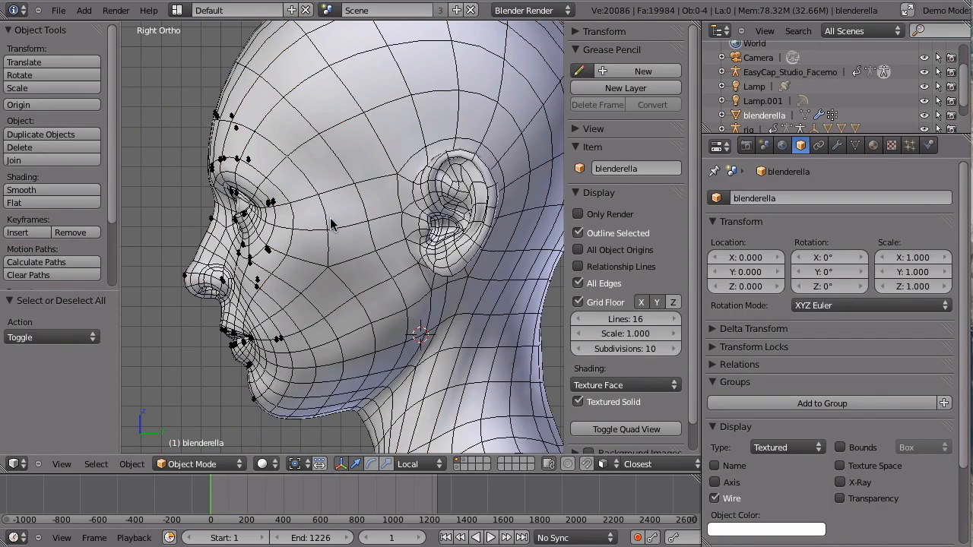
{"action": "right_click", "coordinate": [267, 254]}
{"action": "right_click", "coordinate": [329, 226]}
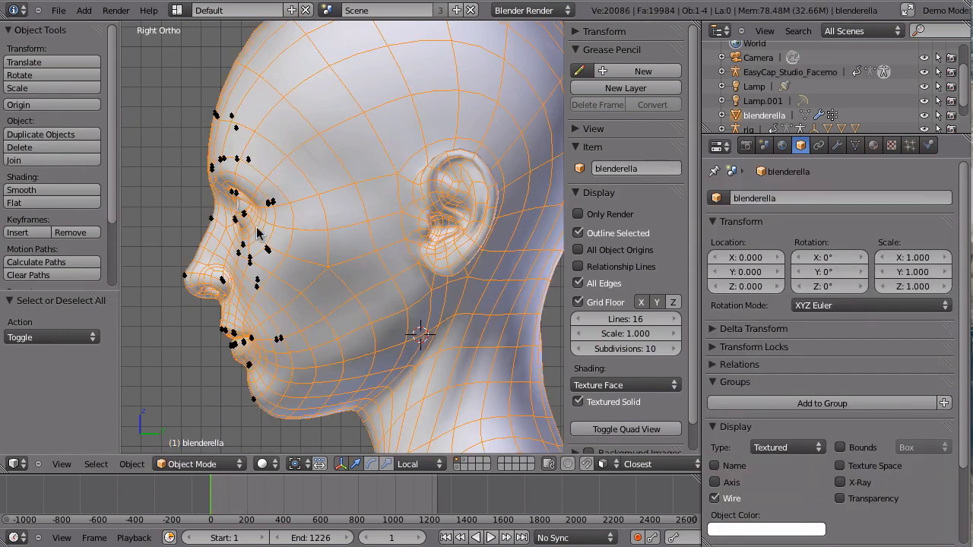
{"action": "scroll", "coordinate": [290, 256], "scroll_direction": "up", "scroll_amount": 5}
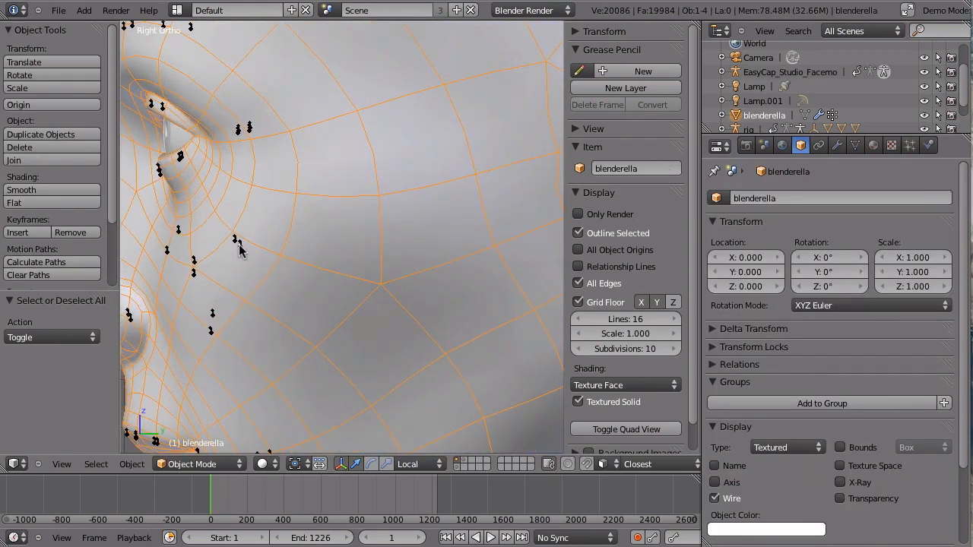
{"action": "right_click", "coordinate": [239, 250]}
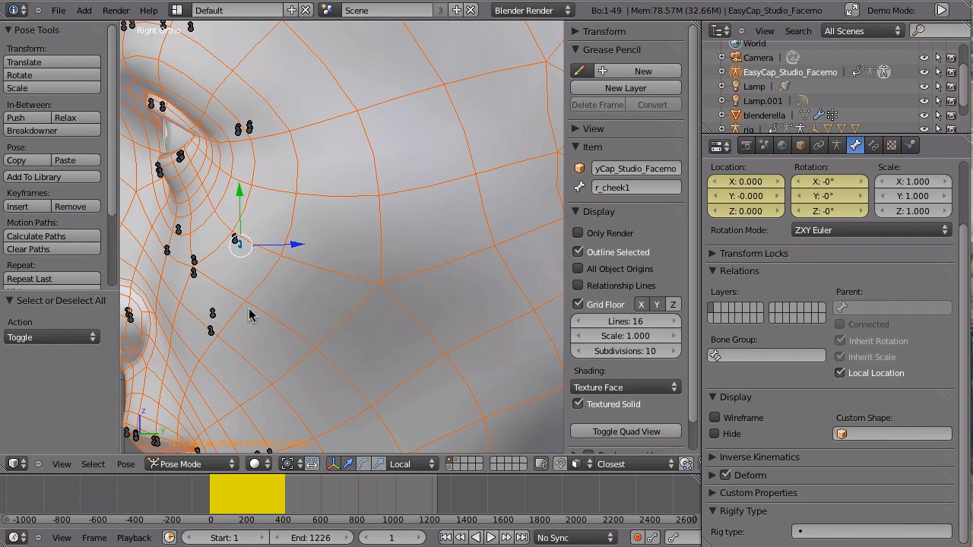
{"action": "key", "text": "ctrl+p"}
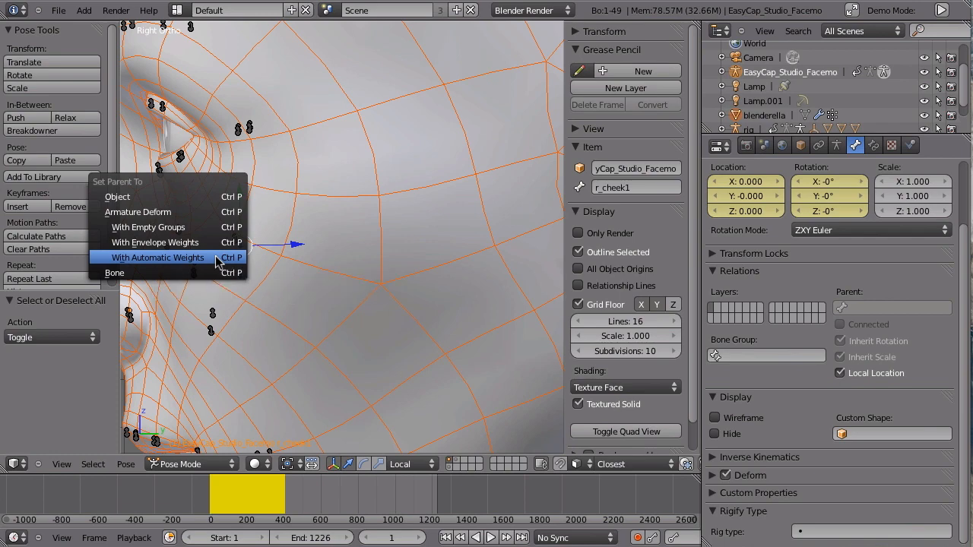
{"action": "left_click", "coordinate": [216, 258]}
{"action": "middle_click_drag", "start_coordinate": [236, 275], "coordinate": [288, 198], "text": "ctrl"}
{"action": "middle_click_drag", "start_coordinate": [253, 296], "coordinate": [296, 261], "text": "shift"}
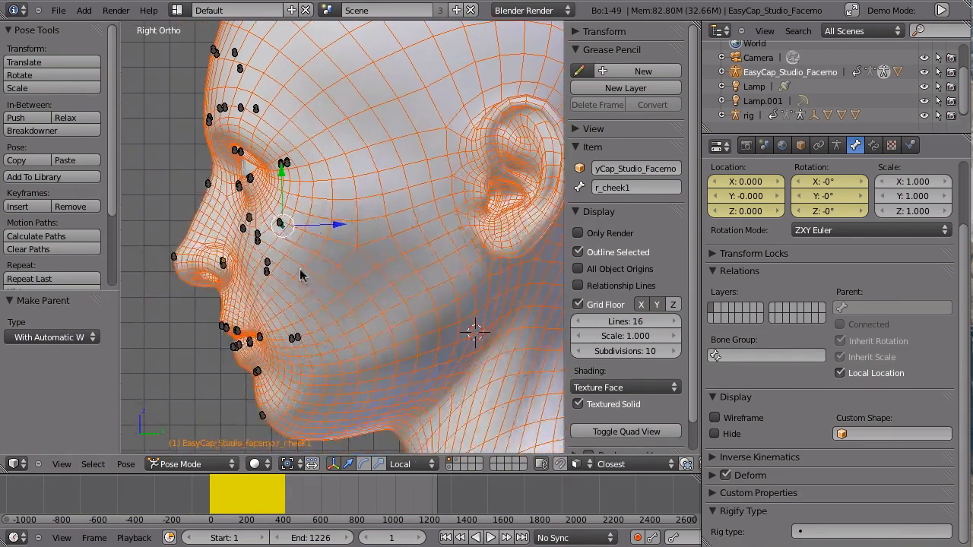
Step: Play the animation on the blenderella mesh from the front, with its wire display and viewport subdivision turned off
{"action": "right_click", "coordinate": [308, 274]}
{"action": "key", "text": "alt+a"}
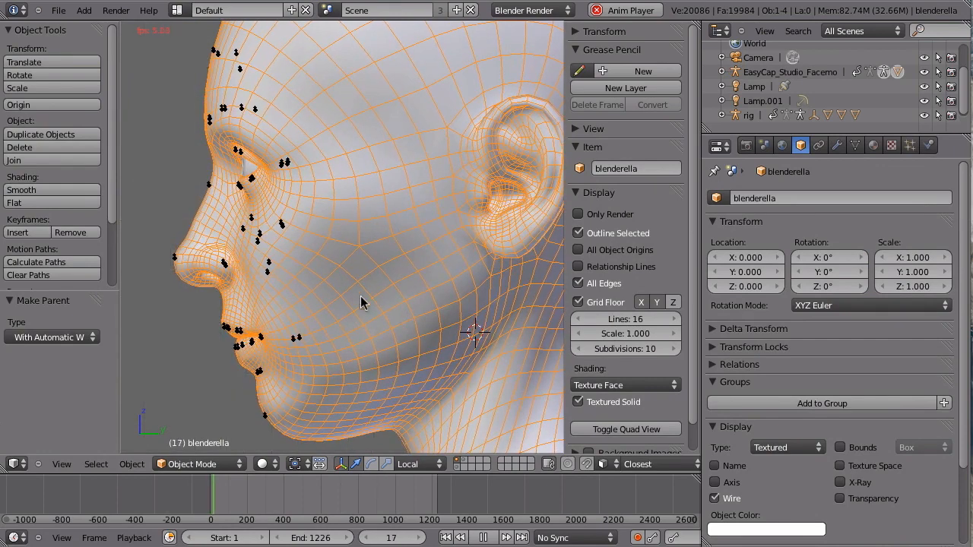
{"action": "key", "text": "KP_1"}
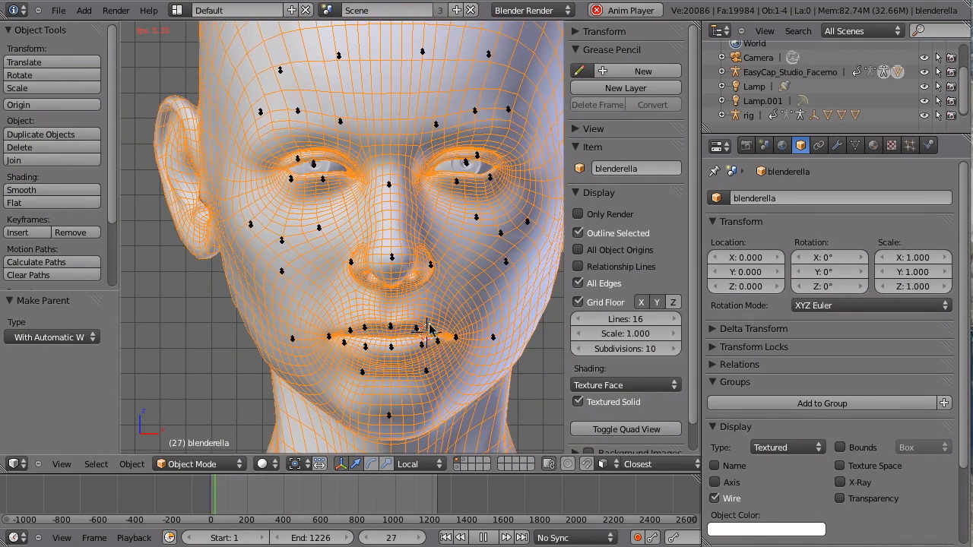
{"action": "left_click", "coordinate": [714, 498]}
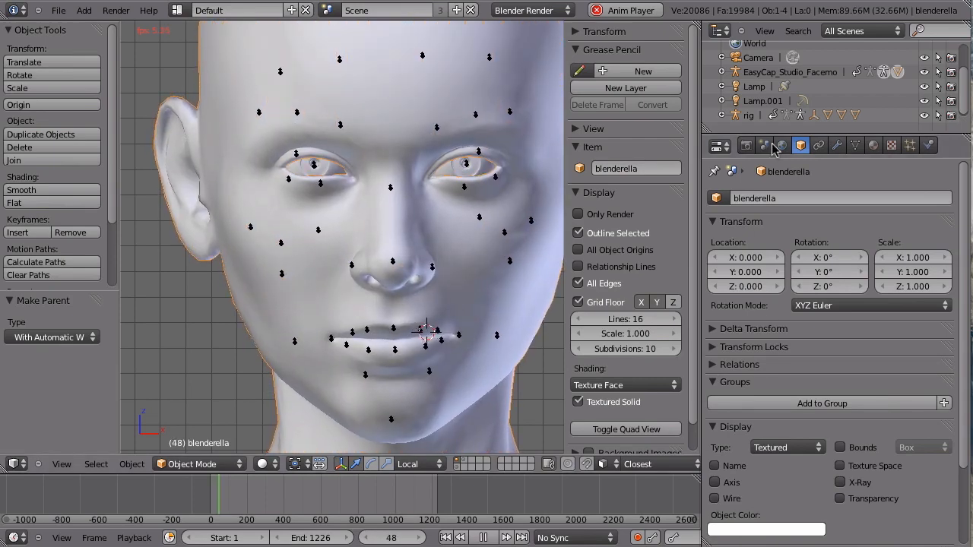
{"action": "left_click", "coordinate": [836, 145]}
{"action": "left_click", "coordinate": [839, 240]}
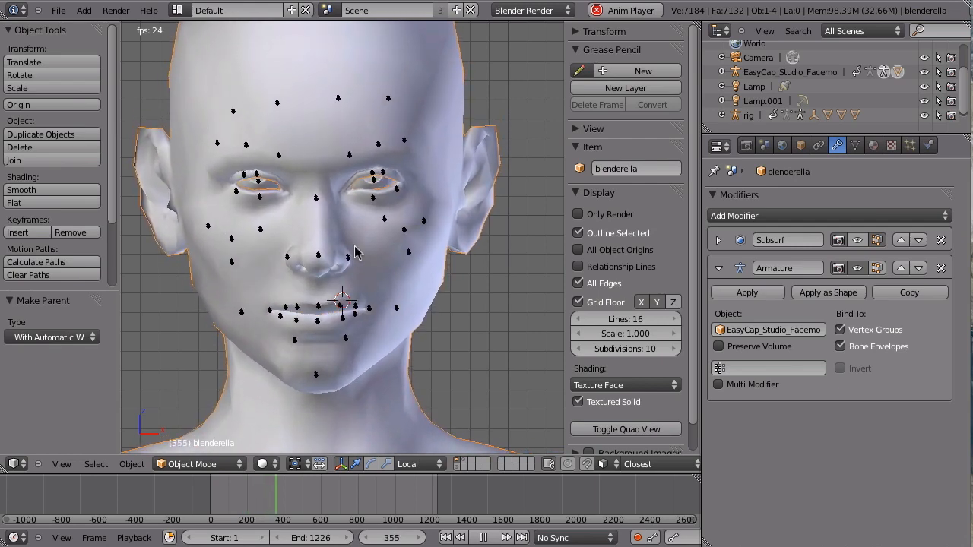
Step: Replay the animation in right side view to examine how the head and neck follow the facial bones
{"action": "key", "text": "Escape"}
{"action": "key", "text": "KP_3"}
{"action": "middle_click_drag", "start_coordinate": [350, 317], "coordinate": [299, 259]}
{"action": "key", "text": "alt+a"}
{"action": "middle_click_drag", "start_coordinate": [390, 355], "coordinate": [369, 258]}
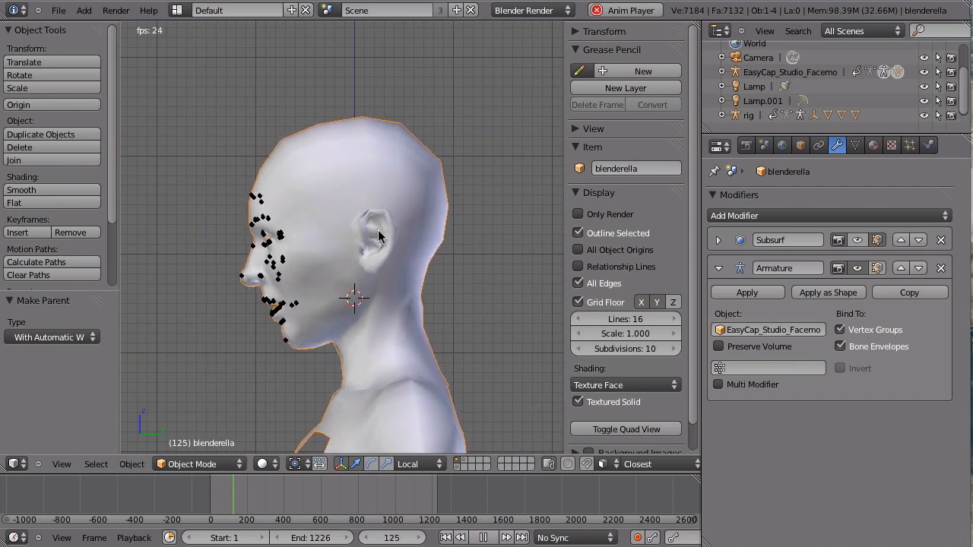
{"action": "key", "text": "Escape"}
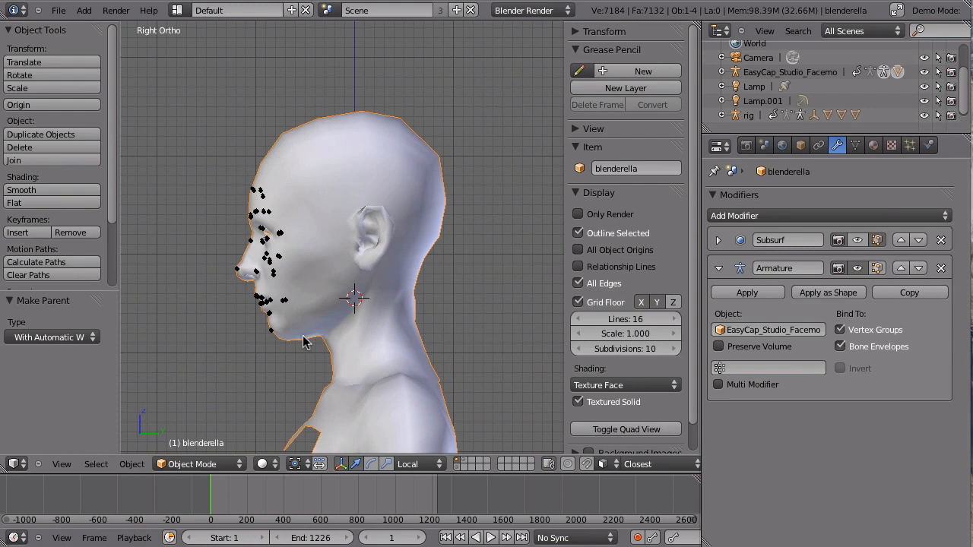
Step: Undo the mesh display changes and the automatic-weights parenting, and replay the animation briefly
{"action": "key", "text": "ctrl+z"}
{"action": "key", "text": "ctrl+z"}
{"action": "key", "text": "ctrl+z"}
{"action": "key", "text": "Tab"}
{"action": "key", "text": "Tab"}
{"action": "key", "text": "alt+a"}
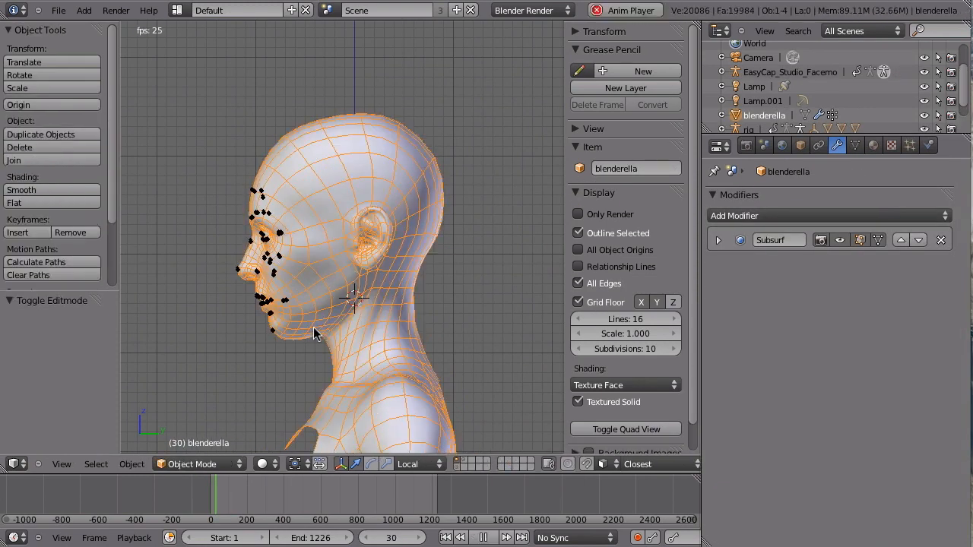
{"action": "key", "text": "Escape"}
Step: Select the EasyCap_Studio_Facemo armature and switch it from pose mode to edit mode
{"action": "scroll", "coordinate": [302, 273], "scroll_direction": "up", "scroll_amount": 3}
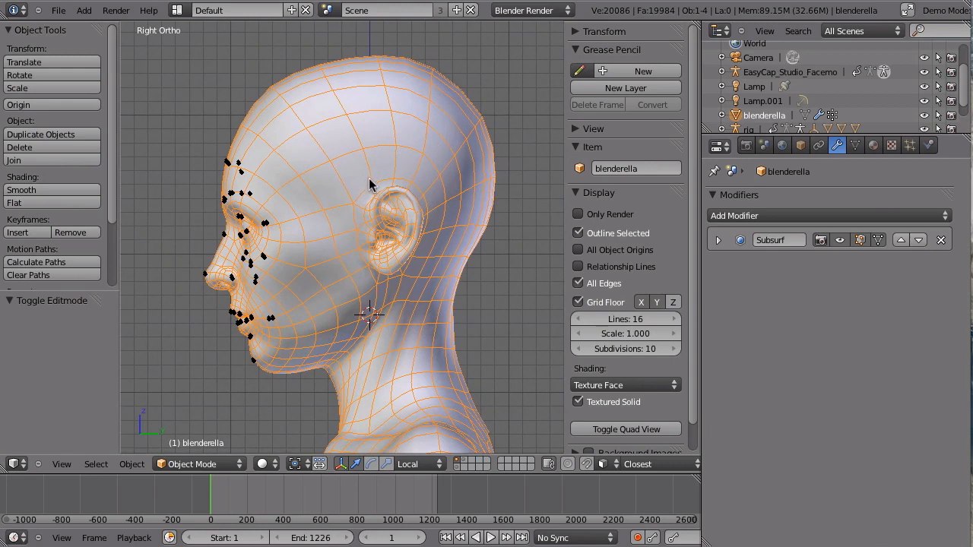
{"action": "key", "text": "Tab"}
{"action": "right_click", "coordinate": [269, 327]}
{"action": "key", "text": "Tab"}
{"action": "right_click", "coordinate": [276, 314]}
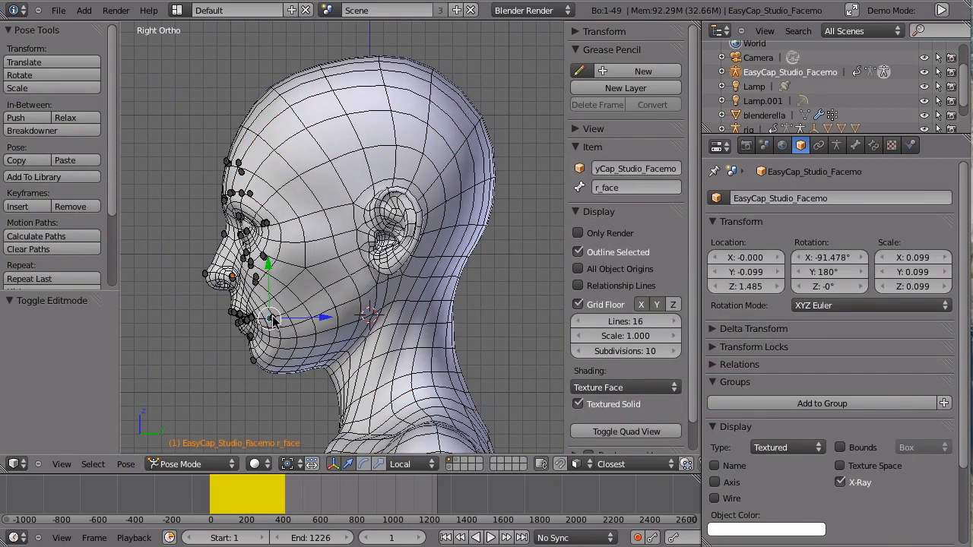
{"action": "key", "text": "ctrl+Tab"}
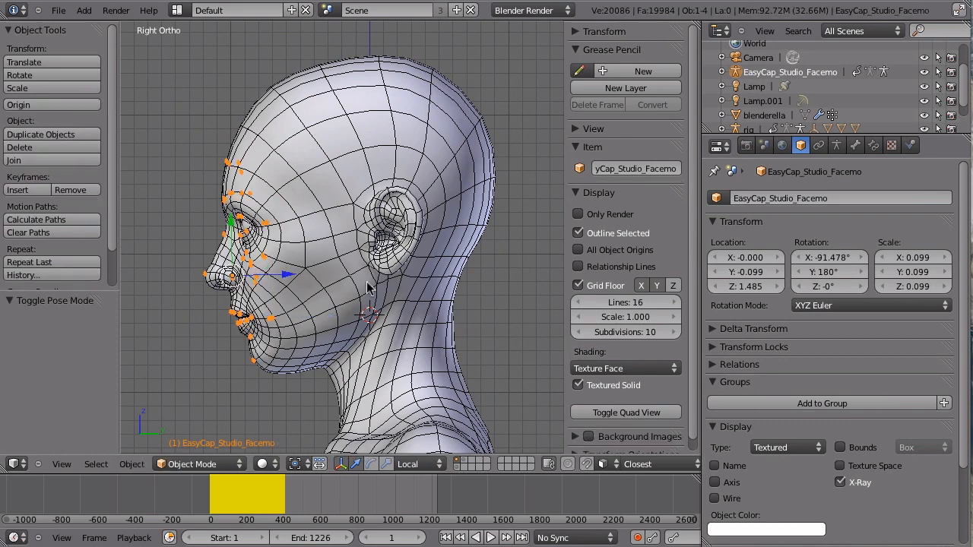
{"action": "key", "text": "Tab"}
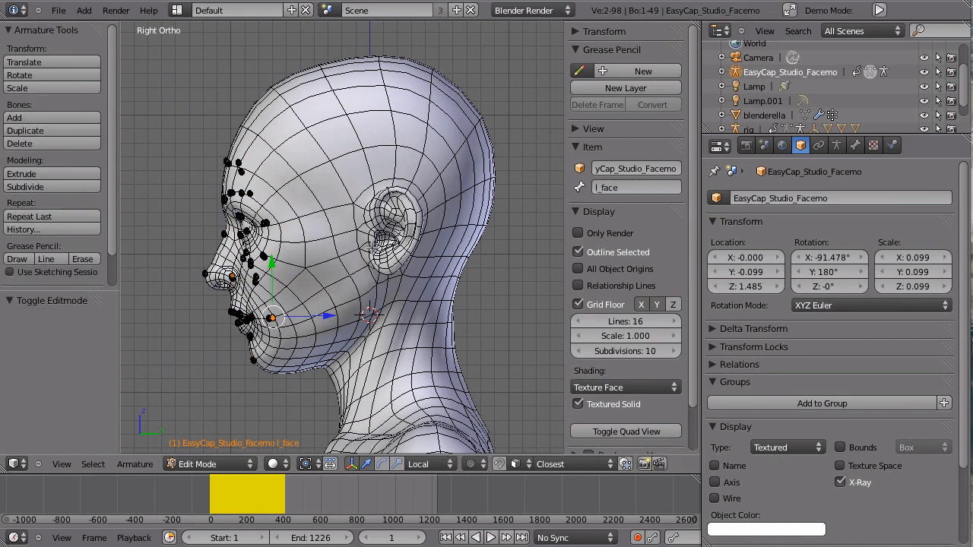
Step: Snap the 3D cursor to the facial armature's origin in object mode and return the armature to edit mode
{"action": "key", "text": "Tab"}
{"action": "key", "text": "shift+s"}
{"action": "left_click", "coordinate": [255, 321]}
{"action": "key", "text": "KP_1"}
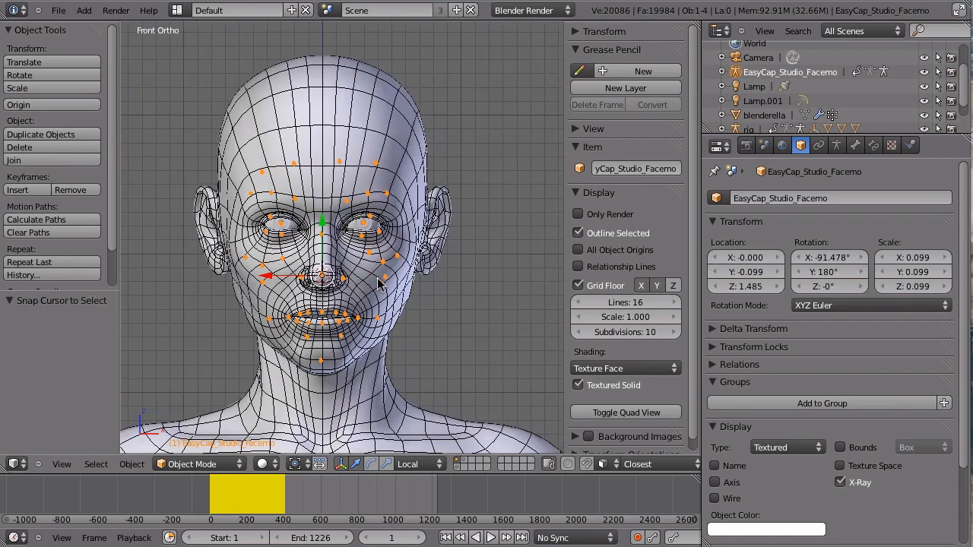
{"action": "key", "text": "KP_3"}
{"action": "key", "text": "Tab"}
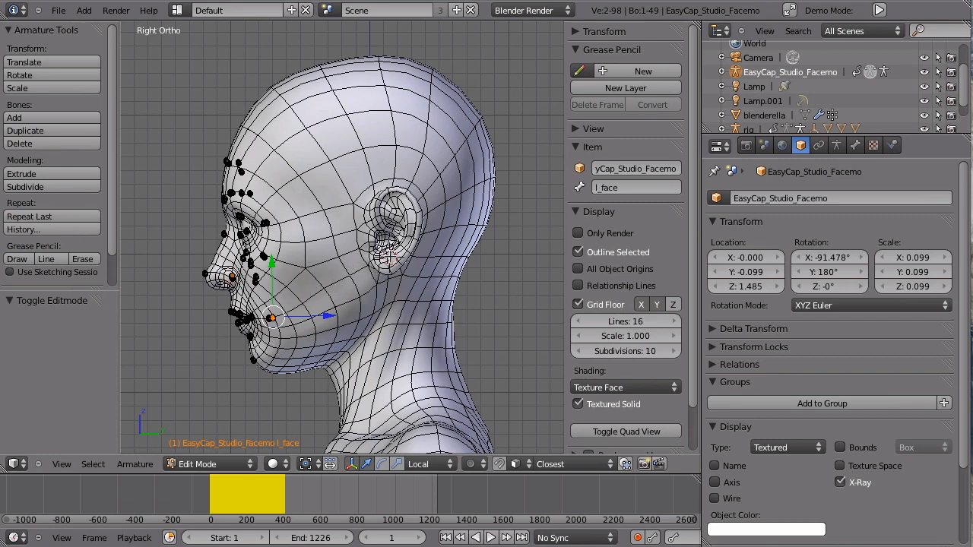
Step: Add a head bone at the 3D cursor beside the ear and move its tip down to the crown of the head
{"action": "scroll", "coordinate": [388, 266], "scroll_direction": "down", "scroll_amount": 1}
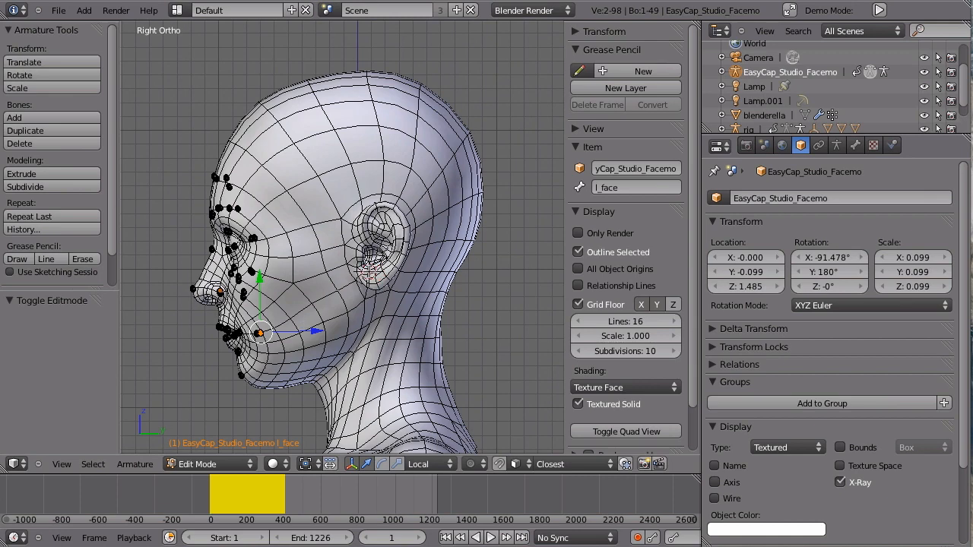
{"action": "scroll", "coordinate": [372, 268], "scroll_direction": "down", "scroll_amount": 1}
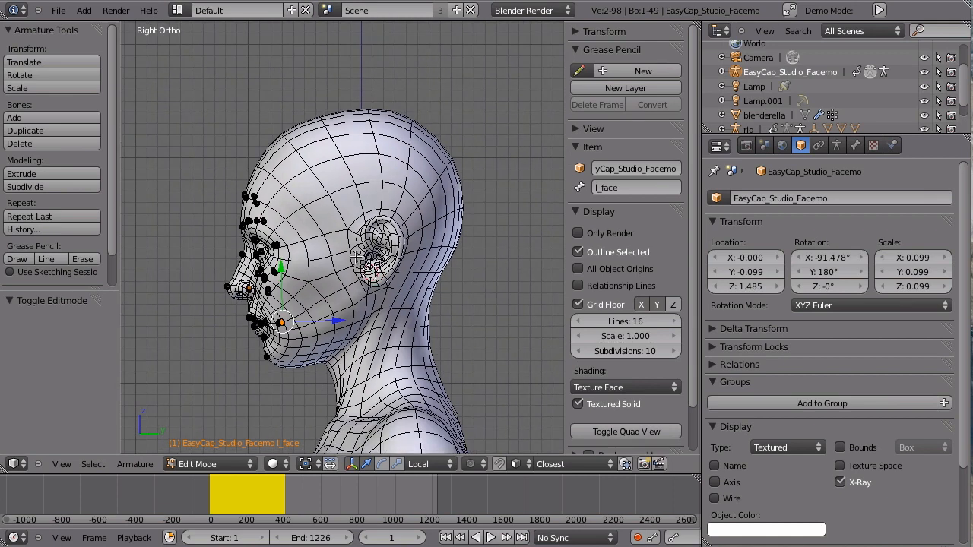
{"action": "key", "text": "shift+a"}
{"action": "scroll", "coordinate": [371, 236], "scroll_direction": "down", "scroll_amount": 9}
{"action": "key", "text": "g"}
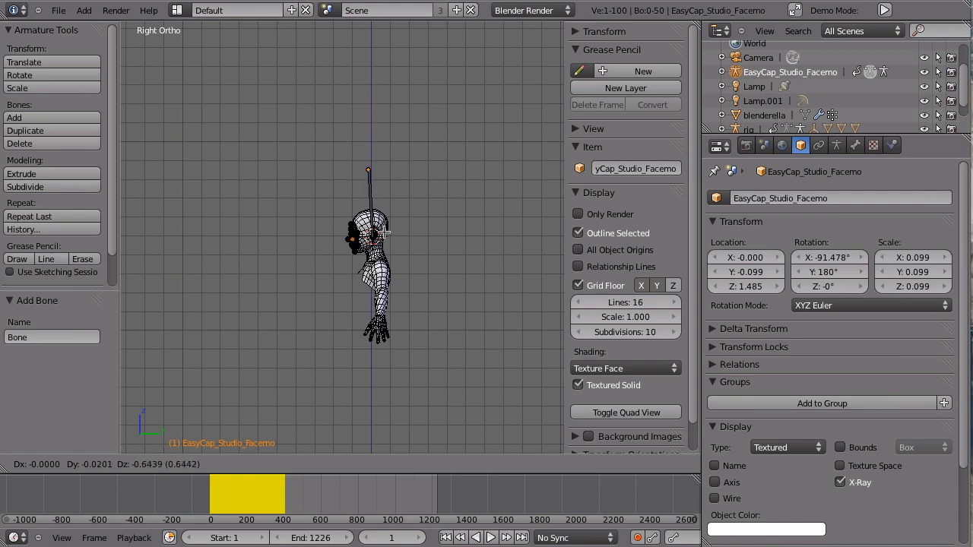
{"action": "left_click", "coordinate": [381, 228]}
{"action": "scroll", "coordinate": [383, 210], "scroll_direction": "up", "scroll_amount": 9}
{"action": "key", "text": "g"}
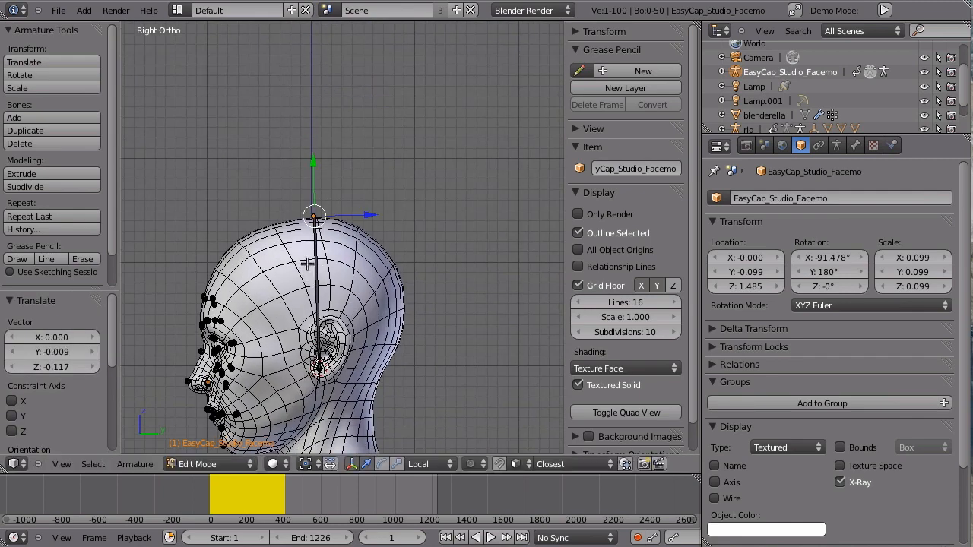
{"action": "left_click", "coordinate": [304, 260]}
Step: Nudge the base joint of the head bone slightly into place near the ear
{"action": "middle_click_drag", "start_coordinate": [322, 253], "coordinate": [327, 185], "text": "shift"}
{"action": "scroll", "coordinate": [329, 218], "scroll_direction": "up", "scroll_amount": 2}
{"action": "right_click", "coordinate": [328, 331]}
{"action": "key", "text": "g"}
{"action": "left_click", "coordinate": [327, 328]}
Step: Extrude a neck bone from the head bone's base to shoulder height, about 0.038 in Y and -0.128 in Z, and switch its direction
{"action": "middle_click_drag", "start_coordinate": [304, 282], "coordinate": [313, 164], "text": "shift"}
{"action": "key", "text": "e"}
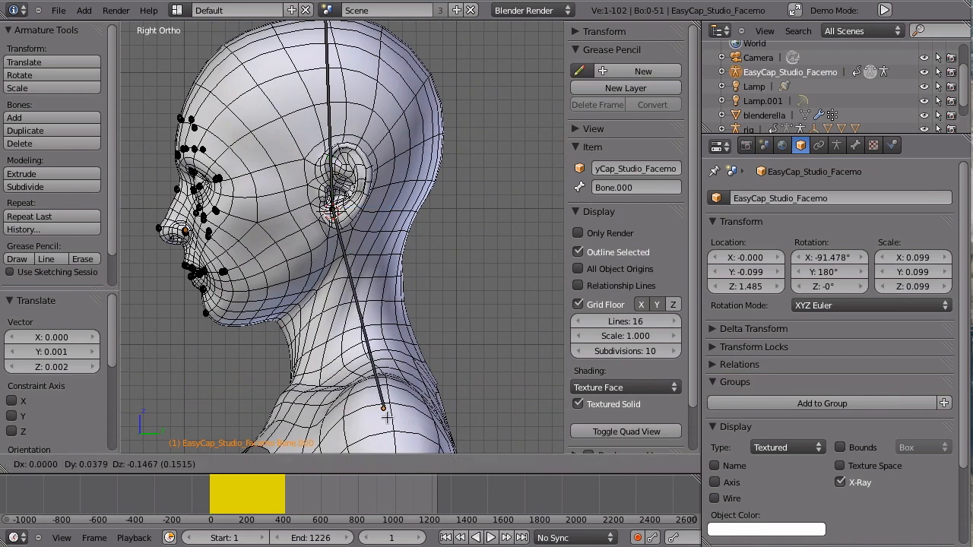
{"action": "left_click", "coordinate": [369, 341]}
{"action": "right_click", "coordinate": [348, 304]}
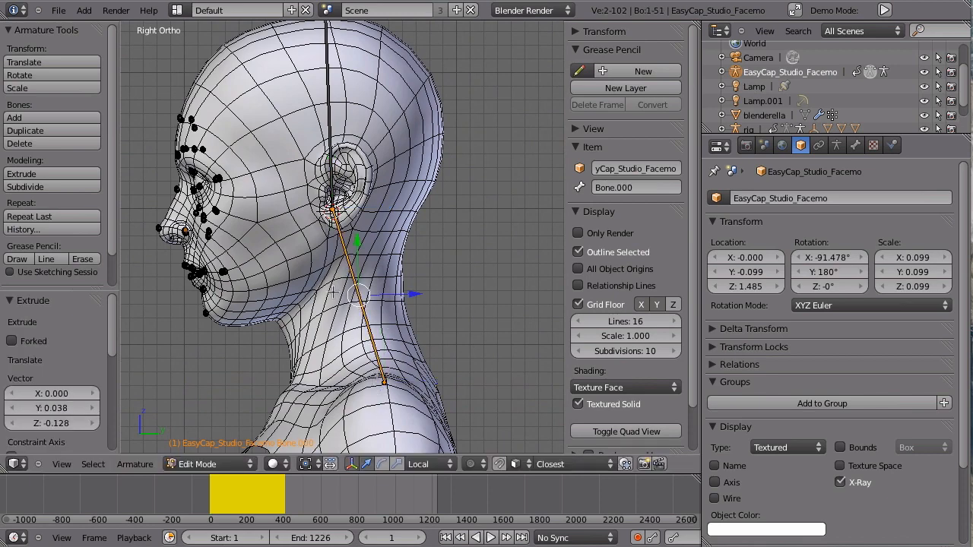
{"action": "key", "text": "alt+f"}
{"action": "middle_click_drag", "start_coordinate": [375, 293], "coordinate": [404, 159], "text": "shift"}
Step: Display the armature's bones as Octahedral and toggle the neck bone's direction to check which way it points
{"action": "key", "text": "KP_1"}
{"action": "scroll", "coordinate": [404, 310], "scroll_direction": "down", "scroll_amount": 3}
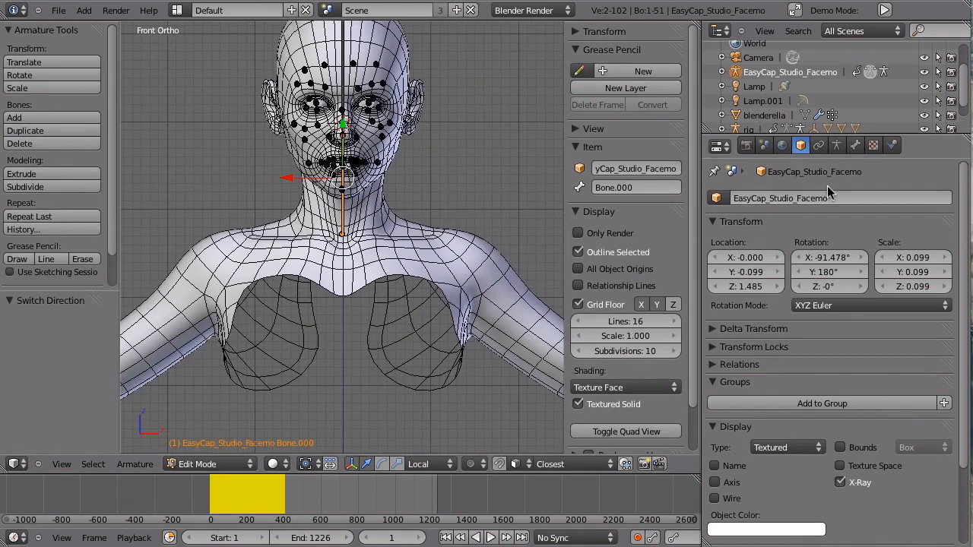
{"action": "left_click", "coordinate": [818, 145]}
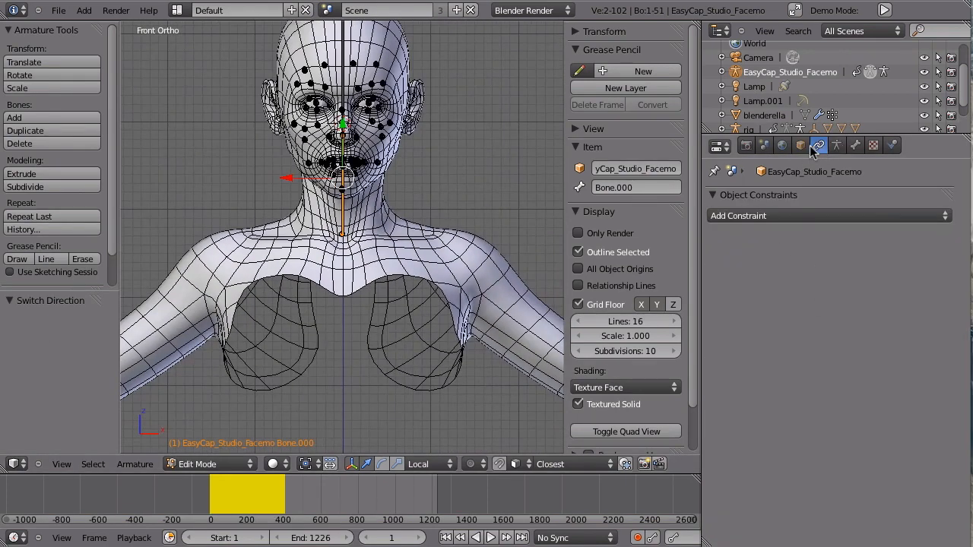
{"action": "left_click", "coordinate": [838, 146]}
{"action": "left_click", "coordinate": [723, 427]}
{"action": "middle_click_drag", "start_coordinate": [327, 167], "coordinate": [196, 230]}
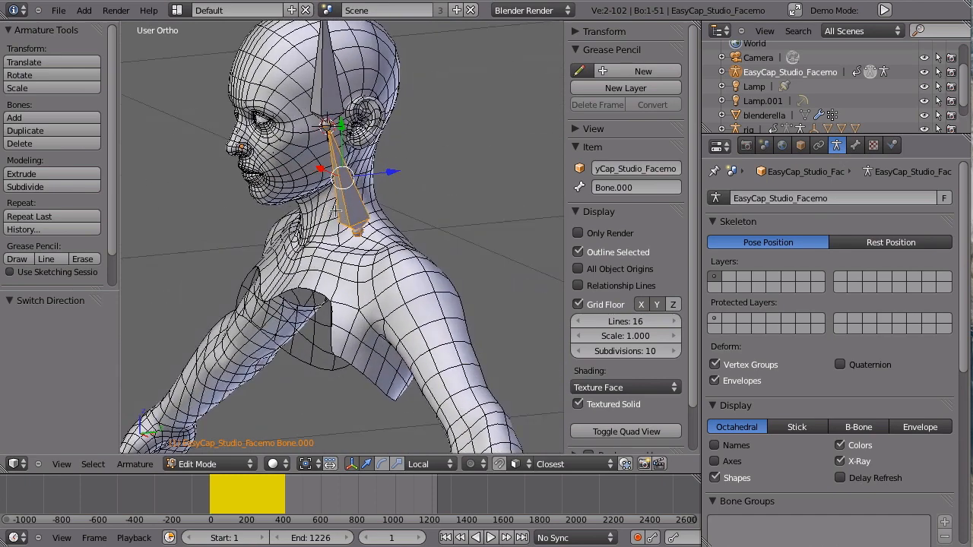
{"action": "key", "text": "alt+f"}
{"action": "key", "text": "alt+f"}
{"action": "key", "text": "alt+f"}
{"action": "key", "text": "alt+f"}
Step: Enable X-Axis Mirror and fork-extrude shoulder bones from the neck bone's lower joint, about 0.142 in X and -0.019 in Z
{"action": "key", "text": "KP_1"}
{"action": "right_click", "coordinate": [307, 241]}
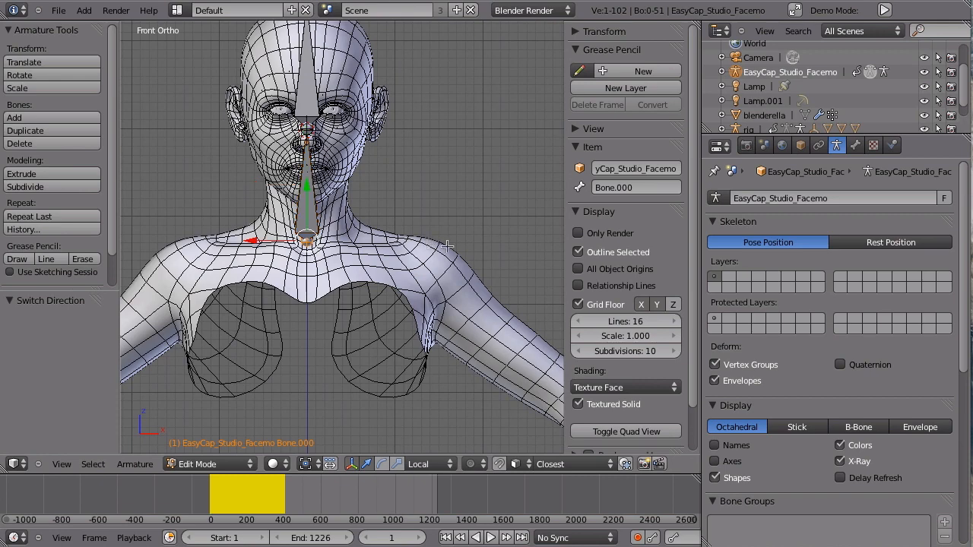
{"action": "scroll", "coordinate": [42, 271], "scroll_direction": "down", "scroll_amount": 2}
{"action": "left_click", "coordinate": [10, 275]}
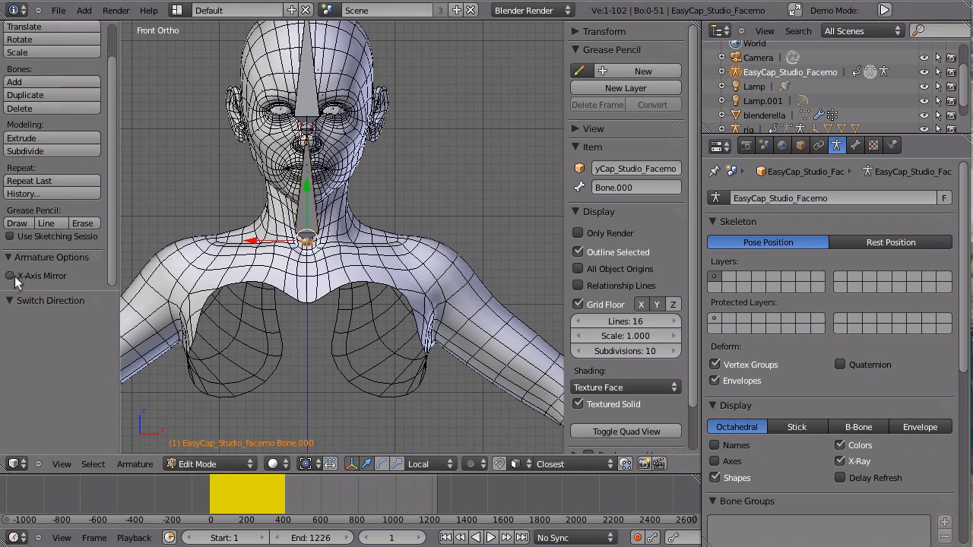
{"action": "scroll", "coordinate": [302, 283], "scroll_direction": "down", "scroll_amount": 3}
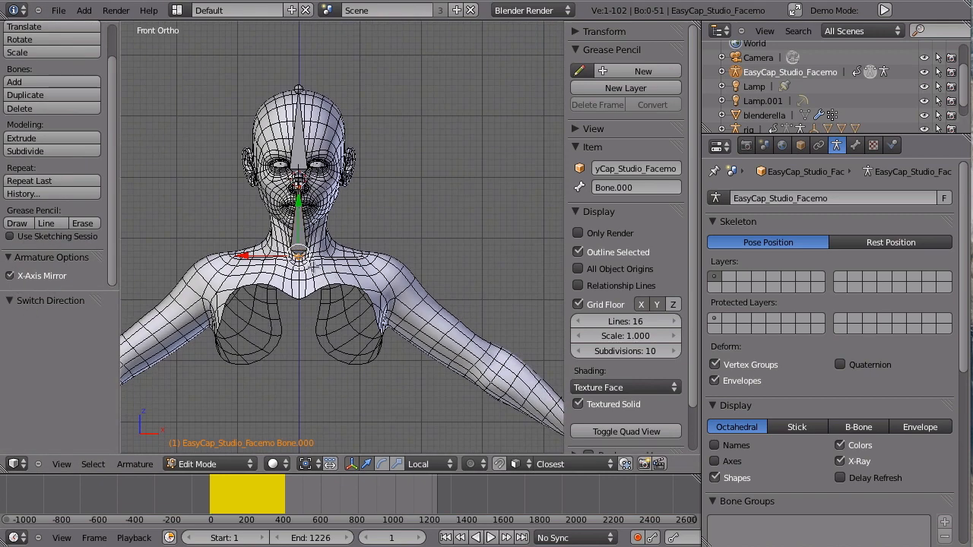
{"action": "key", "text": "shift+e"}
{"action": "left_click", "coordinate": [389, 270]}
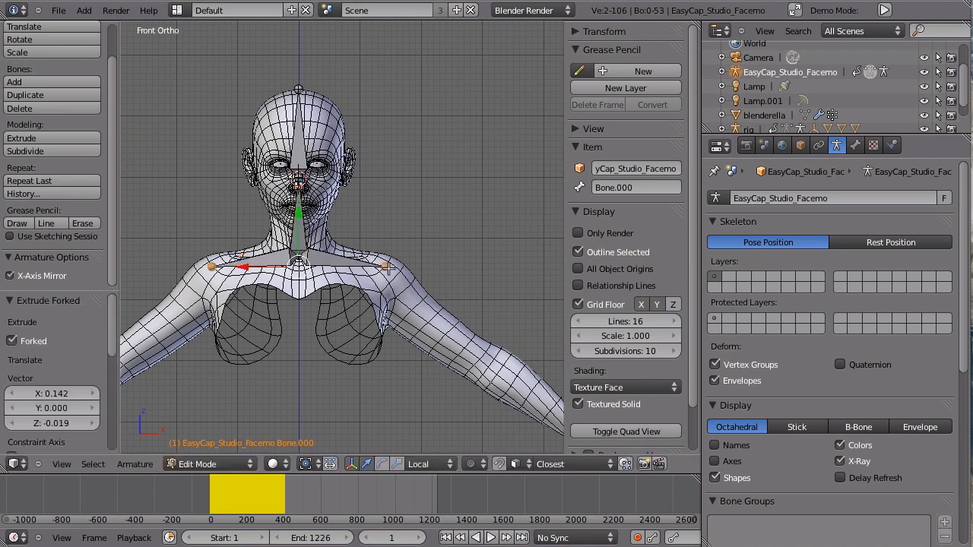
Step: Extrude mirrored arm bones from the shoulder tips to the wrists, about 0.392 in X and -0.334 in Z
{"action": "scroll", "coordinate": [423, 284], "scroll_direction": "down", "scroll_amount": 1}
{"action": "middle_click_drag", "start_coordinate": [422, 284], "coordinate": [320, 215], "text": "shift"}
{"action": "key", "text": "e"}
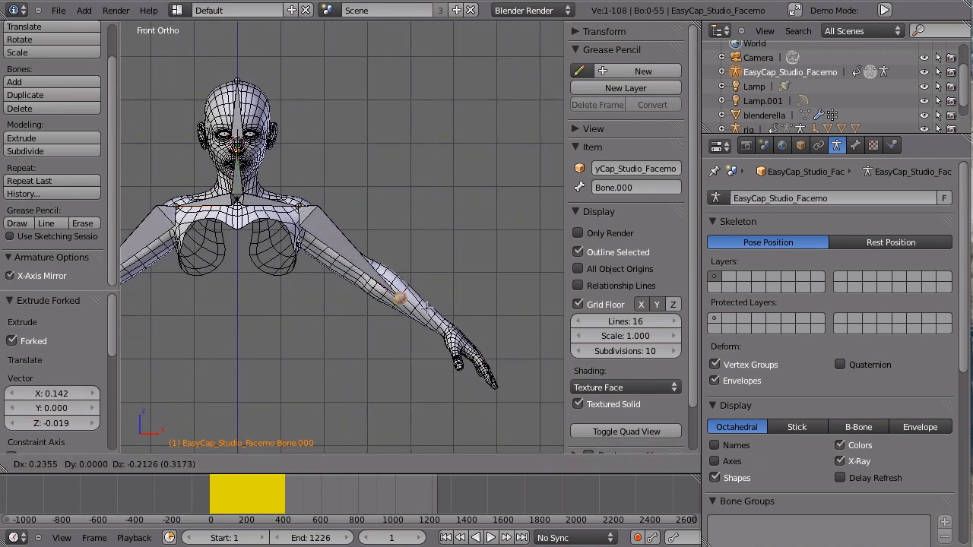
{"action": "left_click", "coordinate": [462, 265]}
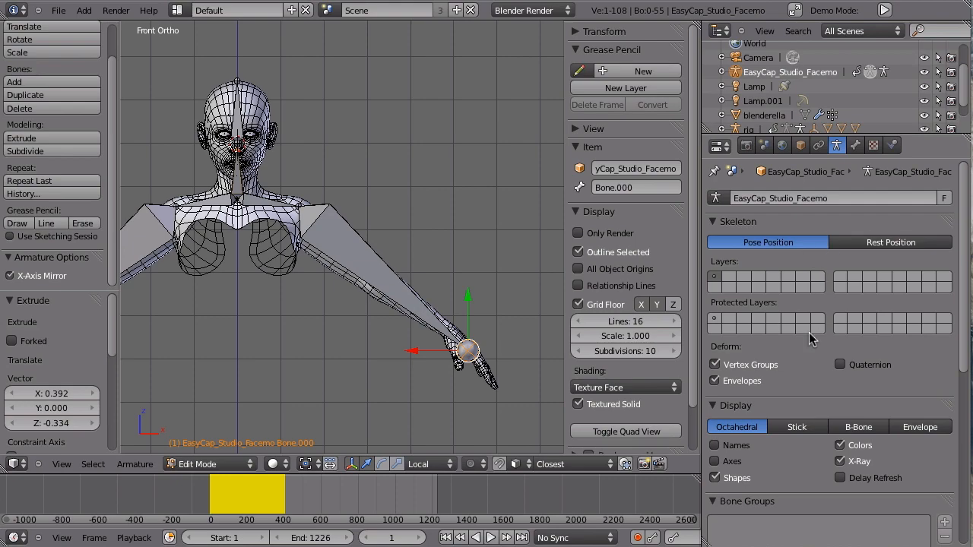
Step: Set the armature's bone display to Stick and view the head and neck from the right side
{"action": "left_click", "coordinate": [796, 427]}
{"action": "scroll", "coordinate": [286, 271], "scroll_direction": "up", "scroll_amount": 3}
{"action": "scroll", "coordinate": [286, 271], "scroll_direction": "up", "scroll_amount": 1}
{"action": "key", "text": "KP_3"}
{"action": "middle_click_drag", "start_coordinate": [345, 131], "coordinate": [351, 258], "text": "shift"}
{"action": "scroll", "coordinate": [355, 189], "scroll_direction": "up", "scroll_amount": 3}
{"action": "scroll", "coordinate": [293, 329], "scroll_direction": "up", "scroll_amount": 2}
{"action": "middle_click_drag", "start_coordinate": [294, 329], "coordinate": [294, 325], "text": "ctrl"}
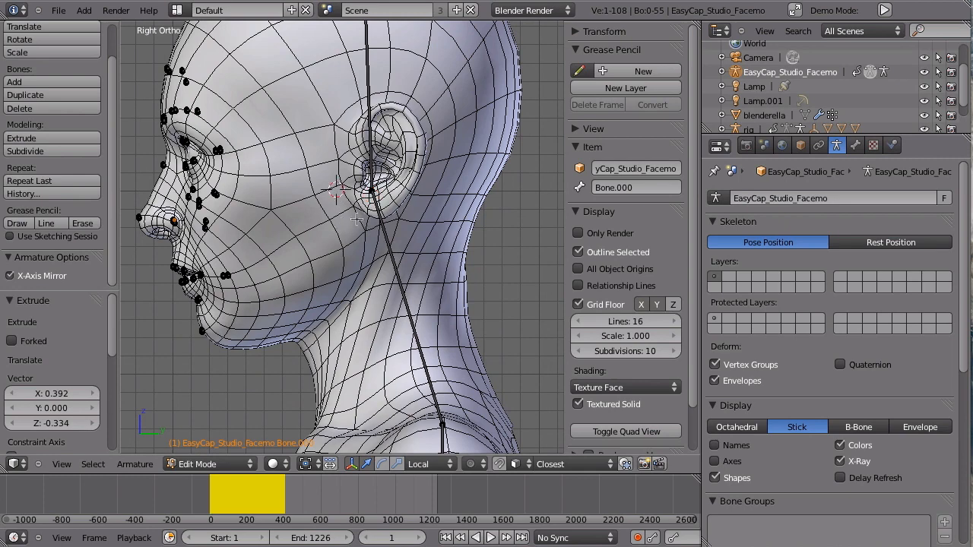
Step: Add a bone starting in front of the ear and move its tip to the chin, near the m_chin marker bone
{"action": "scroll", "coordinate": [349, 182], "scroll_direction": "down", "scroll_amount": 1}
{"action": "key", "text": "shift+a"}
{"action": "scroll", "coordinate": [410, 152], "scroll_direction": "down", "scroll_amount": 2}
{"action": "scroll", "coordinate": [427, 144], "scroll_direction": "down", "scroll_amount": 4}
{"action": "key", "text": "g"}
{"action": "left_click", "coordinate": [365, 427]}
{"action": "key", "text": "g"}
{"action": "left_click", "coordinate": [317, 392]}
{"action": "scroll", "coordinate": [344, 200], "scroll_direction": "up", "scroll_amount": 11}
{"action": "key", "text": "g"}
{"action": "left_click", "coordinate": [253, 358]}
{"action": "middle_click_drag", "start_coordinate": [253, 358], "coordinate": [352, 167], "text": "shift"}
{"action": "key", "text": "g"}
{"action": "left_click", "coordinate": [332, 341]}
{"action": "middle_click_drag", "start_coordinate": [332, 340], "coordinate": [318, 238], "text": "shift"}
{"action": "scroll", "coordinate": [328, 297], "scroll_direction": "up", "scroll_amount": 2}
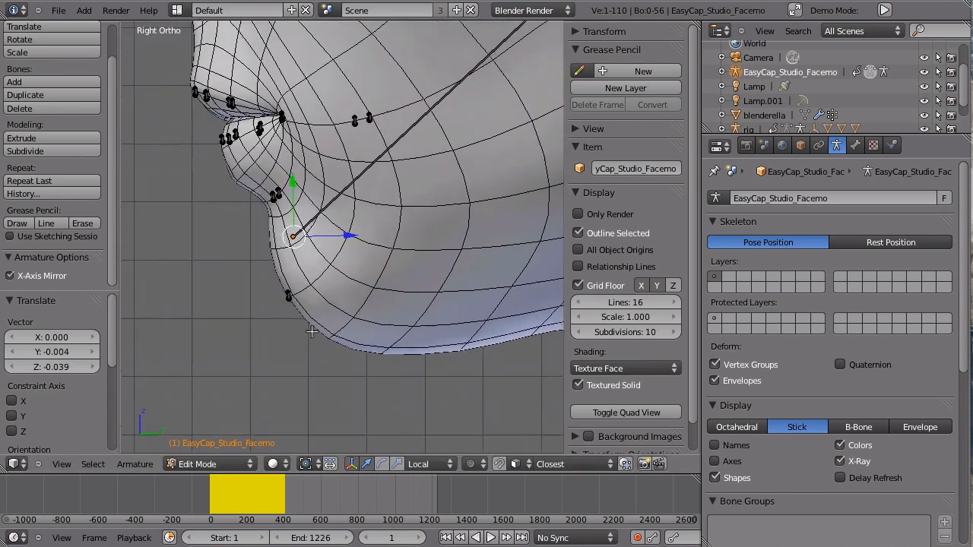
Step: Snap the 3D cursor to the m_chin marker's joint and snap the jaw bone's tip to the cursor
{"action": "right_click", "coordinate": [291, 310]}
{"action": "scroll", "coordinate": [310, 318], "scroll_direction": "up", "scroll_amount": 2}
{"action": "key", "text": "shift+s"}
{"action": "left_click", "coordinate": [282, 313]}
{"action": "right_click", "coordinate": [289, 203]}
{"action": "key", "text": "shift+s"}
{"action": "left_click", "coordinate": [269, 186]}
{"action": "scroll", "coordinate": [307, 297], "scroll_direction": "down", "scroll_amount": 2}
{"action": "scroll", "coordinate": [317, 280], "scroll_direction": "down", "scroll_amount": 3}
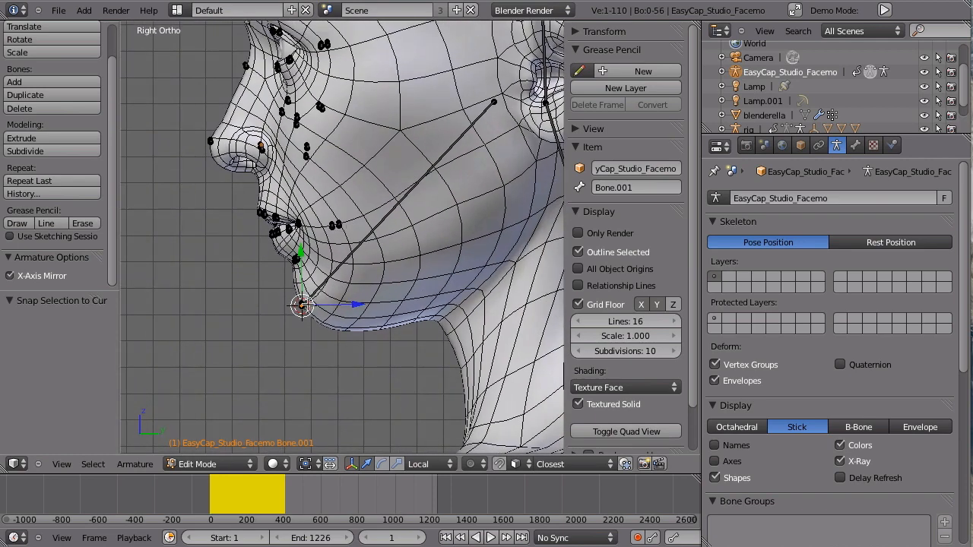
Step: Move the jaw bone's upper joint about 0.066 along X to the side of the face near the ear
{"action": "right_click", "coordinate": [491, 106]}
{"action": "key", "text": "KP_1"}
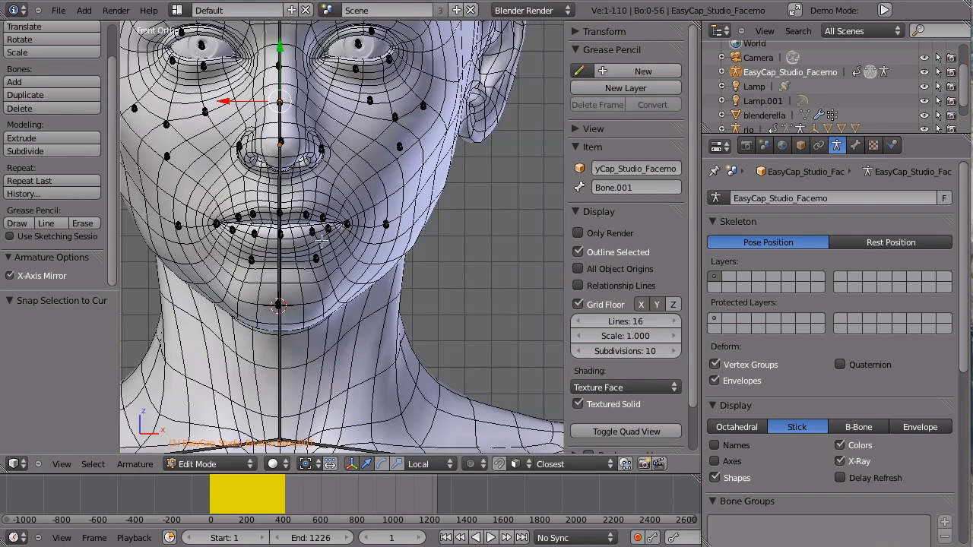
{"action": "scroll", "coordinate": [319, 237], "scroll_direction": "up", "scroll_amount": 3, "text": "shift"}
{"action": "left_click_drag", "start_coordinate": [241, 157], "coordinate": [416, 157]}
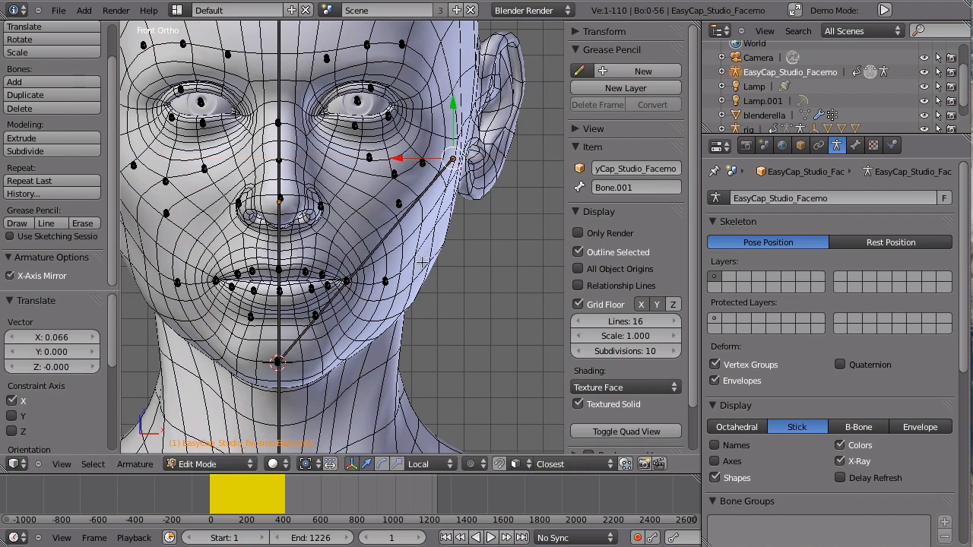
Step: With the 3D Cursor as pivot point, duplicate the jaw bone and mirror the copy across the X axis
{"action": "middle_click_drag", "start_coordinate": [423, 263], "coordinate": [455, 224], "text": "shift"}
{"action": "left_click", "coordinate": [305, 464]}
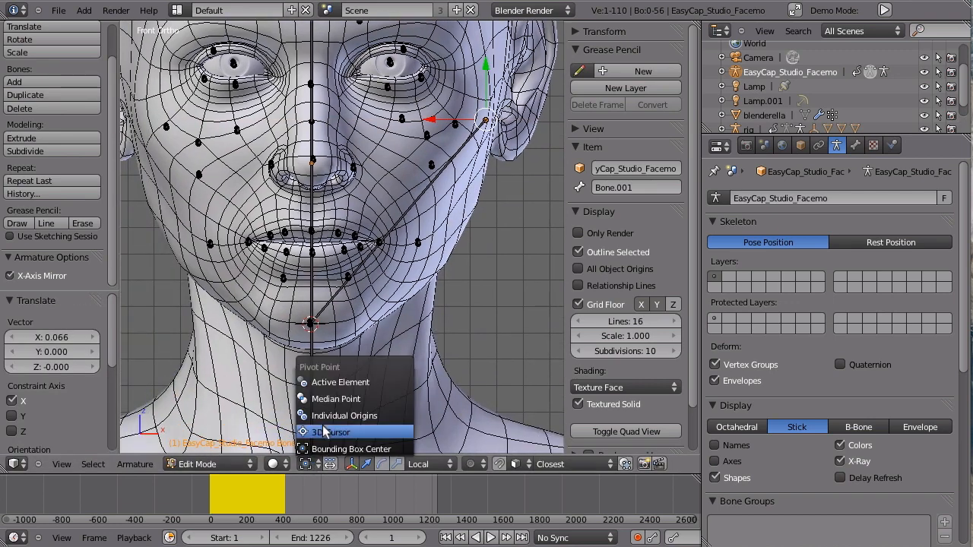
{"action": "left_click", "coordinate": [326, 431]}
{"action": "right_click", "coordinate": [409, 205]}
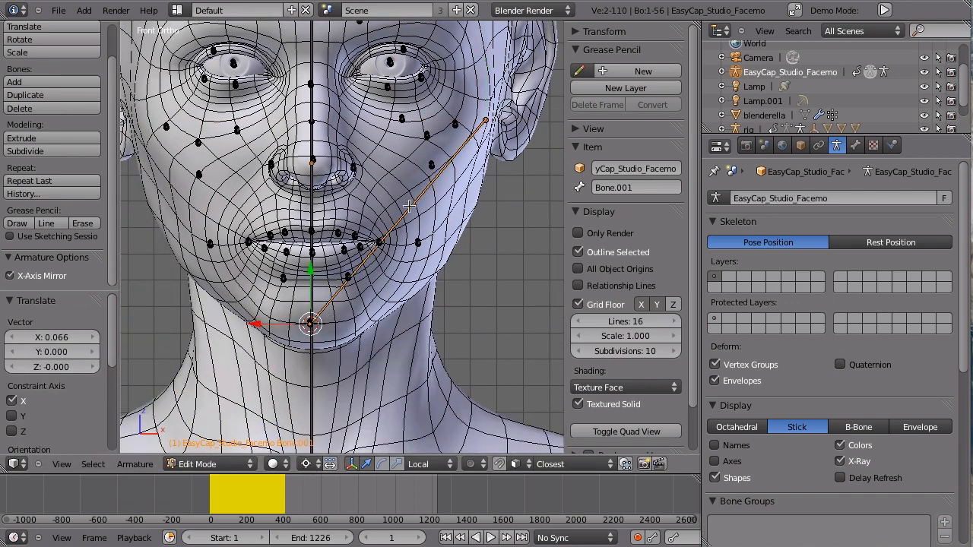
{"action": "key", "text": "shift+d"}
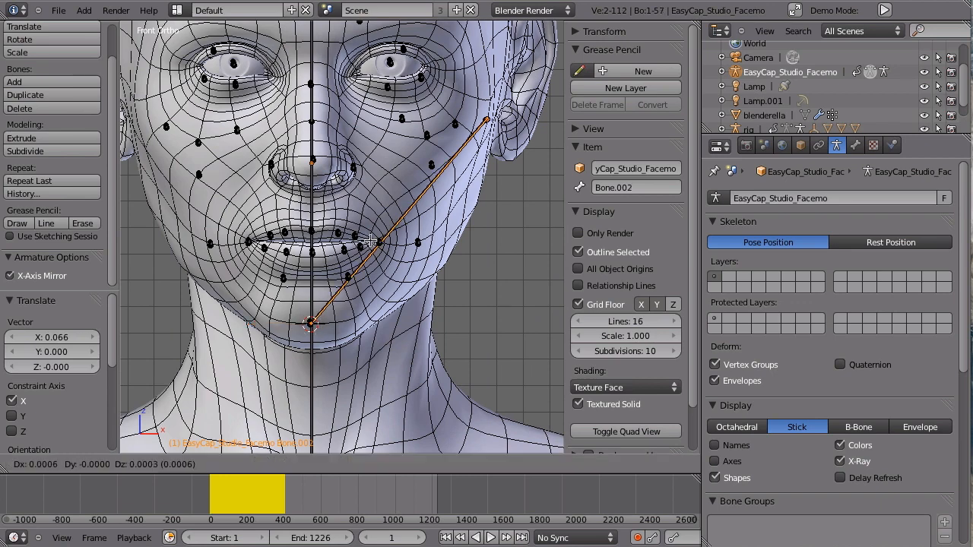
{"action": "left_click", "coordinate": [369, 237]}
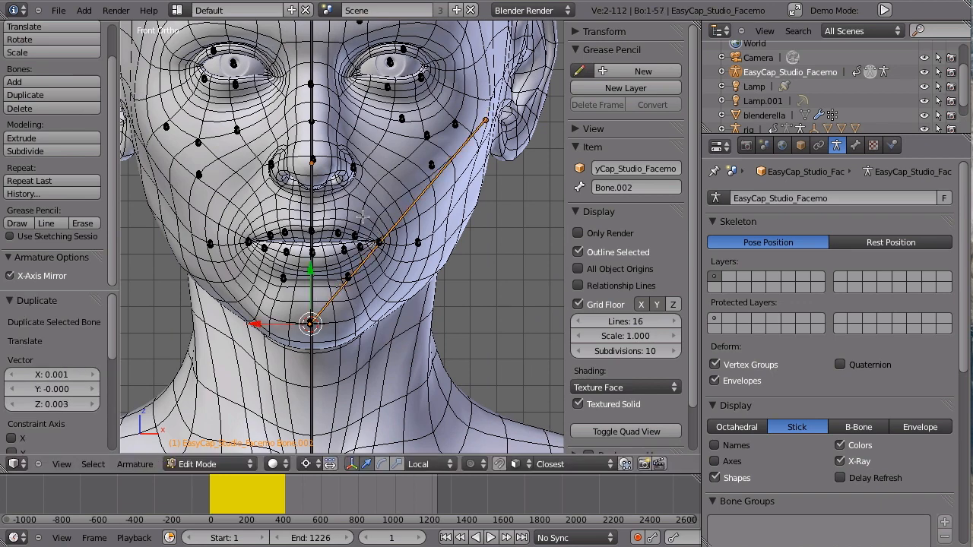
{"action": "key", "text": "ctrl+m"}
{"action": "key", "text": "x"}
{"action": "key", "text": "Return"}
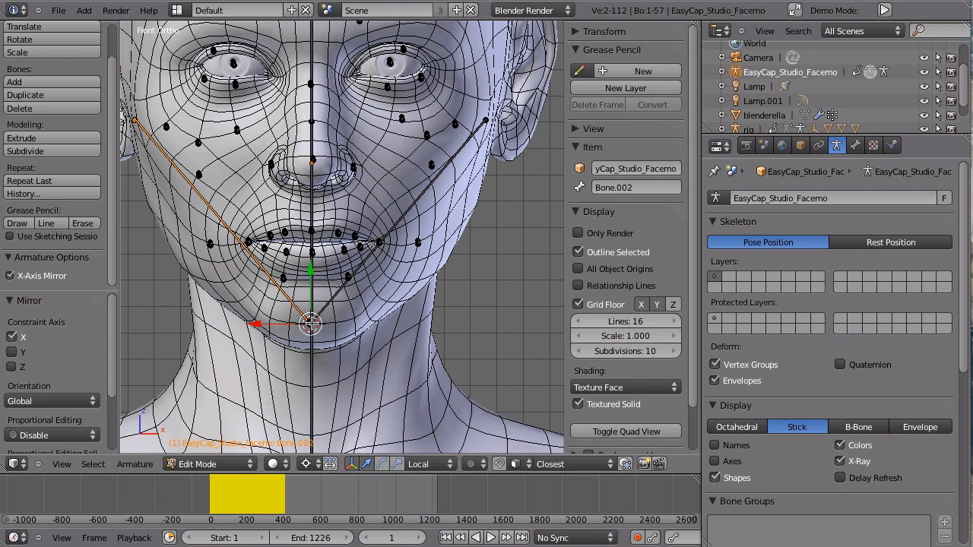
Step: Select the m_chin marker bone and inspect its Deform setting in the bone properties
{"action": "scroll", "coordinate": [249, 326], "scroll_direction": "down", "scroll_amount": 1}
{"action": "middle_click_drag", "start_coordinate": [272, 233], "coordinate": [306, 242], "text": "shift"}
{"action": "key", "text": "KP_3"}
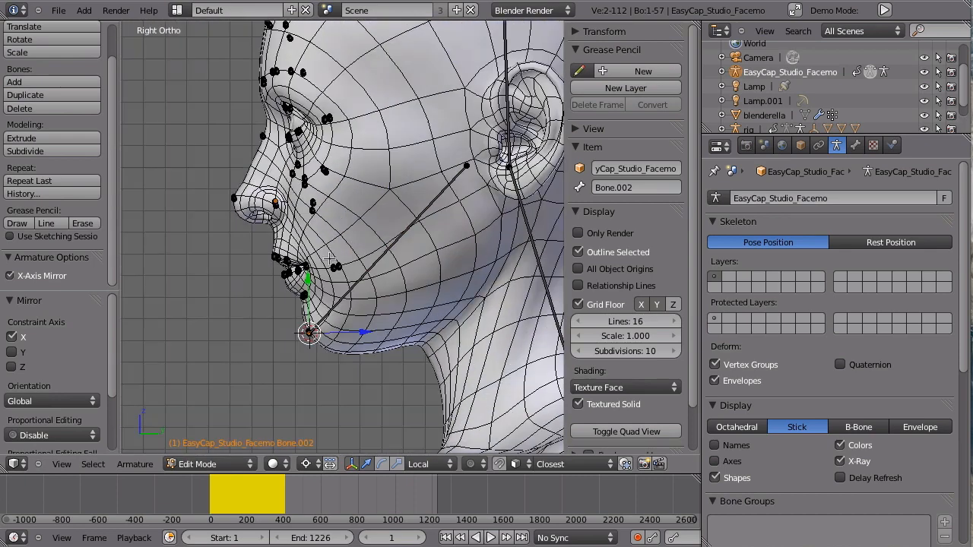
{"action": "scroll", "coordinate": [425, 240], "scroll_direction": "up", "scroll_amount": 1}
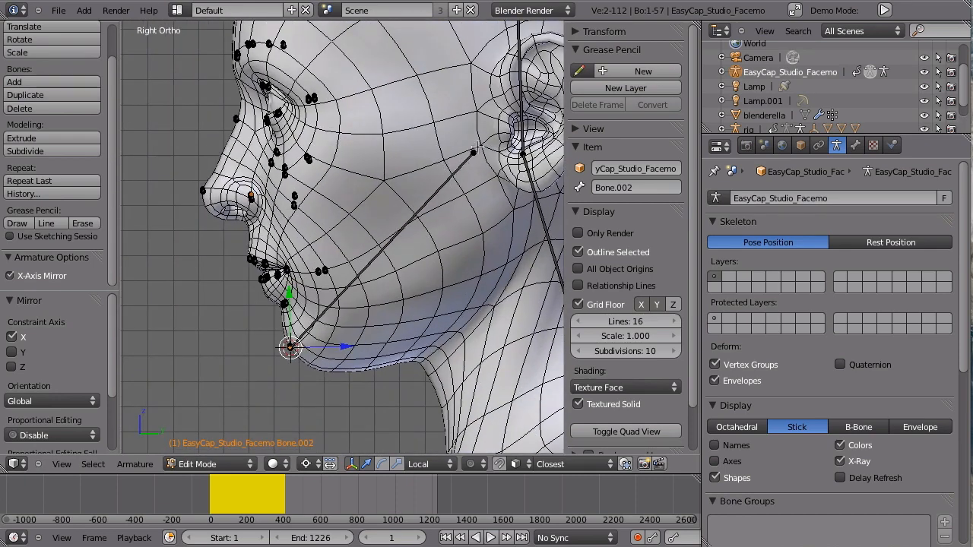
{"action": "scroll", "coordinate": [327, 340], "scroll_direction": "up", "scroll_amount": 3}
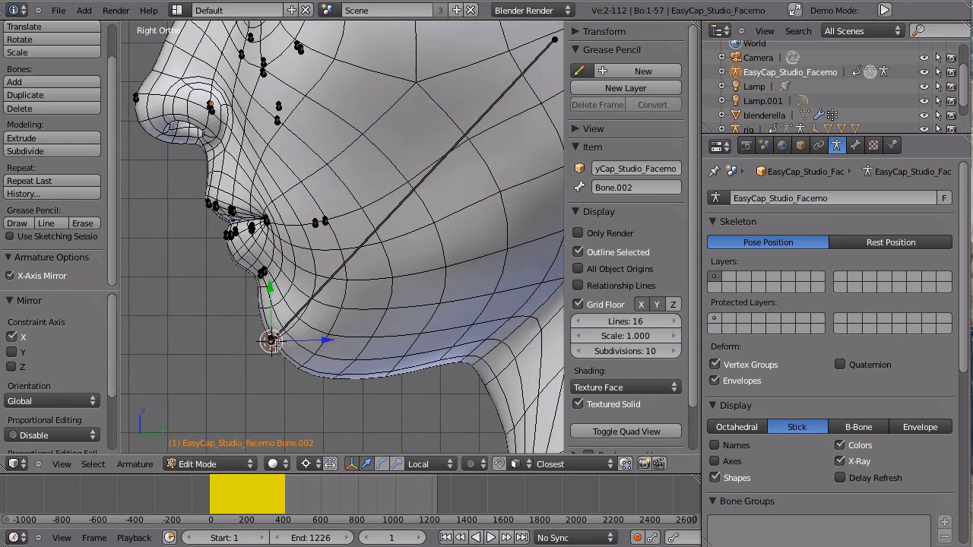
{"action": "scroll", "coordinate": [292, 301], "scroll_direction": "up", "scroll_amount": 2}
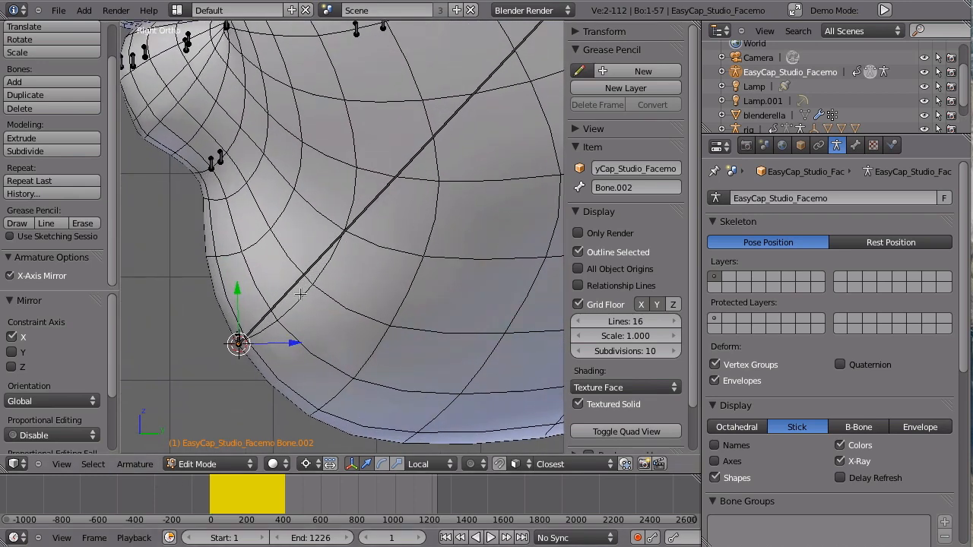
{"action": "right_click", "coordinate": [237, 343]}
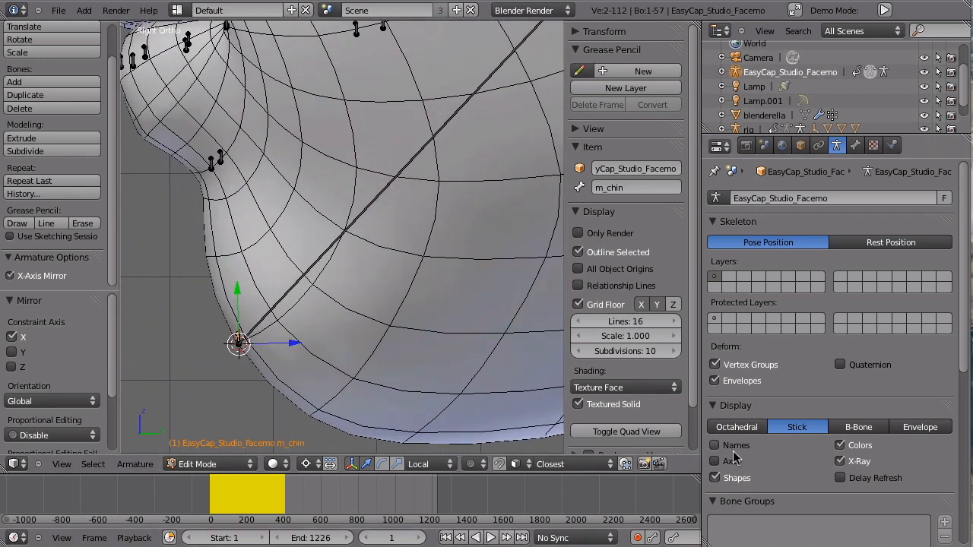
{"action": "left_click", "coordinate": [856, 146]}
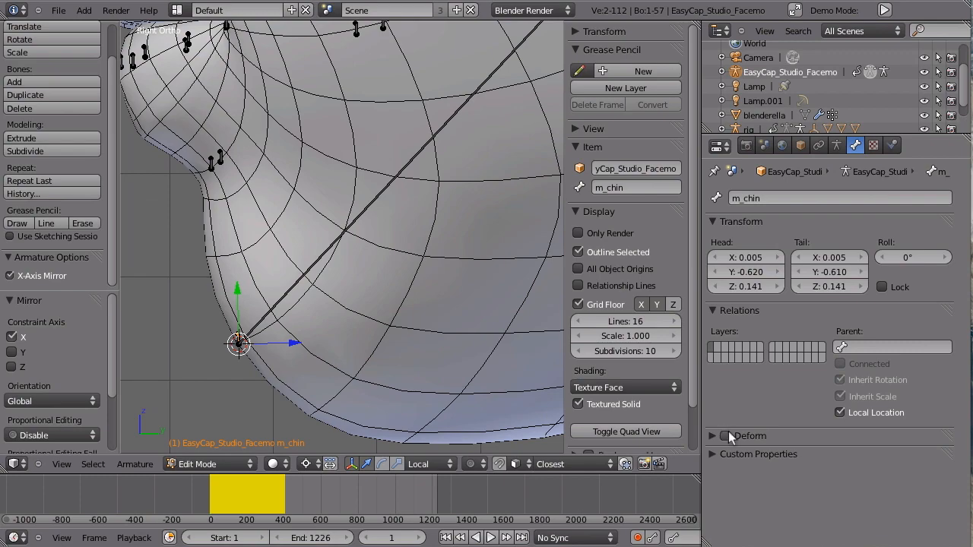
{"action": "scroll", "coordinate": [262, 316], "scroll_direction": "down", "scroll_amount": 7}
Step: Return to Object Mode and play the animation to check how the jaw bones behave relative to the chin marker
{"action": "key", "text": "Tab"}
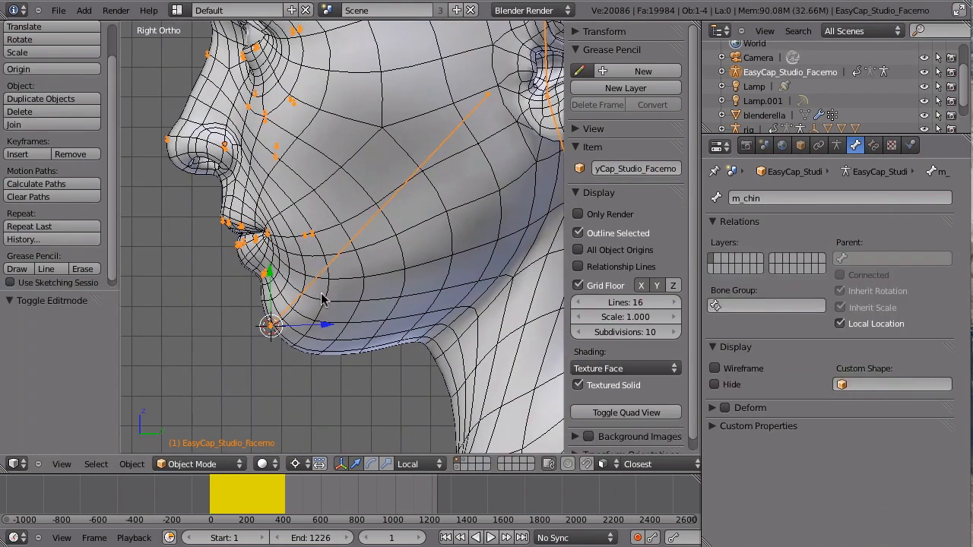
{"action": "middle_click_drag", "start_coordinate": [316, 291], "coordinate": [365, 293]}
{"action": "key", "text": "alt+a"}
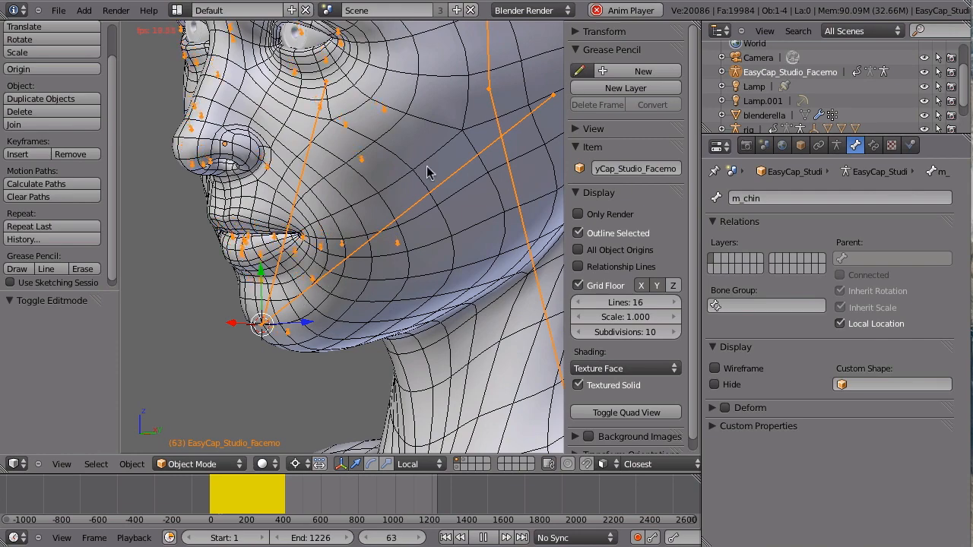
{"action": "key", "text": "Escape"}
Step: In Pose Mode, give the jaw bone on the +X side a Stretch To constraint targeting the m_chin bone
{"action": "scroll", "coordinate": [321, 307], "scroll_direction": "up", "scroll_amount": 6}
{"action": "key", "text": "ctrl+Tab"}
{"action": "scroll", "coordinate": [254, 323], "scroll_direction": "up", "scroll_amount": 3}
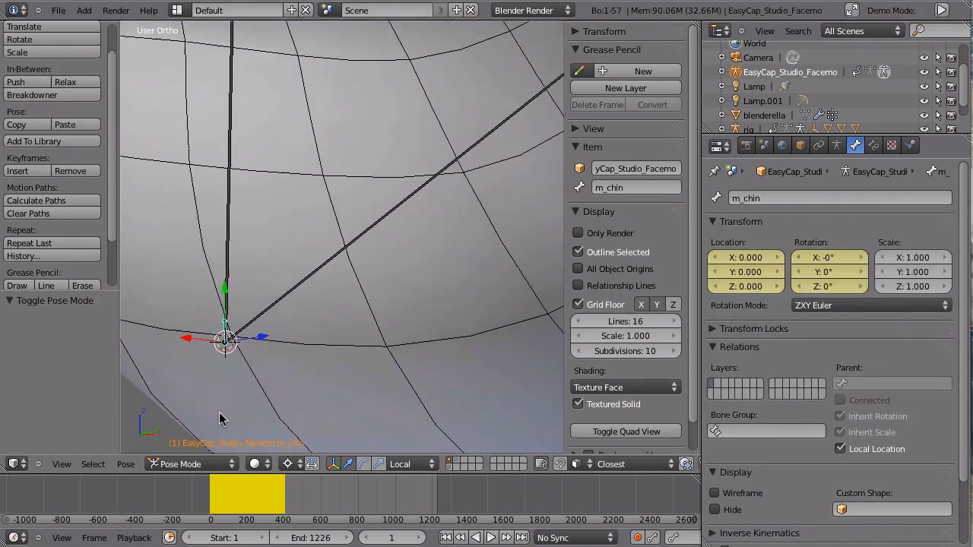
{"action": "middle_click_drag", "start_coordinate": [255, 302], "coordinate": [301, 294]}
{"action": "right_click", "coordinate": [285, 282]}
{"action": "key", "text": "ctrl+shift+c"}
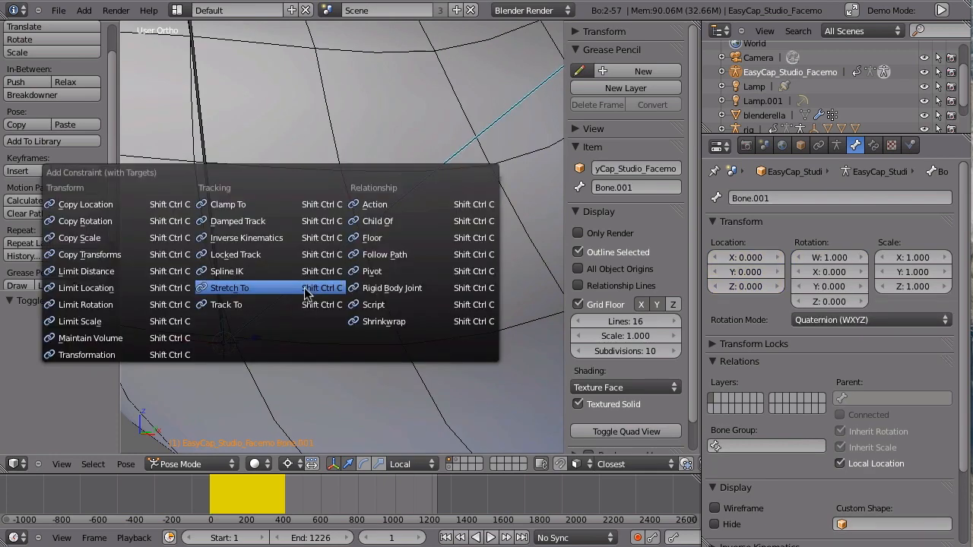
{"action": "left_click", "coordinate": [272, 292]}
Step: Give the mirrored jaw bone a Stretch To constraint targeting the m_chin bone
{"action": "middle_click_drag", "start_coordinate": [307, 309], "coordinate": [371, 301]}
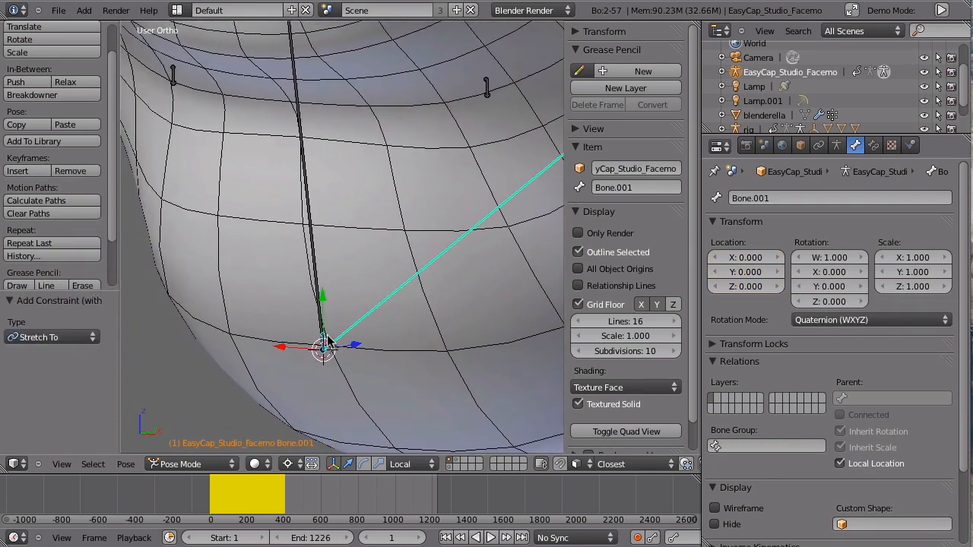
{"action": "right_click", "coordinate": [324, 337]}
{"action": "right_click", "coordinate": [321, 341]}
{"action": "right_click", "coordinate": [310, 281], "text": "shift"}
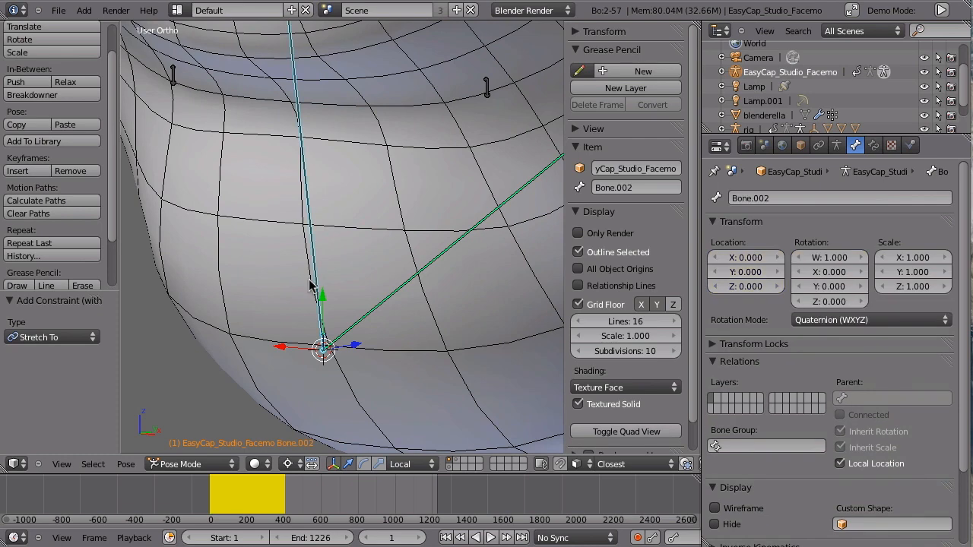
{"action": "key", "text": "shift+ctrl+c"}
{"action": "left_click", "coordinate": [304, 282]}
Step: Play the animation from the right side view to check that both jaw bones follow the chin marker
{"action": "key", "text": "KP_3"}
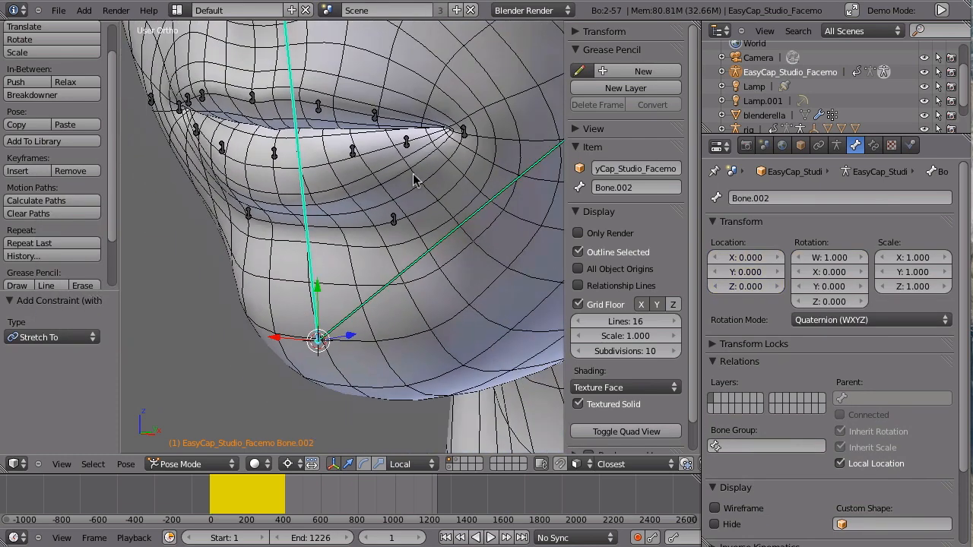
{"action": "scroll", "coordinate": [445, 242], "scroll_direction": "down", "scroll_amount": 3}
{"action": "middle_click_drag", "start_coordinate": [506, 185], "coordinate": [353, 237], "text": "shift"}
{"action": "scroll", "coordinate": [352, 237], "scroll_direction": "down", "scroll_amount": 2}
{"action": "mouse_move", "coordinate": [395, 203]}
{"action": "middle_mouse_down", "text": "shift"}
{"action": "mouse_move", "coordinate": [394, 215]}
{"action": "mouse_move", "coordinate": [402, 210]}
{"action": "middle_mouse_up", "text": "shift"}
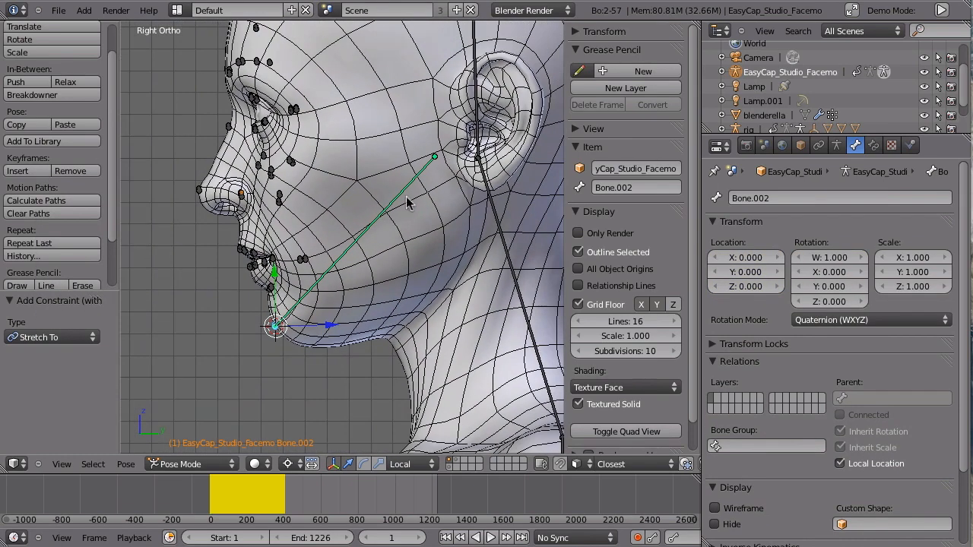
{"action": "key", "text": "alt+a"}
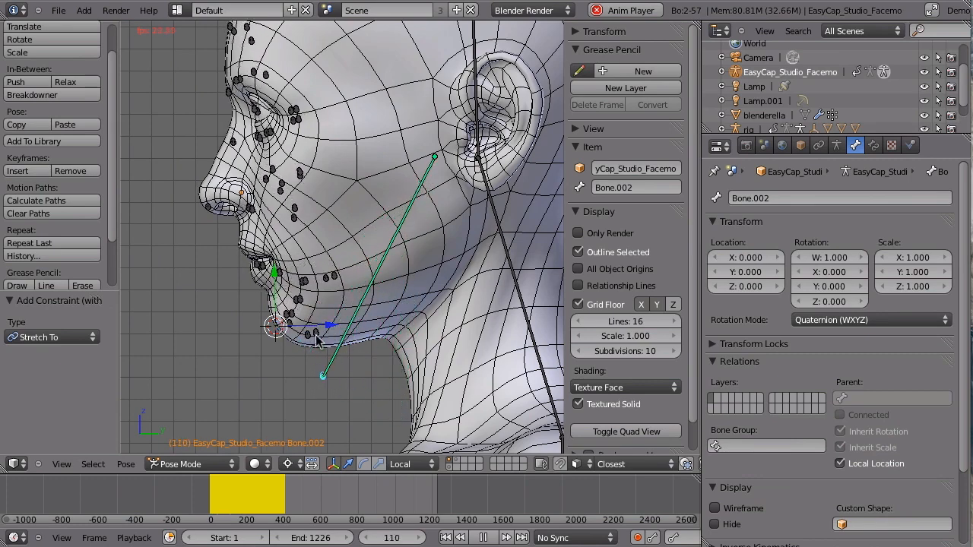
{"action": "key", "text": "Escape"}
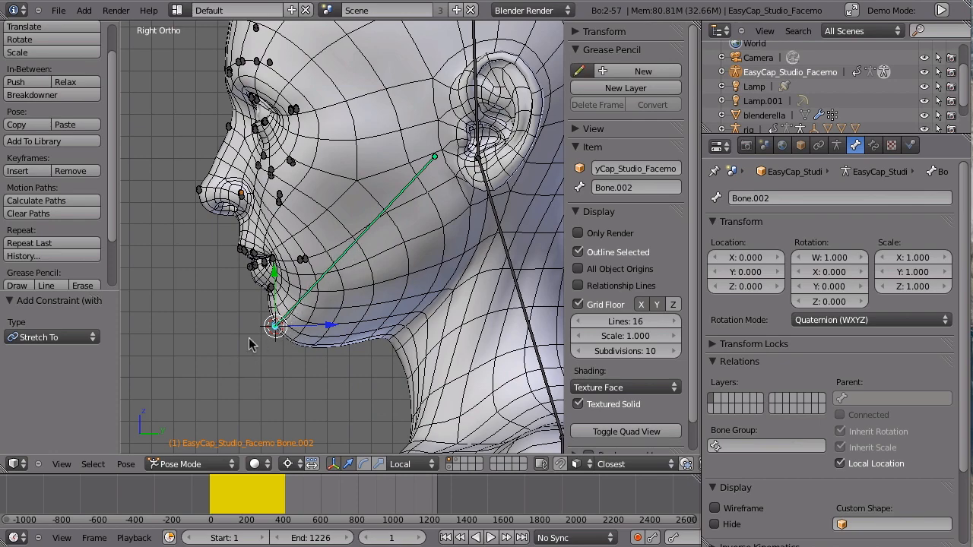
{"action": "middle_click_drag", "start_coordinate": [295, 329], "coordinate": [295, 355]}
{"action": "scroll", "coordinate": [277, 332], "scroll_direction": "up", "scroll_amount": 3}
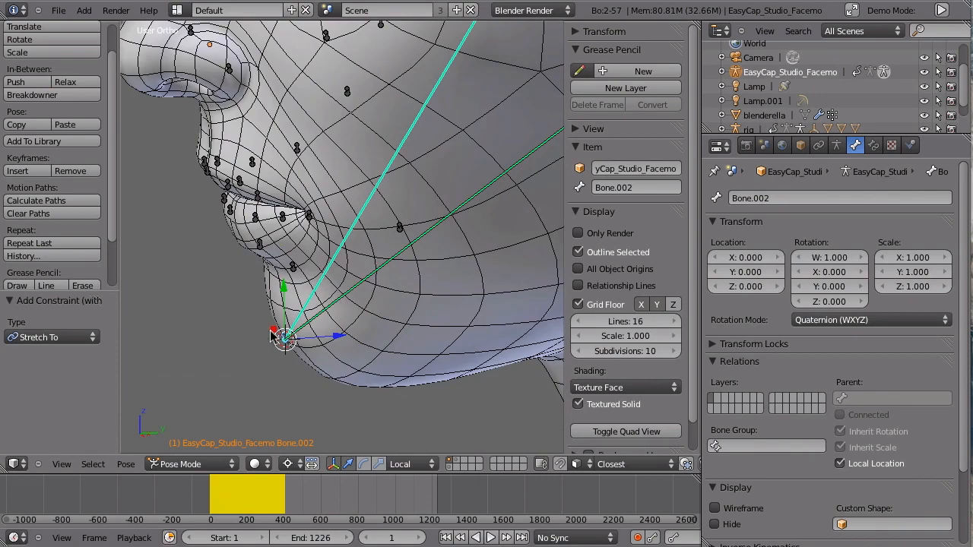
{"action": "scroll", "coordinate": [281, 367], "scroll_direction": "down", "scroll_amount": 3}
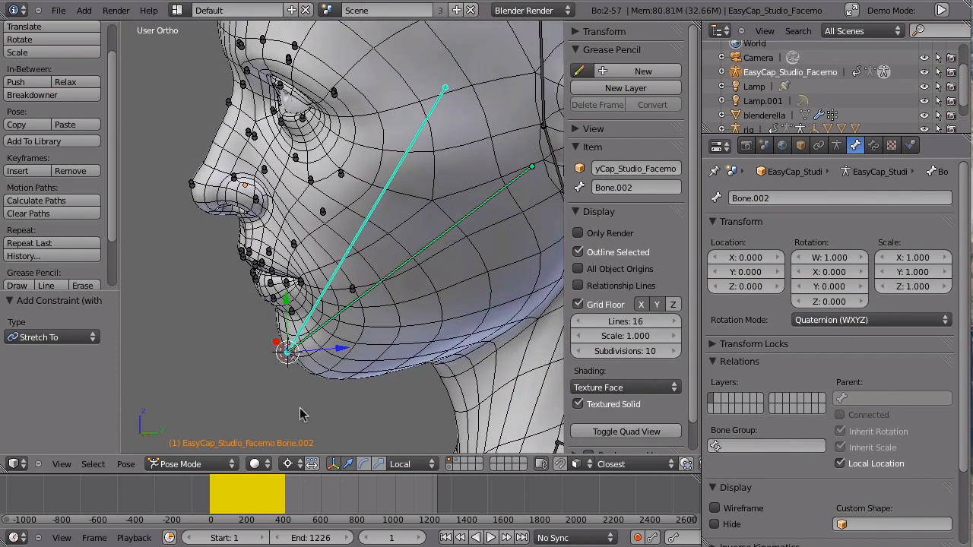
{"action": "key", "text": "KP_3"}
{"action": "scroll", "coordinate": [342, 304], "scroll_direction": "up", "scroll_amount": 1}
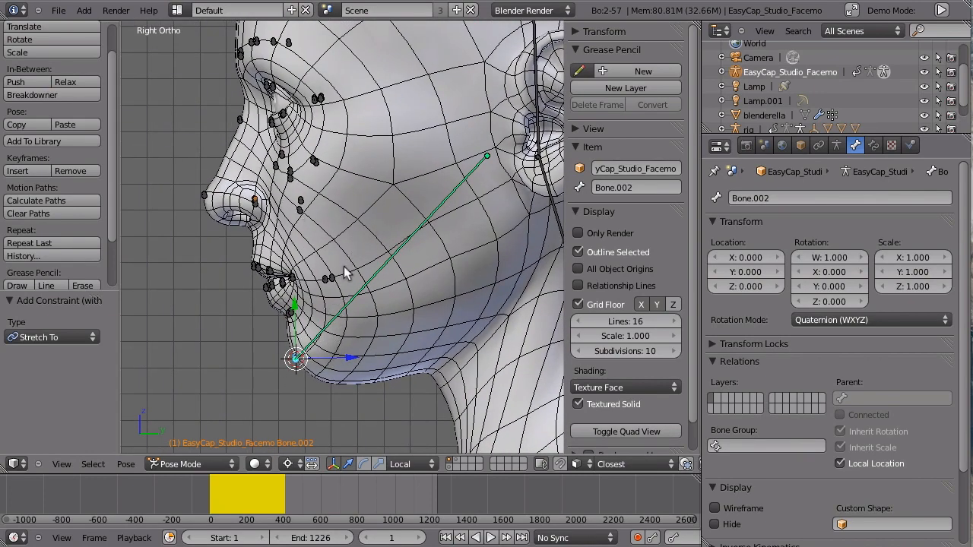
Step: Reselect the facial armature and show its head bone in Edit Mode from the front
{"action": "scroll", "coordinate": [333, 299], "scroll_direction": "down", "scroll_amount": 2}
{"action": "scroll", "coordinate": [294, 324], "scroll_direction": "down", "scroll_amount": 2}
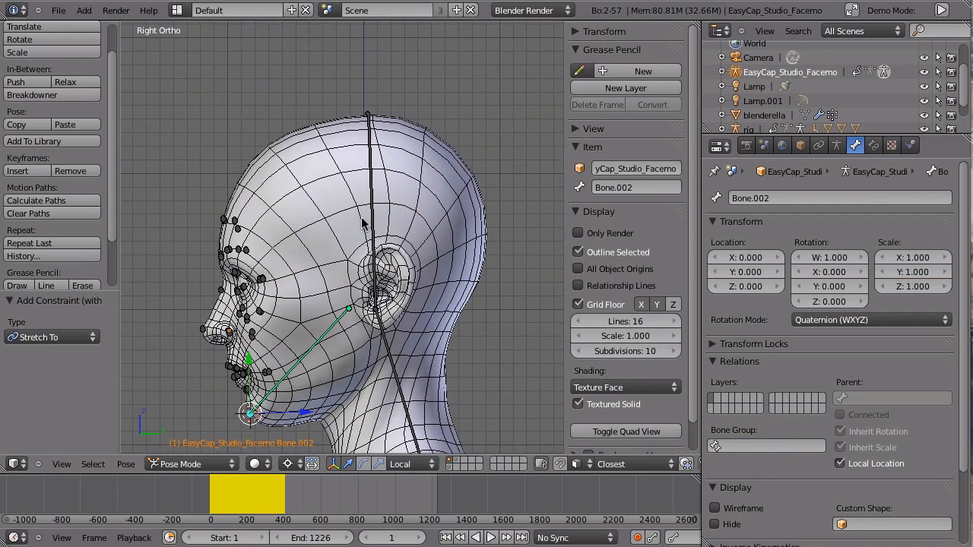
{"action": "key", "text": "KP_1"}
{"action": "right_click", "coordinate": [452, 292]}
{"action": "key", "text": "KP_3"}
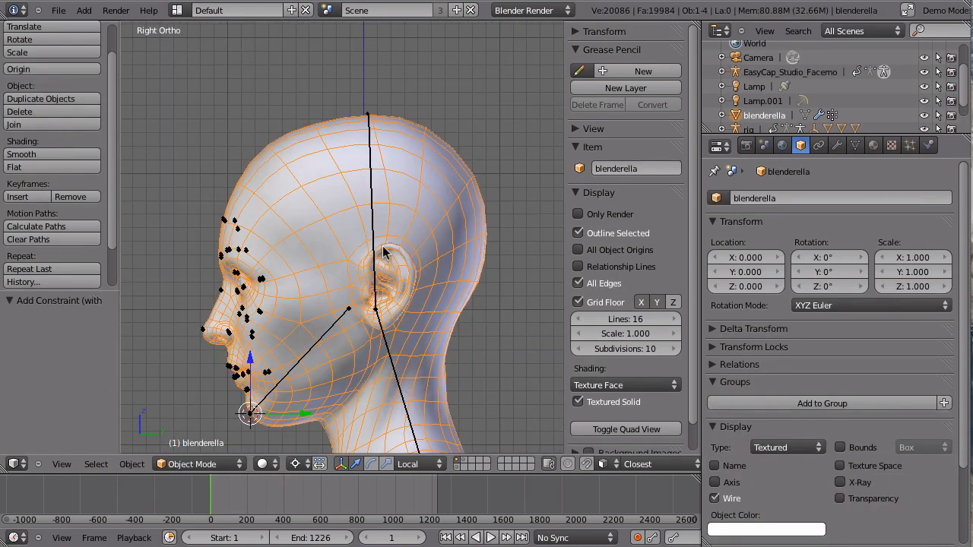
{"action": "right_click", "coordinate": [377, 252]}
{"action": "key", "text": "Tab"}
{"action": "key", "text": "KP_1"}
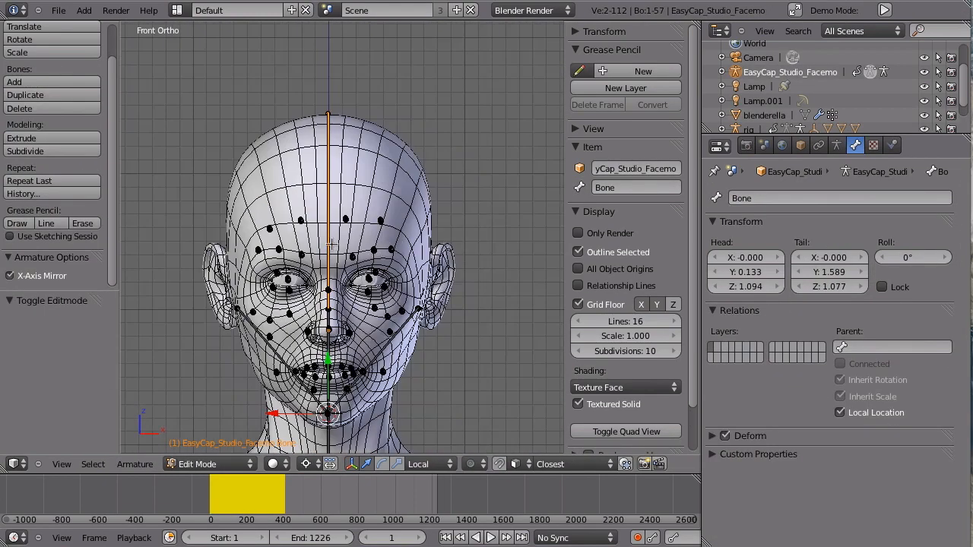
Step: Duplicate the head bone about 0.085 in X and -0.020 in Z beside the ear, and switch the pivot point off the 3D cursor
{"action": "middle_click_drag", "start_coordinate": [376, 278], "coordinate": [381, 217], "text": "shift"}
{"action": "key", "text": "shift+d"}
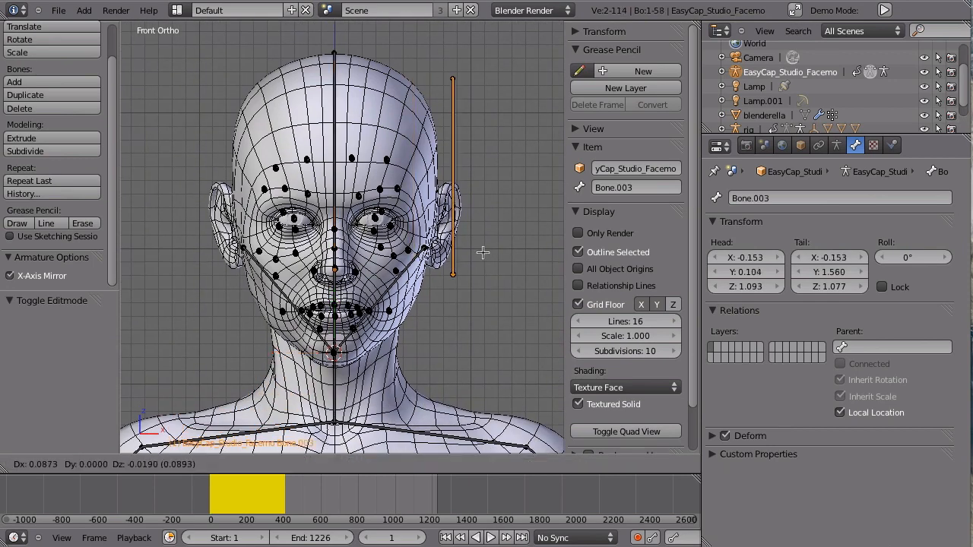
{"action": "left_click", "coordinate": [482, 250]}
{"action": "key", "text": "s"}
{"action": "right_click", "coordinate": [461, 280]}
{"action": "key", "text": "shift+s"}
{"action": "left_click", "coordinate": [407, 137]}
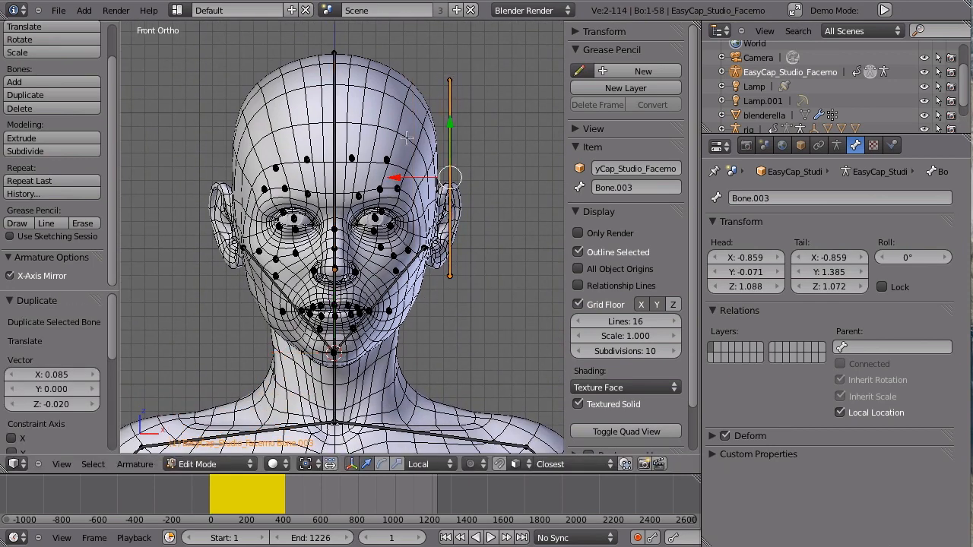
Step: Scale down, rotate and move the duplicated bone so it lies along the ear on the +X side
{"action": "key", "text": "s"}
{"action": "left_click", "coordinate": [450, 232]}
{"action": "key", "text": "r"}
{"action": "left_click", "coordinate": [456, 258]}
{"action": "key", "text": "g"}
{"action": "left_click", "coordinate": [447, 311]}
{"action": "key", "text": "r"}
{"action": "left_click", "coordinate": [480, 275]}
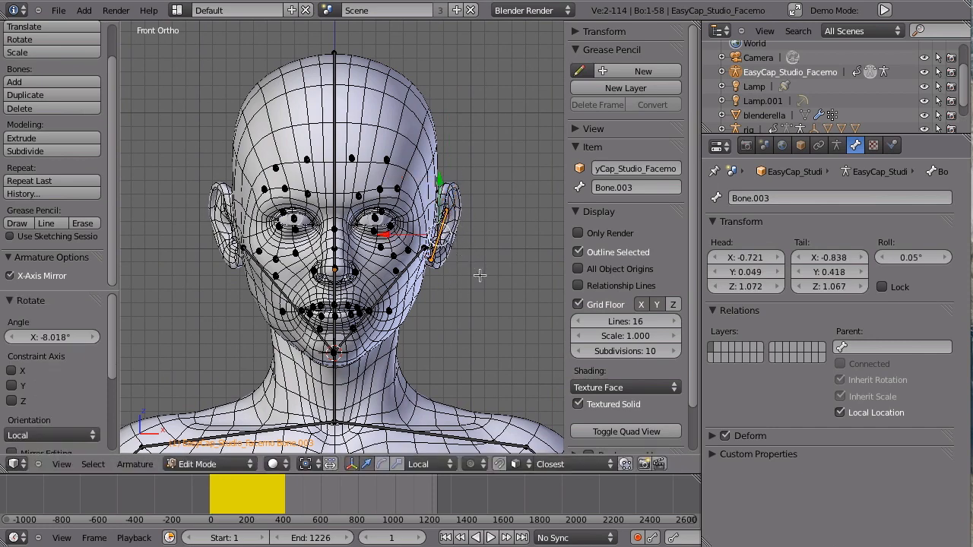
Step: Fine-tune the ear bone's size and shift it about 0.003 in X and 0.008 in Z to fit the ear
{"action": "key", "text": "s"}
{"action": "left_click", "coordinate": [485, 280]}
{"action": "key", "text": "g"}
{"action": "left_click", "coordinate": [456, 282]}
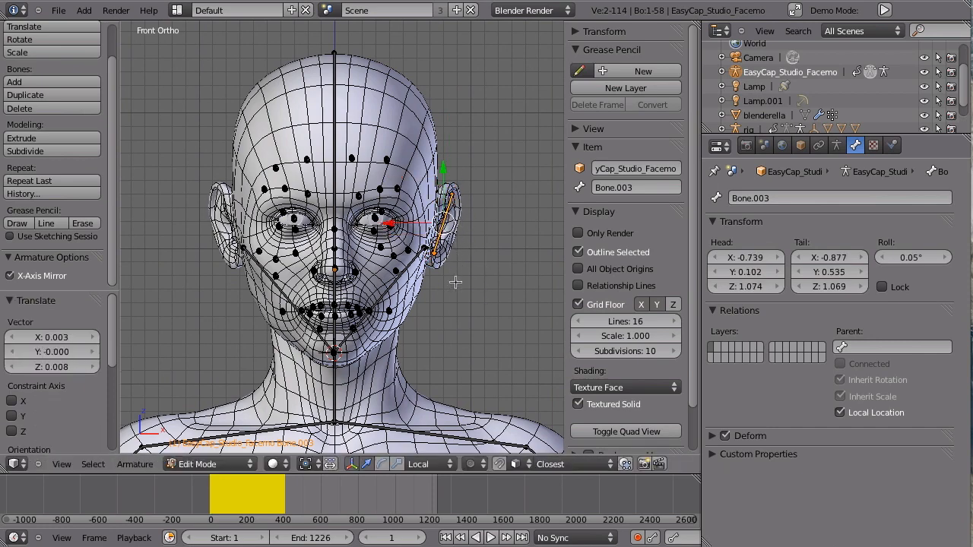
Step: Rotate the +X ear bone about -14.6° in front view and about 24.3° in side view to follow the ear
{"action": "key", "text": "r"}
{"action": "left_click", "coordinate": [455, 297]}
{"action": "middle_click_drag", "start_coordinate": [456, 294], "coordinate": [431, 289]}
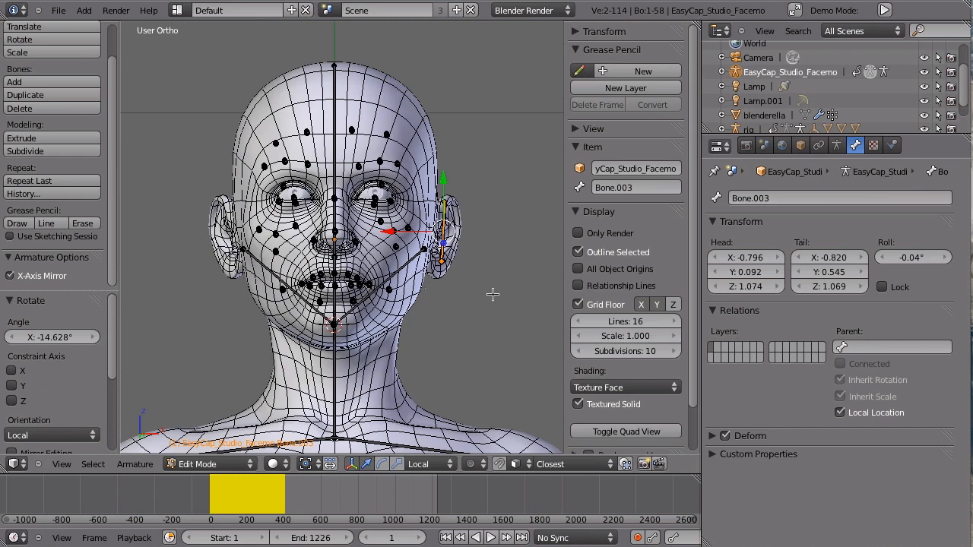
{"action": "key", "text": "KP_3"}
{"action": "key", "text": "r"}
{"action": "left_click", "coordinate": [406, 286]}
Step: Shift the ear bone about 0.008 in Y from the side and rotate it about 8.6° in front view
{"action": "key", "text": "g"}
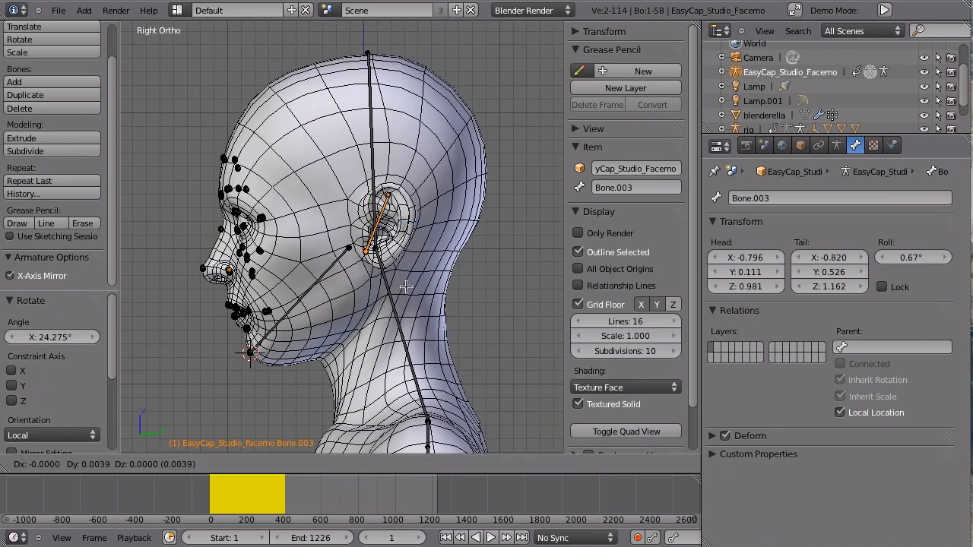
{"action": "left_click", "coordinate": [407, 287]}
{"action": "key", "text": "KP_1"}
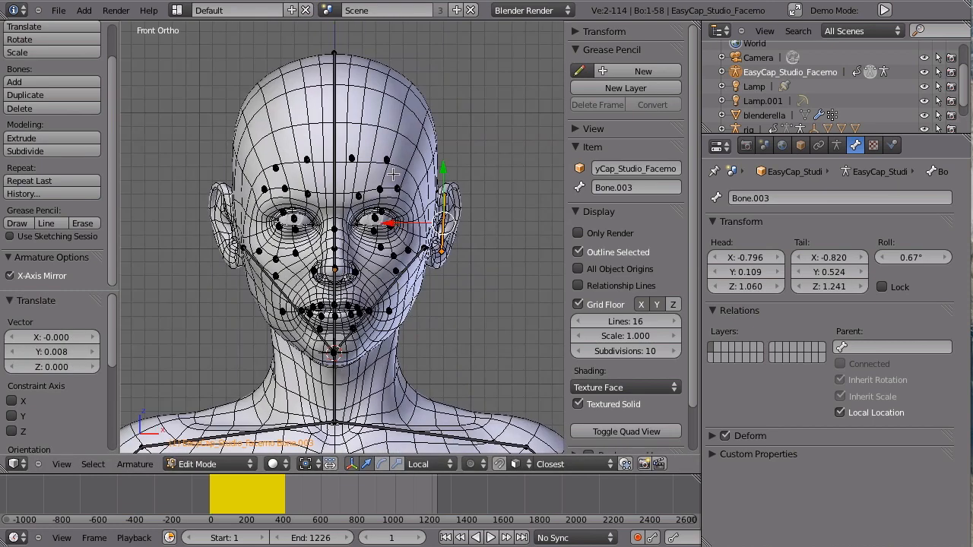
{"action": "key", "text": "r"}
{"action": "left_click", "coordinate": [416, 315]}
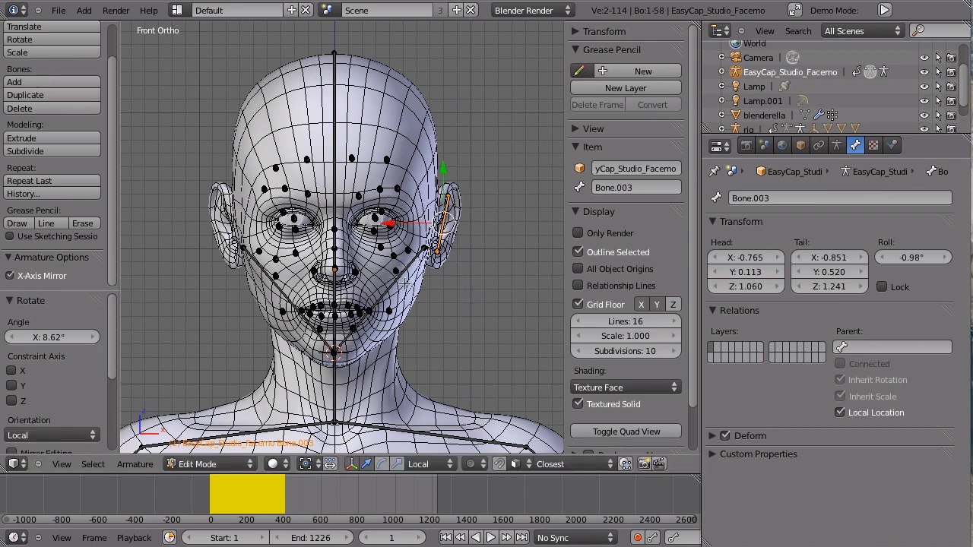
Step: Set the pivot to the 3D cursor, duplicate the ear bone and mirror the copy along global X onto the opposite ear
{"action": "key", "text": "period"}
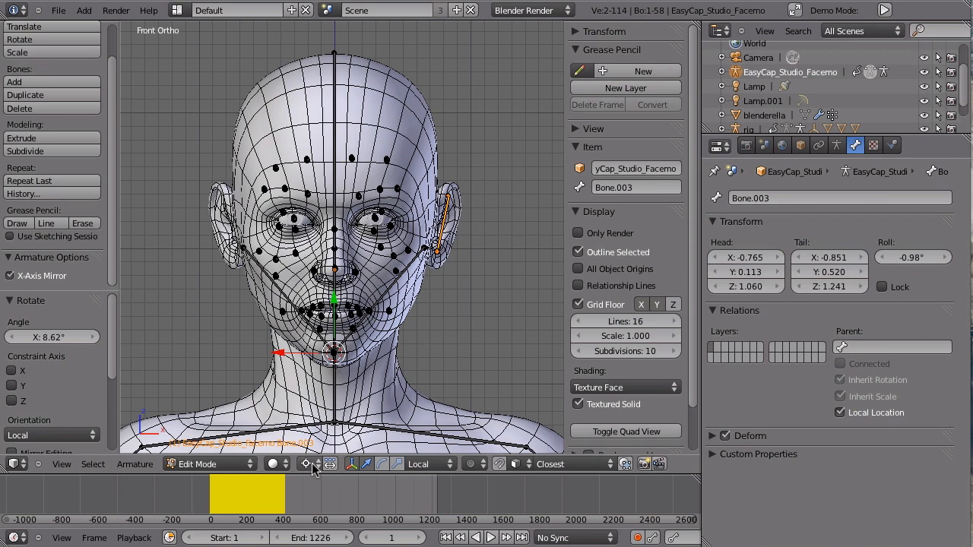
{"action": "key", "text": "shift+d"}
{"action": "left_click", "coordinate": [383, 278]}
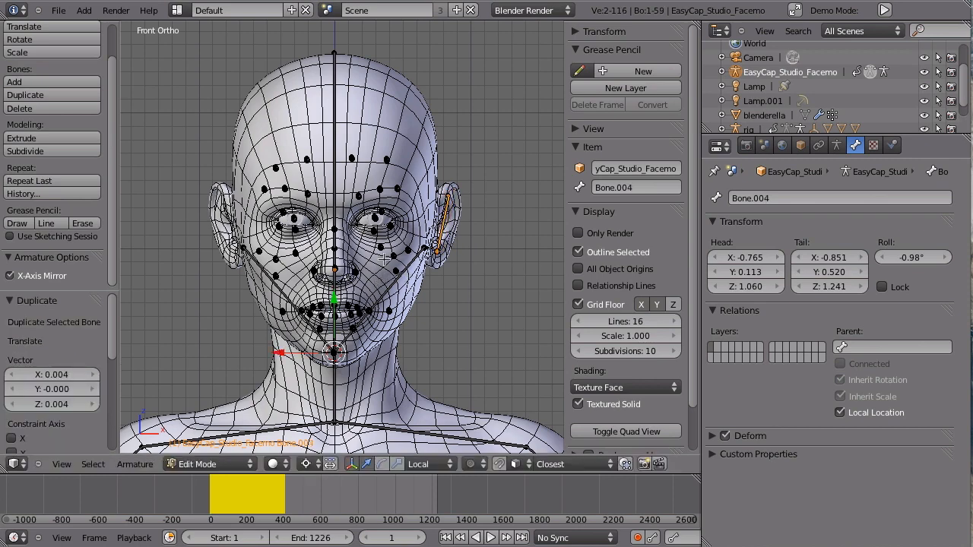
{"action": "key", "text": "ctrl+m"}
{"action": "key", "text": "x"}
{"action": "left_click", "coordinate": [386, 259]}
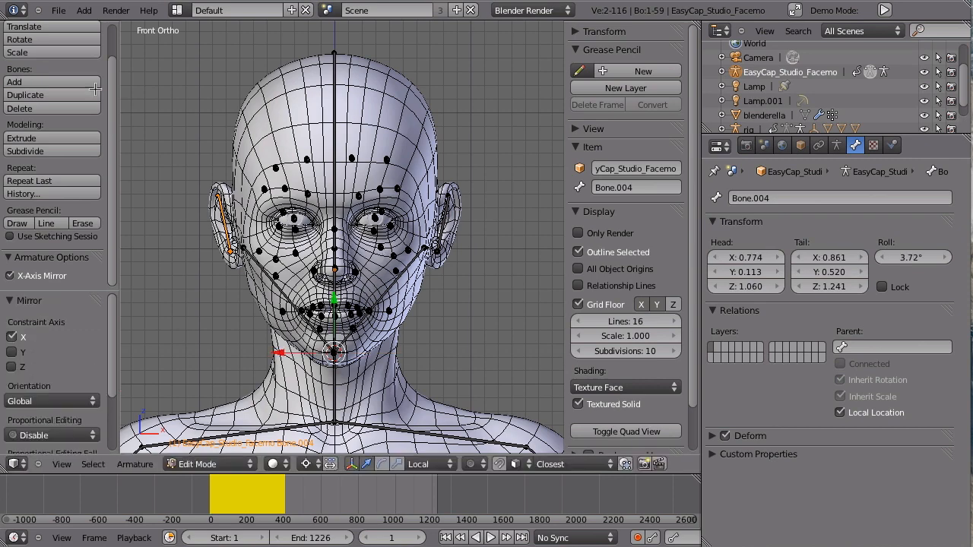
Step: Switch the pivot off the 3D cursor, duplicate the head bone in side view and rotate the copy to slant diagonally across the skull
{"action": "key", "text": "KP_3"}
{"action": "right_click", "coordinate": [371, 160]}
{"action": "key", "text": "r"}
{"action": "right_click", "coordinate": [381, 199]}
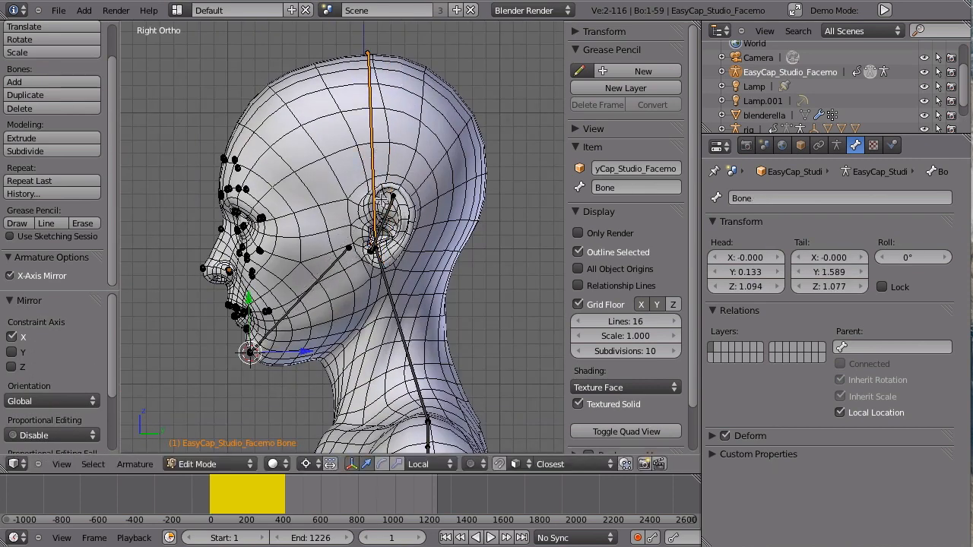
{"action": "key", "text": "comma"}
{"action": "key", "text": "r"}
{"action": "right_click", "coordinate": [437, 175]}
{"action": "key", "text": "shift+d"}
{"action": "key", "text": "Escape"}
{"action": "key", "text": "r"}
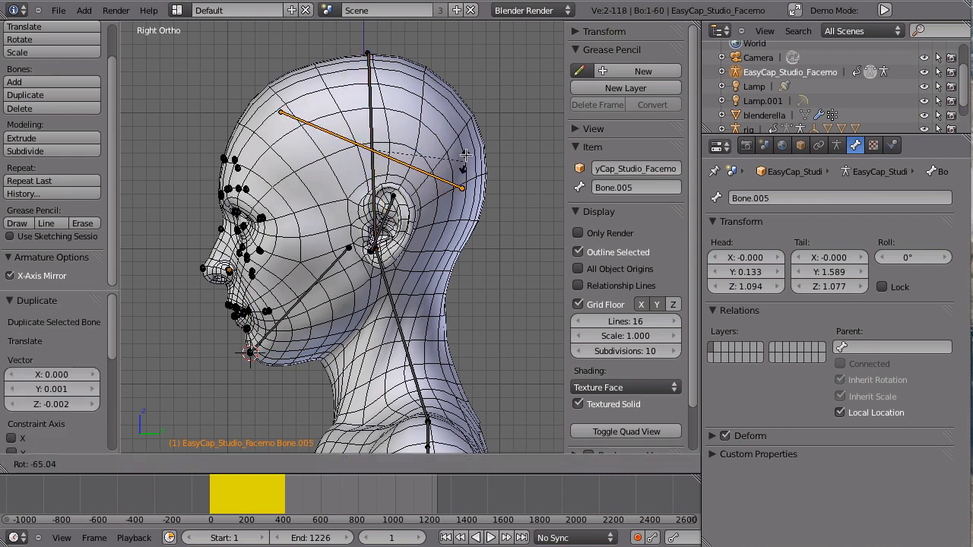
{"action": "left_click", "coordinate": [459, 142]}
Step: Move the diagonal bone's two ends so it runs from the upper forehead to the back of the head
{"action": "right_click_drag", "start_coordinate": [278, 116], "coordinate": [264, 89]}
{"action": "right_click_drag", "start_coordinate": [465, 185], "coordinate": [470, 240]}
{"action": "left_click", "coordinate": [469, 241]}
{"action": "scroll", "coordinate": [459, 259], "scroll_direction": "down", "scroll_amount": 1}
{"action": "right_click_drag", "start_coordinate": [410, 199], "coordinate": [403, 201]}
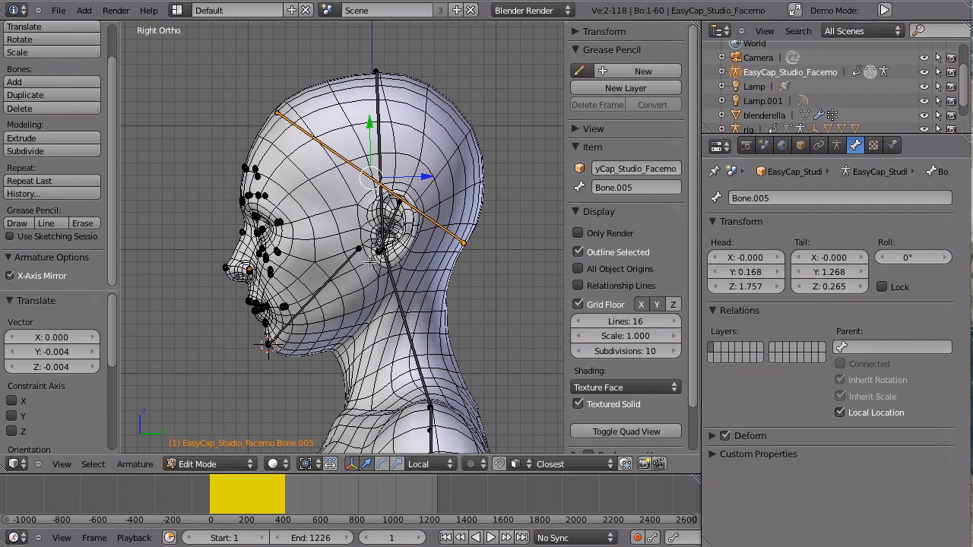
Step: Move the diagonal skull bone about -0.011 in Y and -0.013 in Z, checking it from the front and side
{"action": "middle_click_drag", "start_coordinate": [370, 262], "coordinate": [411, 258]}
{"action": "key", "text": "KP_1"}
{"action": "key", "text": "KP_3"}
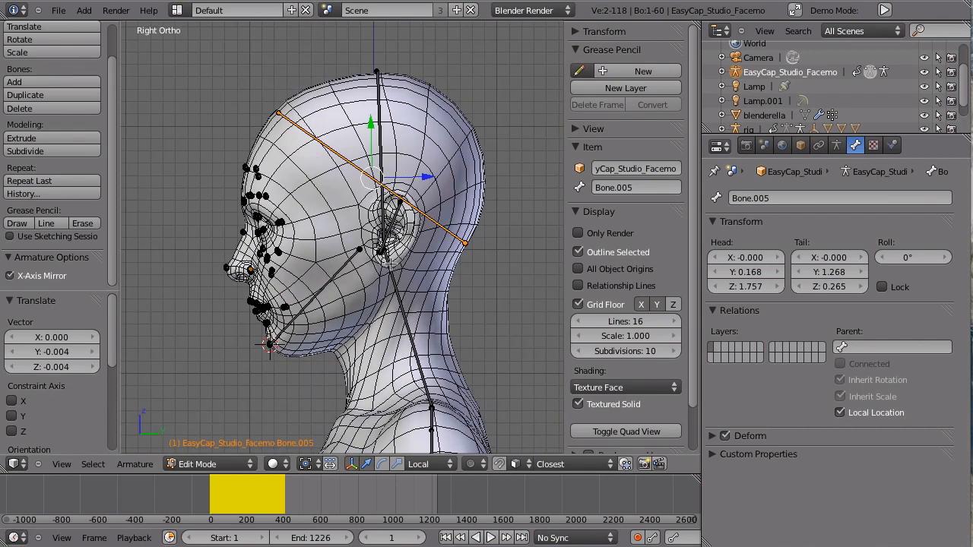
{"action": "scroll", "coordinate": [291, 193], "scroll_direction": "up", "scroll_amount": 2}
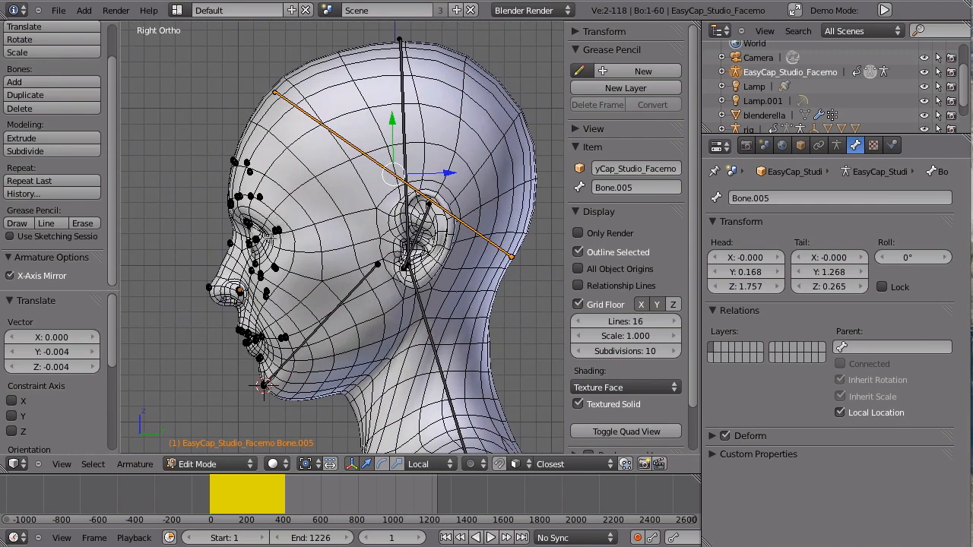
{"action": "left_click_drag", "start_coordinate": [384, 167], "coordinate": [367, 188]}
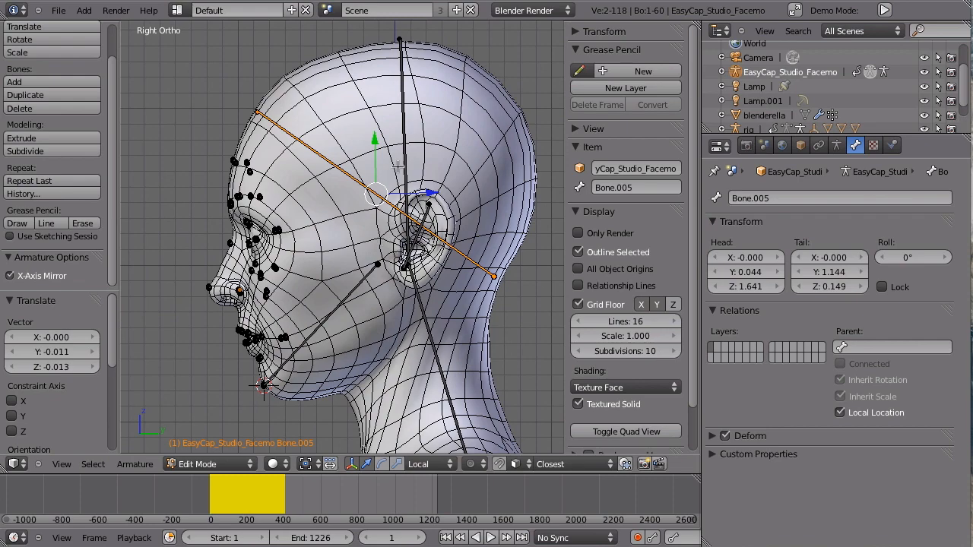
{"action": "key", "text": "KP_1"}
{"action": "key", "text": "KP_3"}
Step: Switch the armature to Pose Mode, check the bones from front and side, and save the file
{"action": "key", "text": "ctrl+Tab"}
{"action": "key", "text": "KP_1"}
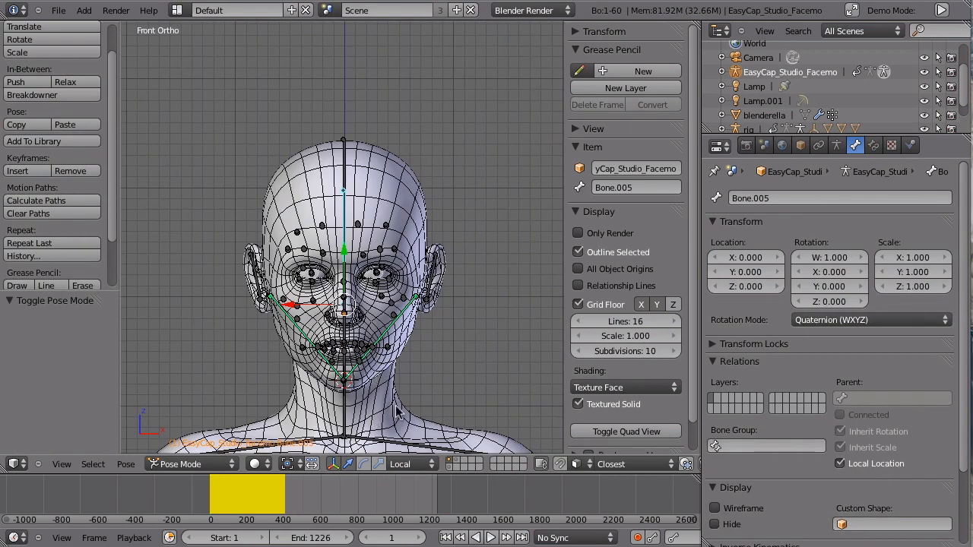
{"action": "key", "text": "KP_3"}
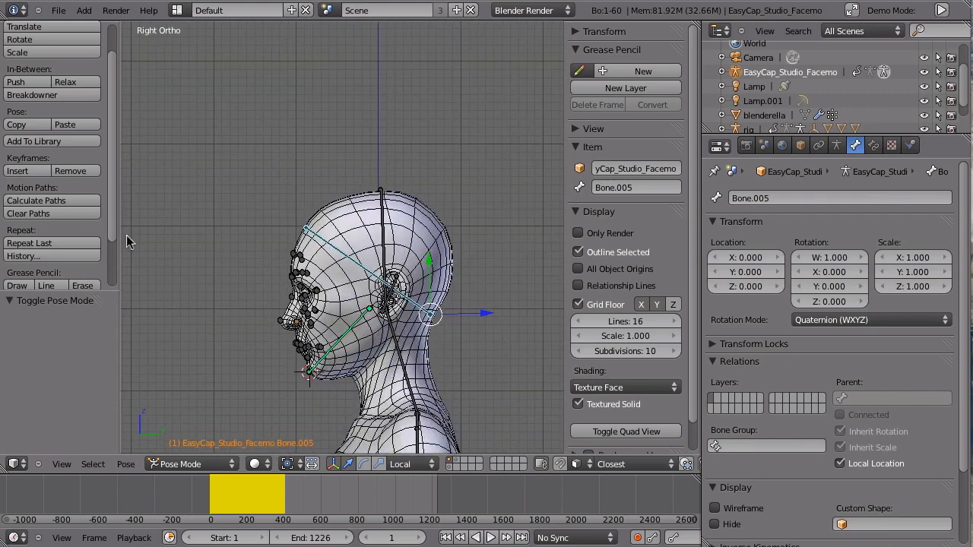
{"action": "key", "text": "ctrl+shift+s"}
{"action": "key", "text": "Return"}
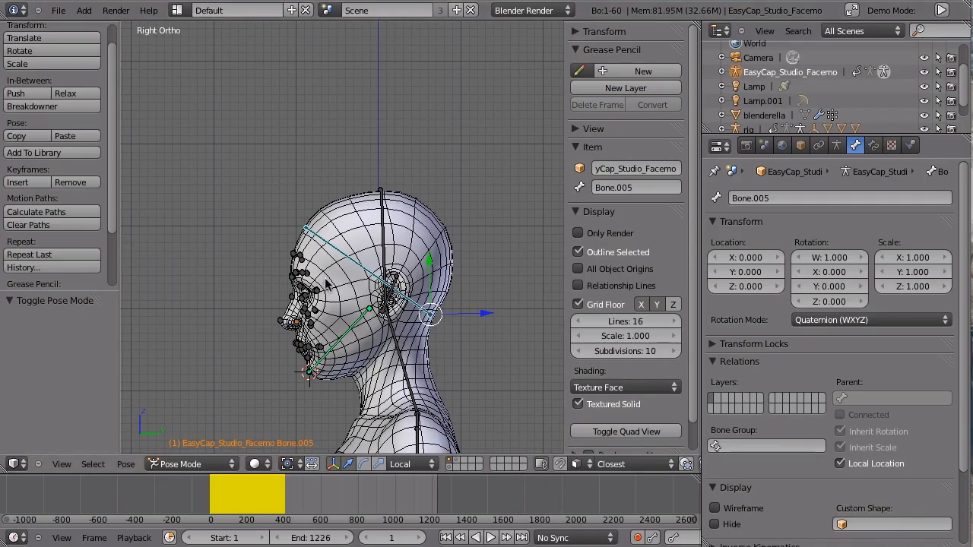
Step: Examine how the eye-centre bones line up with the eye objects in front view
{"action": "scroll", "coordinate": [374, 308], "scroll_direction": "up", "scroll_amount": 7}
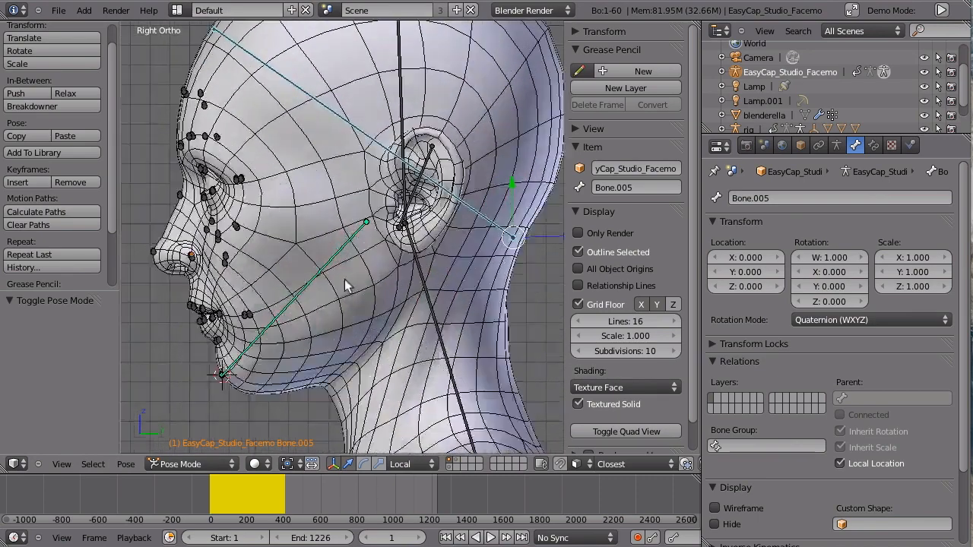
{"action": "scroll", "coordinate": [322, 342], "scroll_direction": "down", "scroll_amount": 6}
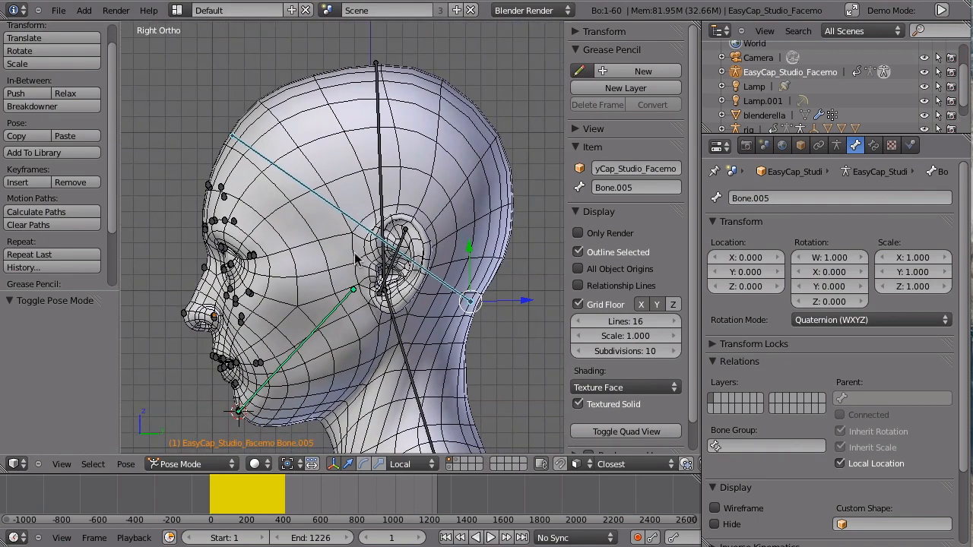
{"action": "key", "text": "Tab"}
{"action": "key", "text": "Tab"}
{"action": "key", "text": "KP_1"}
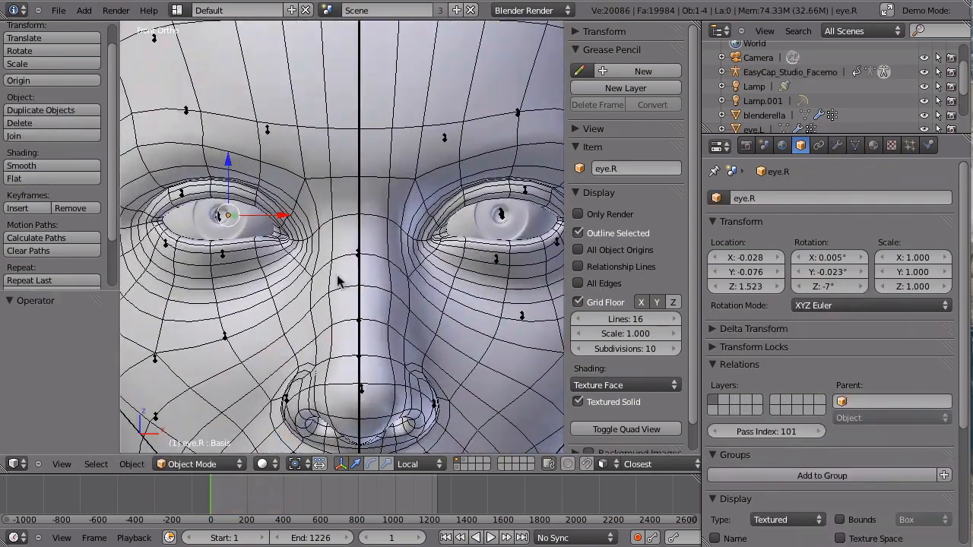
{"action": "mouse_move", "coordinate": [354, 243]}
{"action": "middle_mouse_down"}
{"action": "mouse_move", "coordinate": [327, 266]}
{"action": "mouse_move", "coordinate": [285, 261]}
{"action": "mouse_move", "coordinate": [351, 254]}
{"action": "middle_mouse_up"}
{"action": "key", "text": "KP_1"}
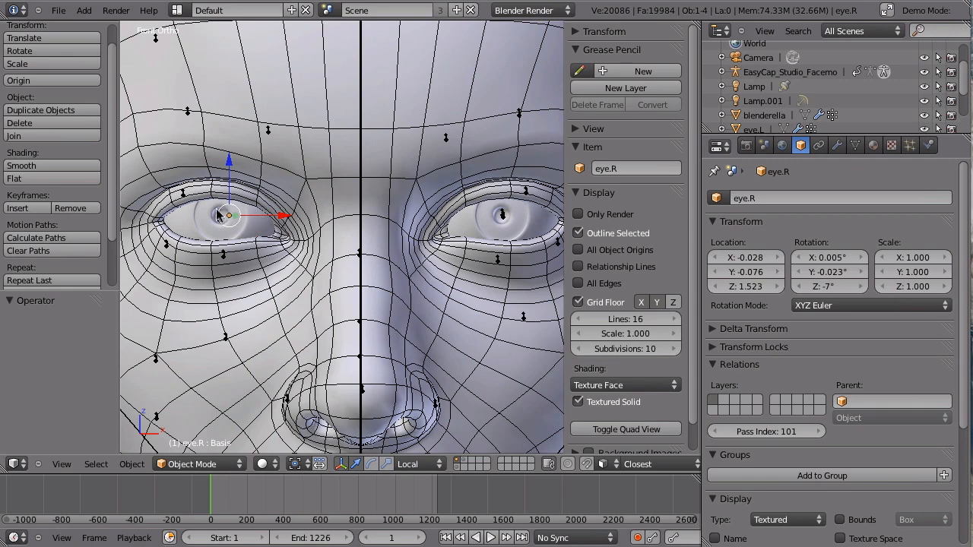
Step: In the armature's Edit Mode, box-select the eye-centre bones from the side and move them about -0.017 in Y
{"action": "right_click", "coordinate": [501, 217]}
{"action": "key", "text": "KP_3"}
{"action": "key", "text": "Tab"}
{"action": "key", "text": "a"}
{"action": "key", "text": "b"}
{"action": "left_click_drag", "start_coordinate": [323, 196], "coordinate": [386, 248]}
{"action": "key", "text": "g"}
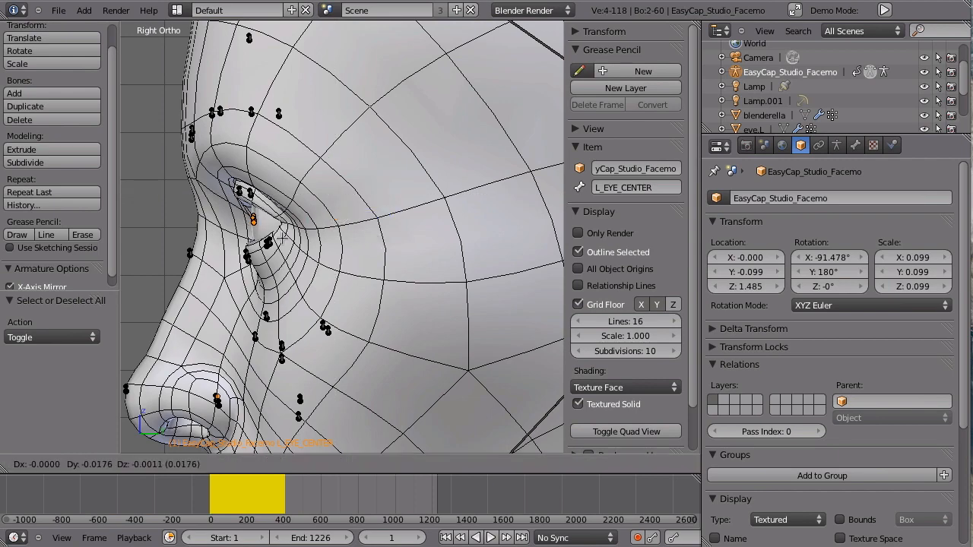
{"action": "left_click", "coordinate": [285, 236]}
Step: Turn off X-Axis Mirror for the armature and check the eye-centre bones from the side and front
{"action": "key", "text": "KP_1"}
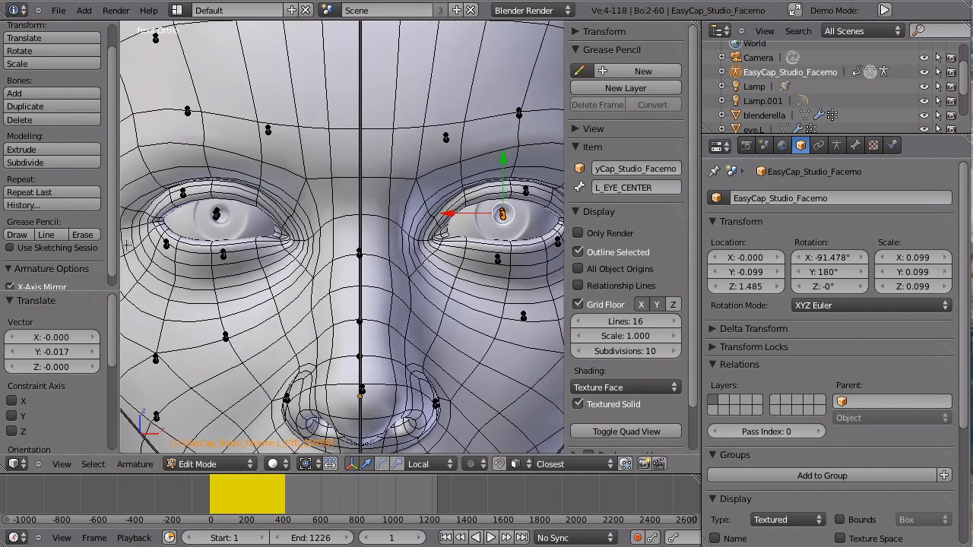
{"action": "scroll", "coordinate": [26, 286], "scroll_direction": "down", "scroll_amount": 1}
{"action": "left_click", "coordinate": [30, 277]}
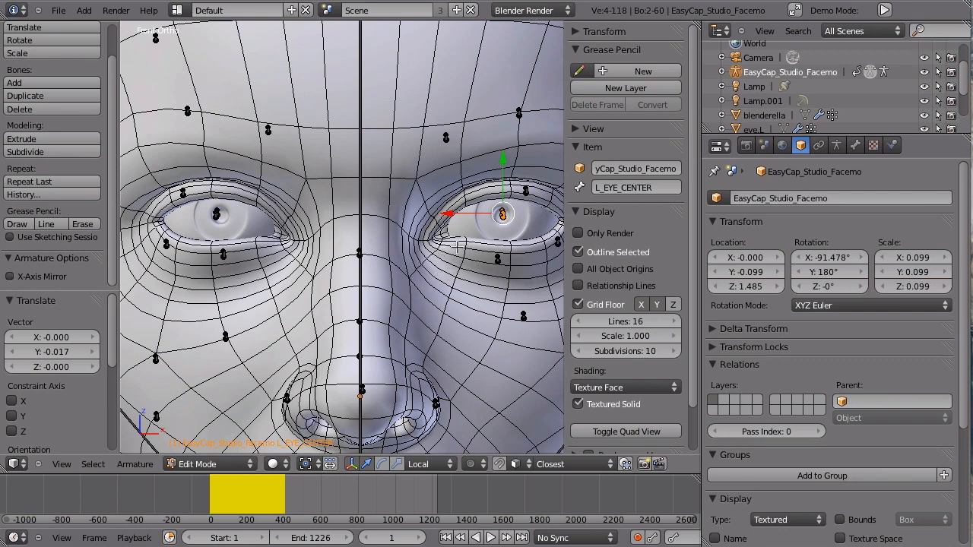
{"action": "key", "text": "KP_3"}
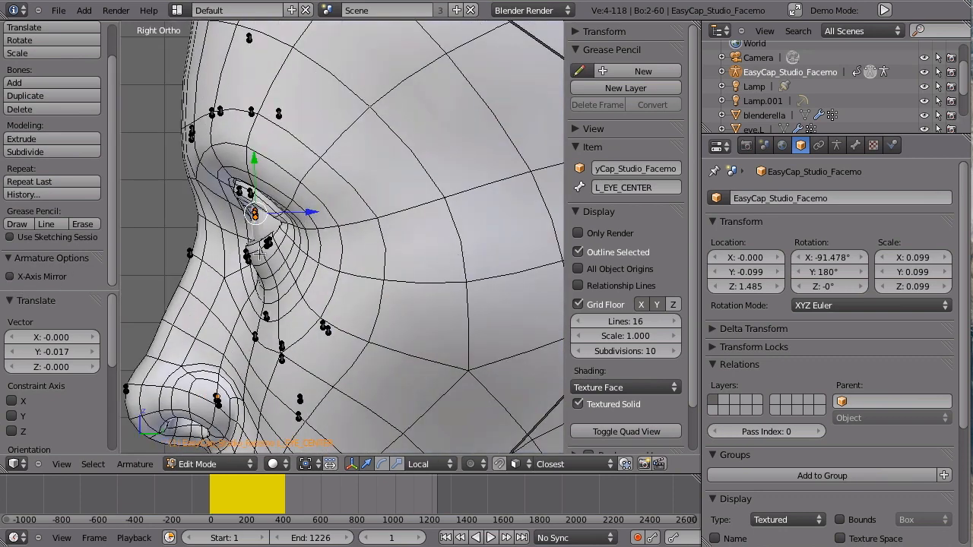
{"action": "key", "text": "KP_1"}
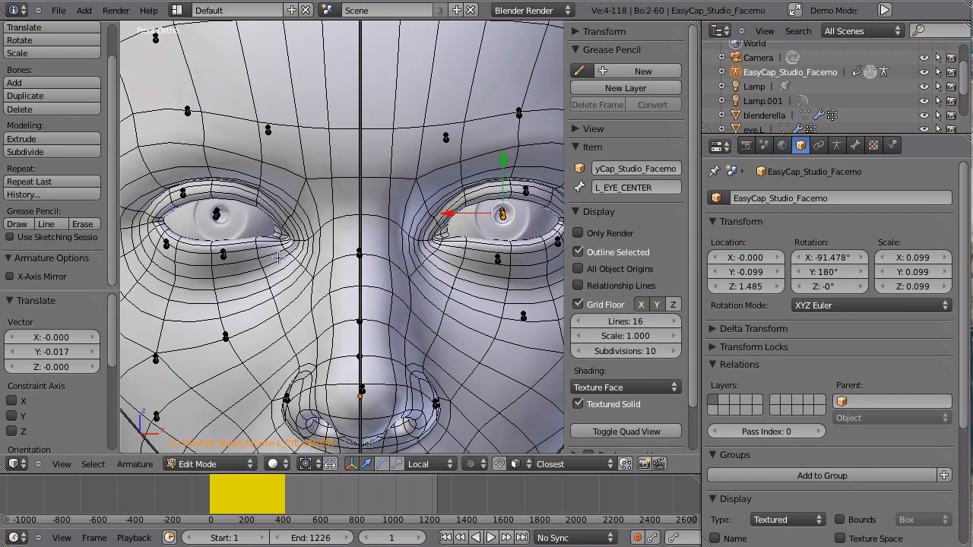
Step: Switch to Pose Mode and scrub the timeline to preview the eye bones' motion, returning to frame 0
{"action": "key", "text": "ctrl+Tab"}
{"action": "scroll", "coordinate": [512, 249], "scroll_direction": "up", "scroll_amount": 1}
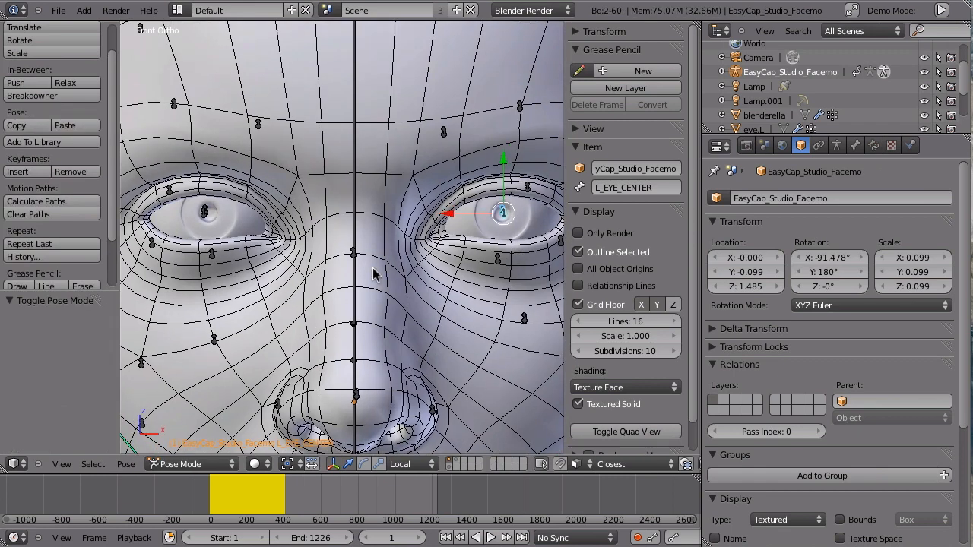
{"action": "mouse_move", "coordinate": [227, 483]}
{"action": "left_mouse_down"}
{"action": "mouse_move", "coordinate": [254, 486]}
{"action": "mouse_move", "coordinate": [242, 485]}
{"action": "left_mouse_up"}
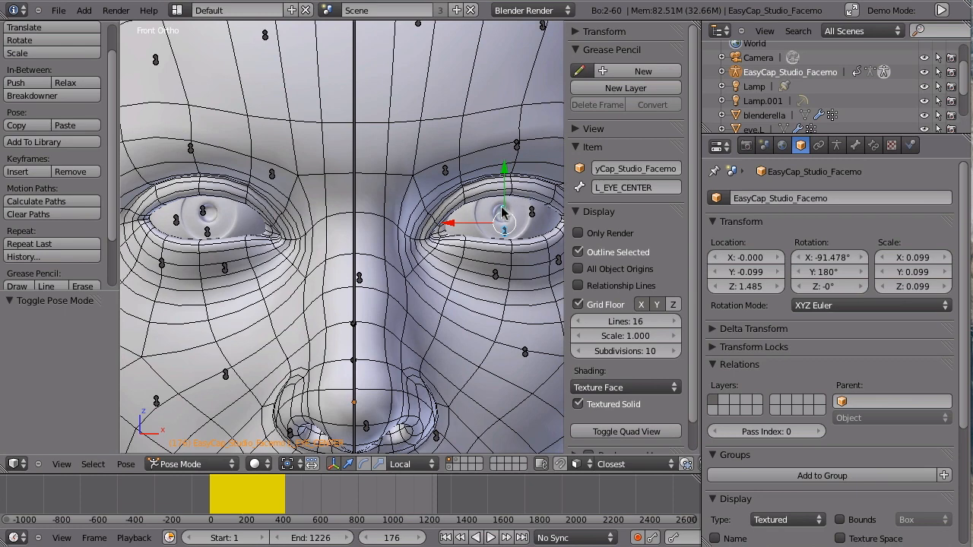
{"action": "left_click", "coordinate": [225, 483]}
{"action": "left_click_drag", "start_coordinate": [234, 488], "coordinate": [261, 492]}
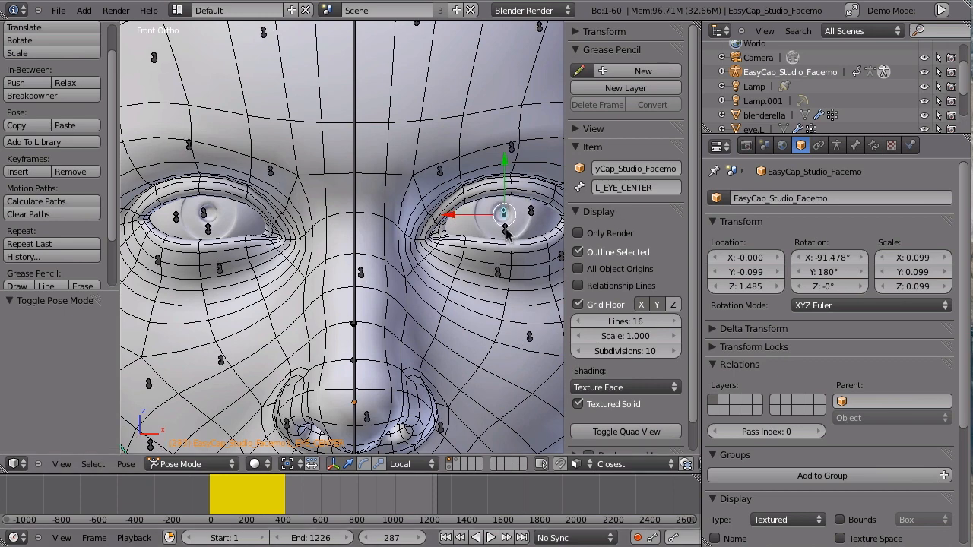
{"action": "left_click_drag", "start_coordinate": [237, 494], "coordinate": [206, 497]}
Step: Parent the eye.L object to the L_EYE_CENTER bone using the Bone parent type
{"action": "scroll", "coordinate": [360, 343], "scroll_direction": "up", "scroll_amount": 1}
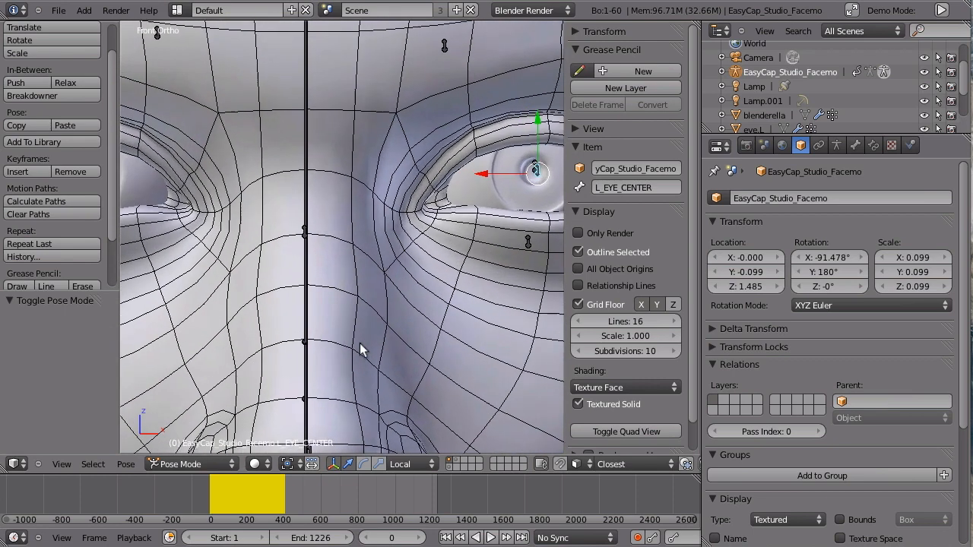
{"action": "scroll", "coordinate": [416, 247], "scroll_direction": "up", "scroll_amount": 5}
{"action": "scroll", "coordinate": [443, 237], "scroll_direction": "up", "scroll_amount": 4}
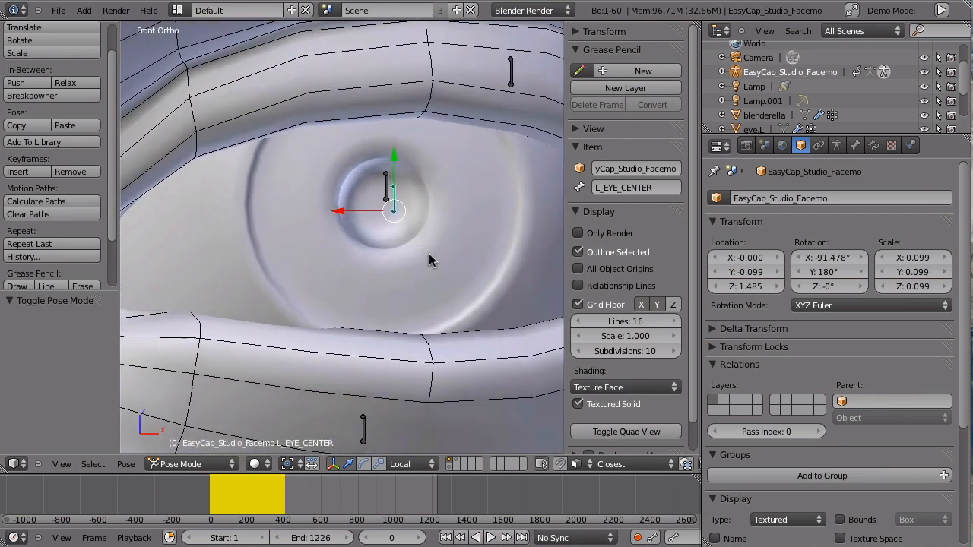
{"action": "right_click", "coordinate": [451, 241]}
{"action": "right_click", "coordinate": [386, 194], "text": "shift"}
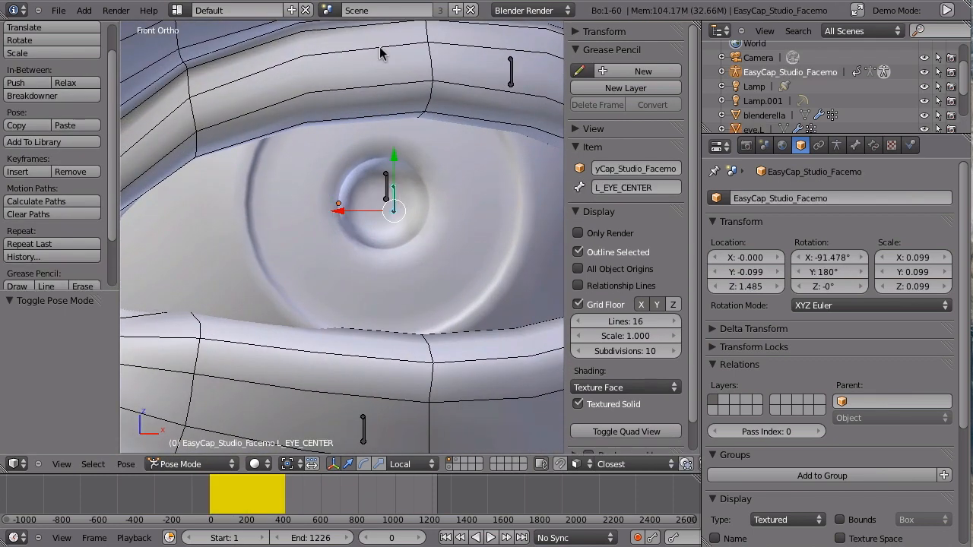
{"action": "key", "text": "ctrl+p"}
{"action": "key", "text": "Down"}
{"action": "key", "text": "Down"}
{"action": "key", "text": "Down"}
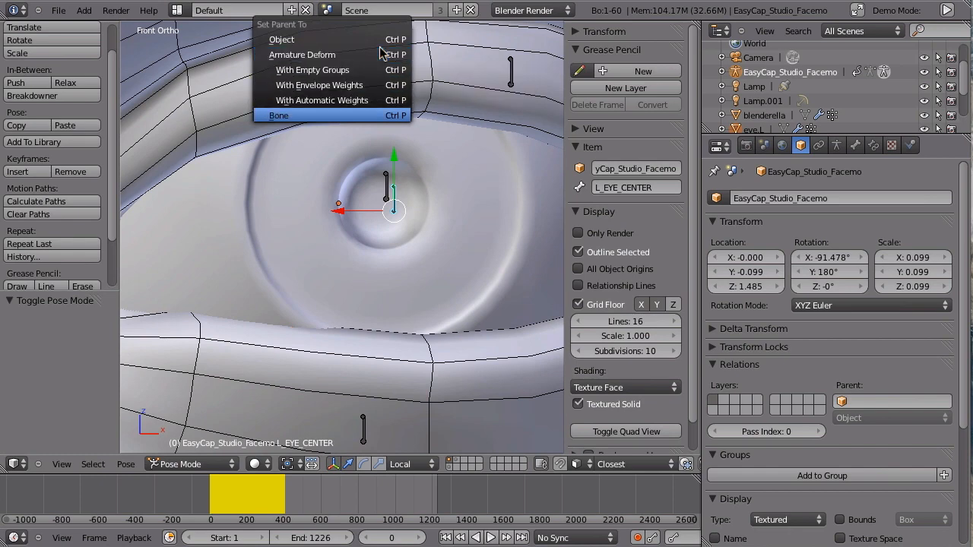
{"action": "key", "text": "Return"}
Step: Parent the eye.R object to the R_EYE_CENTER bone using the Bone parent type and briefly play the animation
{"action": "scroll", "coordinate": [423, 214], "scroll_direction": "down", "scroll_amount": 5}
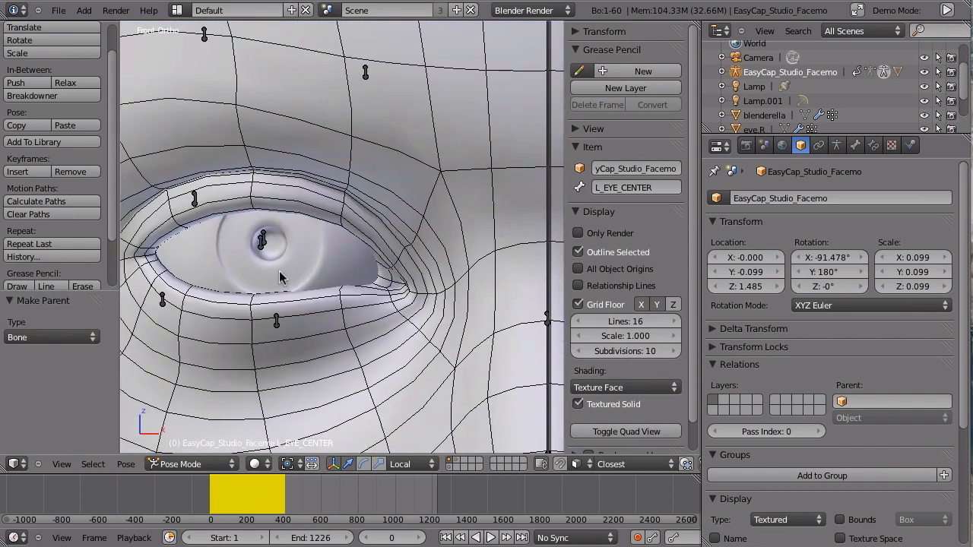
{"action": "scroll", "coordinate": [286, 278], "scroll_direction": "up", "scroll_amount": 4}
{"action": "right_click", "coordinate": [433, 219]}
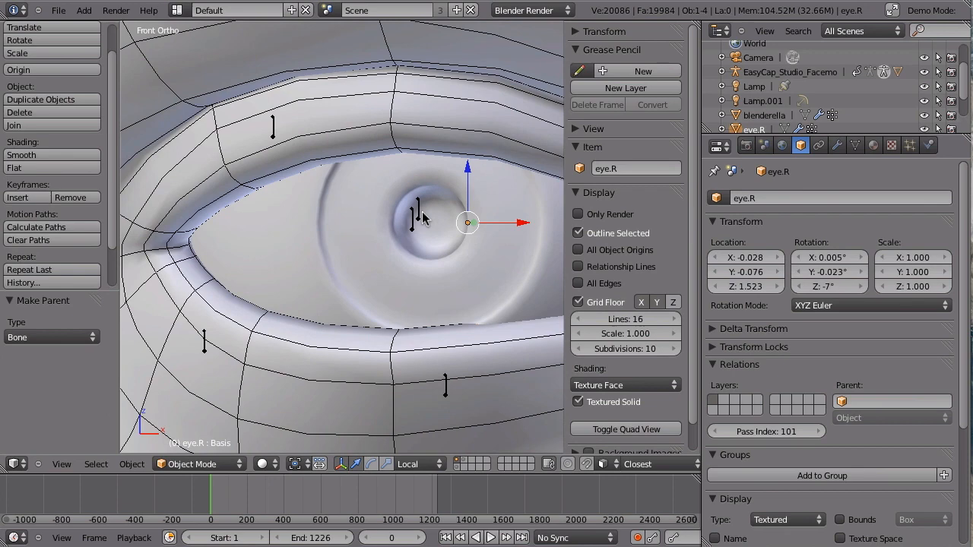
{"action": "right_click", "coordinate": [417, 218], "text": "shift"}
{"action": "right_click", "coordinate": [409, 230]}
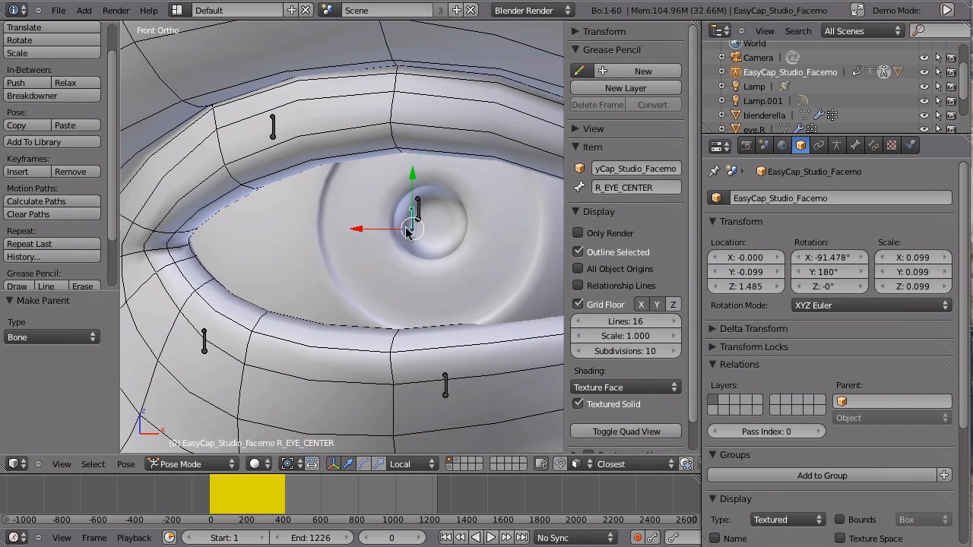
{"action": "right_click", "coordinate": [448, 256]}
{"action": "right_click", "coordinate": [406, 220], "text": "shift"}
{"action": "key", "text": "ctrl+p"}
{"action": "left_click", "coordinate": [347, 166]}
{"action": "scroll", "coordinate": [380, 213], "scroll_direction": "down", "scroll_amount": 5}
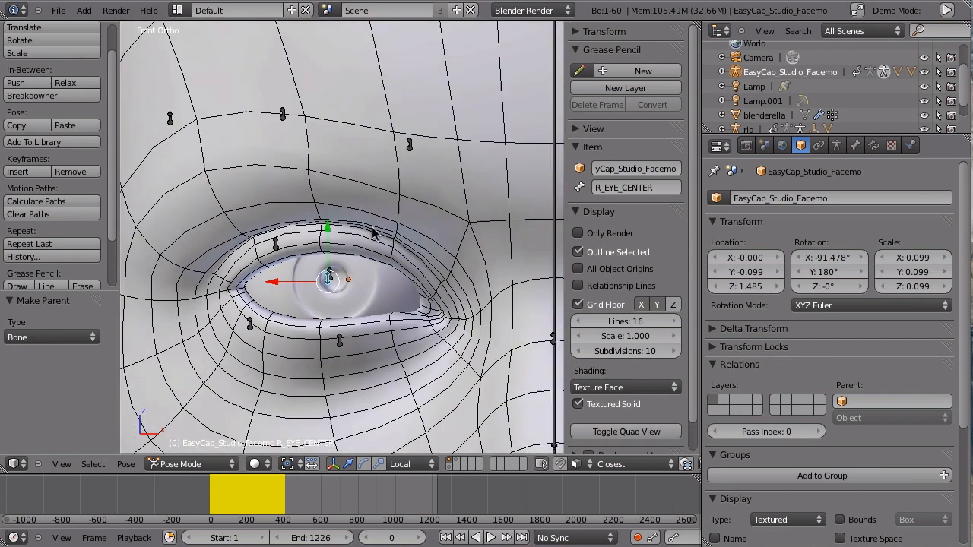
{"action": "key", "text": "alt+a"}
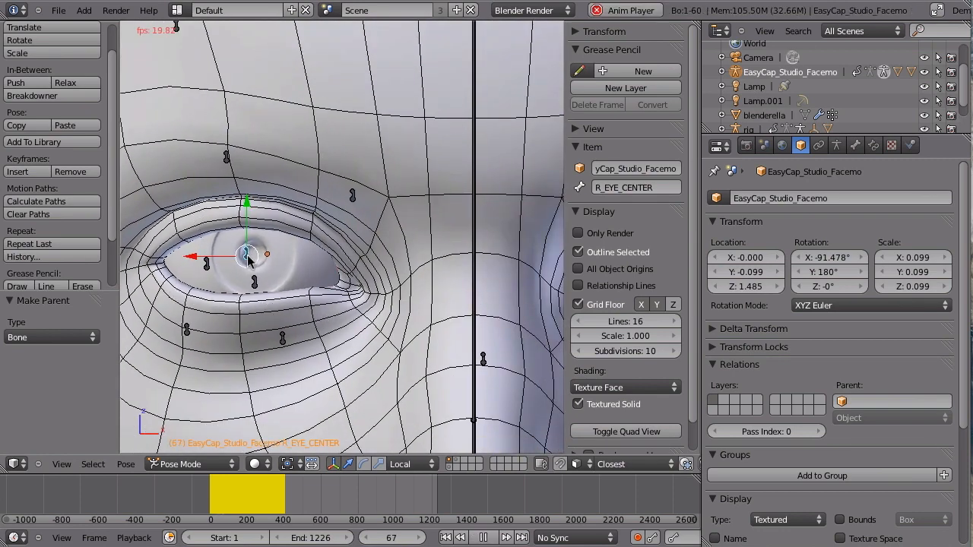
{"action": "key", "text": "Escape"}
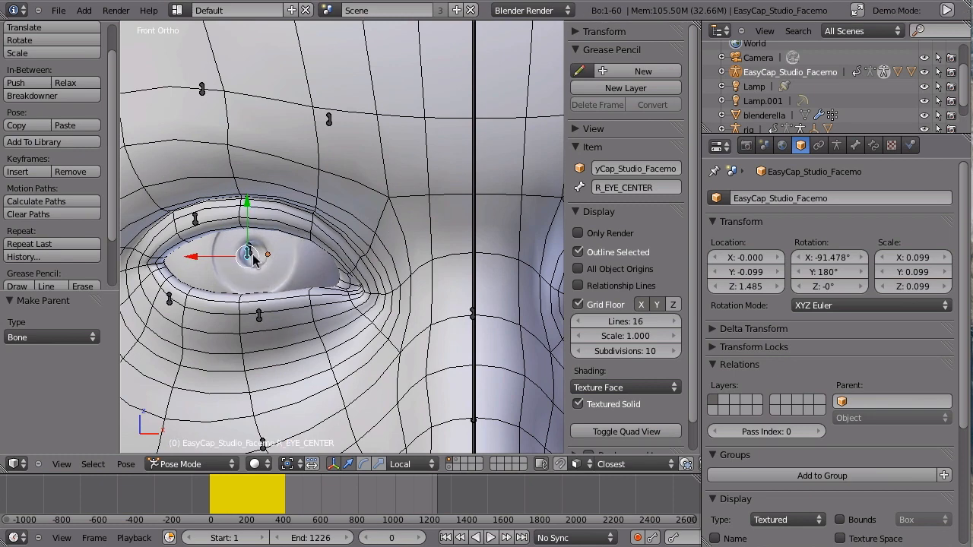
Step: Add a Damped Track constraint to the eye.R object, targeting the EasyCap_Studio_Facemo armature
{"action": "scroll", "coordinate": [253, 260], "scroll_direction": "up", "scroll_amount": 3}
{"action": "scroll", "coordinate": [304, 271], "scroll_direction": "up", "scroll_amount": 2}
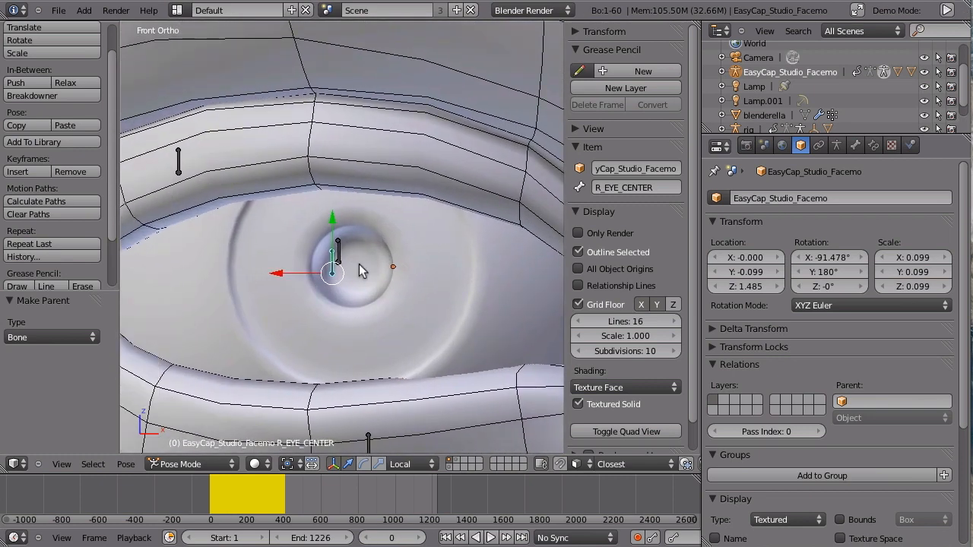
{"action": "scroll", "coordinate": [359, 272], "scroll_direction": "up", "scroll_amount": 2}
{"action": "right_click", "coordinate": [334, 252]}
{"action": "right_click", "coordinate": [426, 311]}
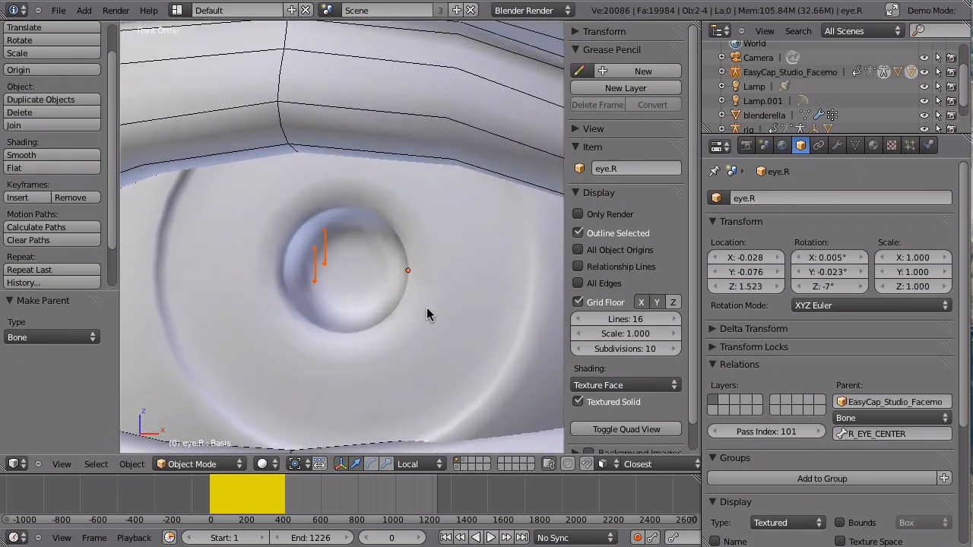
{"action": "right_click", "coordinate": [325, 247]}
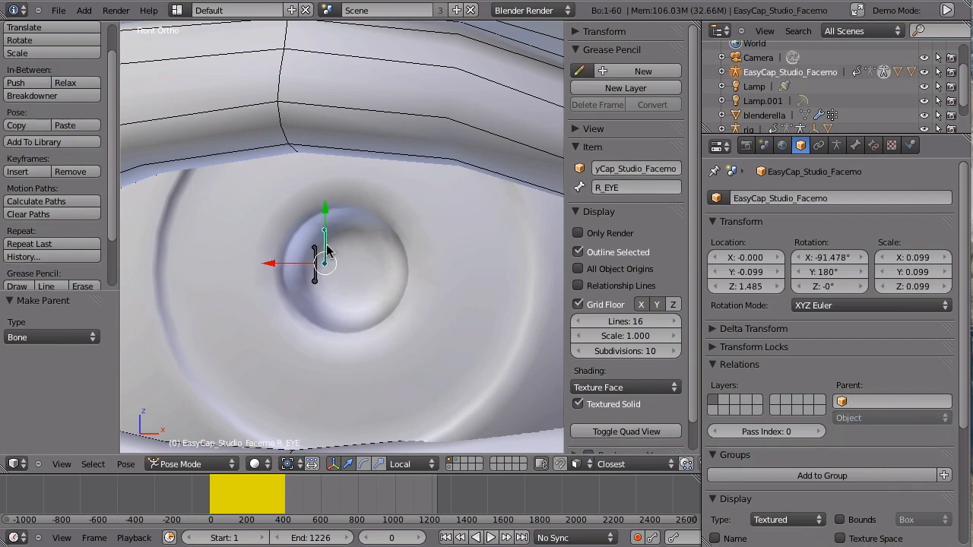
{"action": "right_click", "coordinate": [427, 307]}
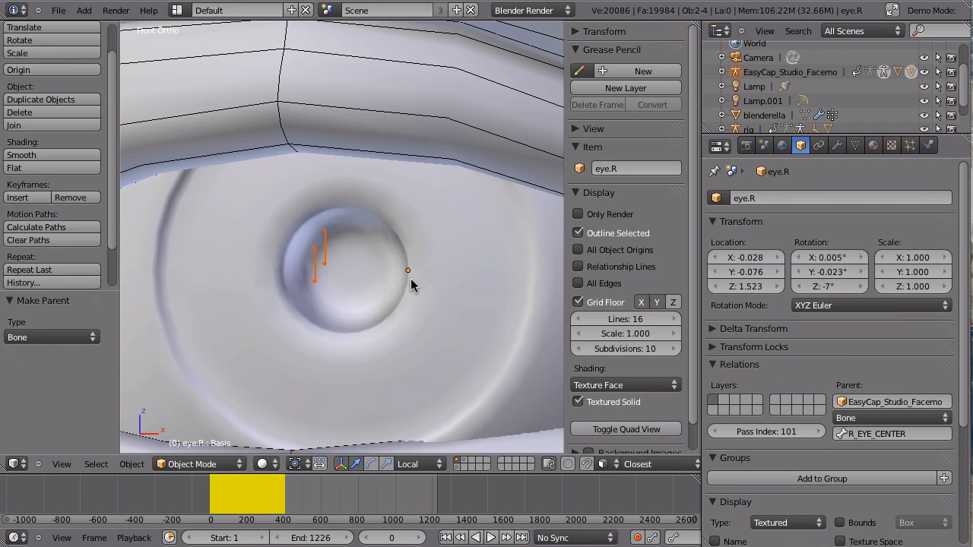
{"action": "key", "text": "ctrl+shift+c"}
{"action": "left_click", "coordinate": [369, 283]}
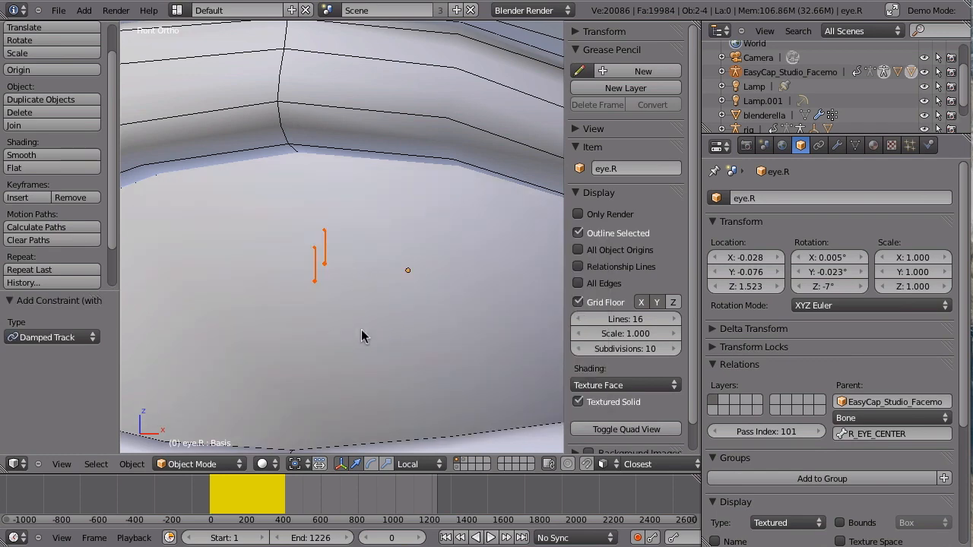
{"action": "right_click", "coordinate": [388, 332]}
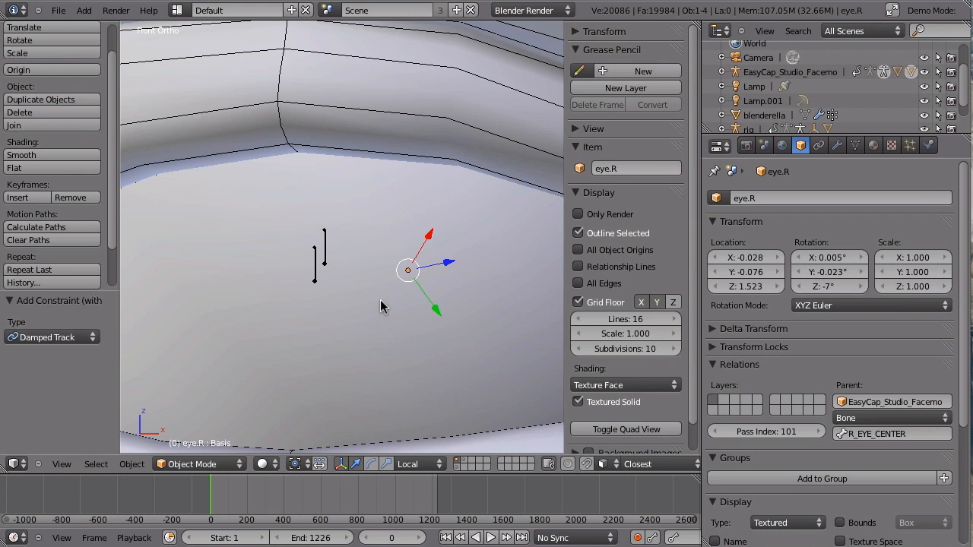
Step: Set eye.R's Damped Track constraint to the R_EYE bone with -Y as the tracking axis
{"action": "left_click", "coordinate": [818, 145]}
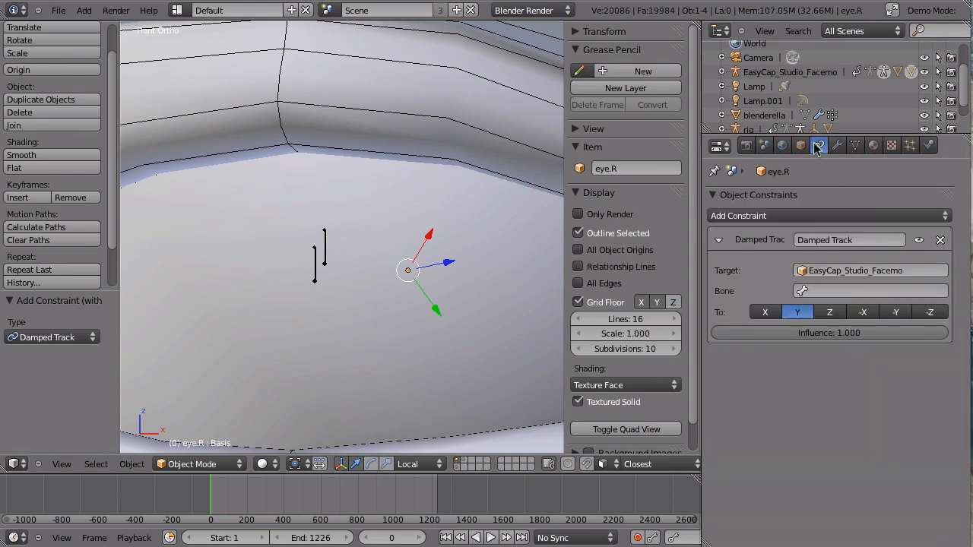
{"action": "left_click", "coordinate": [817, 290]}
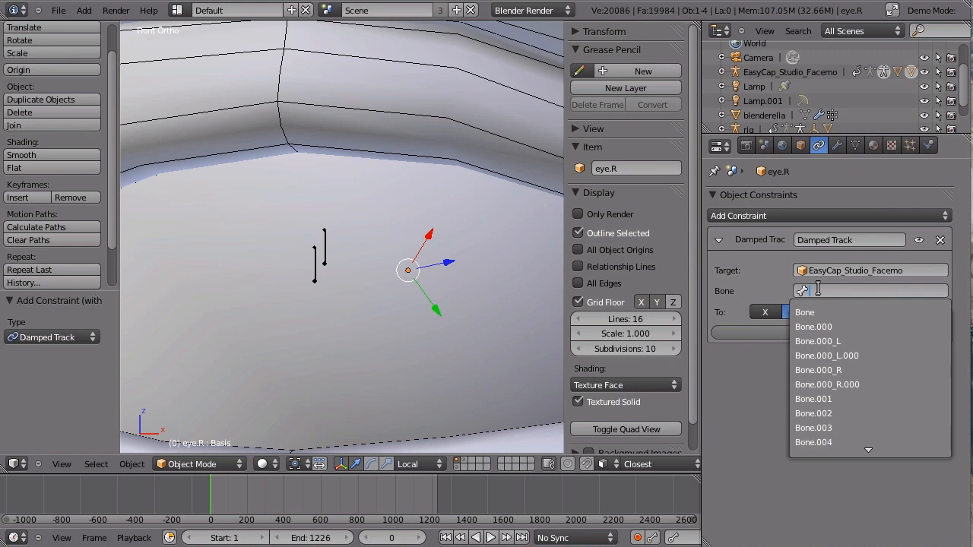
{"action": "type", "text": "R_"}
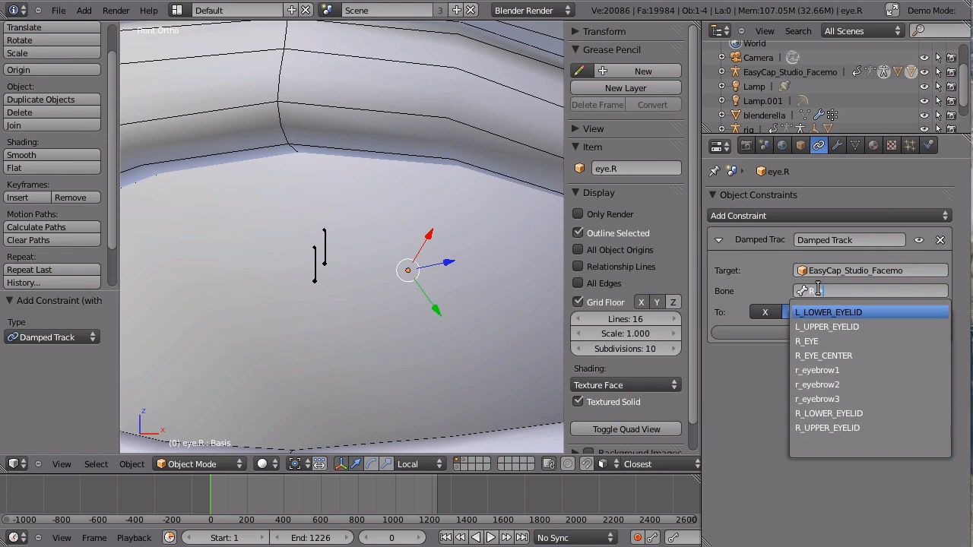
{"action": "key", "text": "Down"}
{"action": "key", "text": "Down"}
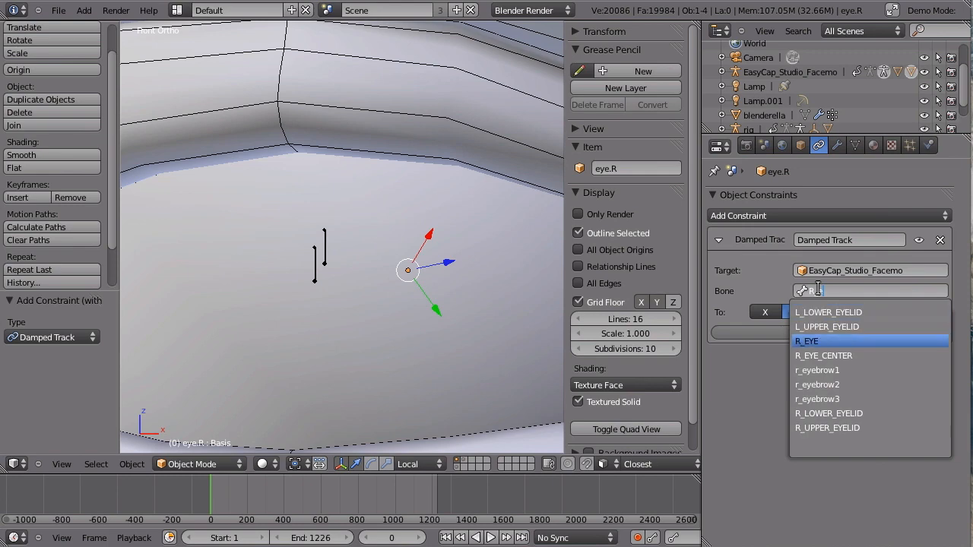
{"action": "key", "text": "Return"}
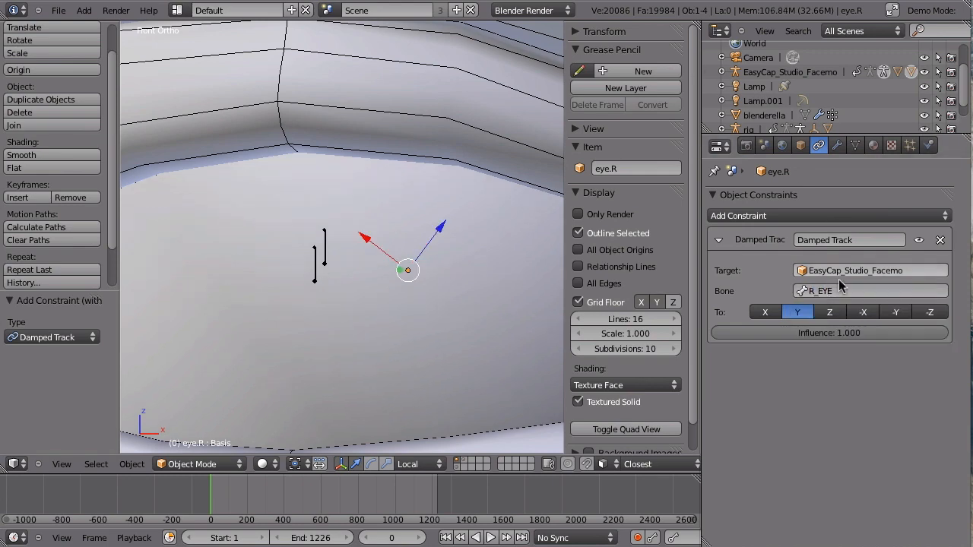
{"action": "left_click", "coordinate": [896, 311]}
Step: Add a Damped Track constraint to the eye.L object, targeting the EasyCap_Studio_Facemo armature
{"action": "scroll", "coordinate": [379, 202], "scroll_direction": "down", "scroll_amount": 7}
{"action": "middle_click_drag", "start_coordinate": [532, 228], "coordinate": [258, 209], "text": "shift"}
{"action": "scroll", "coordinate": [290, 378], "scroll_direction": "up", "scroll_amount": 8}
{"action": "middle_click_drag", "start_coordinate": [433, 287], "coordinate": [376, 255], "text": "shift"}
{"action": "right_click", "coordinate": [396, 284]}
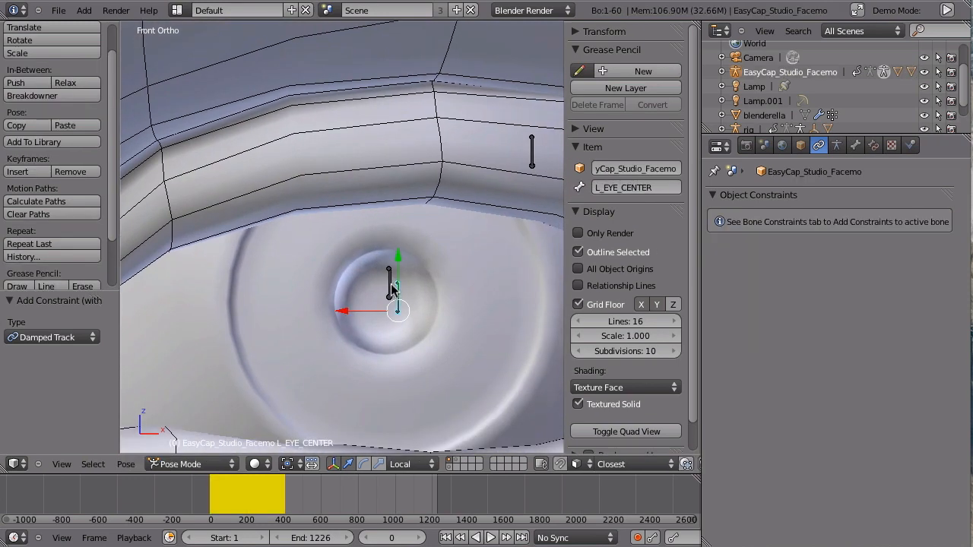
{"action": "right_click", "coordinate": [389, 289]}
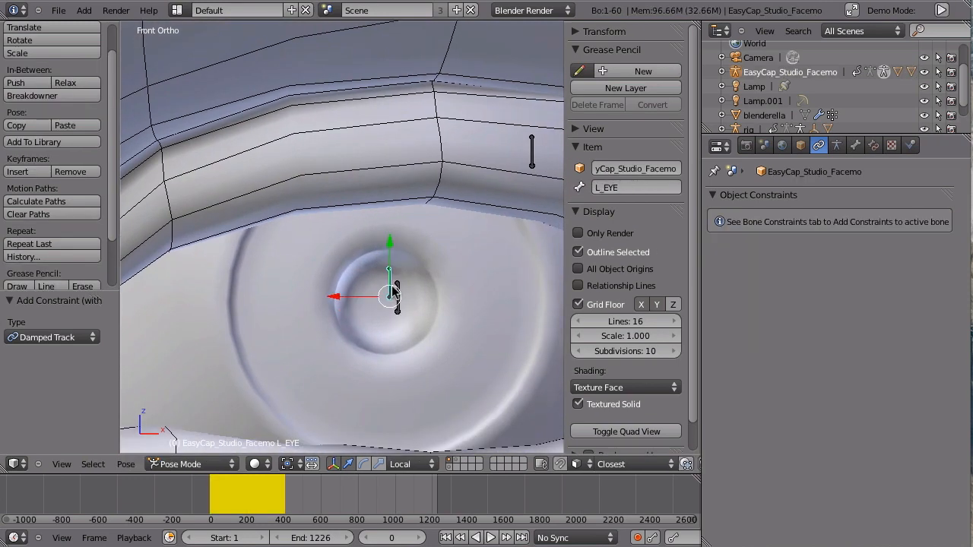
{"action": "right_click", "coordinate": [470, 282], "text": "shift"}
{"action": "key", "text": "ctrl+shift+c"}
{"action": "left_click", "coordinate": [466, 286]}
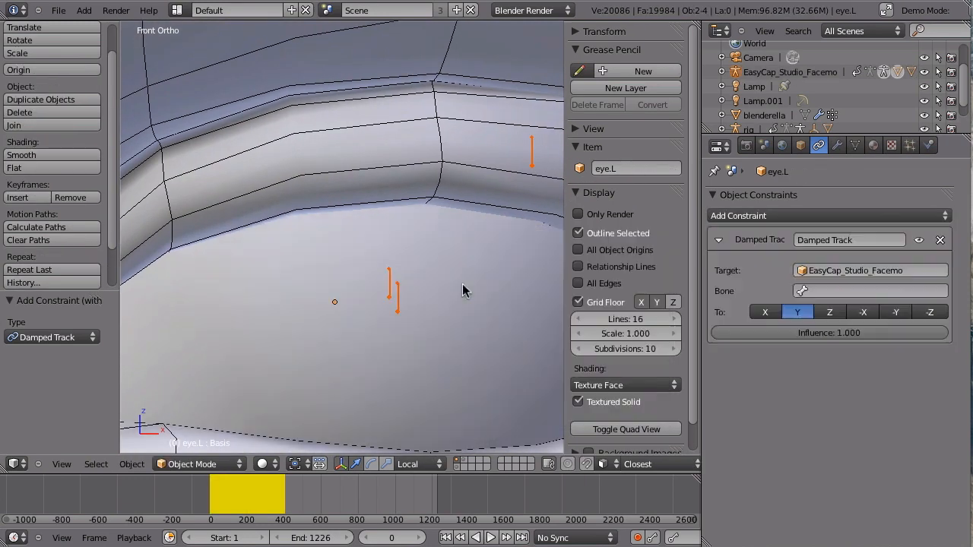
Step: Set eye.L's Damped Track constraint to the L_EYE bone with -Y as the tracking axis
{"action": "left_click", "coordinate": [832, 291]}
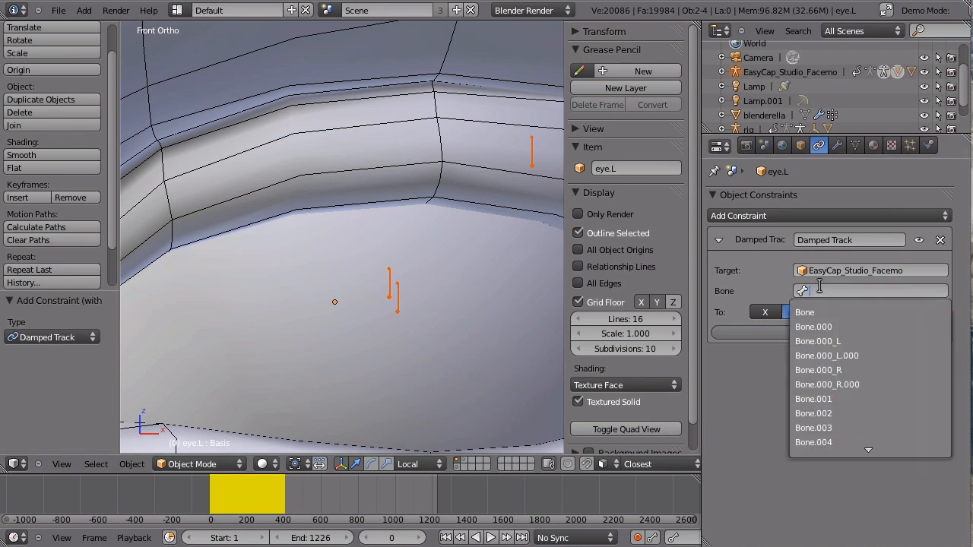
{"action": "type", "text": "L_E"}
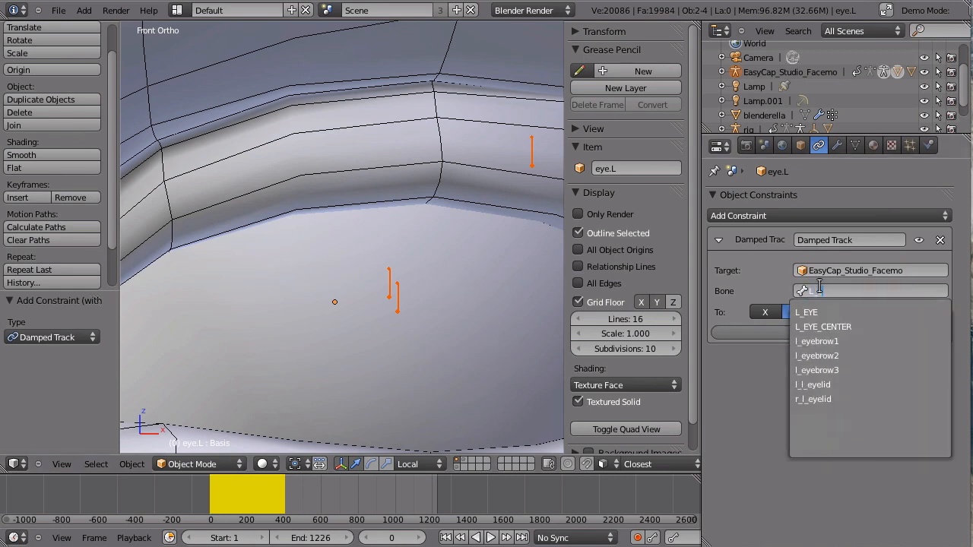
{"action": "left_click", "coordinate": [807, 312]}
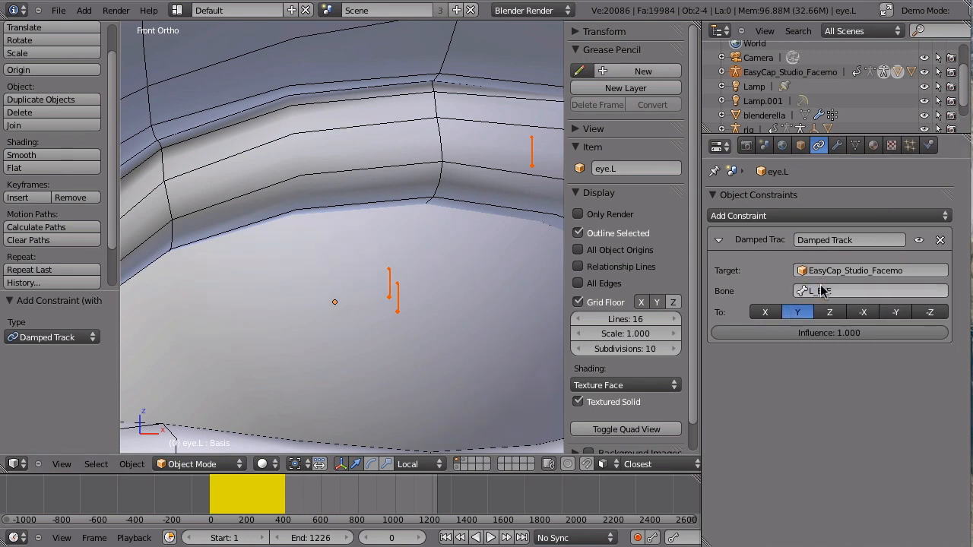
{"action": "left_click", "coordinate": [895, 311]}
Step: Frame both eyes from the front and play the animation to check how they track their bones
{"action": "scroll", "coordinate": [268, 294], "scroll_direction": "down", "scroll_amount": 9}
{"action": "left_click_drag", "start_coordinate": [161, 346], "coordinate": [332, 269], "text": "shift"}
{"action": "middle_click_drag", "start_coordinate": [327, 274], "coordinate": [442, 309], "text": "shift"}
{"action": "key", "text": "alt+a"}
{"action": "key", "text": "Escape"}
{"action": "scroll", "coordinate": [366, 287], "scroll_direction": "down", "scroll_amount": 1}
{"action": "middle_click_drag", "start_coordinate": [379, 282], "coordinate": [339, 310], "text": "shift"}
{"action": "scroll", "coordinate": [342, 298], "scroll_direction": "down", "scroll_amount": 1}
{"action": "key", "text": "alt+a"}
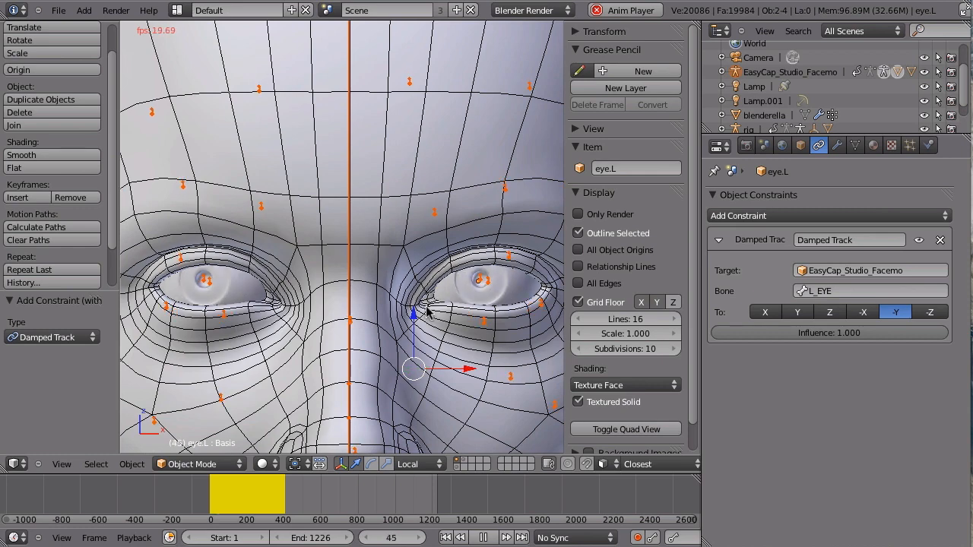
{"action": "key", "text": "Escape"}
Step: From the side view, parent the blenderella mesh to the EasyCap_Studio_Facemo armature with automatic weights
{"action": "key", "text": "KP_3"}
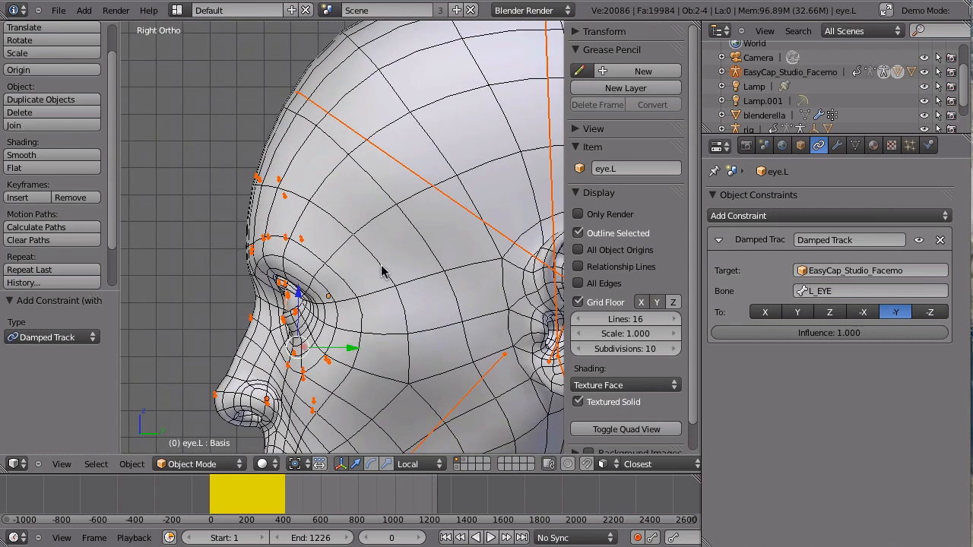
{"action": "scroll", "coordinate": [341, 343], "scroll_direction": "down", "scroll_amount": 1}
{"action": "middle_click_drag", "start_coordinate": [339, 312], "coordinate": [325, 267], "text": "shift"}
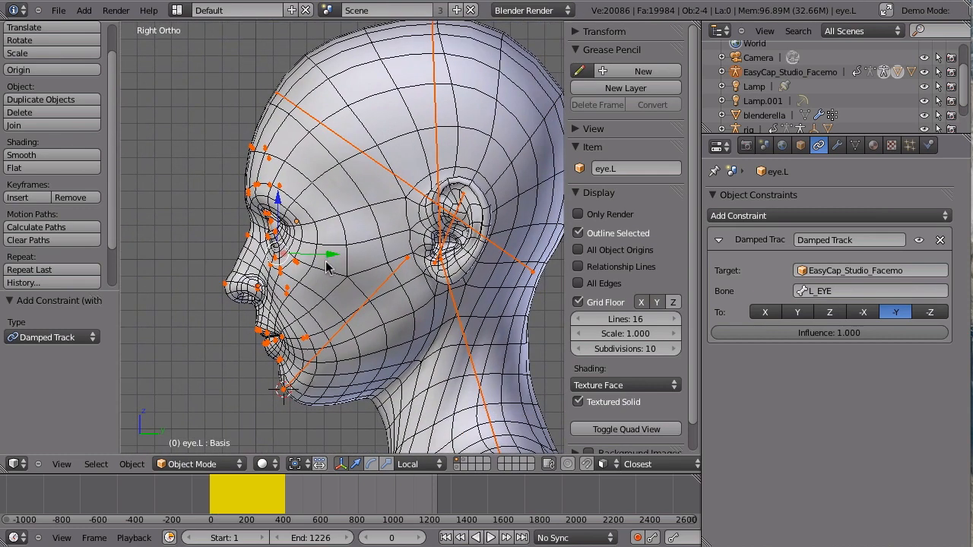
{"action": "mouse_move", "coordinate": [285, 243]}
{"action": "middle_mouse_down", "text": "ctrl"}
{"action": "mouse_move", "coordinate": [285, 229]}
{"action": "mouse_move", "coordinate": [282, 239]}
{"action": "middle_mouse_up", "text": "ctrl"}
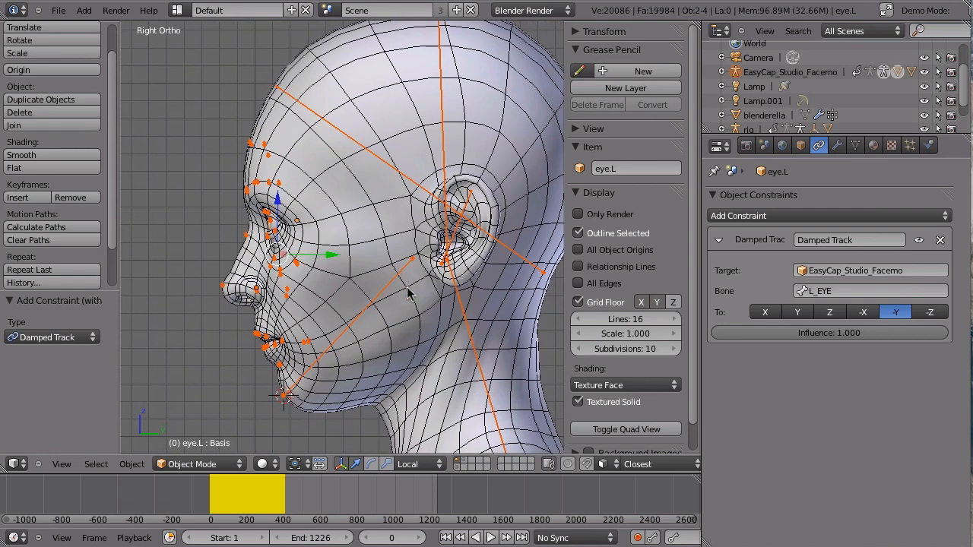
{"action": "right_click", "coordinate": [357, 330]}
{"action": "right_click", "coordinate": [350, 339]}
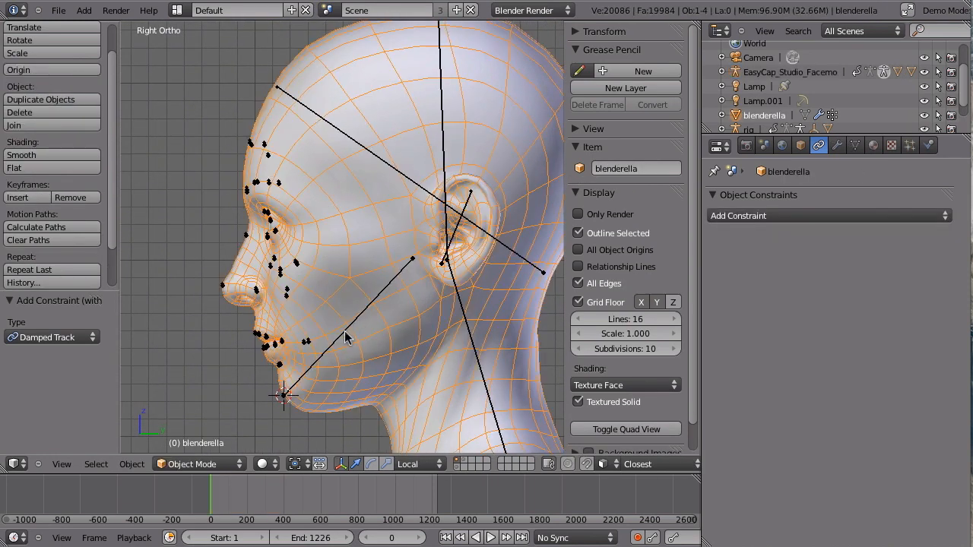
{"action": "right_click", "coordinate": [339, 335], "text": "shift"}
{"action": "key", "text": "ctrl+p"}
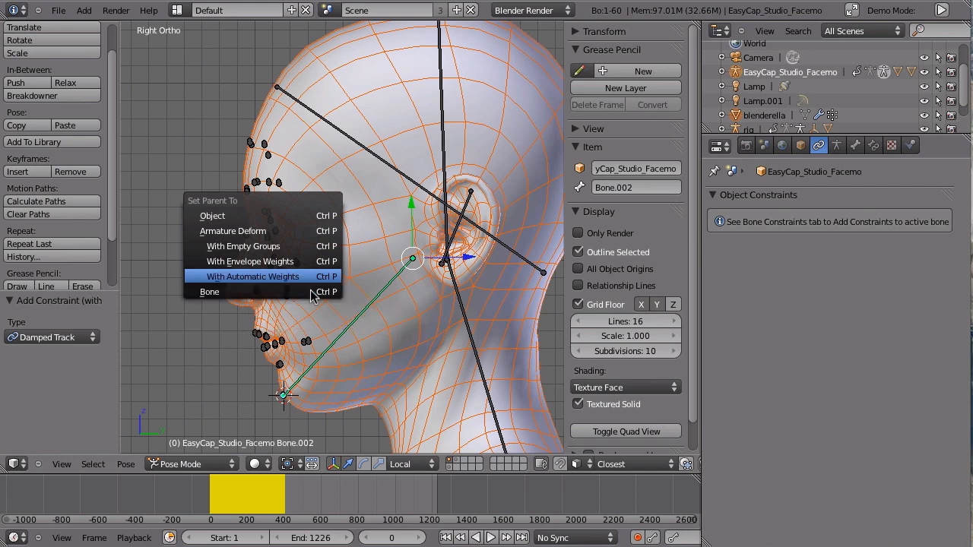
{"action": "left_click", "coordinate": [279, 277]}
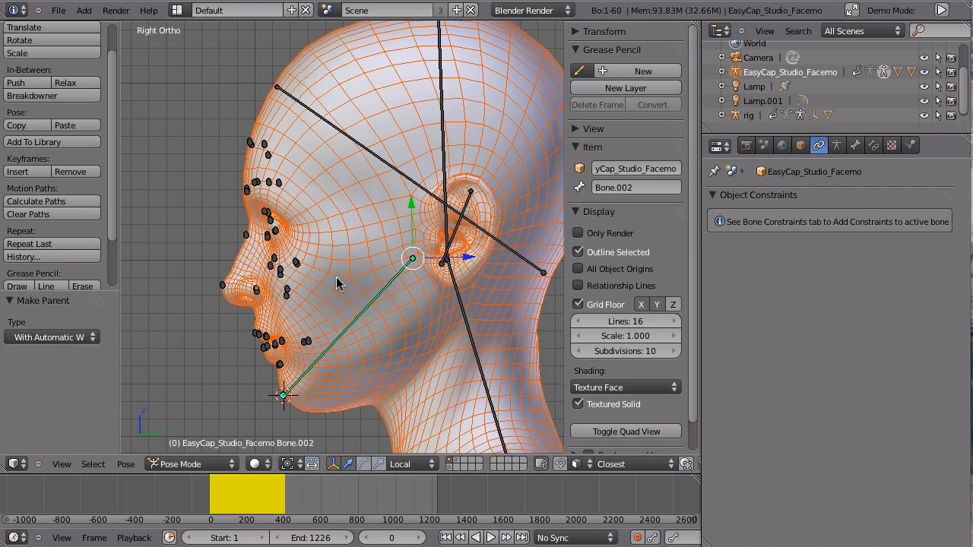
Step: Turn off the Wire display option for the blenderella mesh
{"action": "right_click", "coordinate": [335, 277]}
{"action": "left_click", "coordinate": [800, 145]}
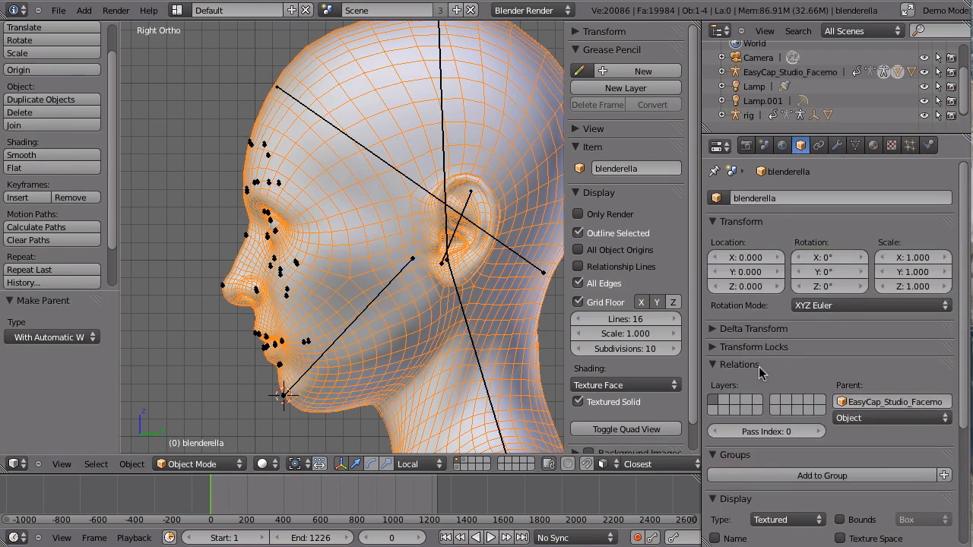
{"action": "scroll", "coordinate": [759, 441], "scroll_direction": "down", "scroll_amount": 5}
{"action": "left_click", "coordinate": [715, 418]}
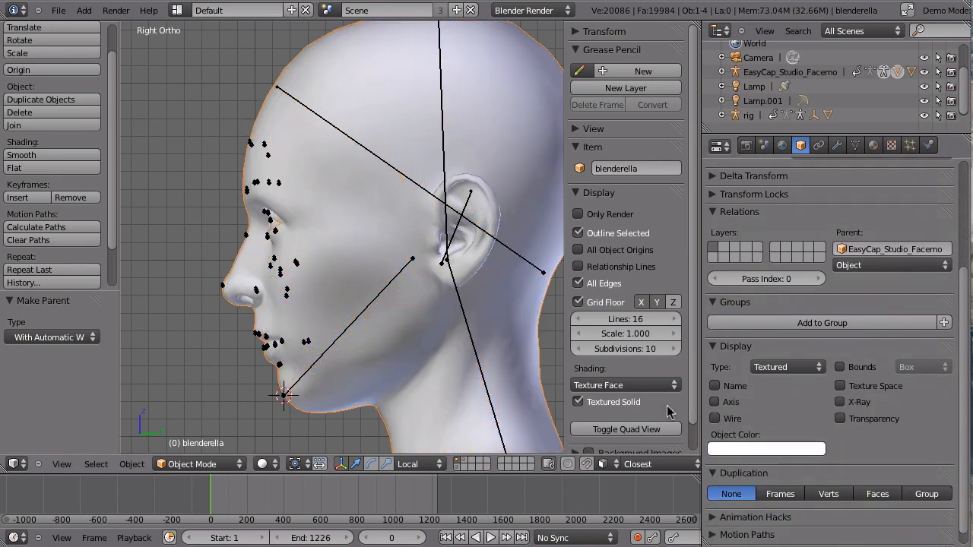
Step: Hide all unselected objects in the front view and reveal them again
{"action": "key", "text": "KP_1"}
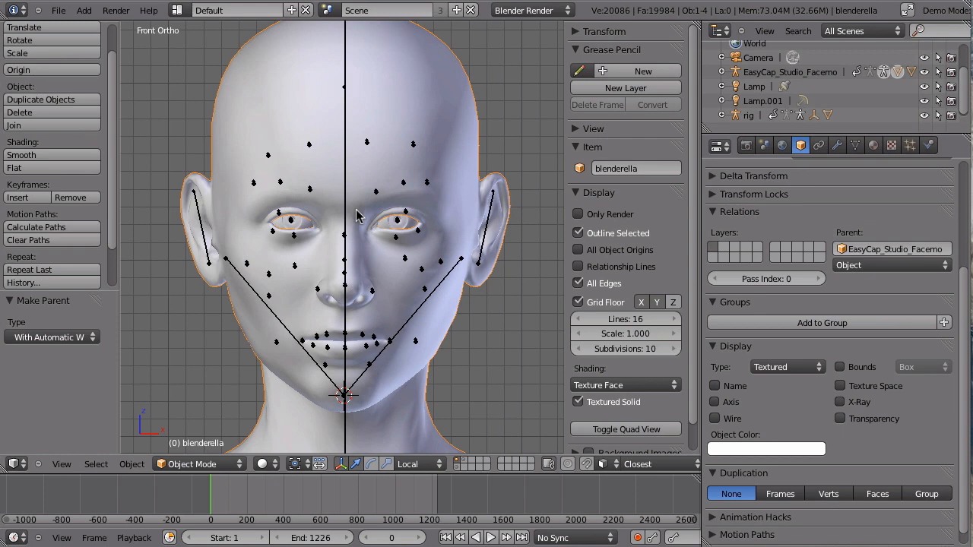
{"action": "key", "text": "shift+h"}
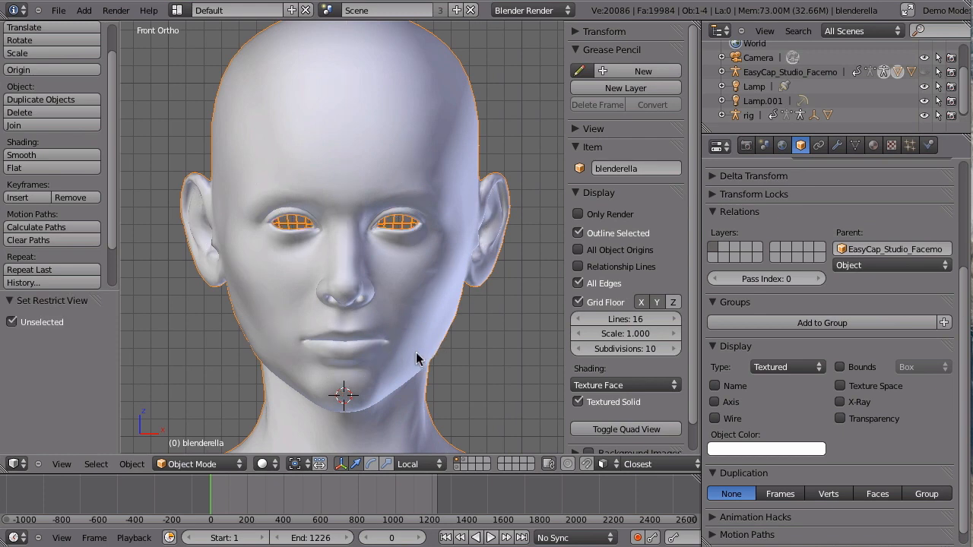
{"action": "key", "text": "alt+h"}
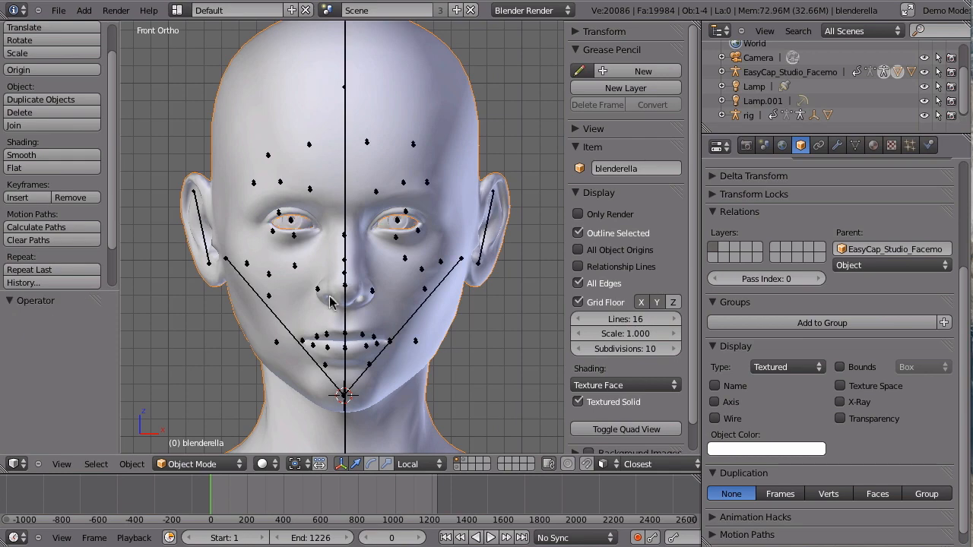
Step: Return the EasyCap_Studio_Facemo armature to Object Mode and hide it, leaving the blenderella head in view
{"action": "right_click", "coordinate": [321, 224]}
{"action": "right_click", "coordinate": [409, 224]}
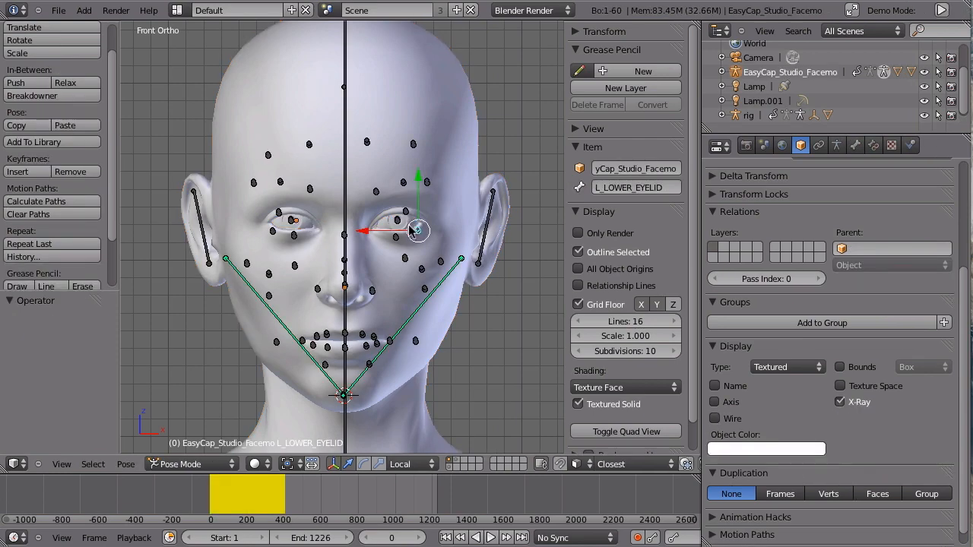
{"action": "right_click", "coordinate": [417, 309]}
{"action": "key", "text": "ctrl+Tab"}
{"action": "right_click", "coordinate": [417, 310]}
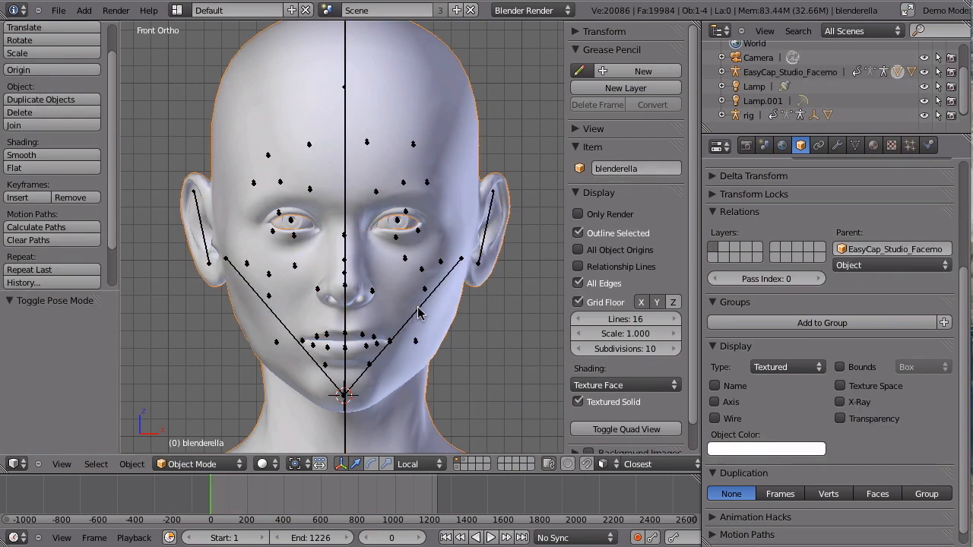
{"action": "key", "text": "a"}
{"action": "key", "text": "h"}
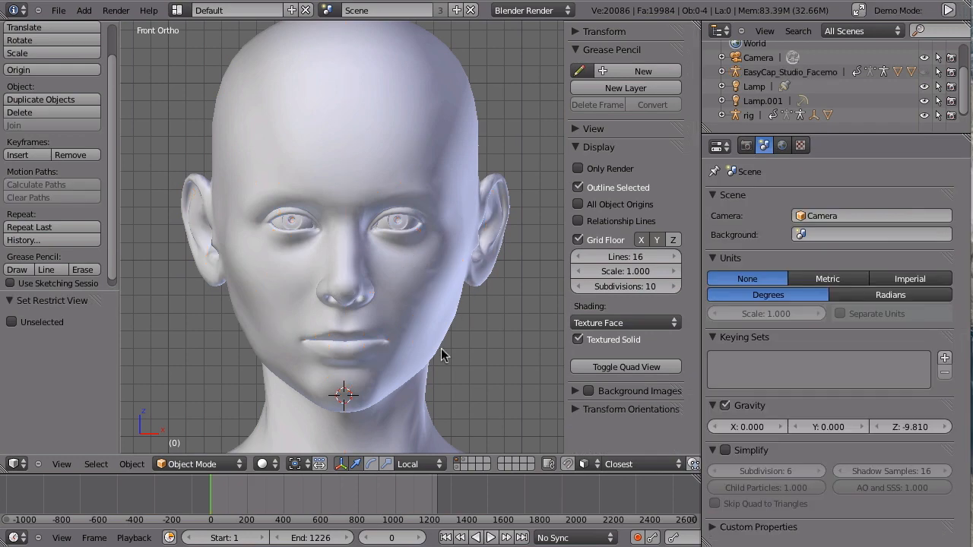
Step: Play the animation from the front to check the face deformation, without a selection and with the blenderella mesh selected
{"action": "key", "text": "alt+a"}
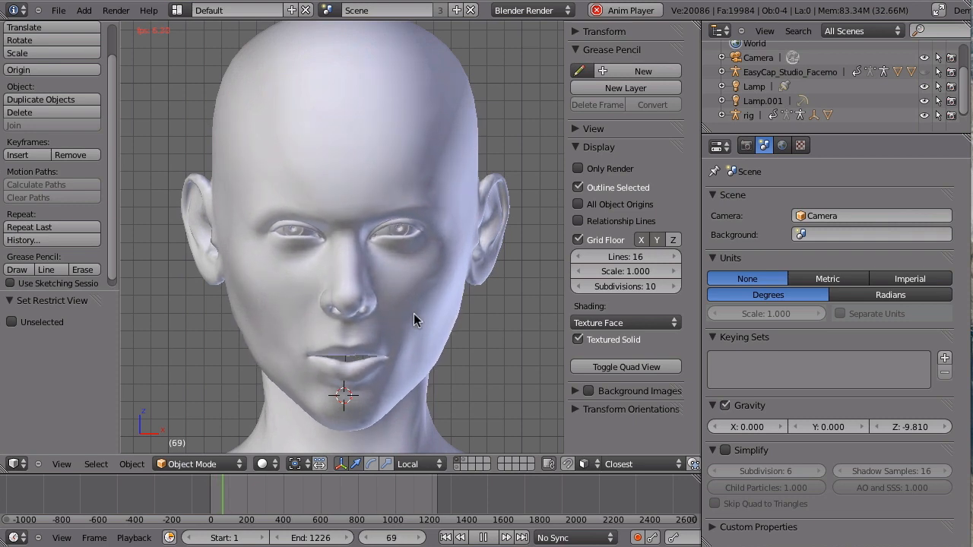
{"action": "key", "text": "Escape"}
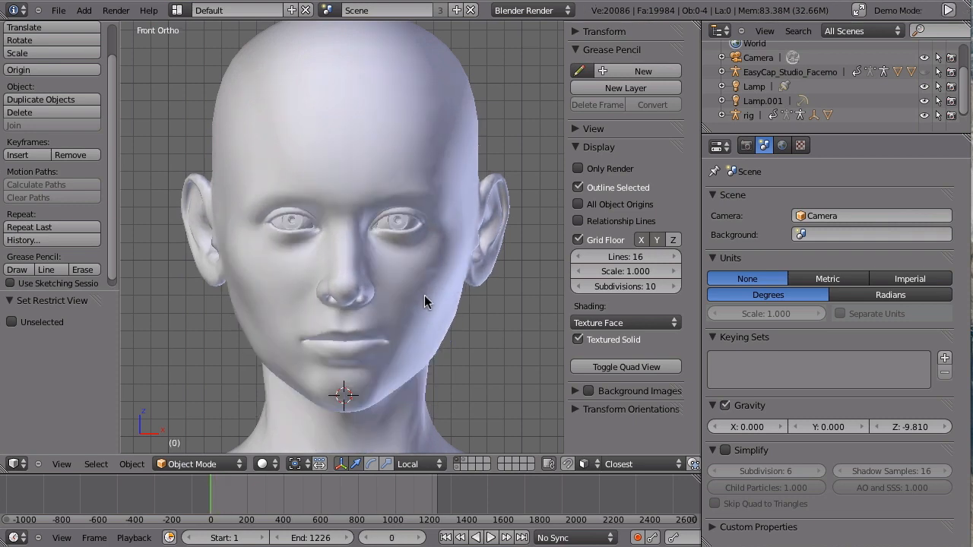
{"action": "right_click", "coordinate": [417, 303]}
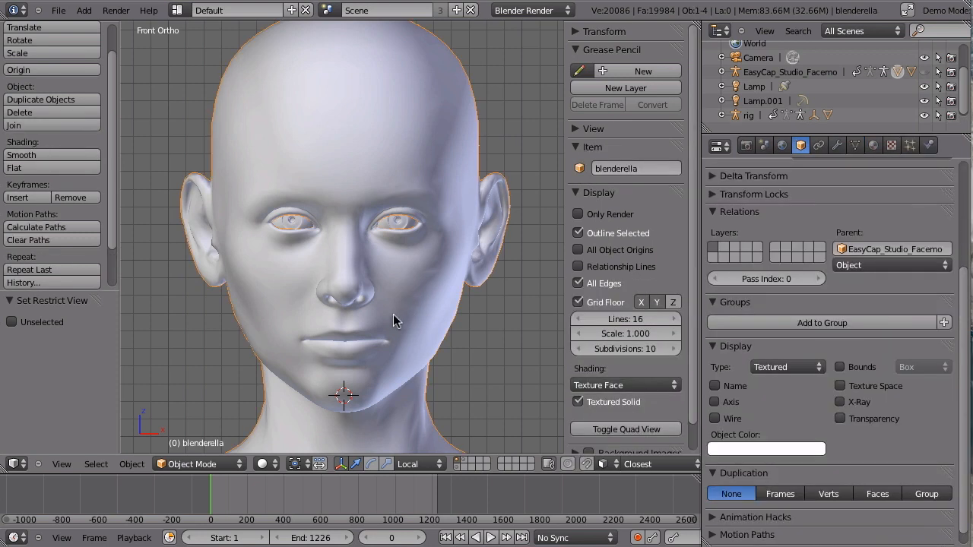
{"action": "key", "text": "alt+a"}
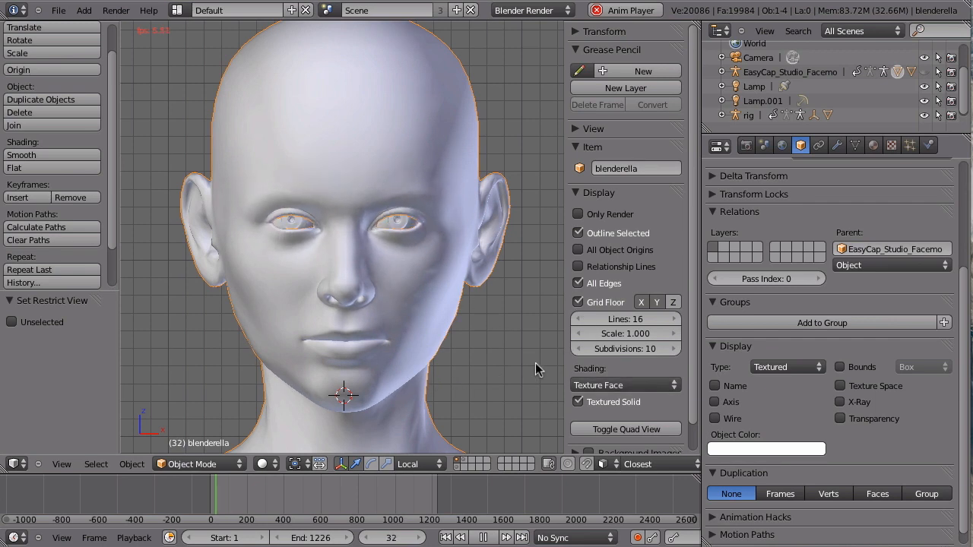
{"action": "key", "text": "Escape"}
Step: Turn off Textured Solid and play the animation, inspecting the face deformation from the side, three-quarter and front views
{"action": "left_click", "coordinate": [578, 403]}
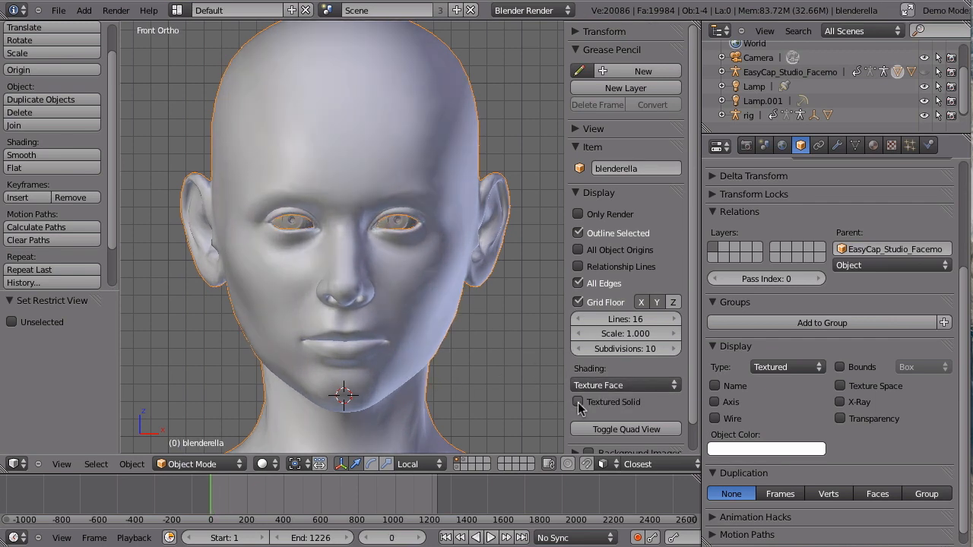
{"action": "key", "text": "alt+a"}
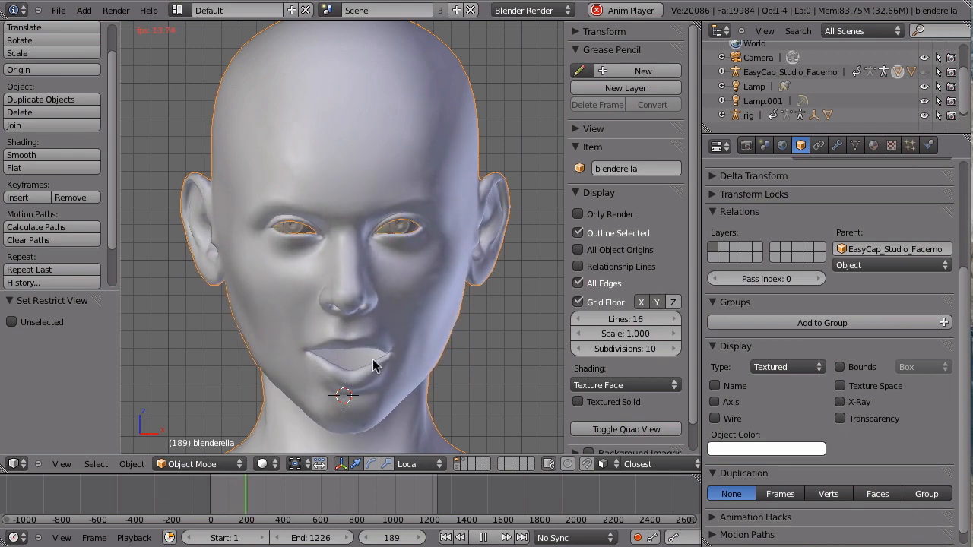
{"action": "key", "text": "KP_3"}
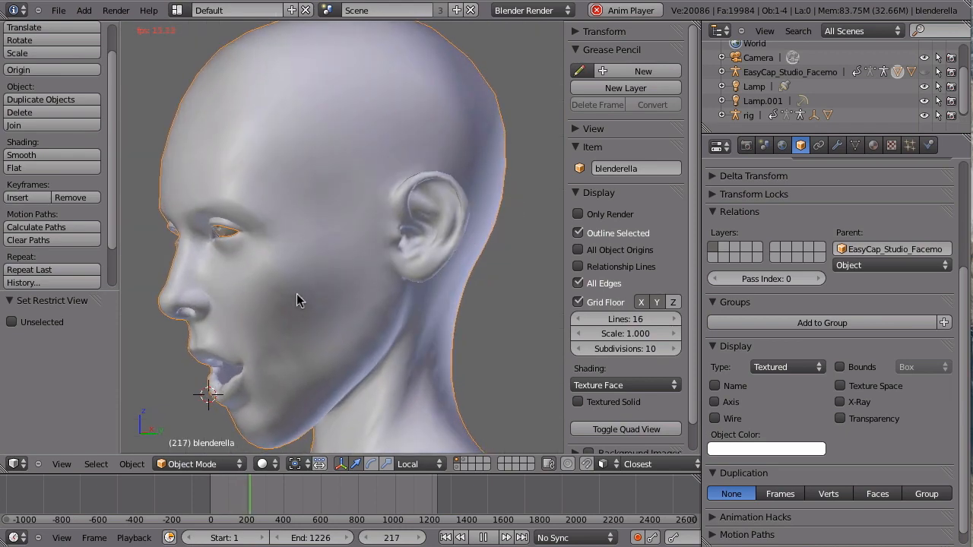
{"action": "scroll", "coordinate": [356, 301], "scroll_direction": "down", "scroll_amount": 1}
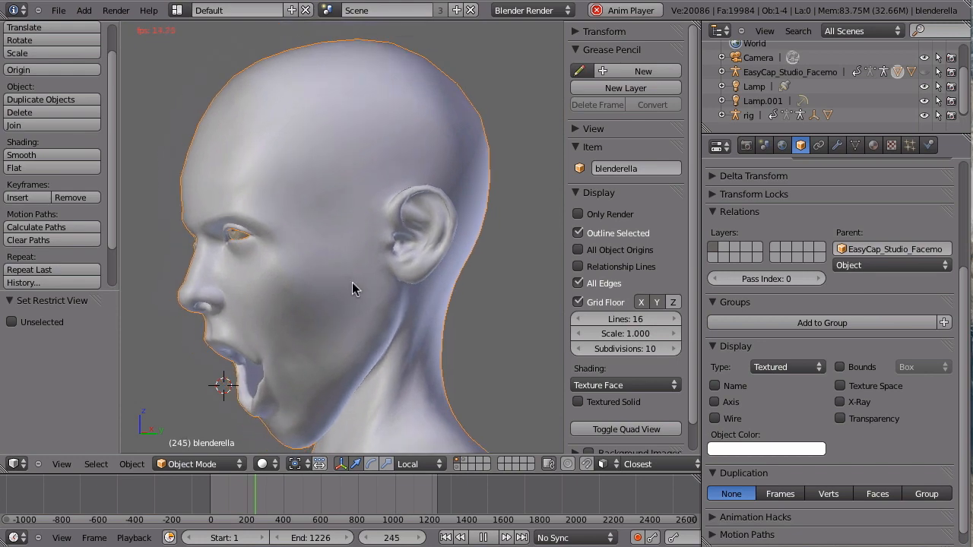
{"action": "middle_click_drag", "start_coordinate": [321, 271], "coordinate": [386, 253]}
{"action": "middle_click_drag", "start_coordinate": [363, 295], "coordinate": [382, 296]}
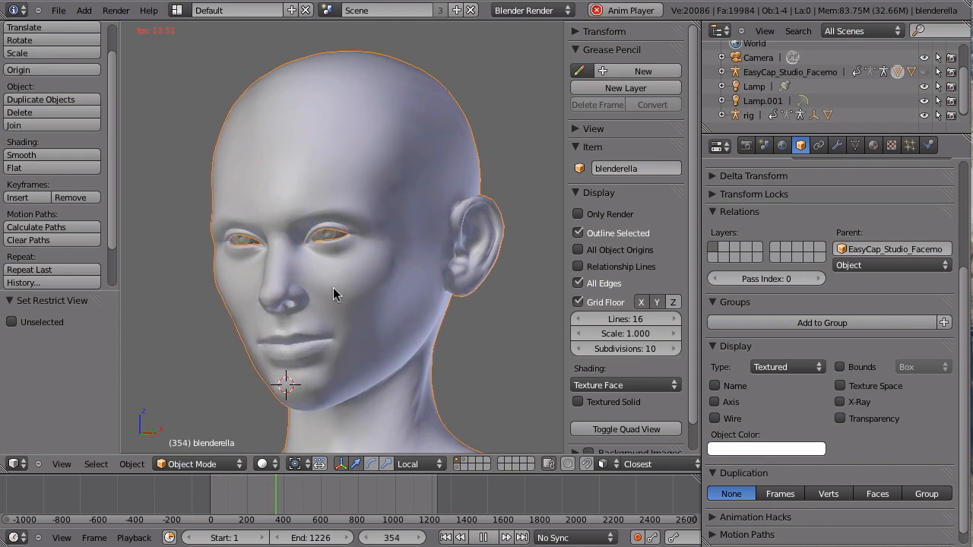
{"action": "key", "text": "KP_1"}
Step: Disable the blenderella mesh's Subsurf modifier in the viewport and replay the animation from the front
{"action": "left_click", "coordinate": [837, 146]}
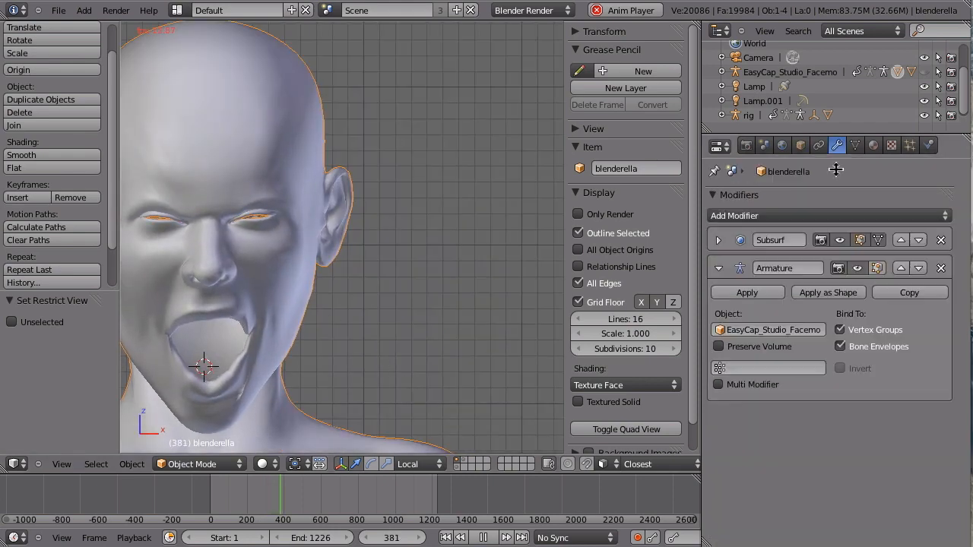
{"action": "left_click", "coordinate": [841, 239]}
{"action": "middle_click_drag", "start_coordinate": [374, 291], "coordinate": [507, 282], "text": "shift"}
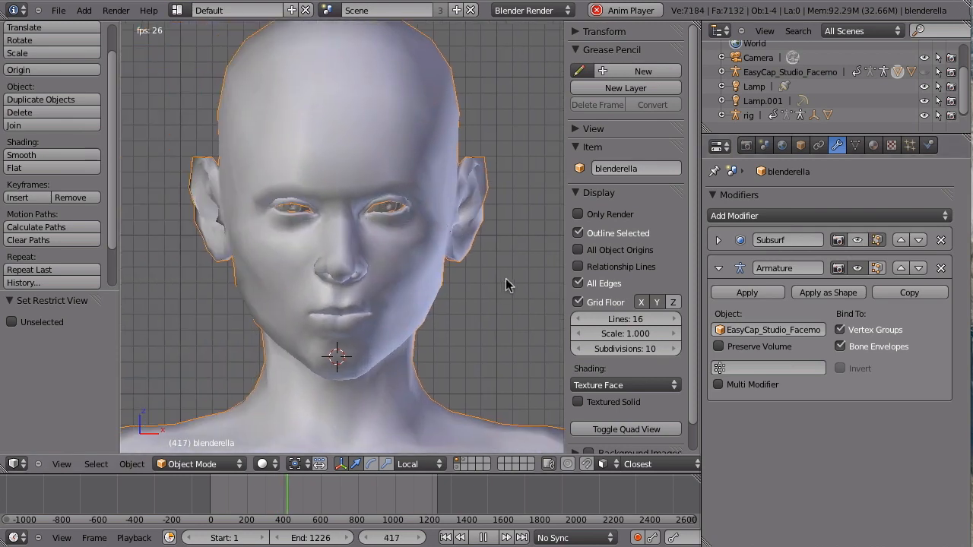
{"action": "key", "text": "Escape"}
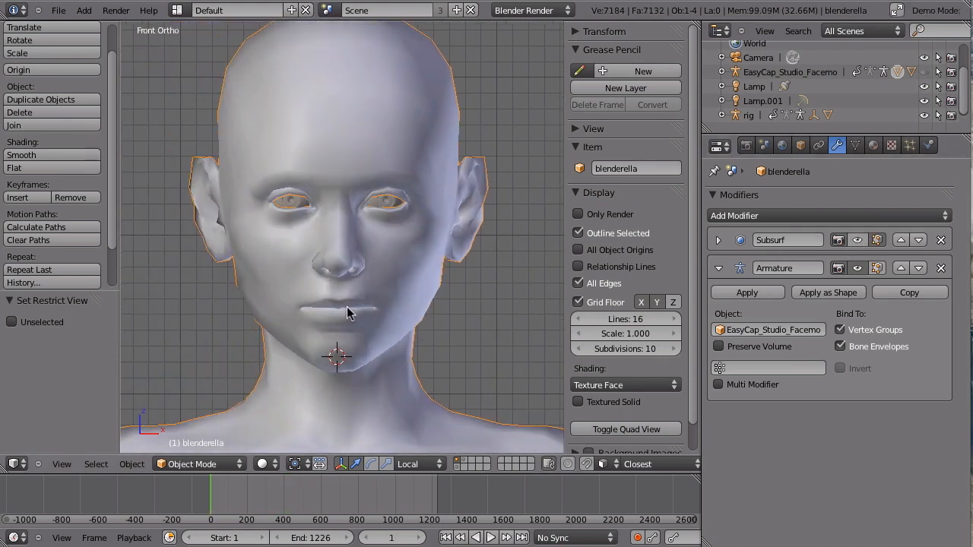
{"action": "key", "text": "alt+a"}
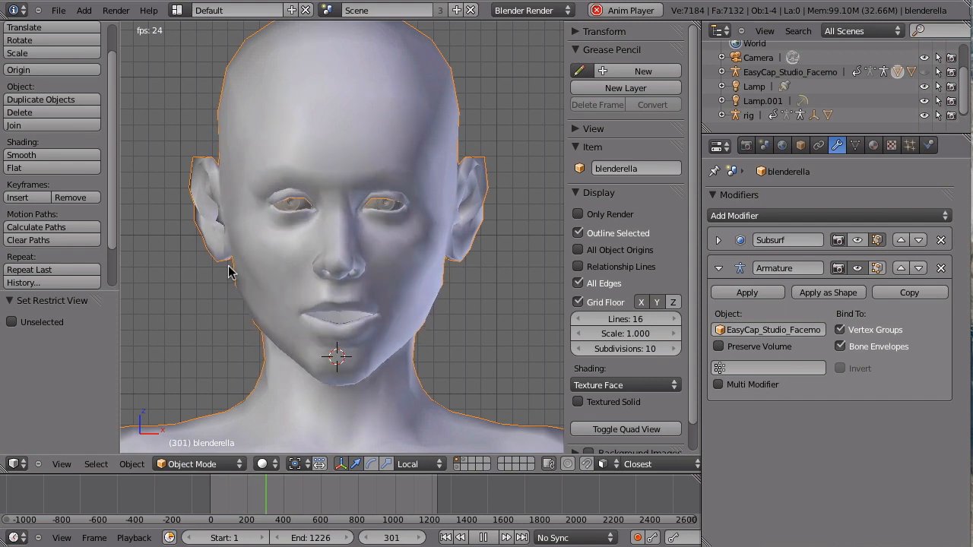
{"action": "key", "text": "Escape"}
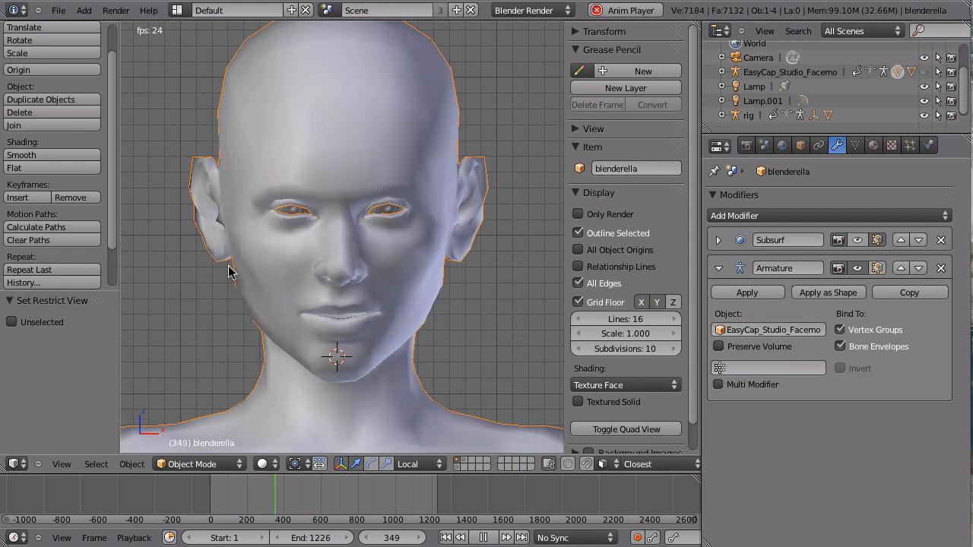
Step: Reveal the hidden EasyCap_Studio_Facemo armature and select it, framed over the head from the front
{"action": "key", "text": "KP_3"}
{"action": "middle_click_drag", "start_coordinate": [476, 317], "coordinate": [287, 377], "text": "shift"}
{"action": "middle_click_drag", "start_coordinate": [336, 332], "coordinate": [350, 255], "text": "ctrl"}
{"action": "key", "text": "alt+h"}
{"action": "middle_click_drag", "start_coordinate": [380, 311], "coordinate": [392, 278], "text": "shift"}
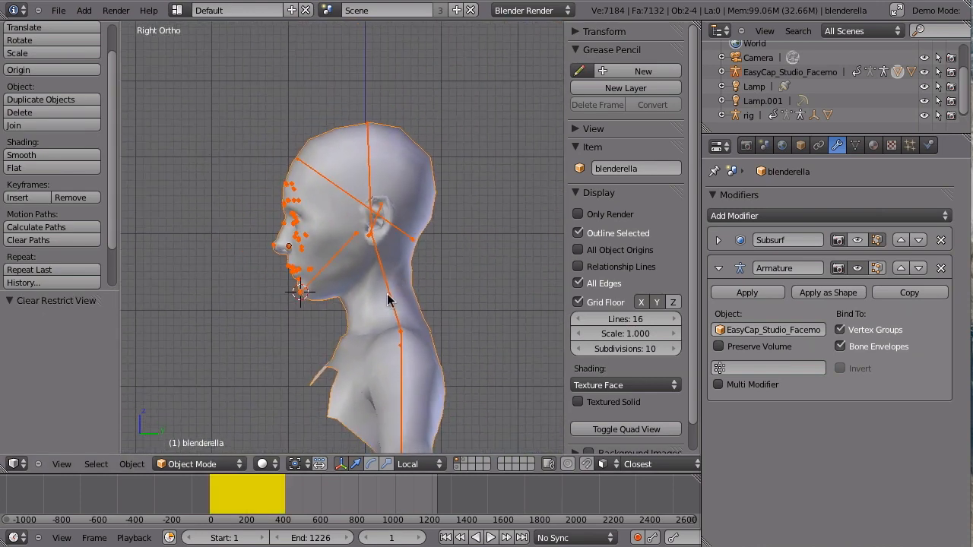
{"action": "right_click", "coordinate": [397, 374]}
{"action": "key", "text": "KP_1"}
{"action": "middle_click_drag", "start_coordinate": [430, 361], "coordinate": [402, 340], "text": "ctrl"}
{"action": "middle_click_drag", "start_coordinate": [318, 258], "coordinate": [306, 344], "text": "ctrl"}
{"action": "middle_click_drag", "start_coordinate": [331, 277], "coordinate": [372, 358], "text": "shift"}
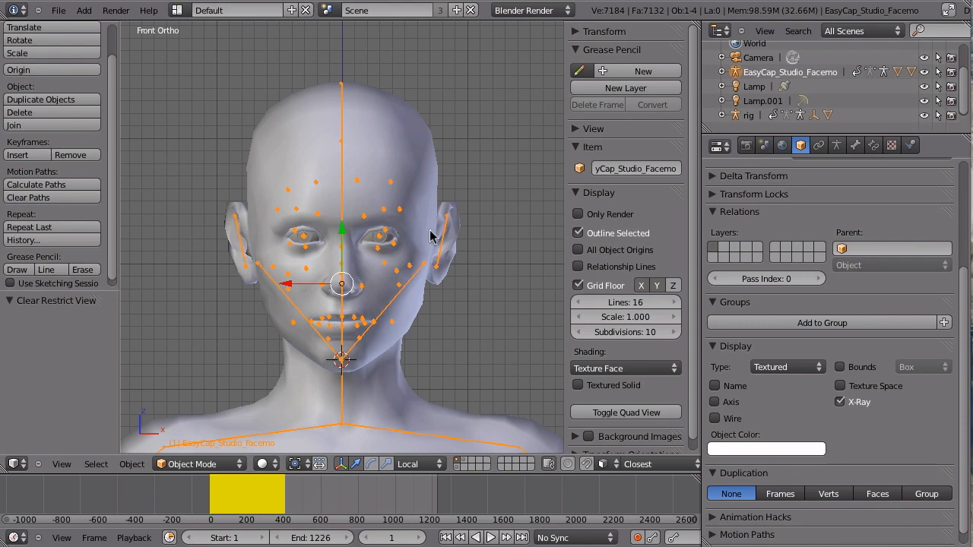
Step: Select the l_cheek2 bone in Pose Mode and briefly play the animation on the visible facial armature
{"action": "scroll", "coordinate": [373, 250], "scroll_direction": "up", "scroll_amount": 5}
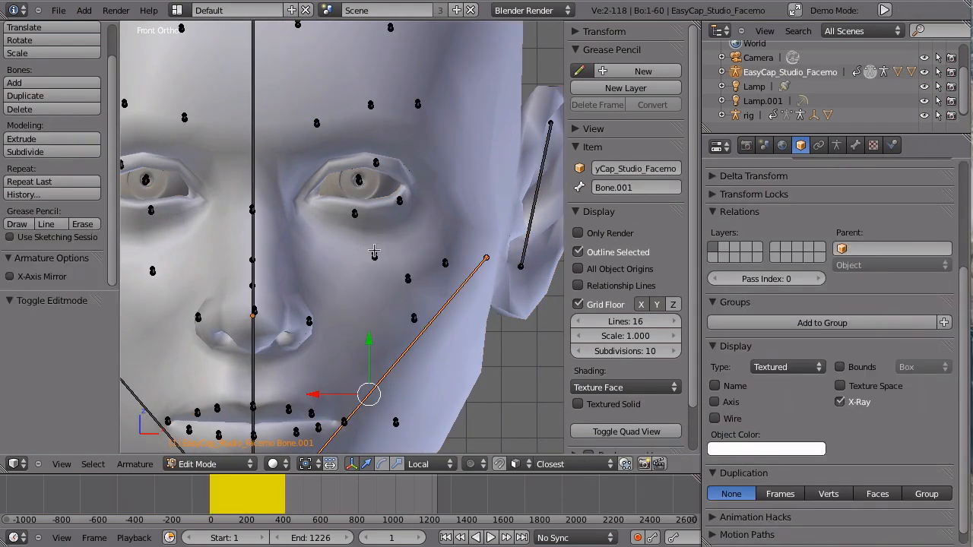
{"action": "key", "text": "ctrl+Tab"}
{"action": "scroll", "coordinate": [401, 260], "scroll_direction": "down", "scroll_amount": 2}
{"action": "right_click", "coordinate": [383, 260]}
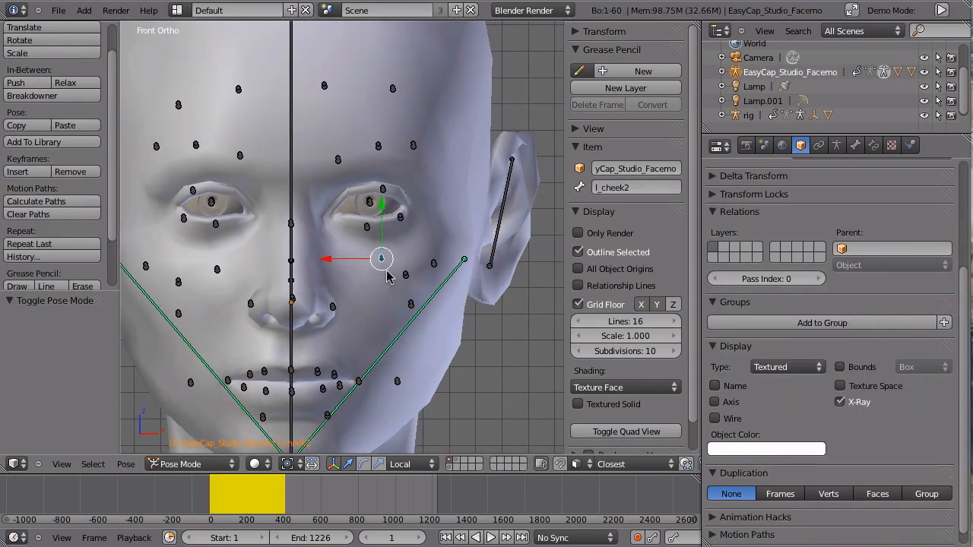
{"action": "scroll", "coordinate": [380, 319], "scroll_direction": "down", "scroll_amount": 2}
{"action": "key", "text": "Tab"}
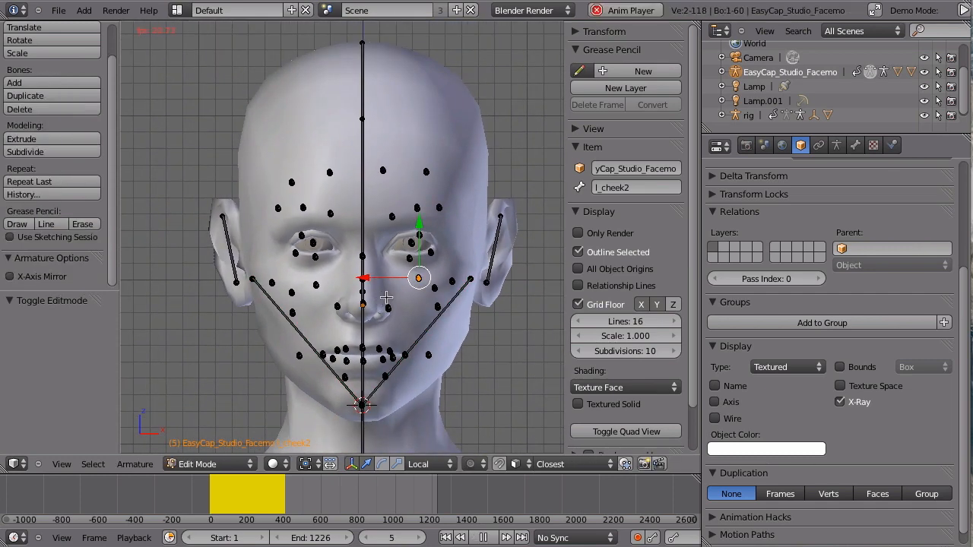
{"action": "key", "text": "ctrl+Tab"}
{"action": "key", "text": "alt+a"}
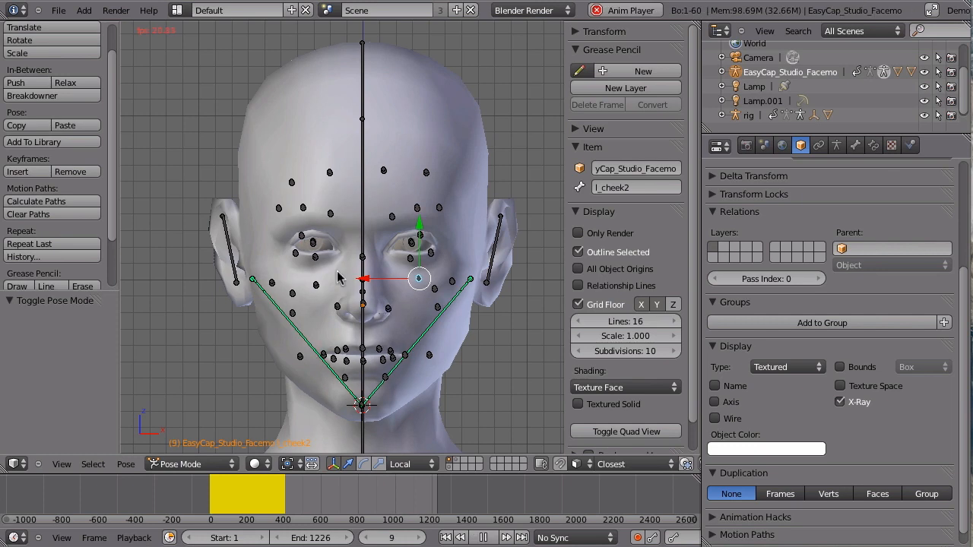
{"action": "key", "text": "Escape"}
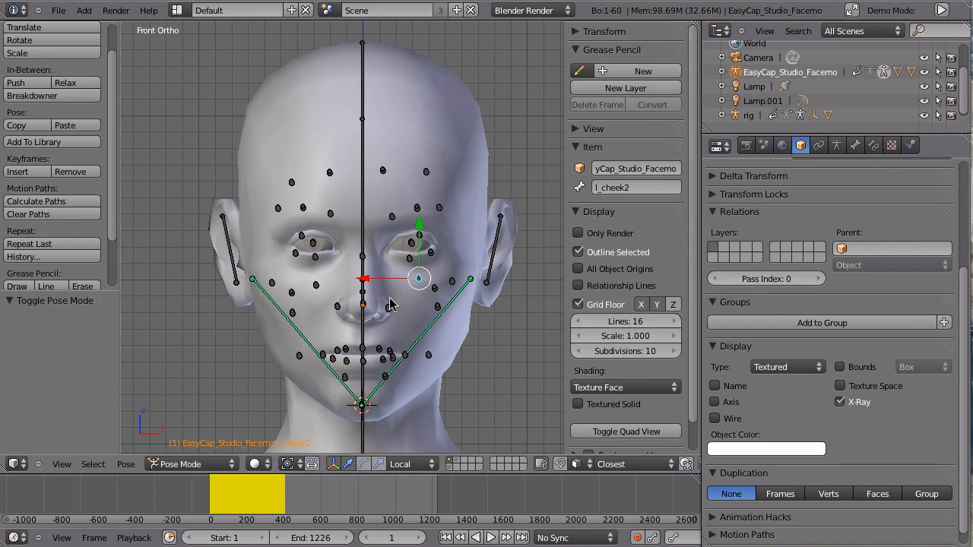
Step: Turn on Textured Solid while showing the layer with the second character's head, and return to layer 1
{"action": "left_click", "coordinate": [456, 465]}
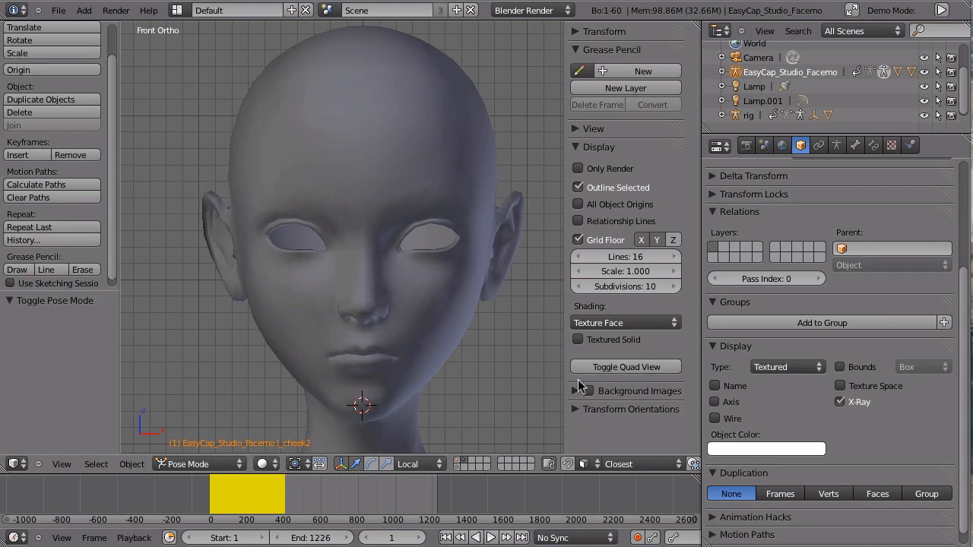
{"action": "left_click", "coordinate": [578, 340]}
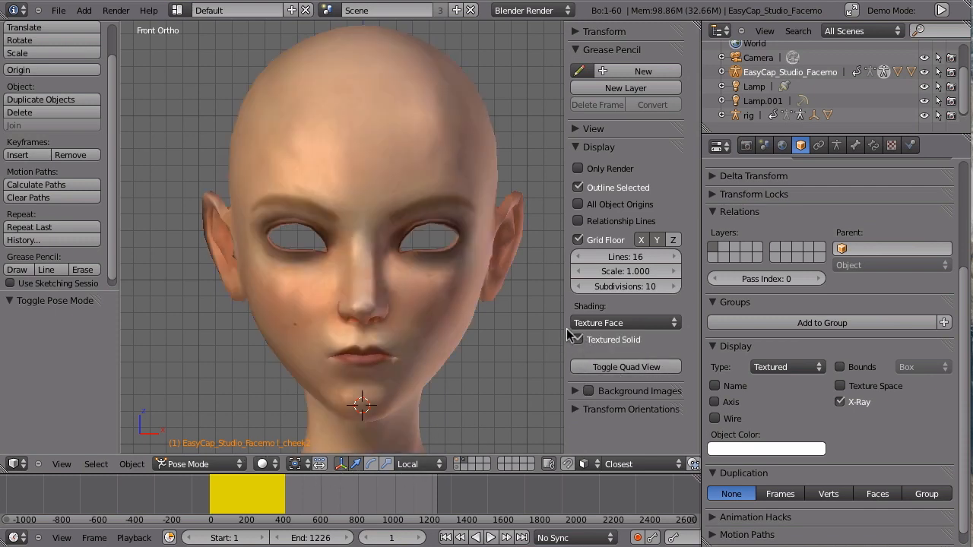
{"action": "left_click", "coordinate": [457, 467], "text": "shift"}
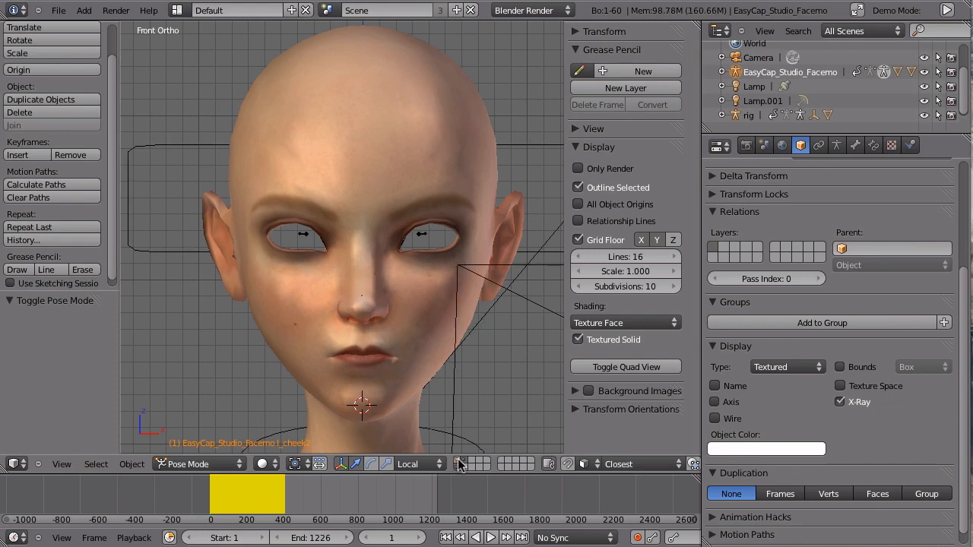
{"action": "left_click", "coordinate": [459, 460]}
Step: Duplicate the EasyCap_Studio_Facemo armature in Object Mode, move the copy to layer 2 and show that layer
{"action": "key", "text": "ctrl+Tab"}
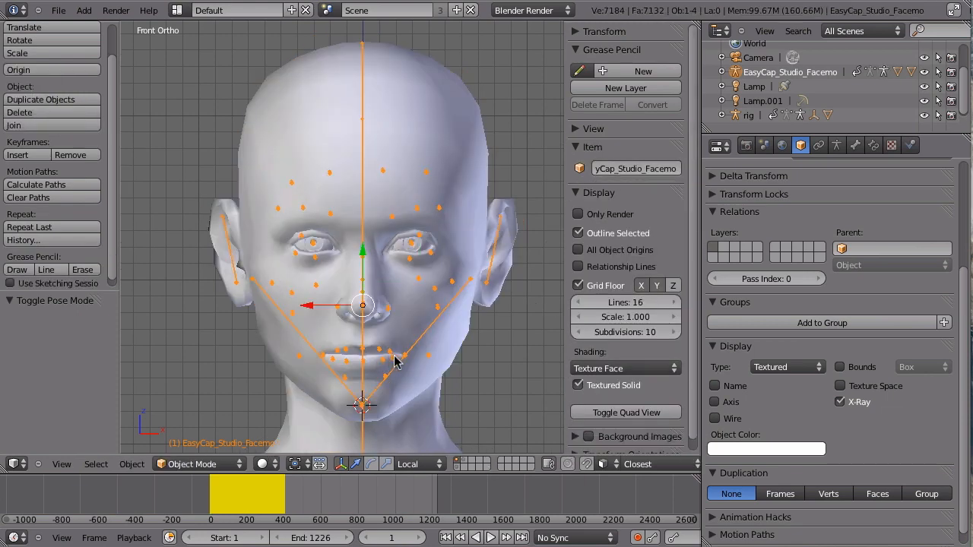
{"action": "middle_click_drag", "start_coordinate": [394, 355], "coordinate": [355, 327], "text": "shift"}
{"action": "key", "text": "shift+d"}
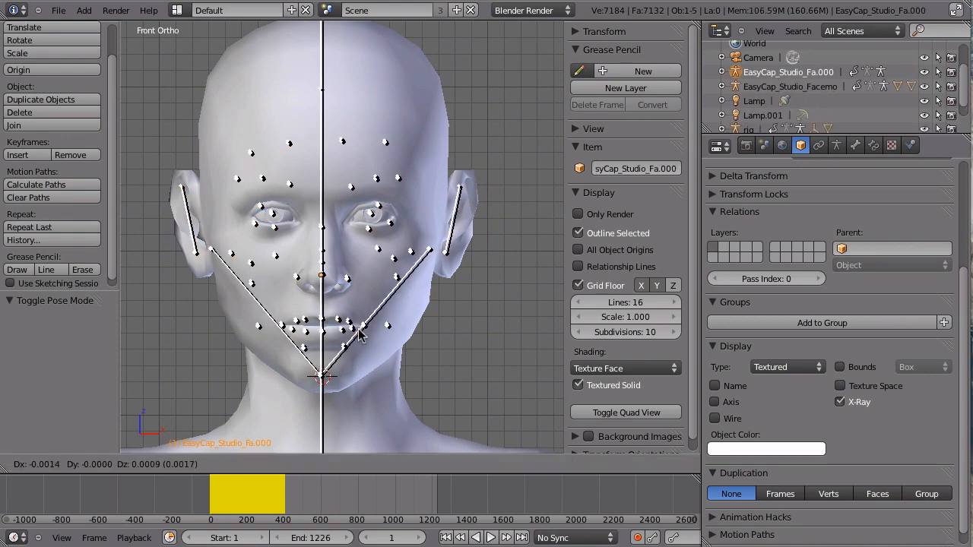
{"action": "left_click", "coordinate": [359, 335]}
{"action": "key", "text": "m"}
{"action": "left_click", "coordinate": [494, 354]}
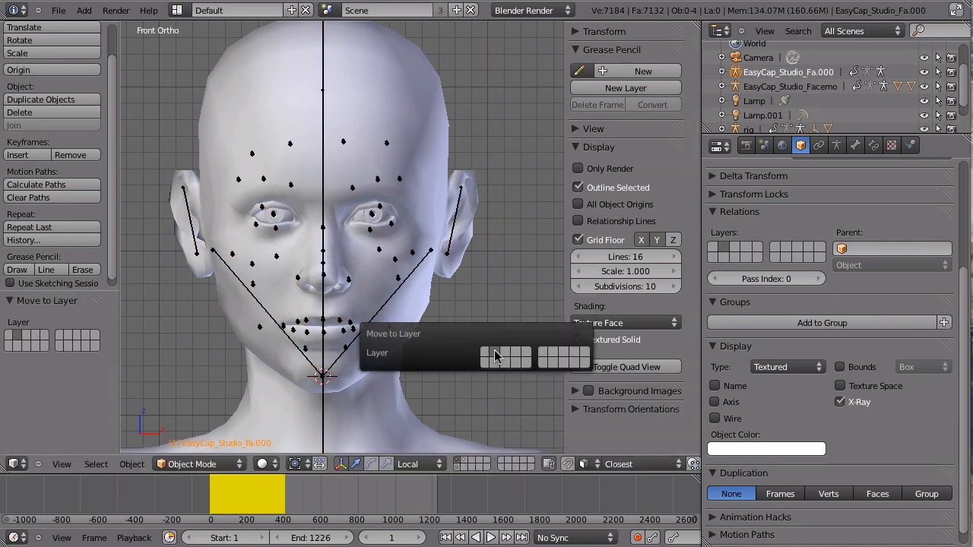
{"action": "left_click", "coordinate": [463, 461]}
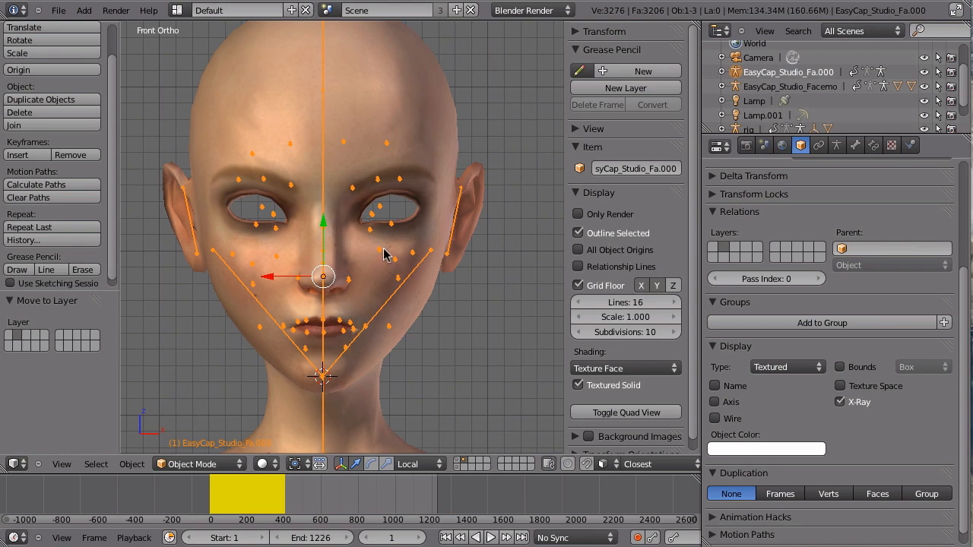
Step: In Edit Mode from the side view, move the copied armature's jaw joint forward and down to the second head's chin
{"action": "key", "text": "KP_3"}
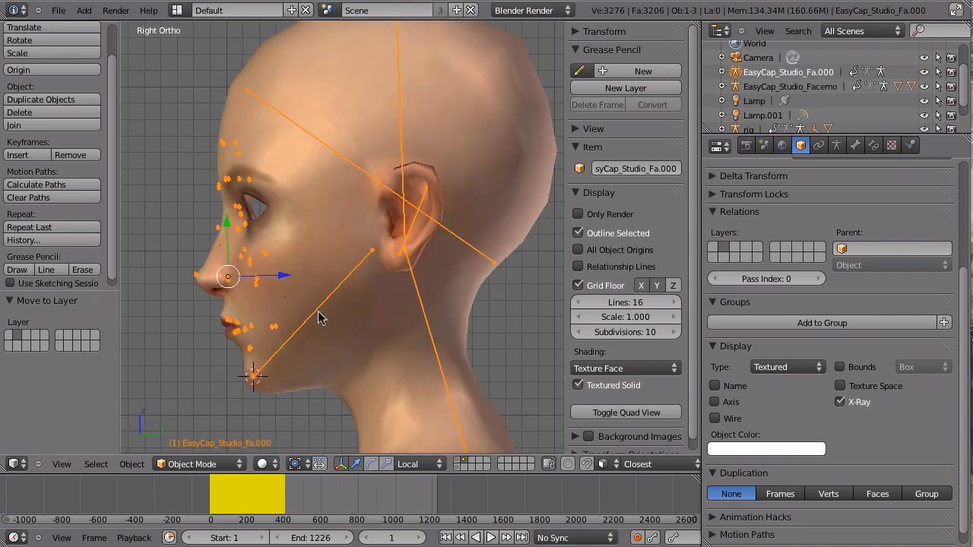
{"action": "key", "text": "ctrl+Up"}
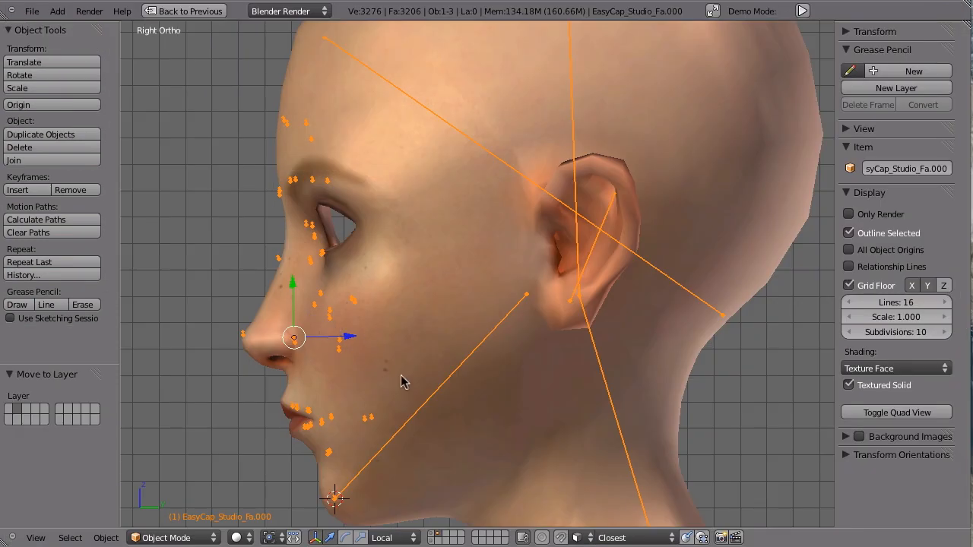
{"action": "key", "text": "Tab"}
{"action": "scroll", "coordinate": [327, 456], "scroll_direction": "up", "scroll_amount": 4}
{"action": "key", "text": "a"}
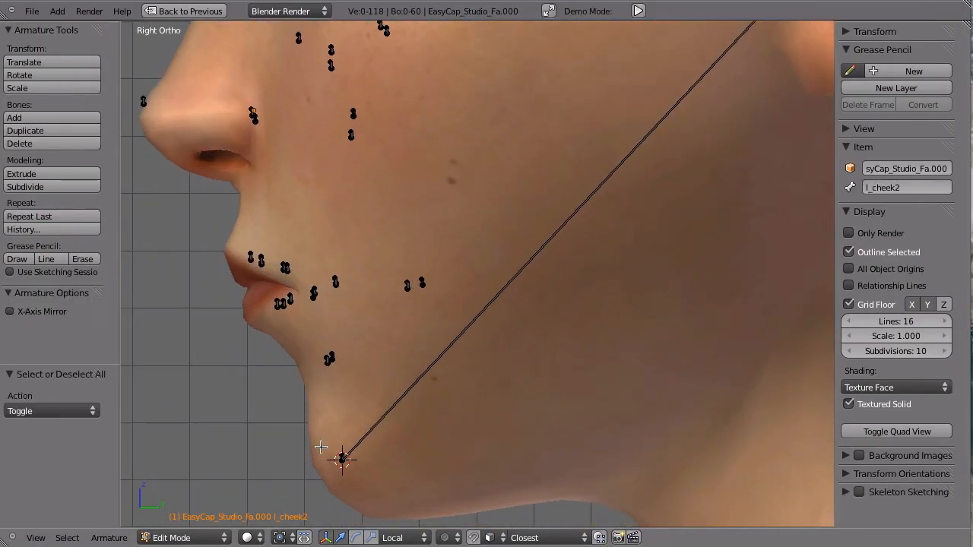
{"action": "key", "text": "g"}
{"action": "left_click", "coordinate": [359, 477]}
{"action": "key", "text": "g"}
{"action": "left_click", "coordinate": [341, 479]}
Step: Move the two bones between the lower lip and chin forward in side view to meet the chin surface
{"action": "key", "text": "a"}
{"action": "key", "text": "b"}
{"action": "left_click_drag", "start_coordinate": [306, 344], "coordinate": [377, 388]}
{"action": "key", "text": "g"}
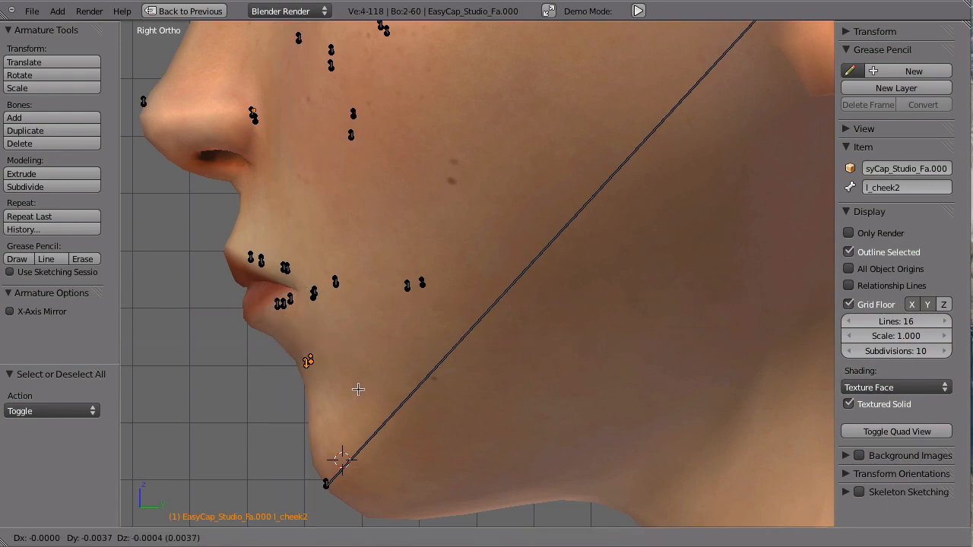
{"action": "left_click", "coordinate": [359, 394]}
Step: Box-select the lip, mouth-corner and lower cheek bones in side view and move them slightly forward onto the face
{"action": "key", "text": "KP_1"}
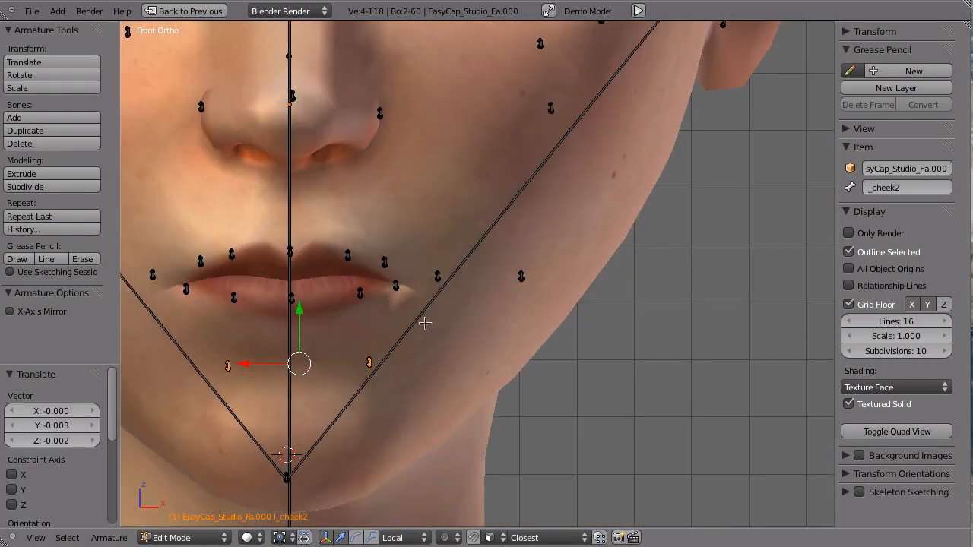
{"action": "scroll", "coordinate": [425, 324], "scroll_direction": "down", "scroll_amount": 3}
{"action": "middle_click_drag", "start_coordinate": [412, 336], "coordinate": [372, 379]}
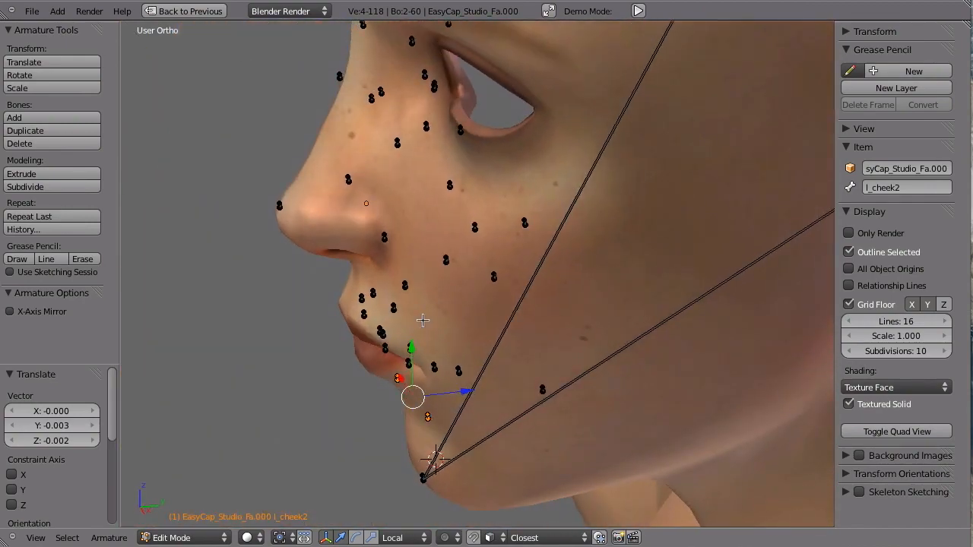
{"action": "key", "text": "KP_3"}
{"action": "key", "text": "a"}
{"action": "key", "text": "b"}
{"action": "left_click_drag", "start_coordinate": [524, 344], "coordinate": [523, 344]}
{"action": "key", "text": "g"}
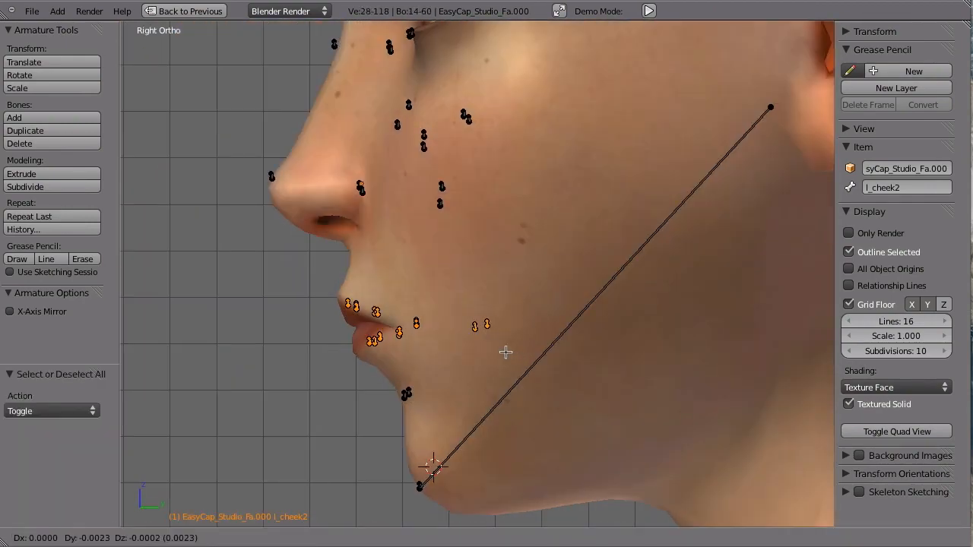
{"action": "left_click", "coordinate": [499, 351]}
Step: Move the three right eyebrow bones up and outward in front view so they sit on the eyebrow
{"action": "middle_click_drag", "start_coordinate": [499, 352], "coordinate": [456, 274]}
{"action": "key", "text": "KP_1"}
{"action": "key", "text": "a"}
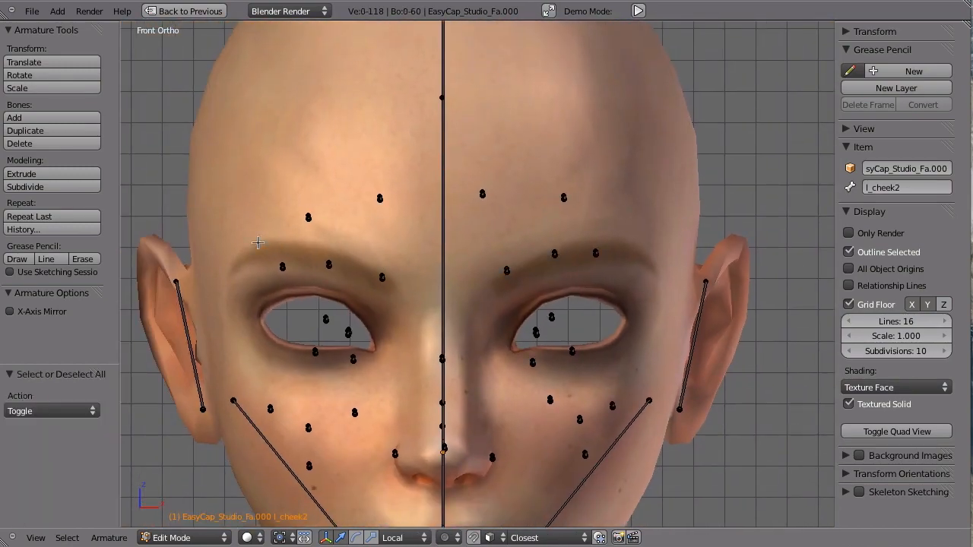
{"action": "key", "text": "g"}
{"action": "left_click", "coordinate": [396, 290]}
Step: Raise the four forehead bones by about 0.010 in Z, and adjust them against the forehead in side view
{"action": "key", "text": "a"}
{"action": "key", "text": "b"}
{"action": "left_click_drag", "start_coordinate": [279, 169], "coordinate": [400, 223]}
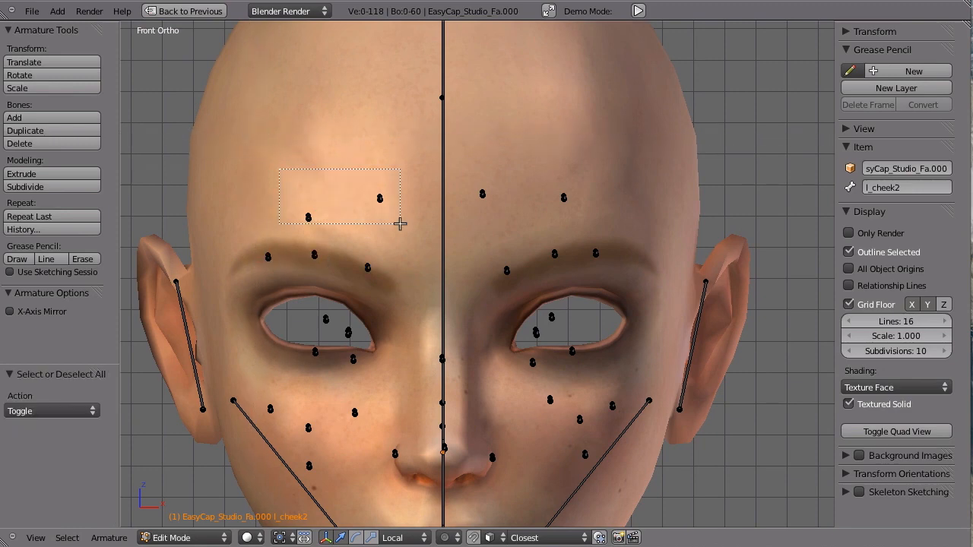
{"action": "key", "text": "g"}
{"action": "left_click", "coordinate": [598, 199]}
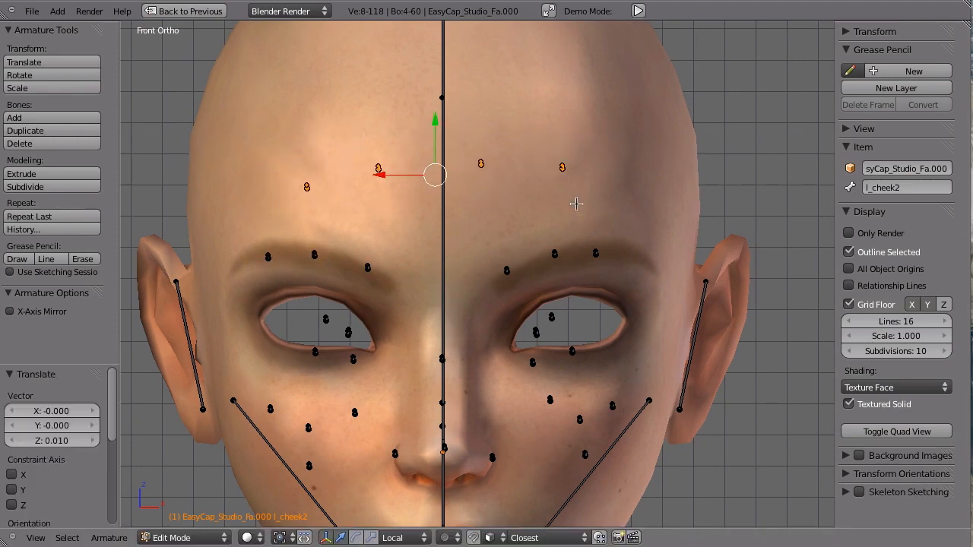
{"action": "key", "text": "KP_3"}
{"action": "key", "text": "g"}
{"action": "left_click", "coordinate": [460, 223]}
{"action": "middle_click_drag", "start_coordinate": [460, 223], "coordinate": [525, 302]}
Step: Turn on snapping and move the left eye's two lower-eyelid bones outward along the lower lid
{"action": "key", "text": "KP_1"}
{"action": "key", "text": "KP_3"}
{"action": "key", "text": "KP_1"}
{"action": "key", "text": "a"}
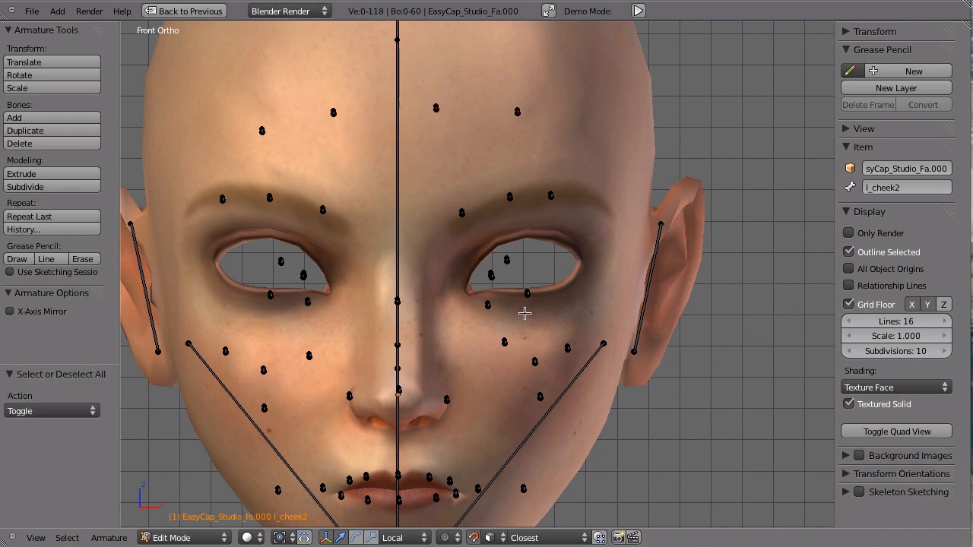
{"action": "right_click", "coordinate": [525, 295]}
{"action": "key", "text": "g"}
{"action": "left_click", "coordinate": [570, 299]}
{"action": "left_click", "coordinate": [477, 295]}
{"action": "left_click_drag", "start_coordinate": [472, 295], "coordinate": [503, 316]}
{"action": "key", "text": "g"}
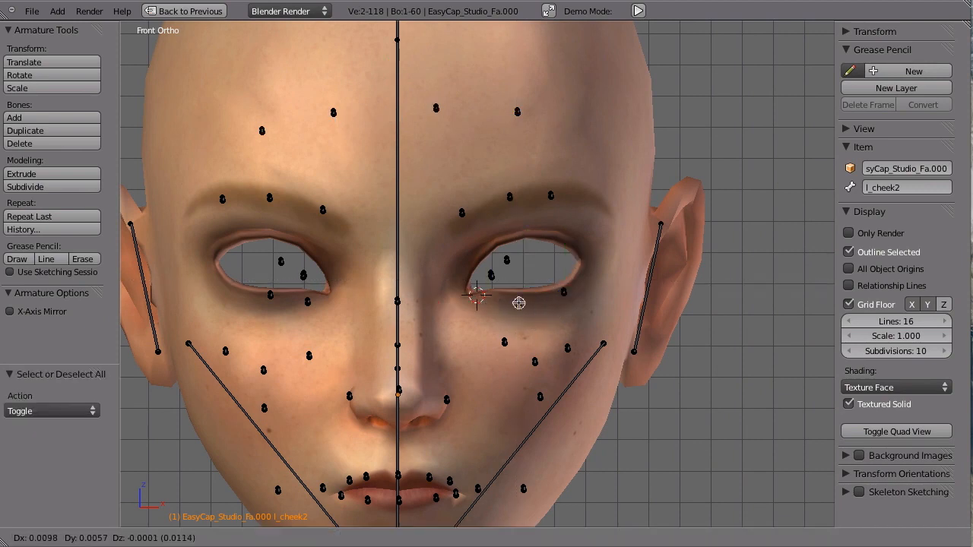
{"action": "left_click", "coordinate": [520, 303]}
Step: Move the left upper-eyelid bone up and outward onto the edge of the upper lid
{"action": "key", "text": "a"}
{"action": "key", "text": "b"}
{"action": "key", "text": "g"}
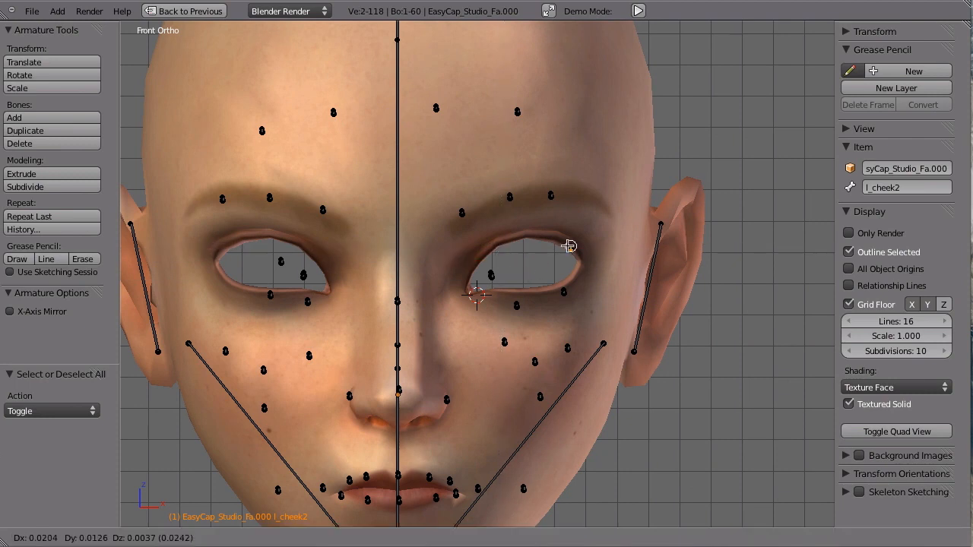
{"action": "left_click", "coordinate": [557, 239]}
Step: Move the right eye's two lower-eyelid bones outward along the lower lid
{"action": "key", "text": "a"}
{"action": "key", "text": "b"}
{"action": "left_click_drag", "start_coordinate": [259, 285], "coordinate": [284, 307]}
{"action": "key", "text": "g"}
{"action": "left_click", "coordinate": [245, 299]}
{"action": "key", "text": "a"}
{"action": "key", "text": "g"}
{"action": "left_click", "coordinate": [304, 315]}
Step: Move the right upper-eyelid bone up and outward onto the edge of the upper lid
{"action": "key", "text": "a"}
{"action": "left_click_drag", "start_coordinate": [293, 270], "coordinate": [292, 270]}
{"action": "key", "text": "g"}
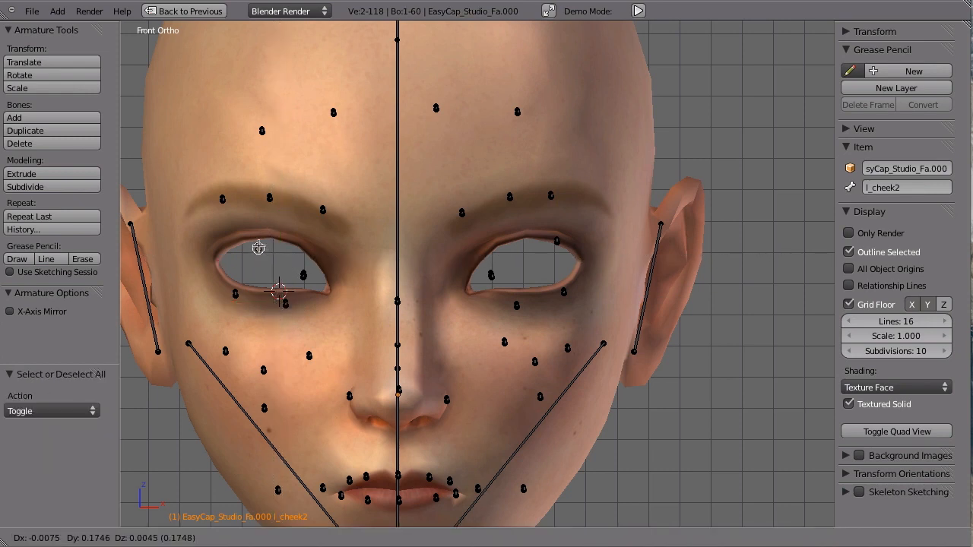
{"action": "left_click", "coordinate": [246, 235]}
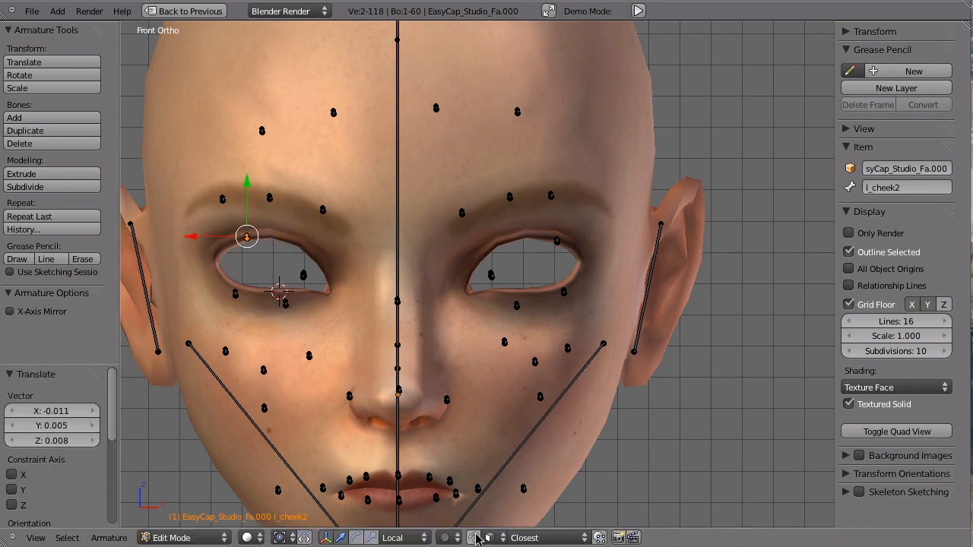
Step: Turn off snapping and move the right eye bone to the middle of the right eye opening
{"action": "left_click", "coordinate": [475, 541]}
{"action": "key", "text": "a"}
{"action": "key", "text": "b"}
{"action": "left_click_drag", "start_coordinate": [279, 255], "coordinate": [320, 286]}
{"action": "key", "text": "g"}
{"action": "left_click", "coordinate": [281, 275]}
Step: Move the left eye bone to the middle of the left eye opening
{"action": "key", "text": "a"}
{"action": "key", "text": "b"}
{"action": "left_click_drag", "start_coordinate": [465, 269], "coordinate": [530, 287]}
{"action": "key", "text": "g"}
{"action": "left_click", "coordinate": [555, 271]}
Step: Return to Object Mode, select the GEO-body.001 mesh and clear its rig parent in the object relations
{"action": "middle_click_drag", "start_coordinate": [511, 385], "coordinate": [526, 326], "text": "shift"}
{"action": "scroll", "coordinate": [526, 327], "scroll_direction": "down", "scroll_amount": 1}
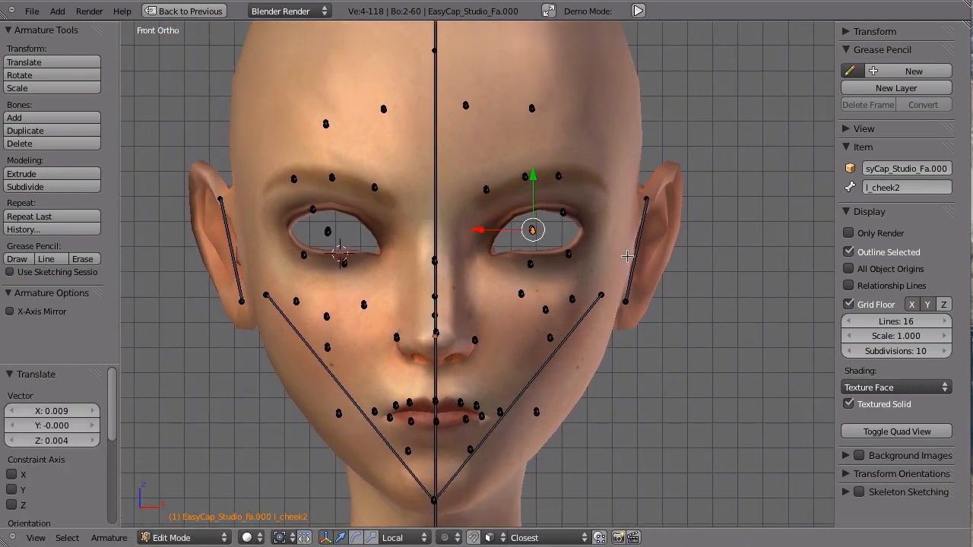
{"action": "key", "text": "KP_3"}
{"action": "key", "text": "KP_1"}
{"action": "key", "text": "KP_3"}
{"action": "key", "text": "Tab"}
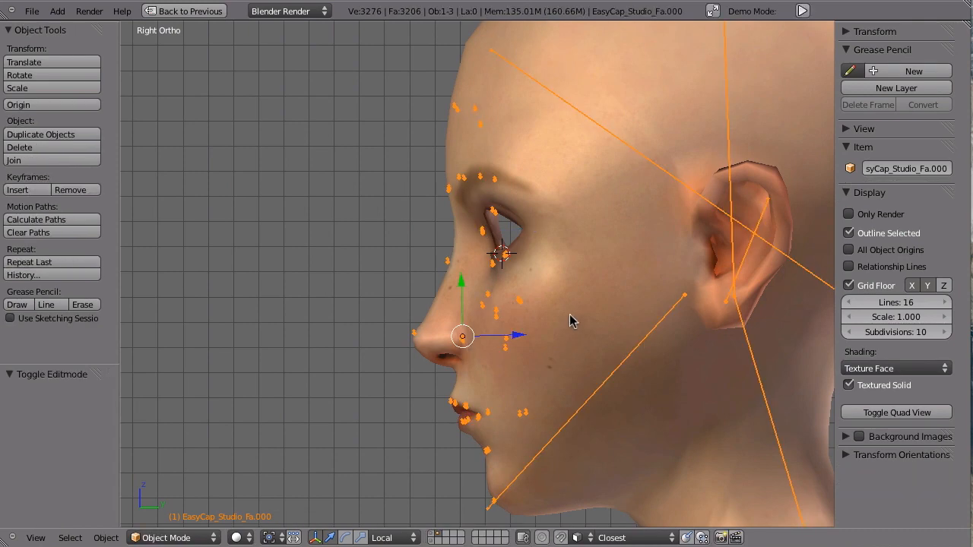
{"action": "right_click", "coordinate": [577, 357]}
{"action": "key", "text": "ctrl+Up"}
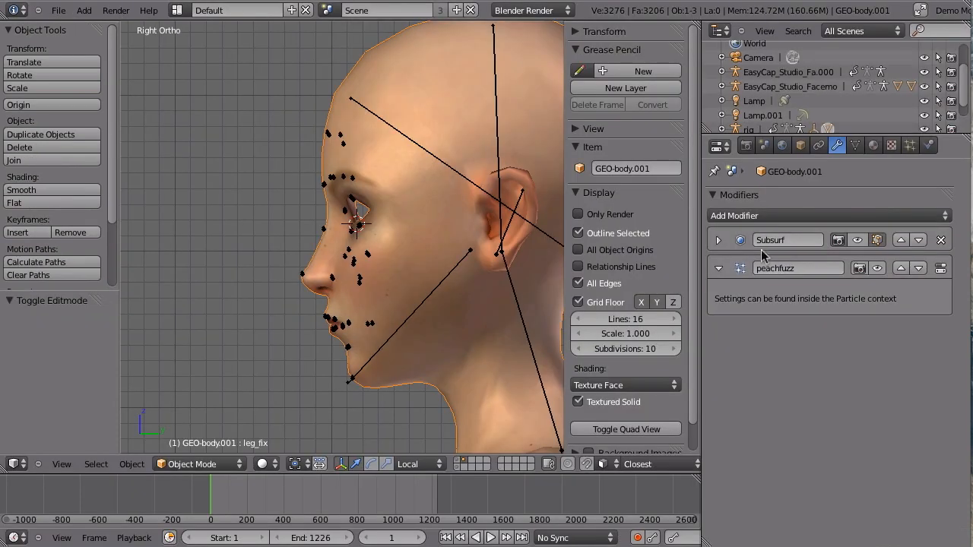
{"action": "left_click", "coordinate": [801, 145]}
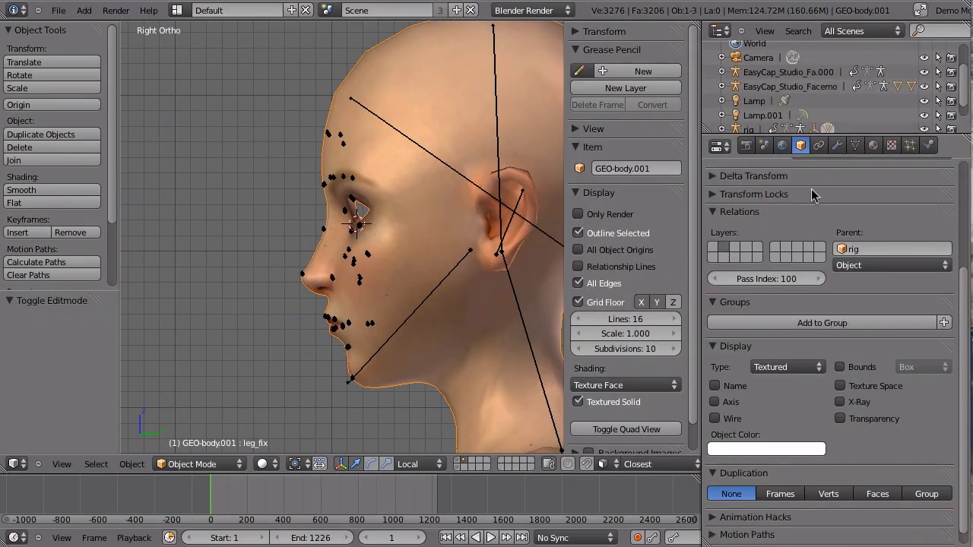
{"action": "left_click", "coordinate": [879, 251]}
{"action": "key", "text": "BackSpace"}
{"action": "key", "text": "Return"}
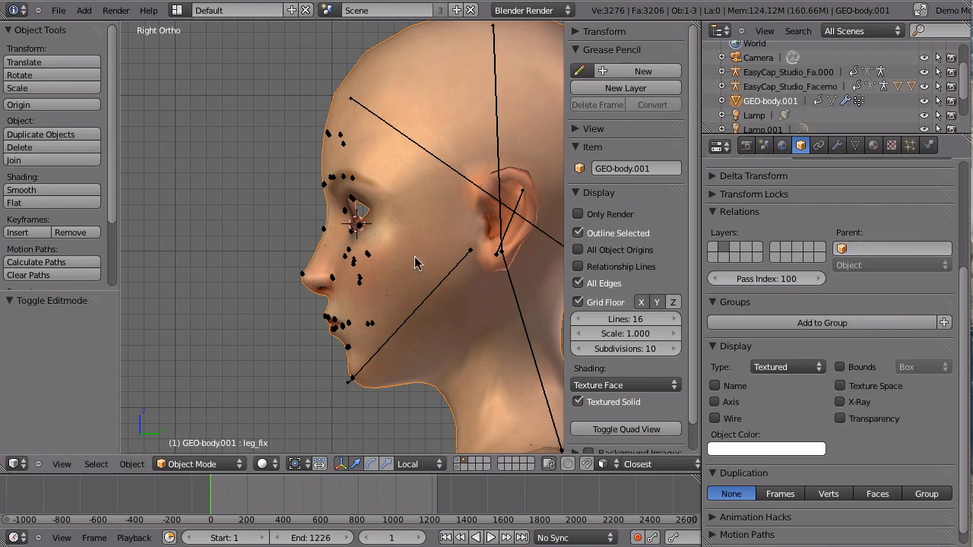
Step: Add the fitted facial armature to the selection and parent the body mesh to it with automatic weights
{"action": "right_click", "coordinate": [357, 320]}
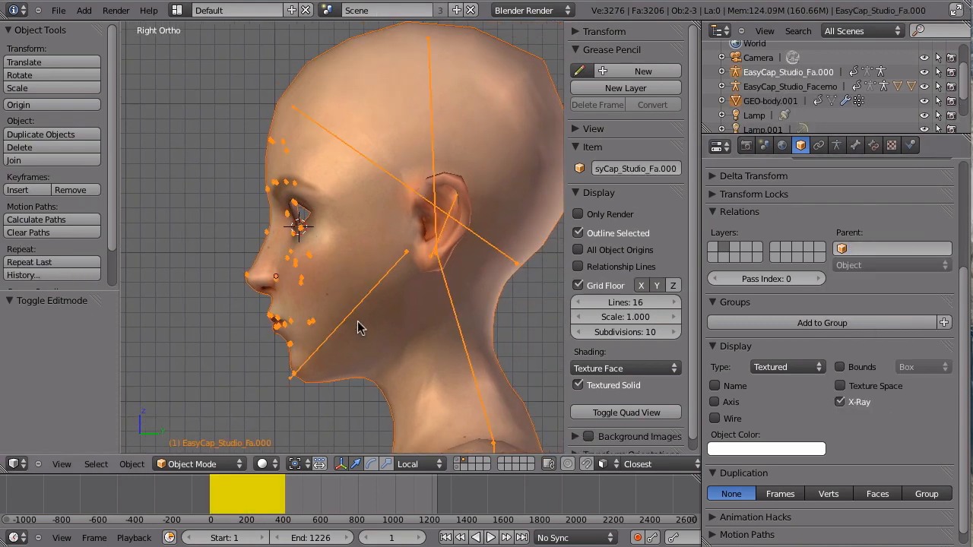
{"action": "key", "text": "ctrl+p"}
{"action": "left_click", "coordinate": [297, 192]}
Step: Play the animation from the front view to check how the second character's face deforms, and stop it
{"action": "middle_click_drag", "start_coordinate": [413, 170], "coordinate": [350, 297]}
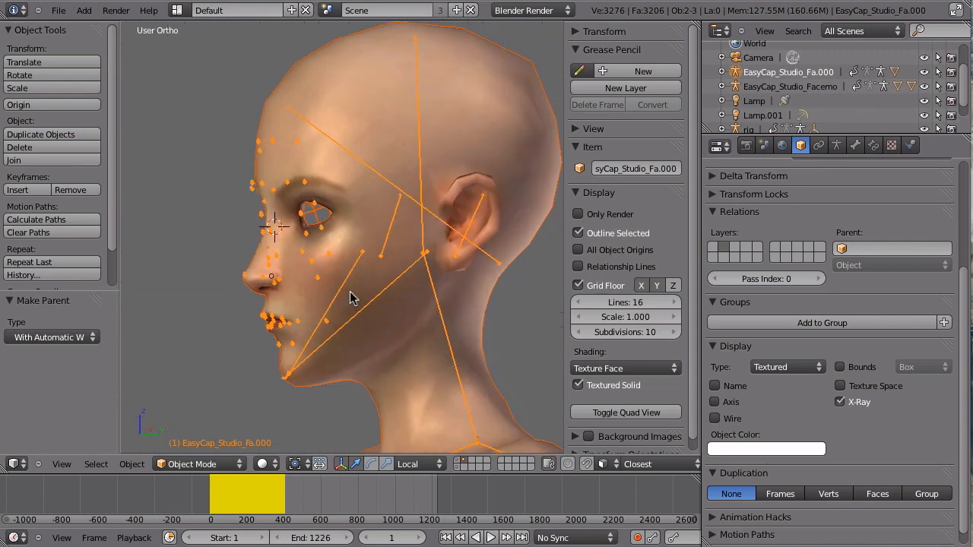
{"action": "key", "text": "KP_1"}
{"action": "key", "text": "alt+a"}
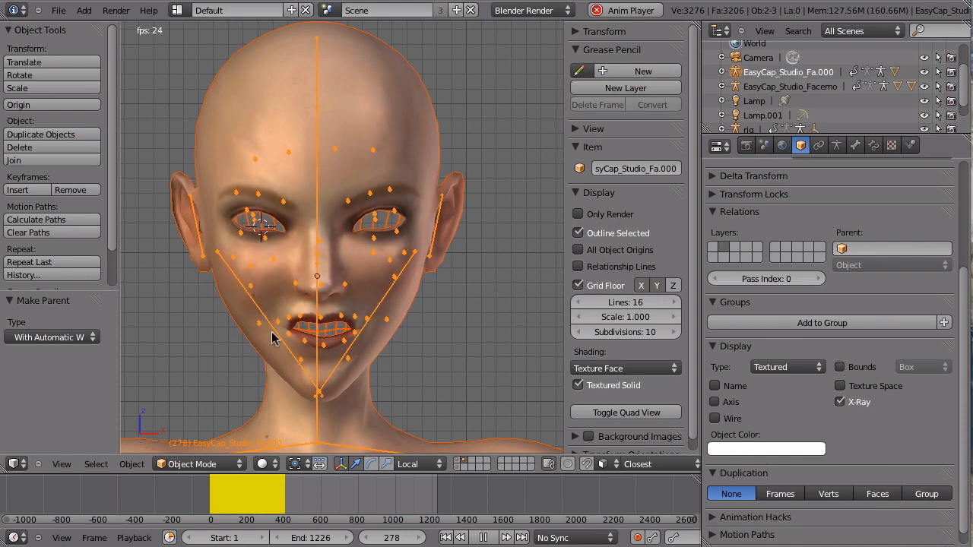
{"action": "key", "text": "Escape"}
Step: In Pose Mode, reset the Stretch To constraint's rest length on the jaw bones Bone.001 and Bone.002
{"action": "key", "text": "KP_3"}
{"action": "scroll", "coordinate": [312, 351], "scroll_direction": "up", "scroll_amount": 3}
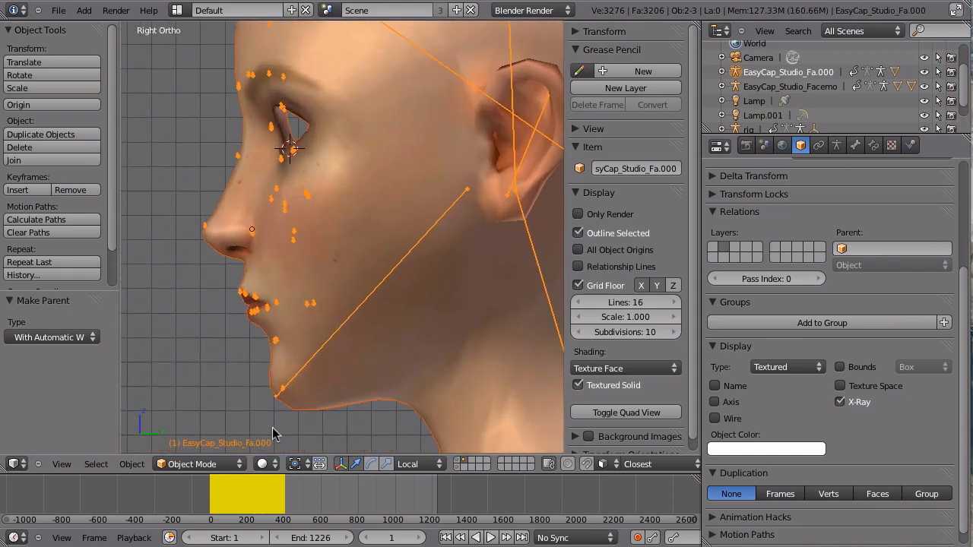
{"action": "key", "text": "Tab"}
{"action": "key", "text": "Tab"}
{"action": "right_click", "coordinate": [318, 347]}
{"action": "right_click", "coordinate": [321, 349]}
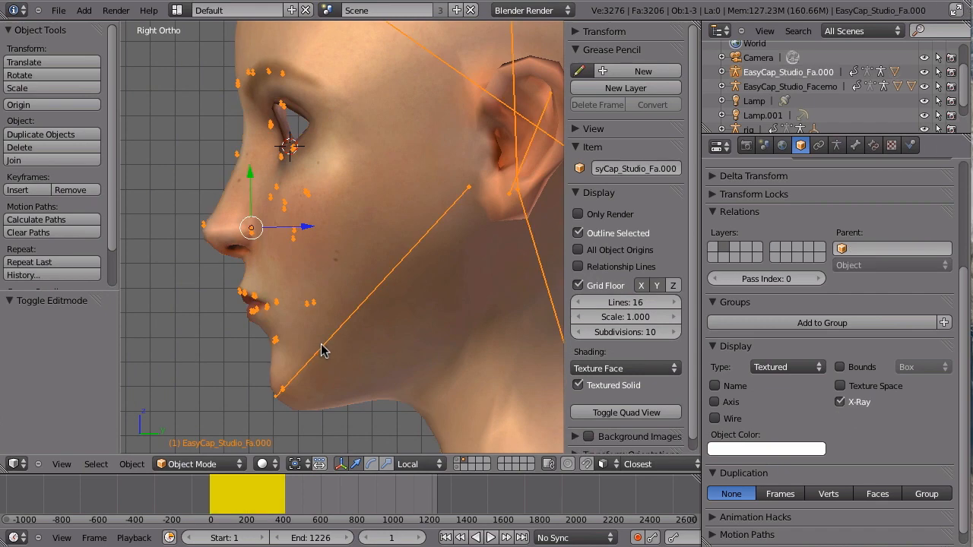
{"action": "key", "text": "ctrl+Tab"}
{"action": "right_click", "coordinate": [326, 346]}
{"action": "left_click", "coordinate": [854, 145]}
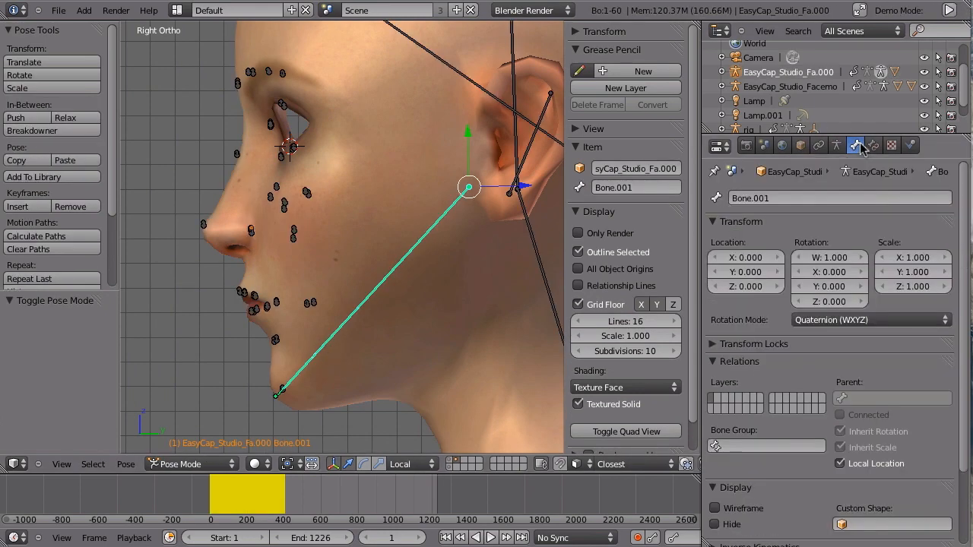
{"action": "left_click", "coordinate": [873, 145]}
{"action": "left_click", "coordinate": [868, 335]}
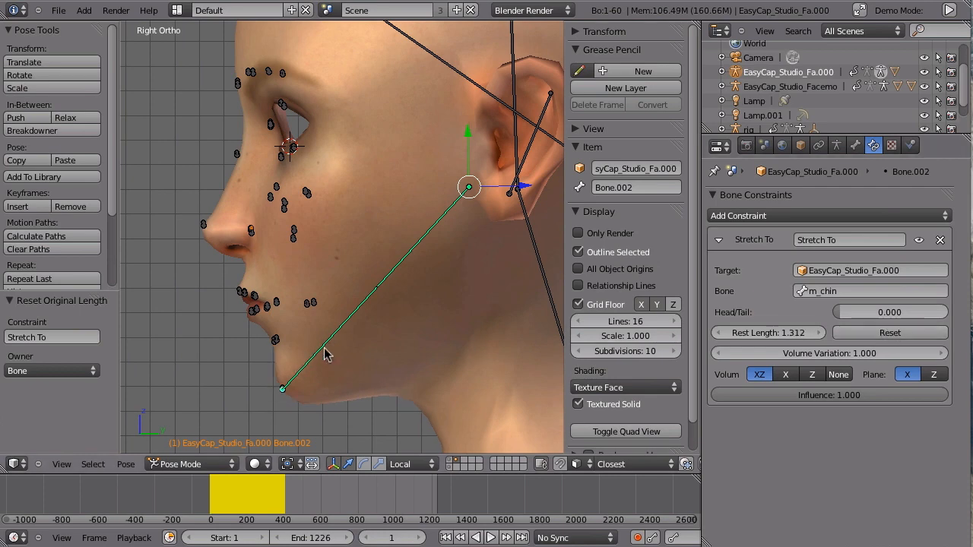
Step: Enlarge the 3D view and play the animation, examining the face and jaw from several angles before stopping playback
{"action": "key", "text": "ctrl+Up"}
{"action": "scroll", "coordinate": [651, 303], "scroll_direction": "down", "scroll_amount": 2}
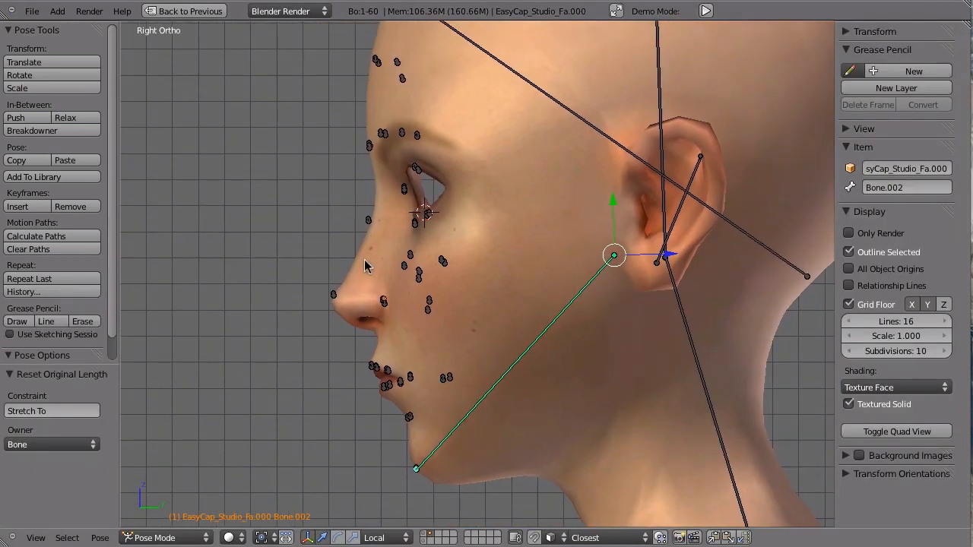
{"action": "key", "text": "alt+a"}
{"action": "middle_click_drag", "start_coordinate": [422, 196], "coordinate": [589, 239]}
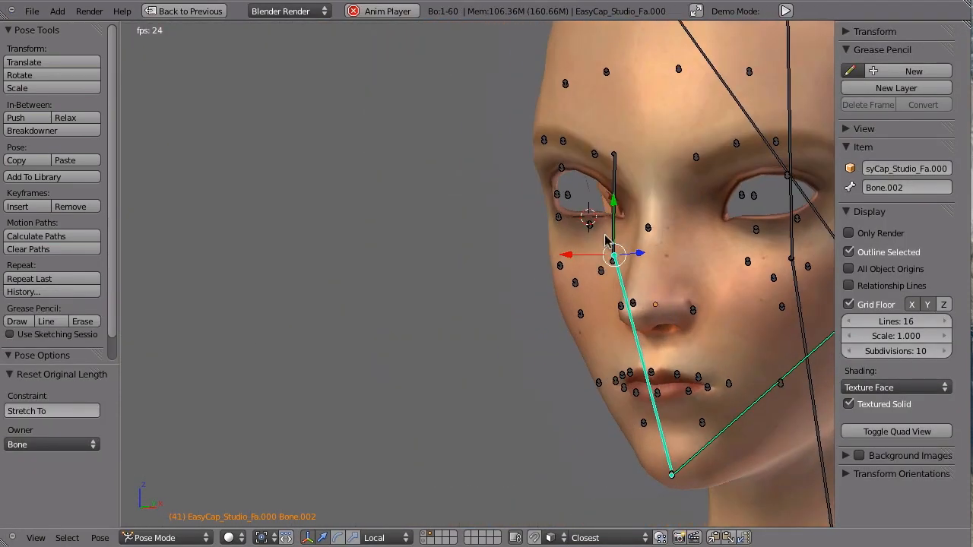
{"action": "middle_click_drag", "start_coordinate": [676, 238], "coordinate": [510, 328], "text": "shift"}
{"action": "scroll", "coordinate": [532, 293], "scroll_direction": "down", "scroll_amount": 3}
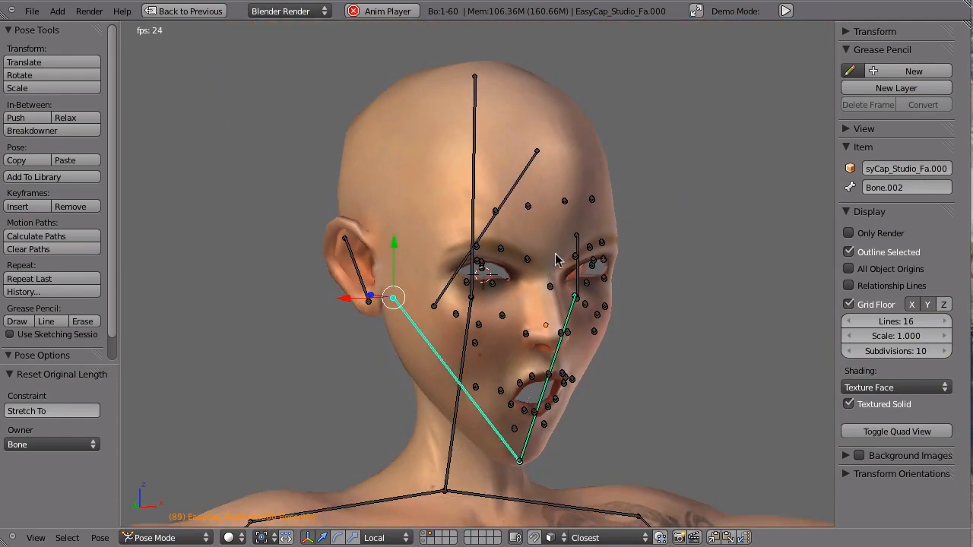
{"action": "key", "text": "KP_1"}
{"action": "scroll", "coordinate": [613, 352], "scroll_direction": "up", "scroll_amount": 2}
{"action": "middle_click_drag", "start_coordinate": [579, 384], "coordinate": [536, 366], "text": "shift"}
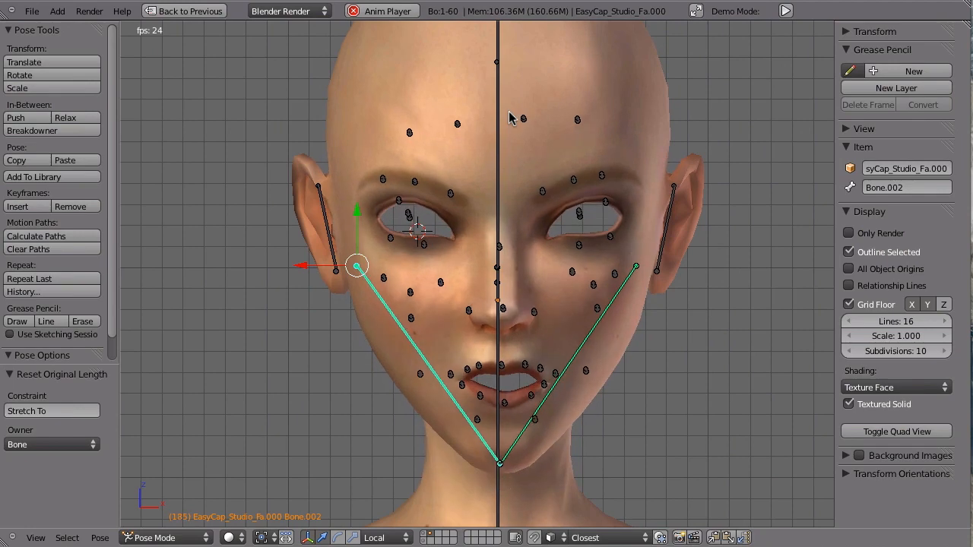
{"action": "scroll", "coordinate": [355, 264], "scroll_direction": "down", "scroll_amount": 2}
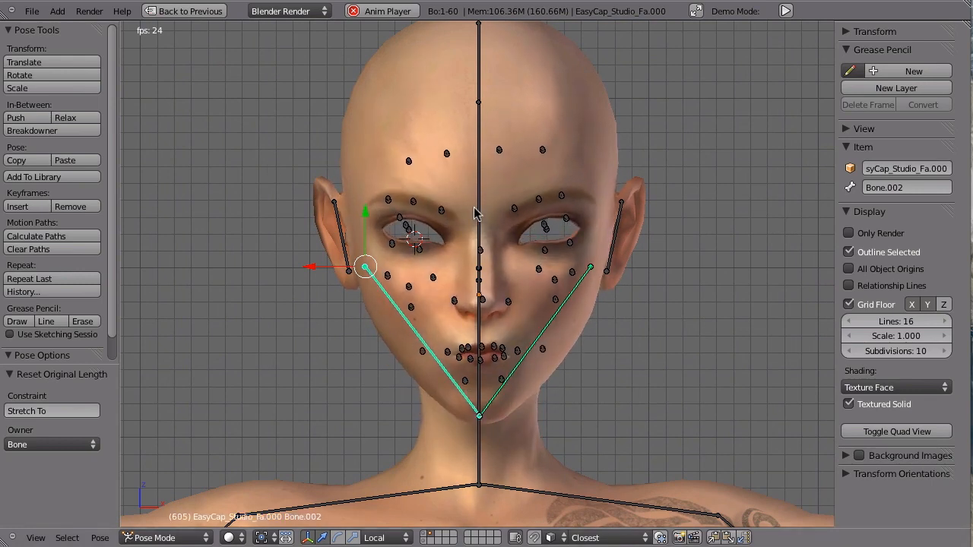
{"action": "key", "text": "Escape"}
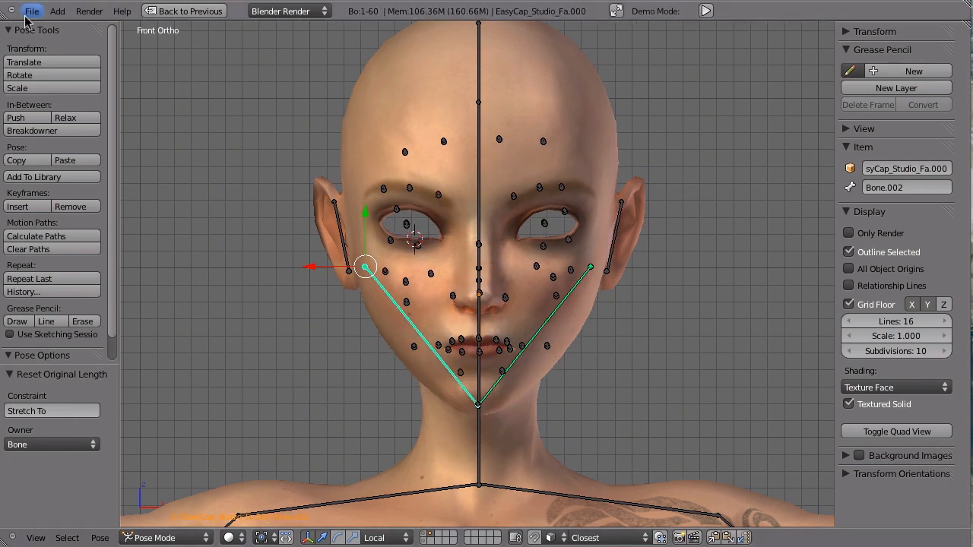